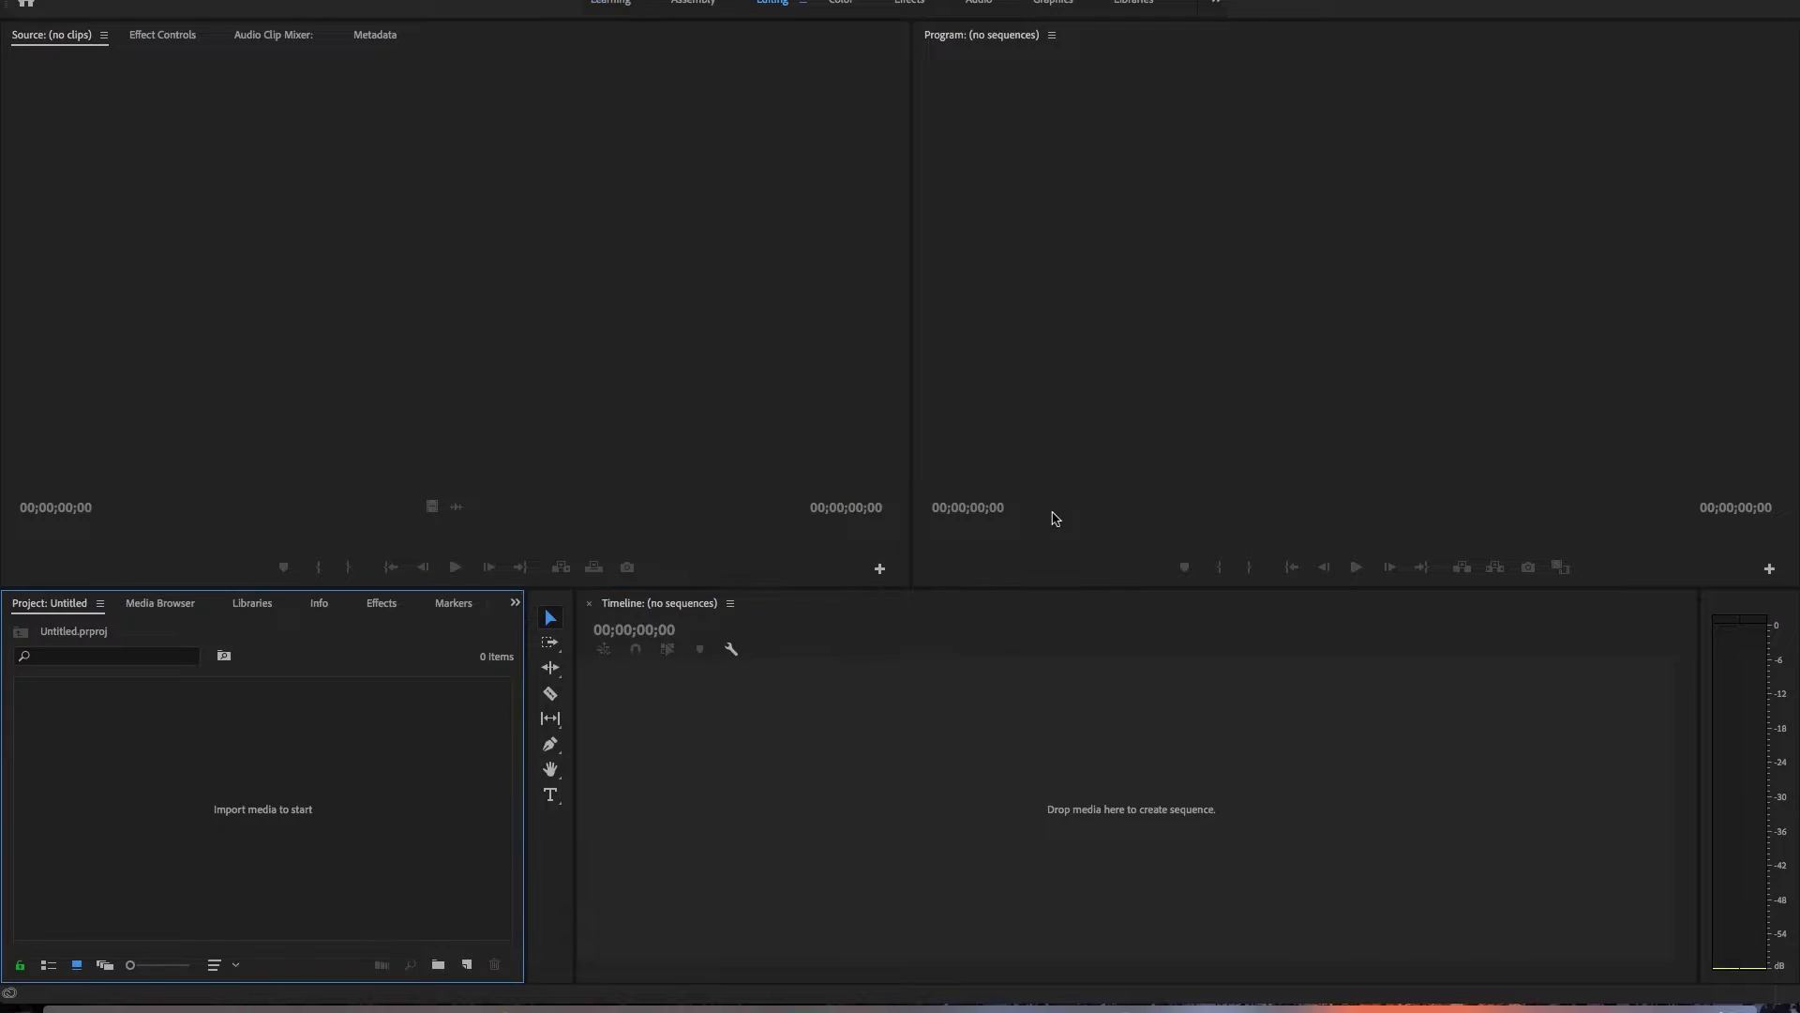
- Create a sequence from the HDV 1080p30 preset and rename it Vivo X60 Video Test
{"action": "right_click", "coordinate": [125, 720]}
{"action": "mouse_move", "coordinate": [203, 749]}
{"action": "left_click", "coordinate": [392, 738]}
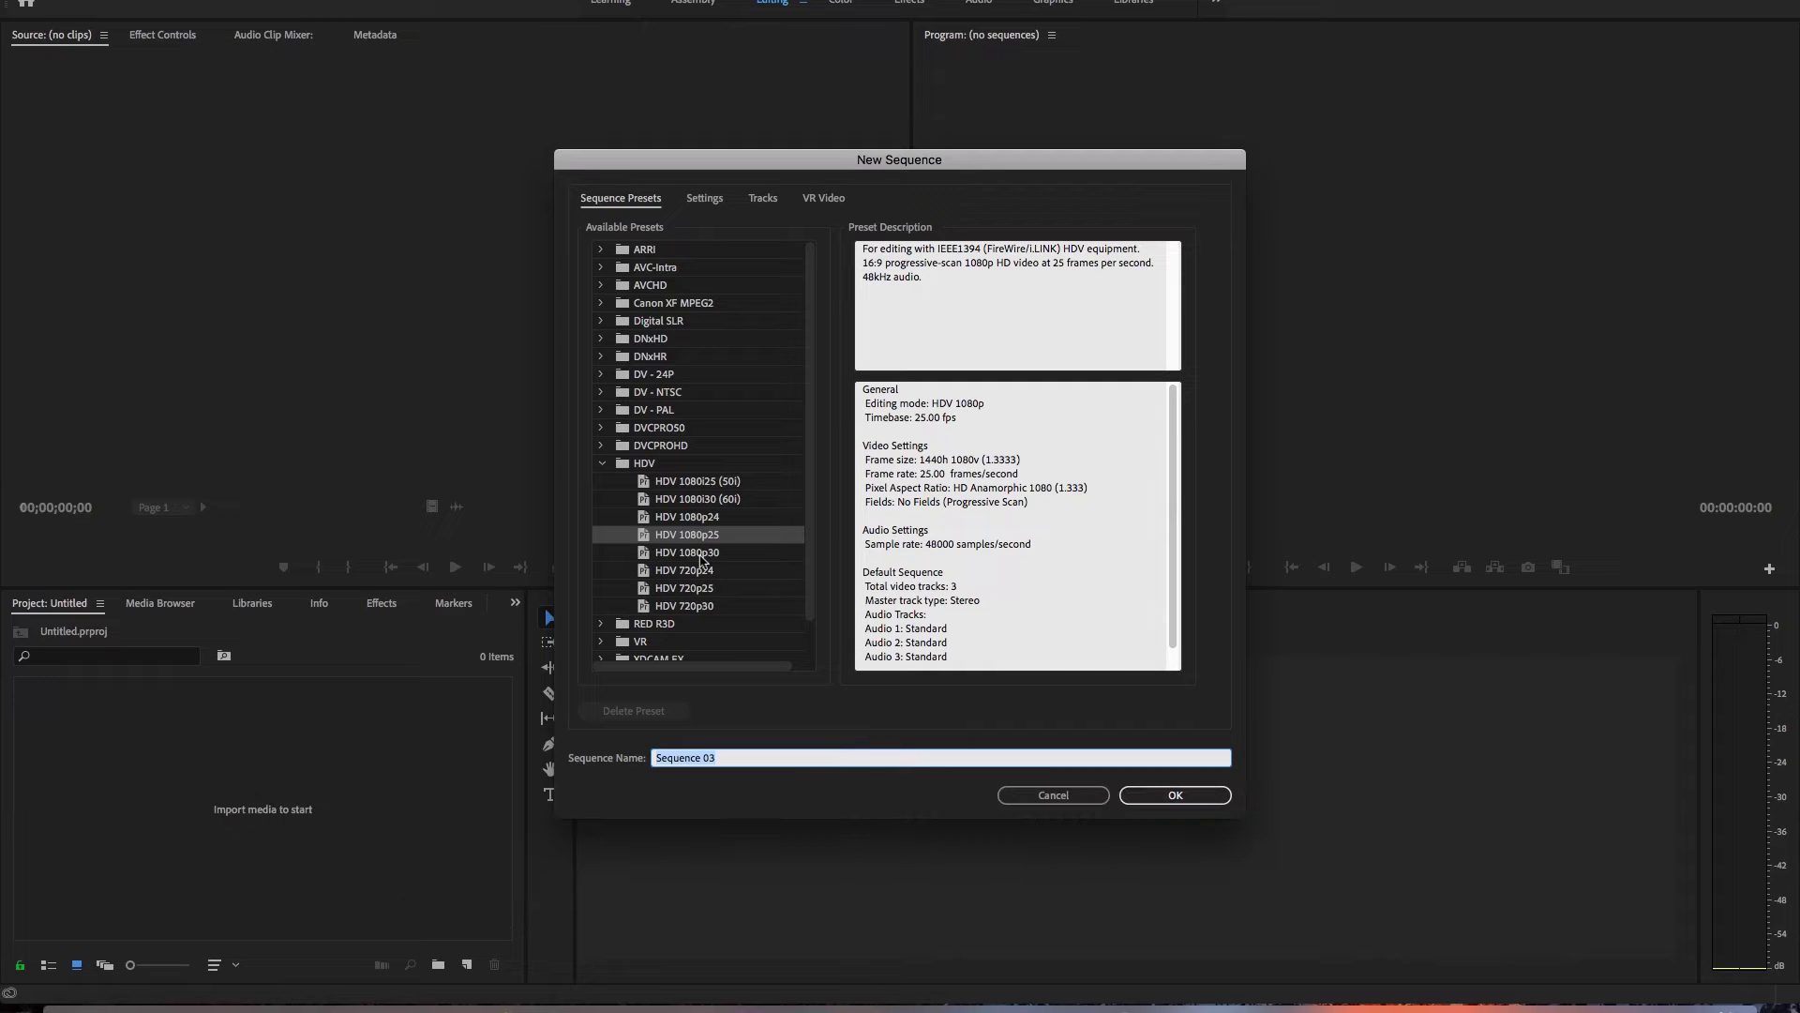
{"action": "left_click", "coordinate": [700, 555]}
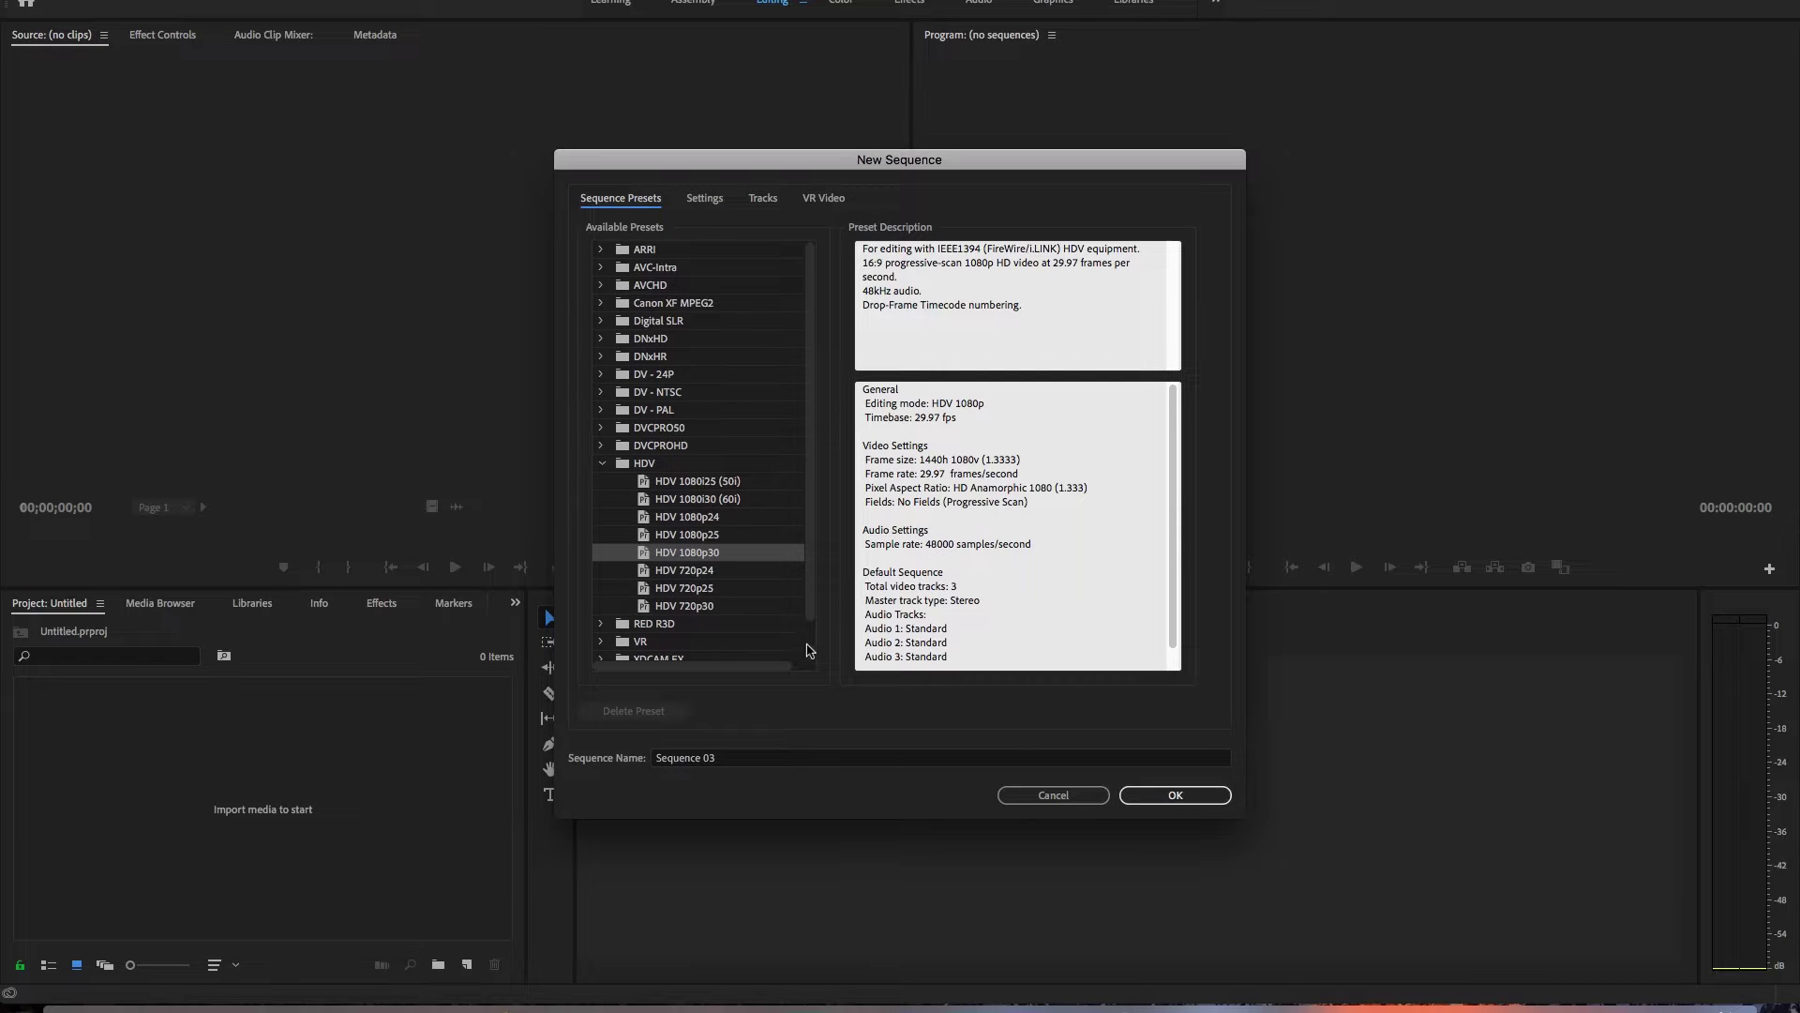
{"action": "left_click", "coordinate": [1183, 796]}
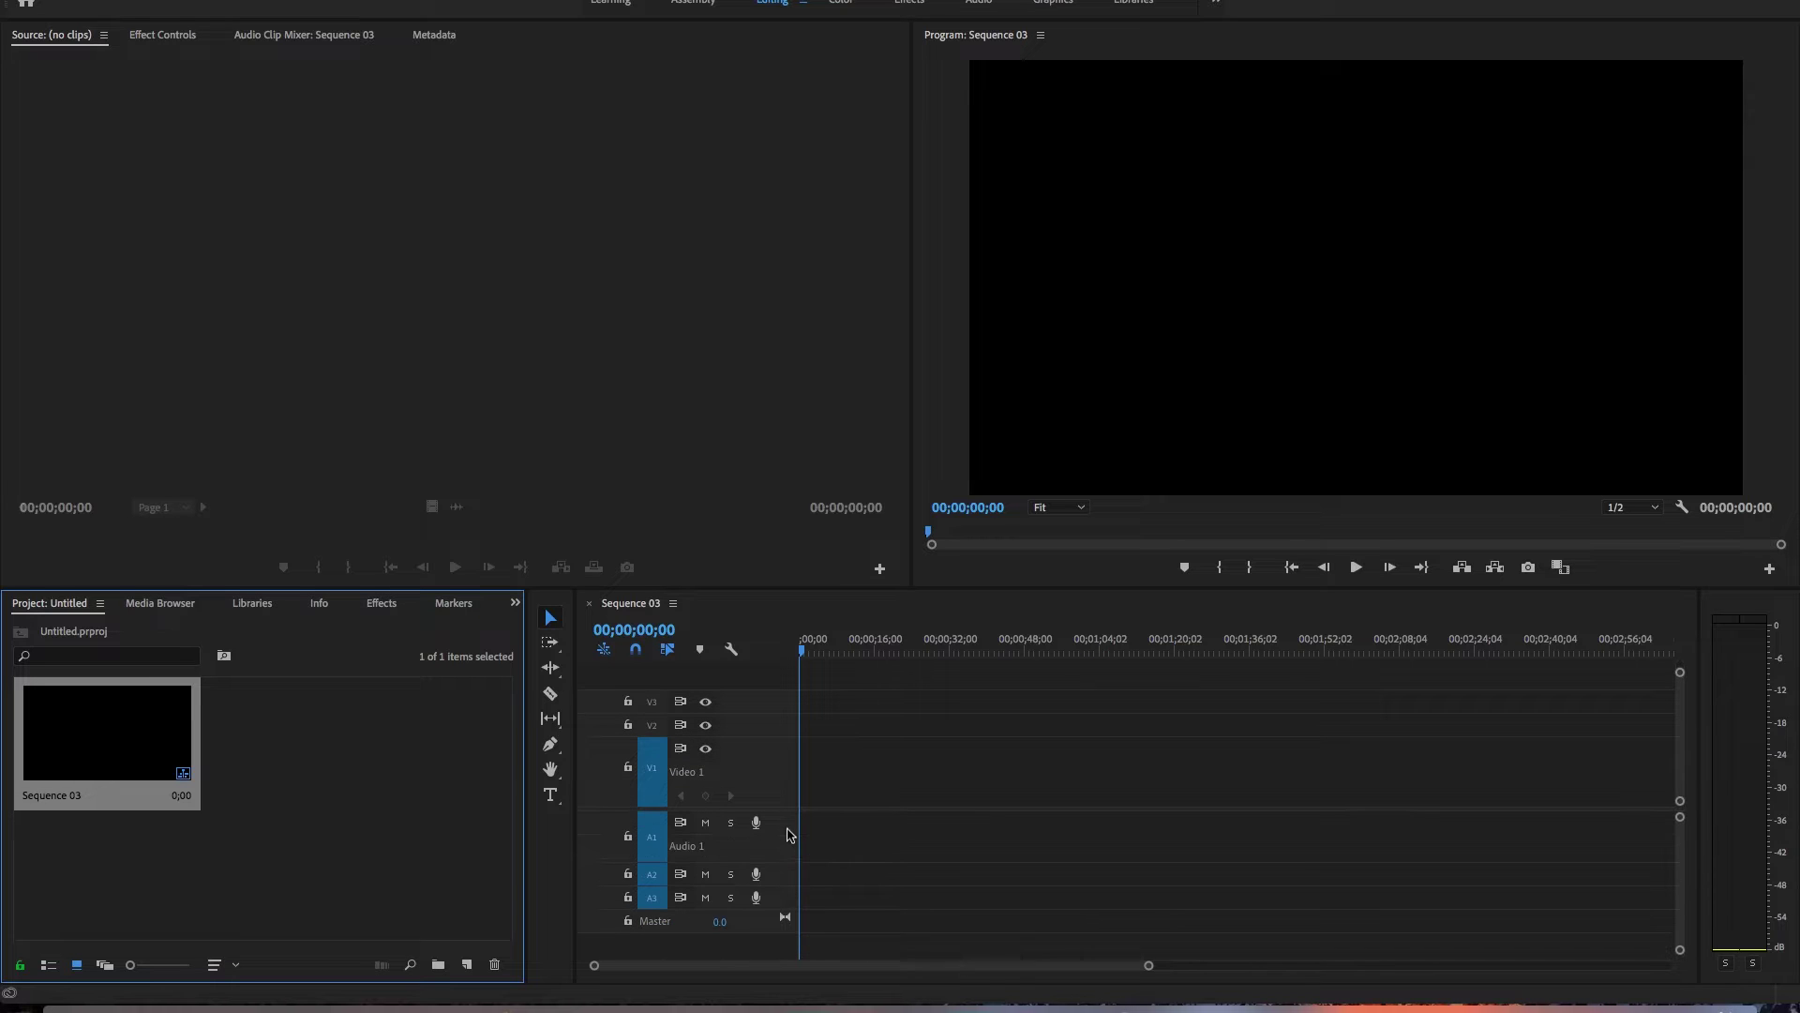
{"action": "key", "text": "Return"}
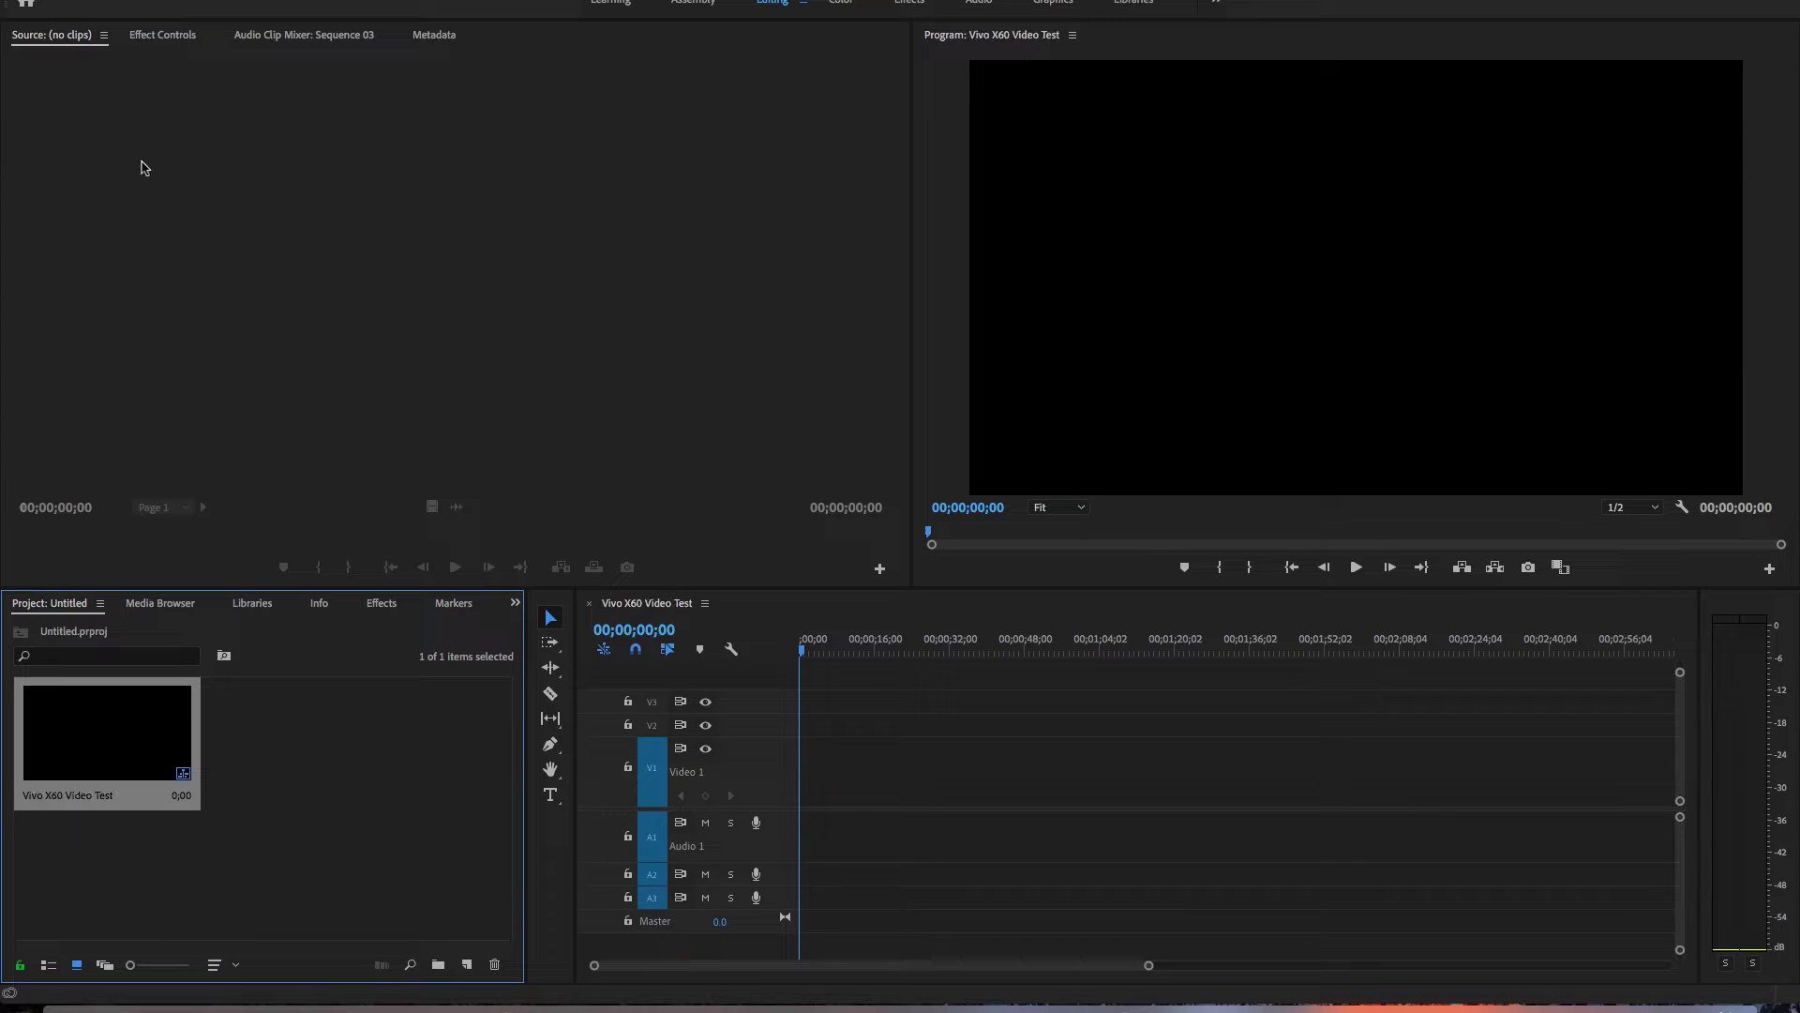
- Save the project as Vivo X60 Video Test in the Vivo X60 Video Test folder
{"action": "left_click", "coordinate": [158, 0]}
{"action": "left_click", "coordinate": [383, 169]}
{"action": "left_click", "coordinate": [631, 481]}
{"action": "left_click", "coordinate": [831, 390]}
{"action": "left_click", "coordinate": [942, 505]}
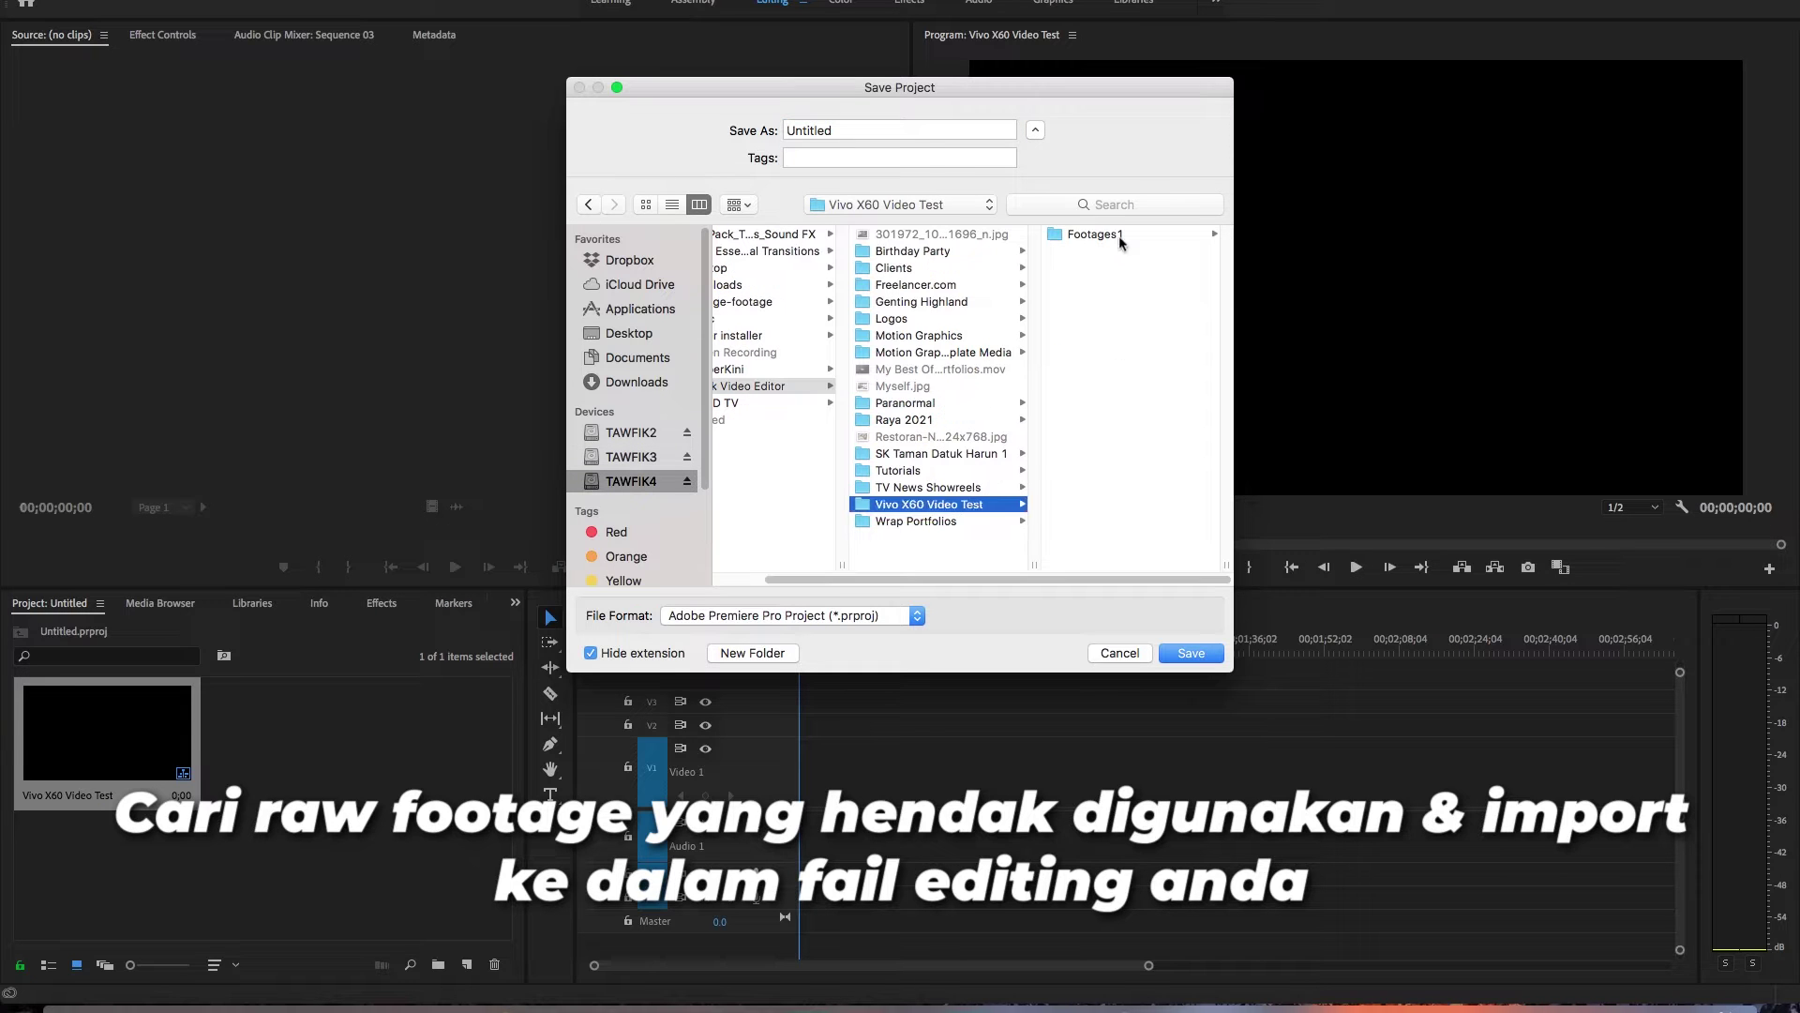
{"action": "left_click", "coordinate": [1209, 648]}
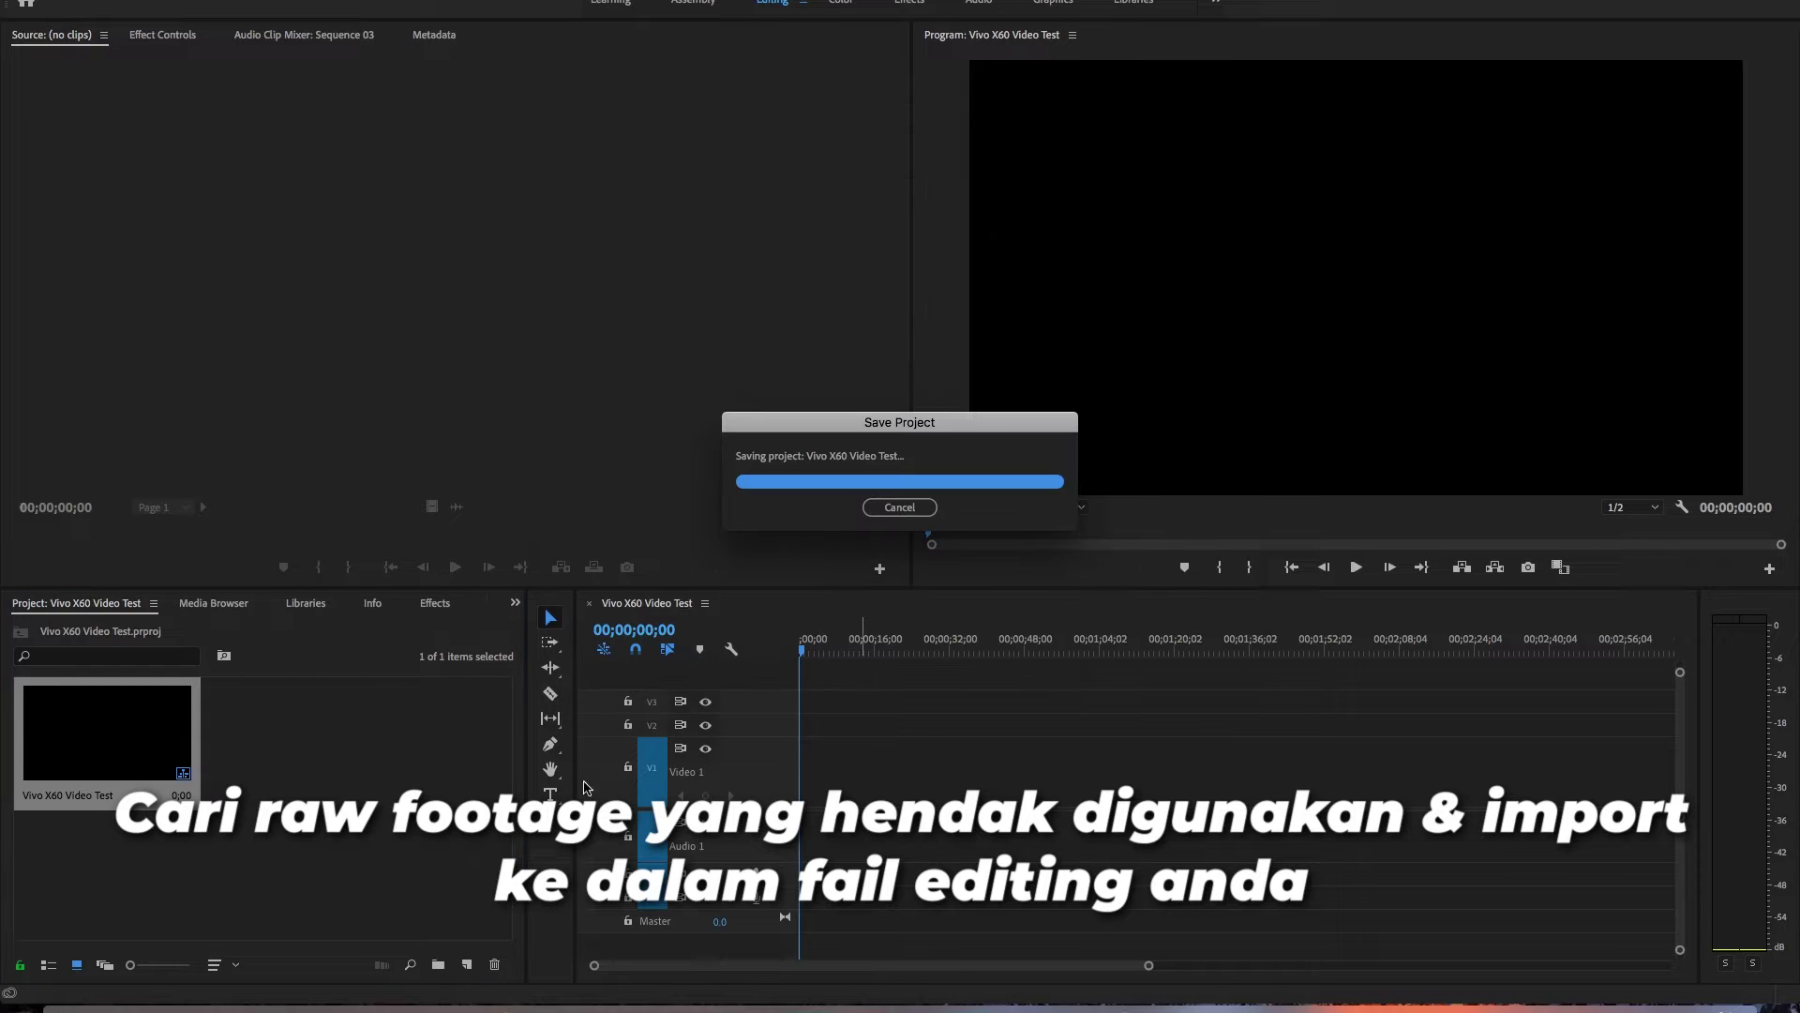
- Import the Footages1 folder from Finder into the project and open its bin
{"action": "left_click", "coordinate": [126, 1009]}
{"action": "left_click", "coordinate": [959, 223]}
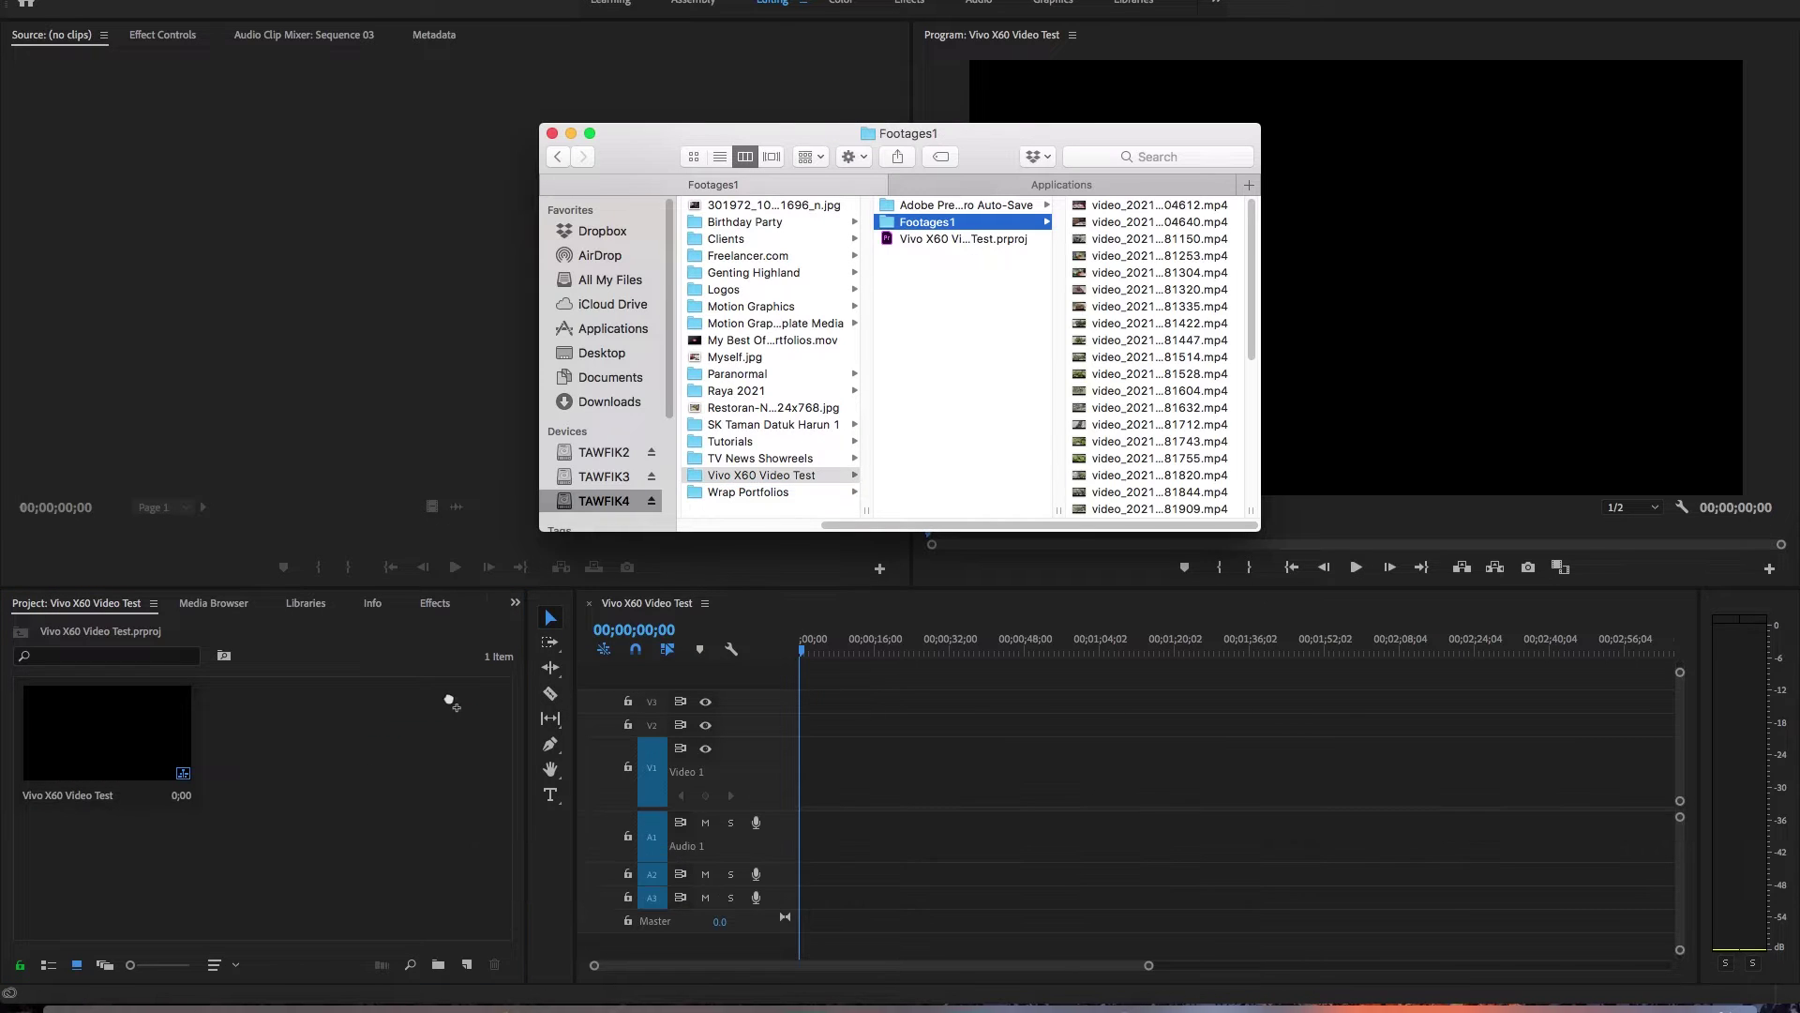
{"action": "left_click_drag", "start_coordinate": [422, 821], "coordinate": [424, 821]}
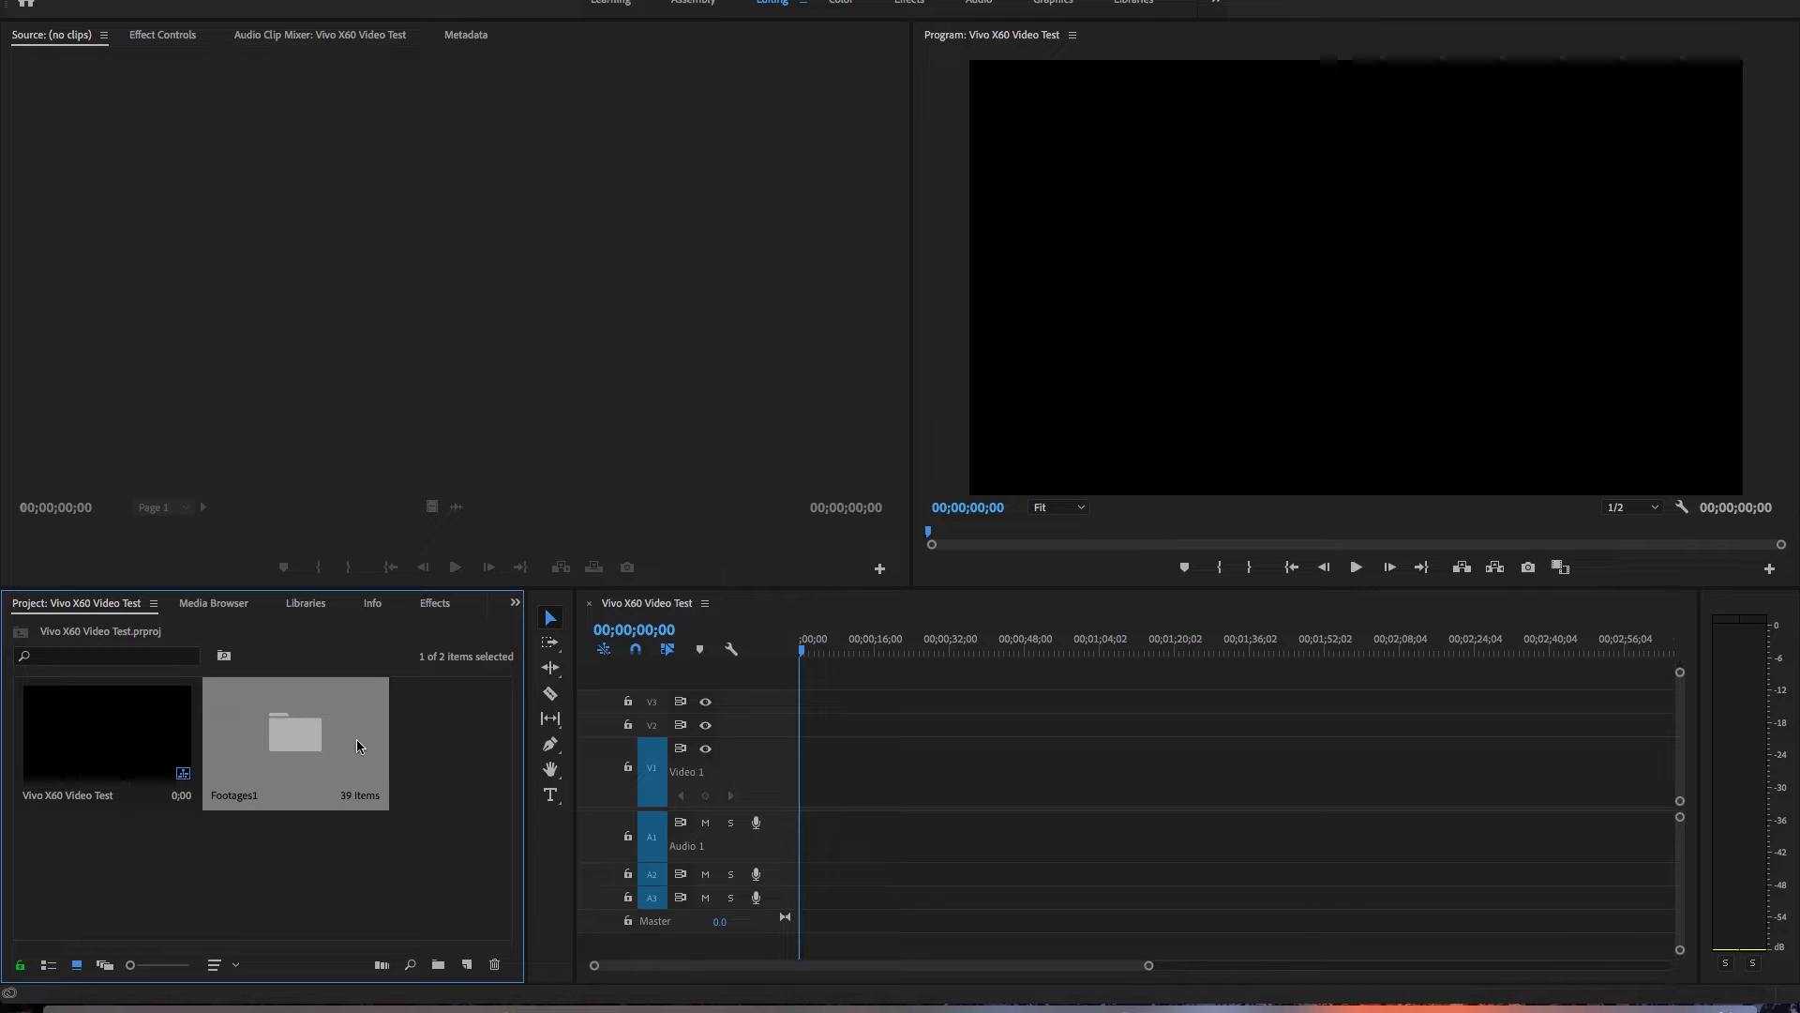
{"action": "double_click", "coordinate": [356, 740]}
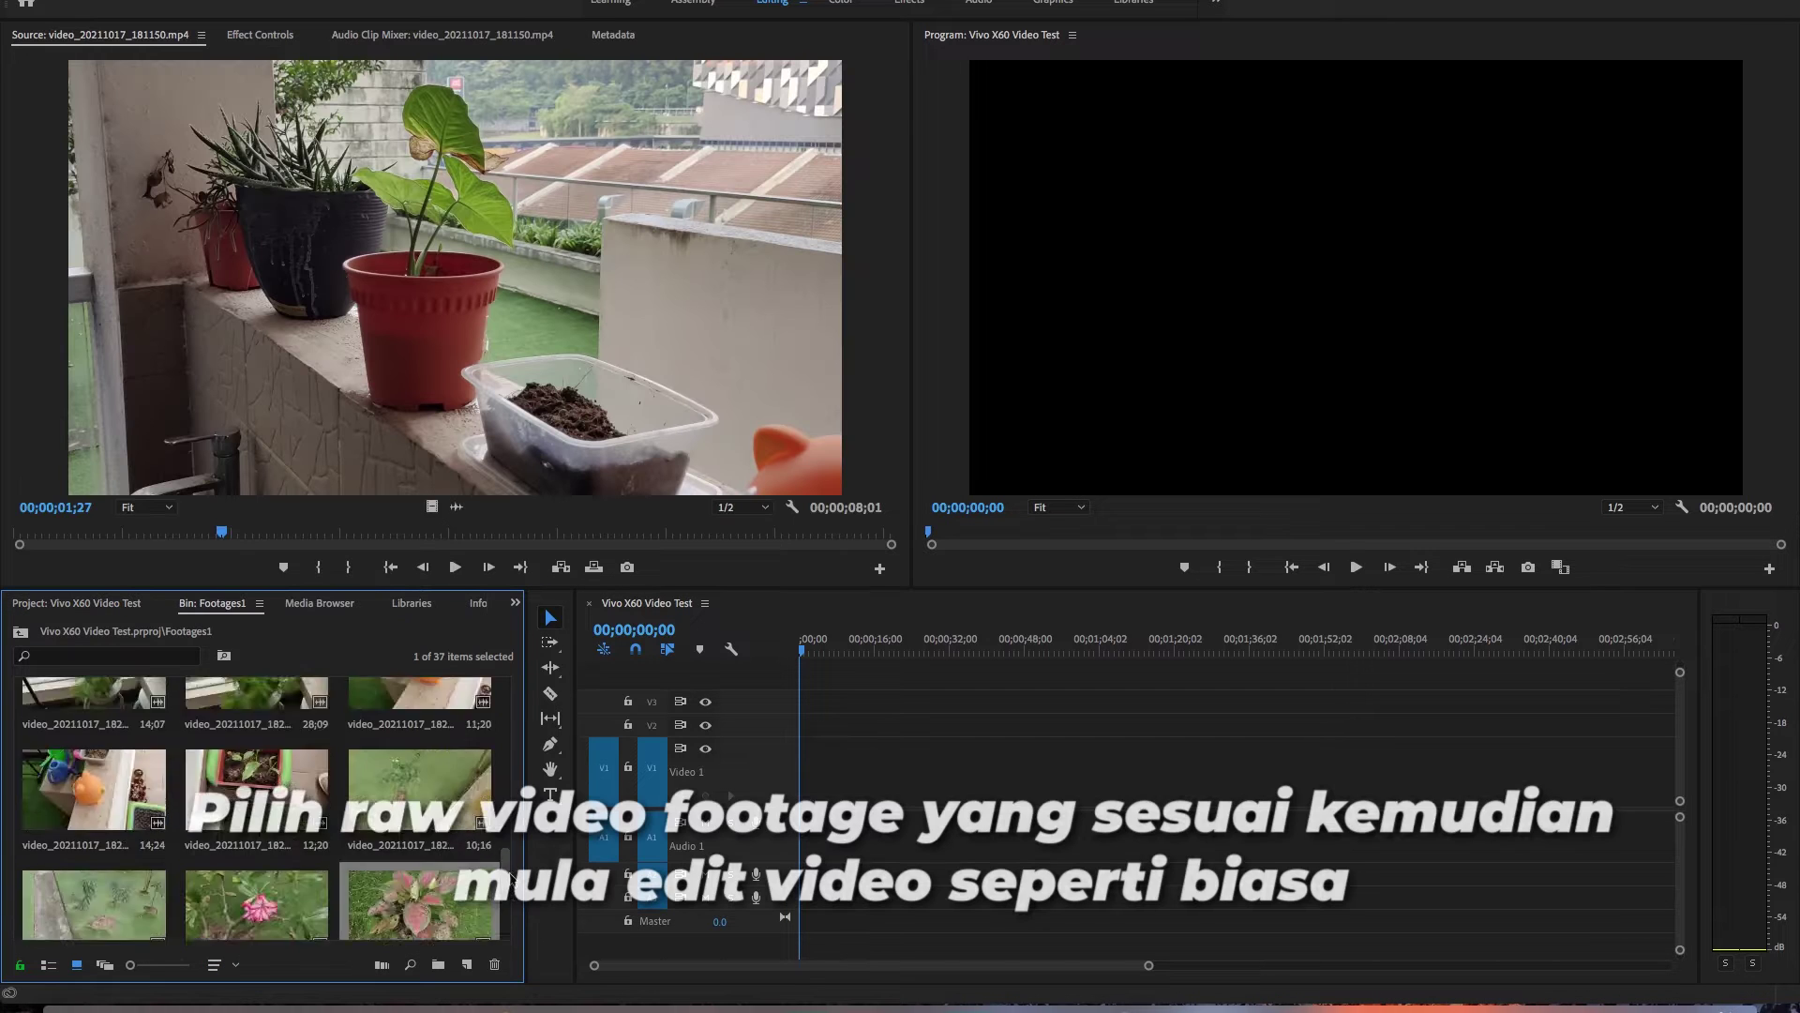
- Load video_20211017_182221.mp4 for preview and mark an In point past the middle of the clip
{"action": "mouse_move", "coordinate": [507, 770]}
{"action": "left_mouse_down"}
{"action": "mouse_move", "coordinate": [515, 809]}
{"action": "mouse_move", "coordinate": [514, 754]}
{"action": "left_mouse_up"}
{"action": "double_click", "coordinate": [104, 831]}
{"action": "left_click_drag", "start_coordinate": [246, 538], "coordinate": [550, 541]}
{"action": "key", "text": "i"}
{"action": "left_click_drag", "start_coordinate": [549, 541], "coordinate": [328, 541]}
{"action": "key", "text": "space"}
{"action": "key", "text": "space"}
- Mark the clip's Out point at 00;00;14;25 and place its video at the start of V1
{"action": "left_click", "coordinate": [609, 534]}
{"action": "key", "text": "space"}
{"action": "key", "text": "space"}
{"action": "left_click", "coordinate": [618, 532]}
{"action": "key", "text": "space"}
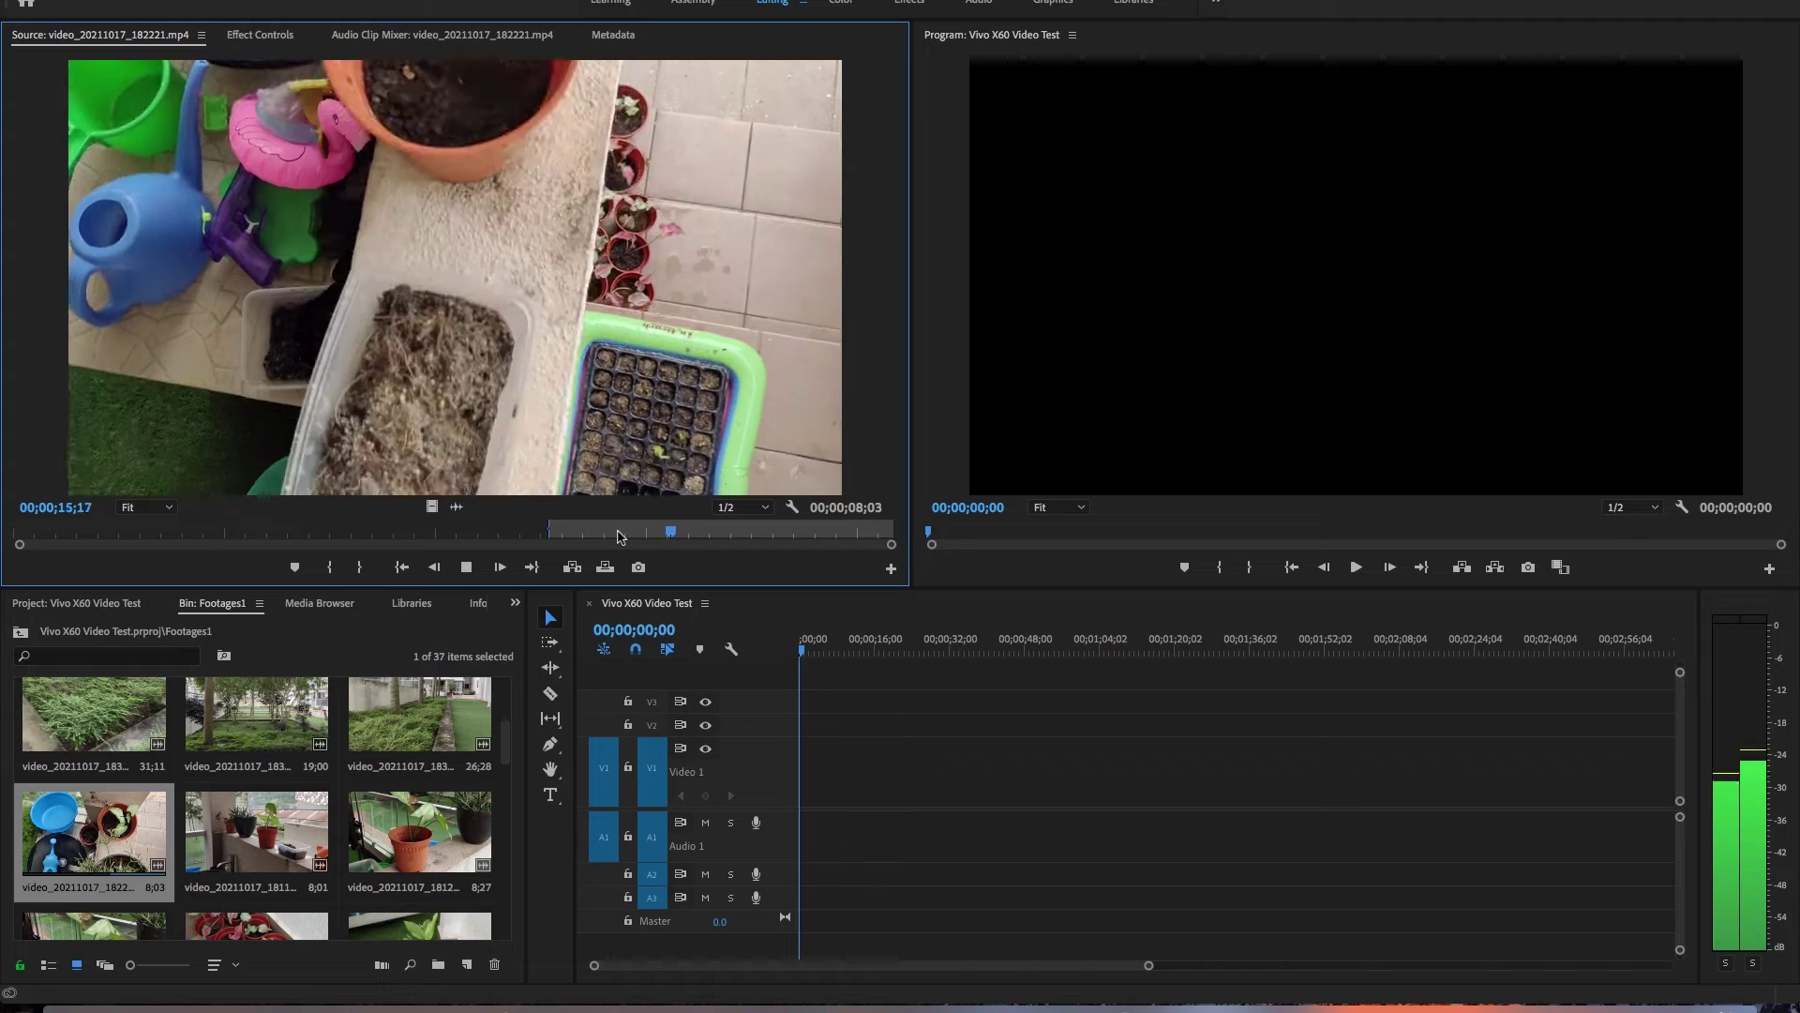
{"action": "key", "text": "space"}
{"action": "left_click_drag", "start_coordinate": [636, 535], "coordinate": [627, 542]}
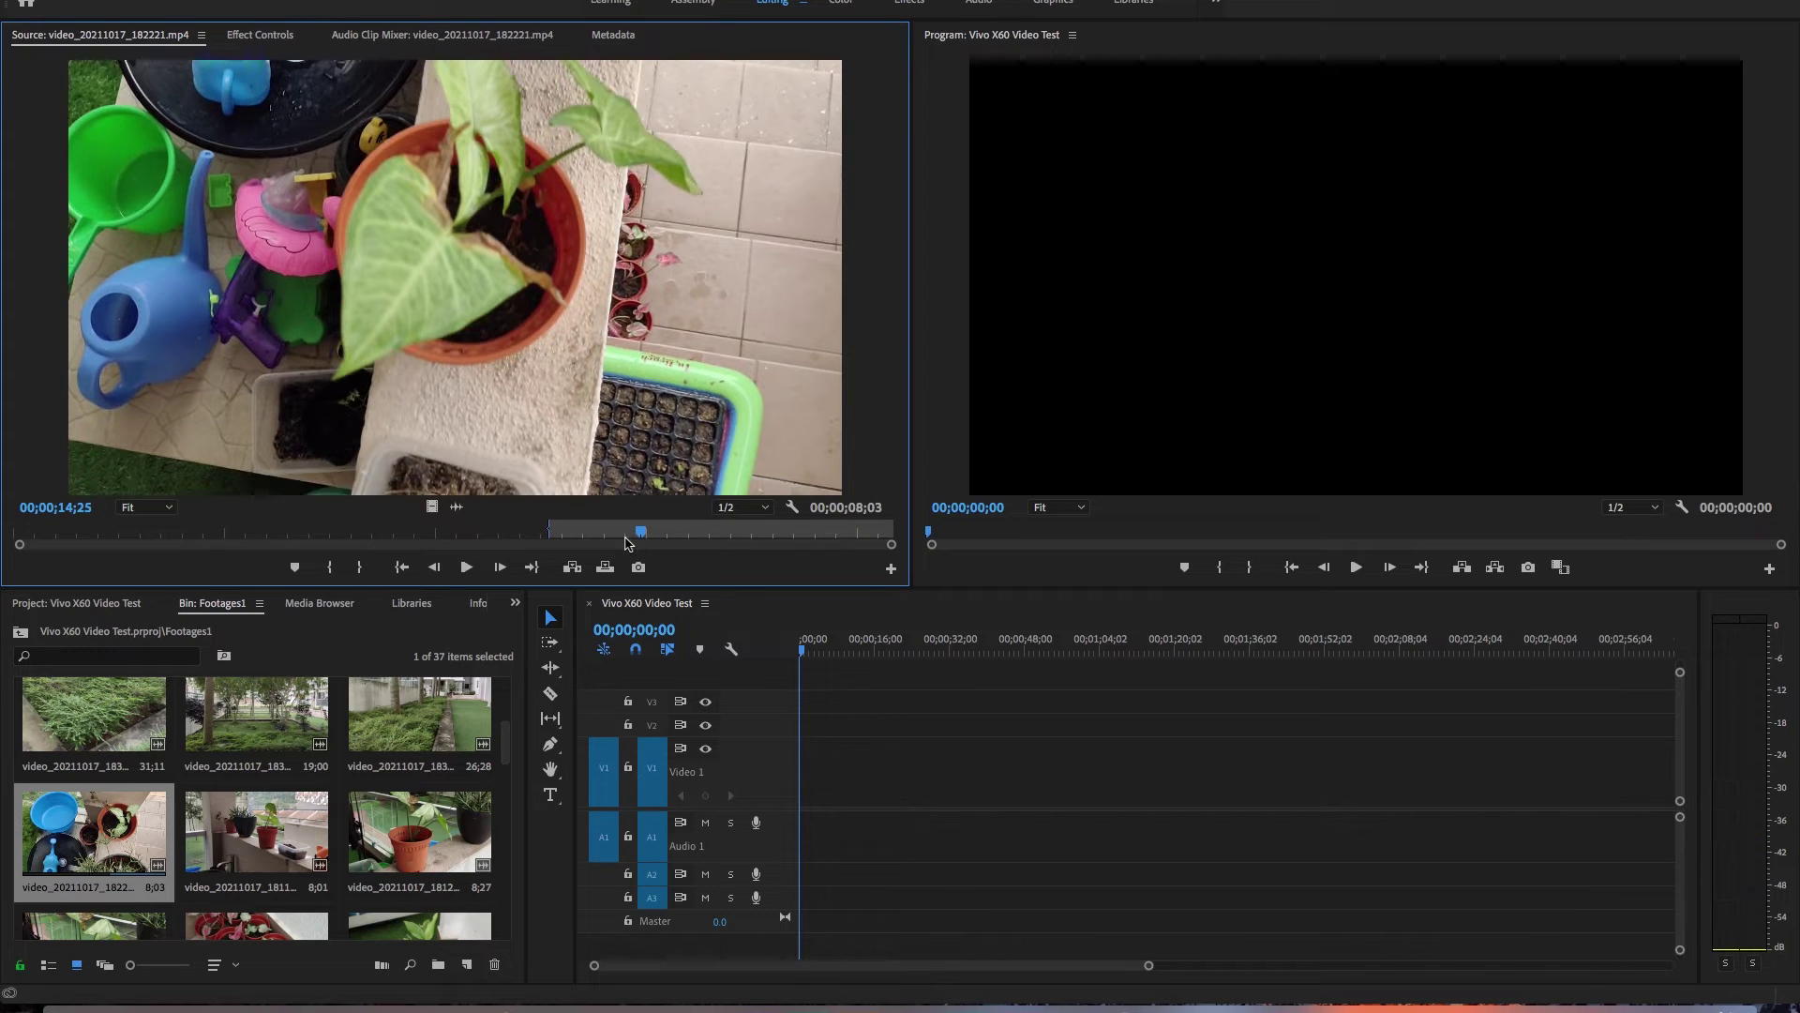
{"action": "left_click_drag", "start_coordinate": [812, 808], "coordinate": [812, 808]}
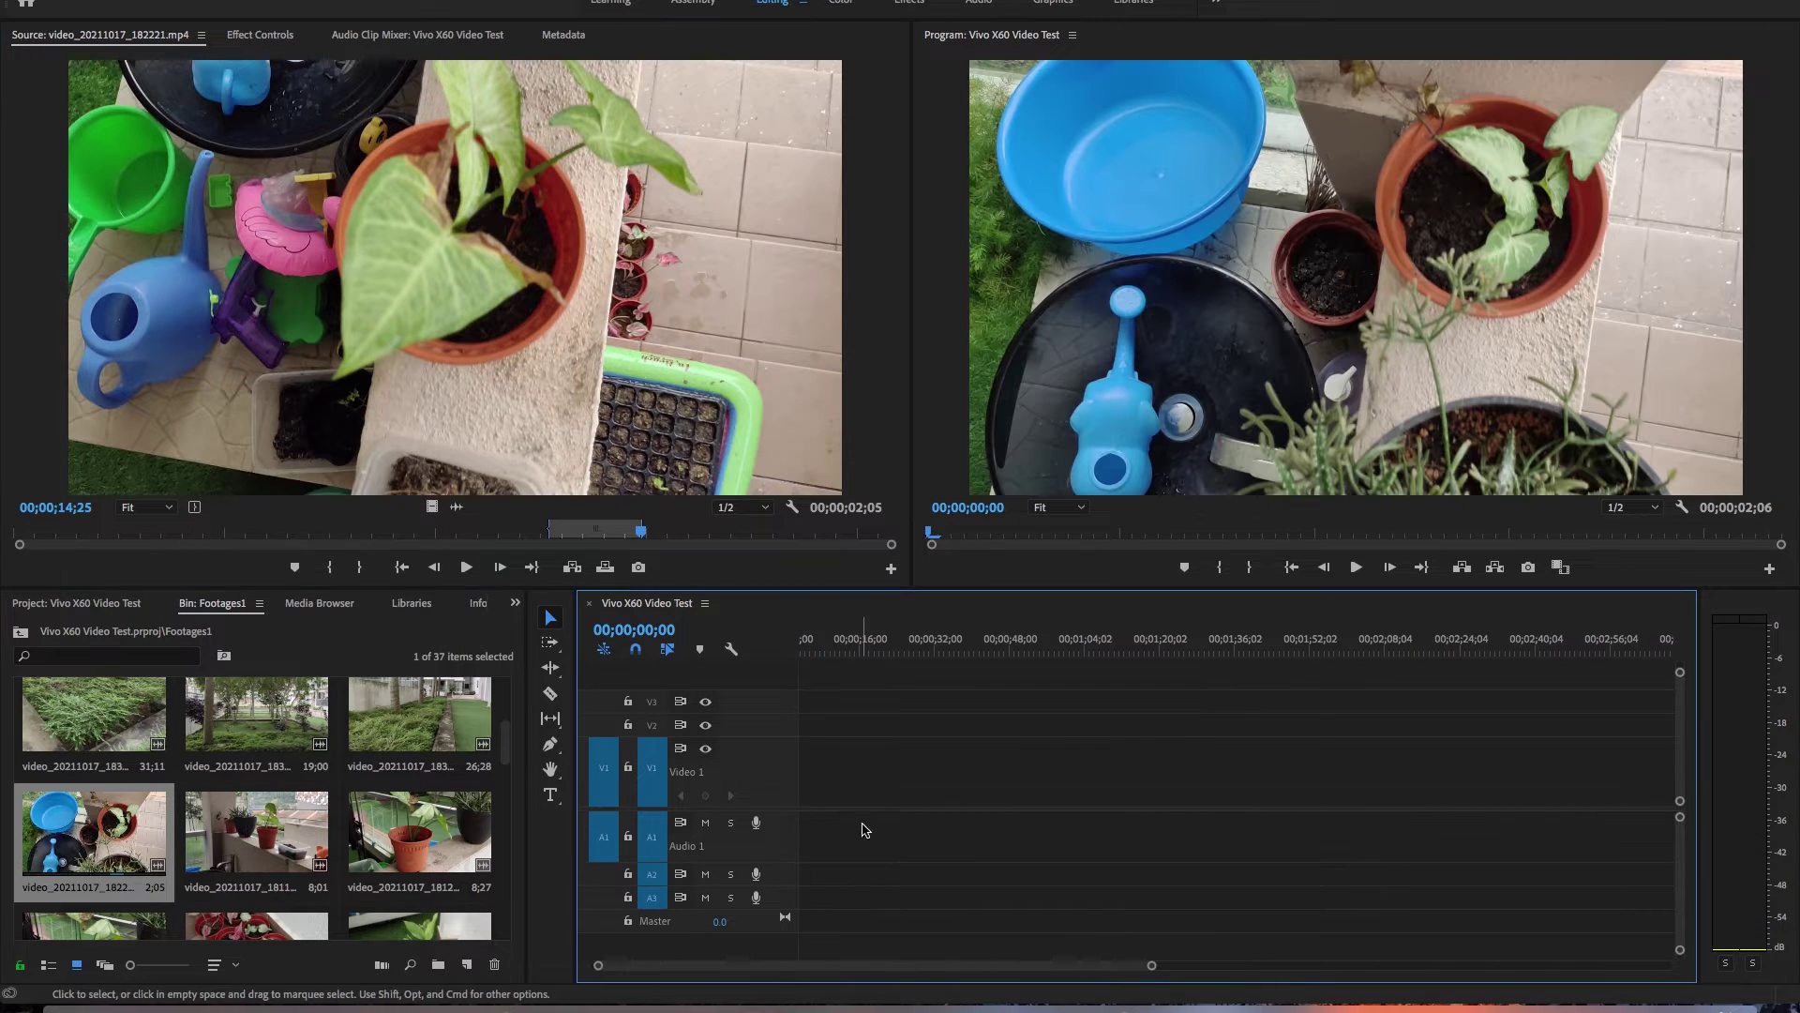
- Add 3;00 video-only excerpts of video_20211017_181150.mp4 and the orange-pot clip beside it in the bin to V1
{"action": "double_click", "coordinate": [287, 834]}
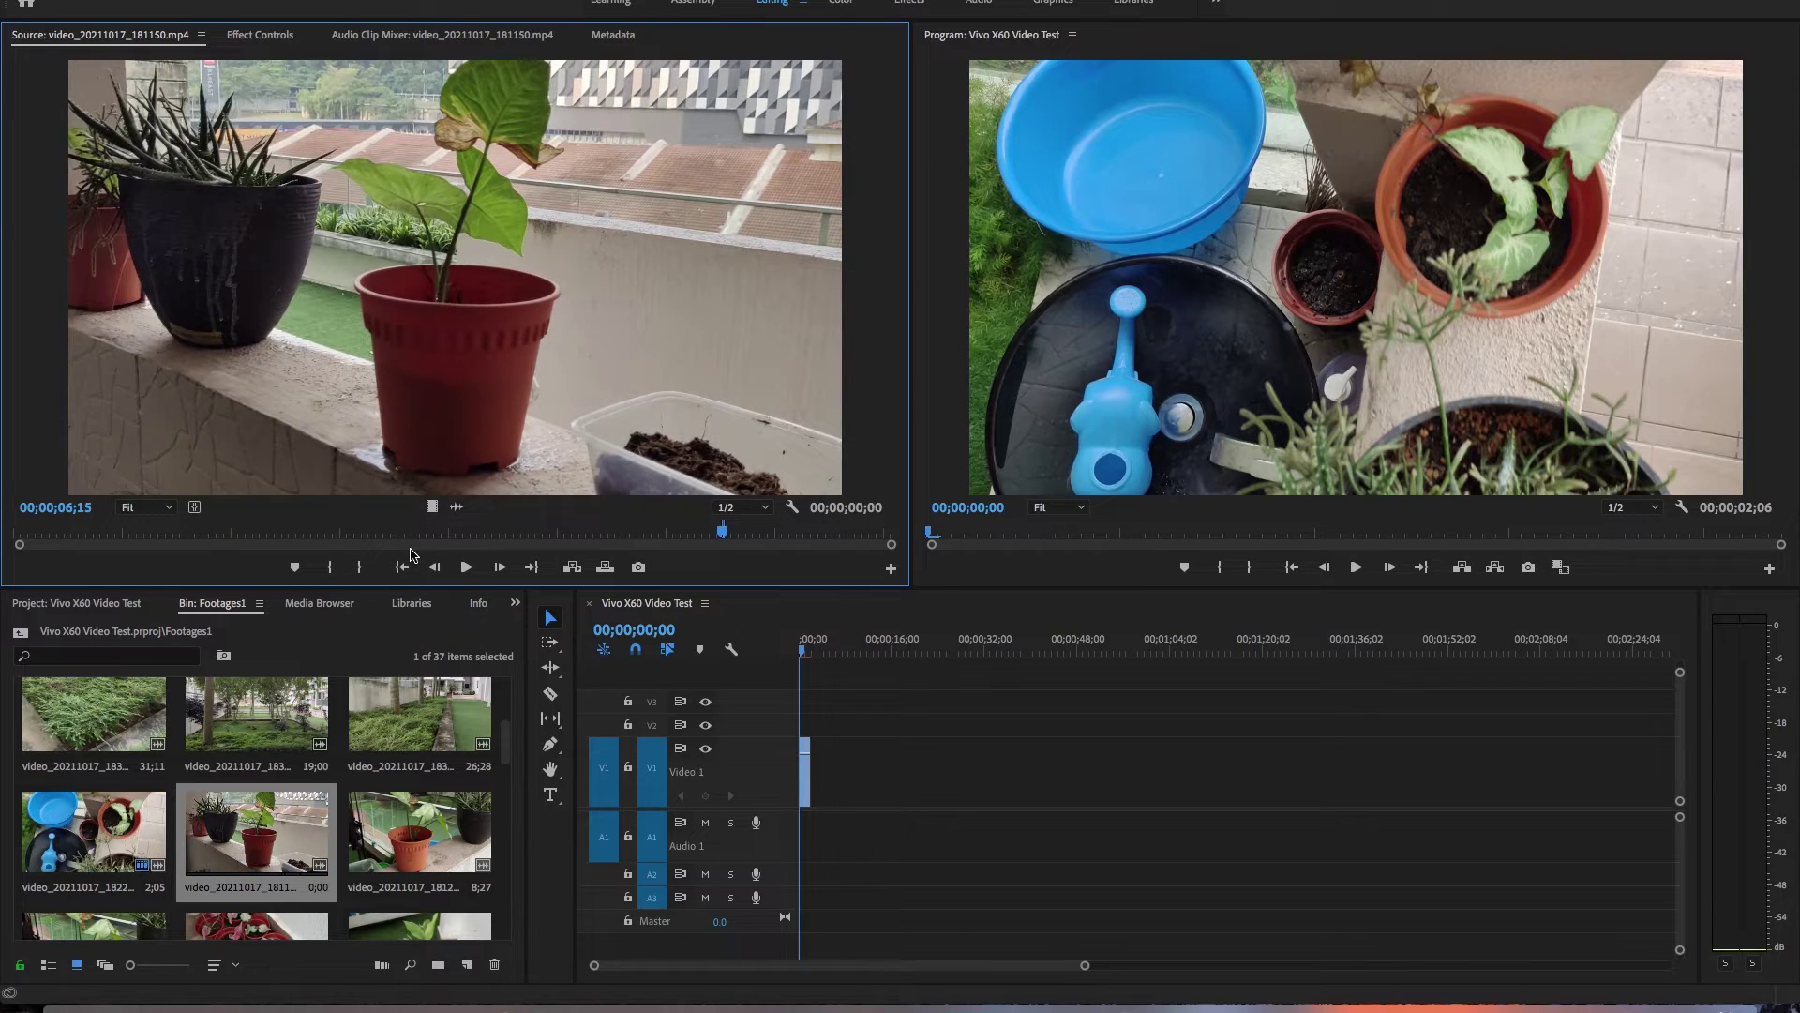
{"action": "left_click_drag", "start_coordinate": [432, 506], "coordinate": [833, 800]}
{"action": "double_click", "coordinate": [418, 831]}
{"action": "left_click_drag", "start_coordinate": [234, 538], "coordinate": [457, 564]}
{"action": "key", "text": "i"}
{"action": "key", "text": "o"}
{"action": "left_click", "coordinate": [463, 566]}
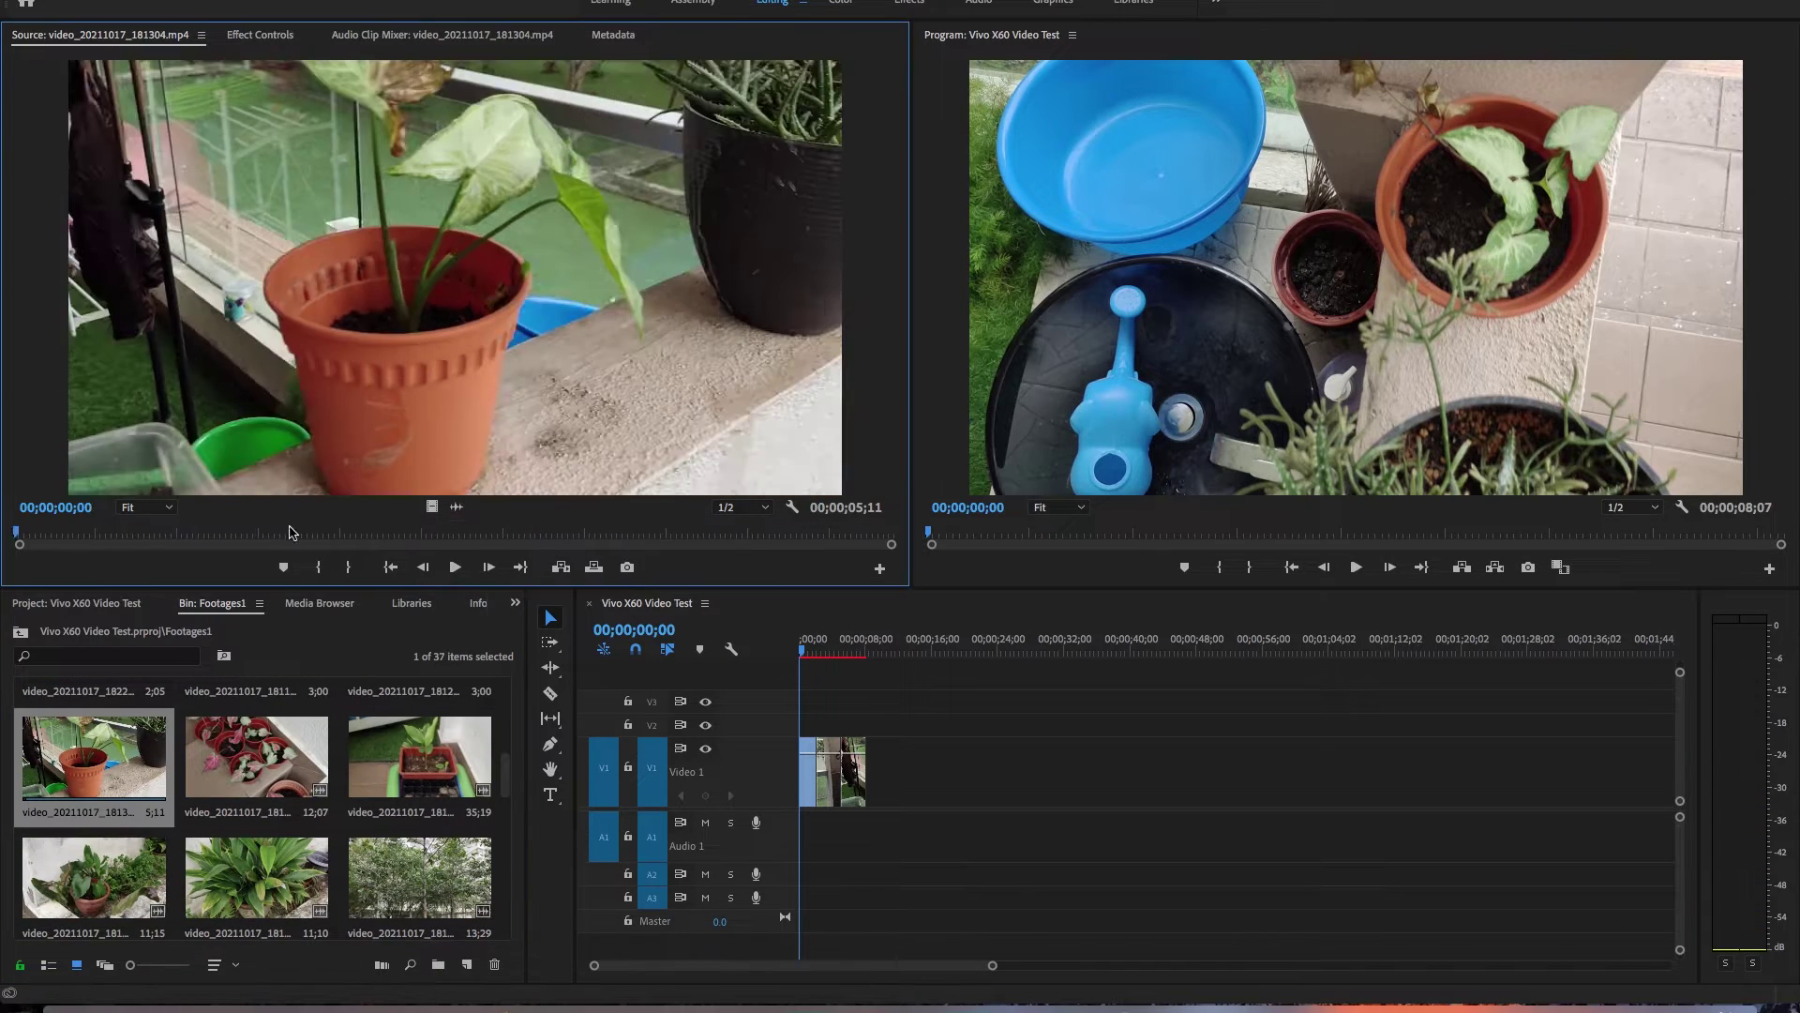
{"action": "left_click_drag", "start_coordinate": [916, 868], "coordinate": [860, 785]}
{"action": "key", "text": "Delete"}
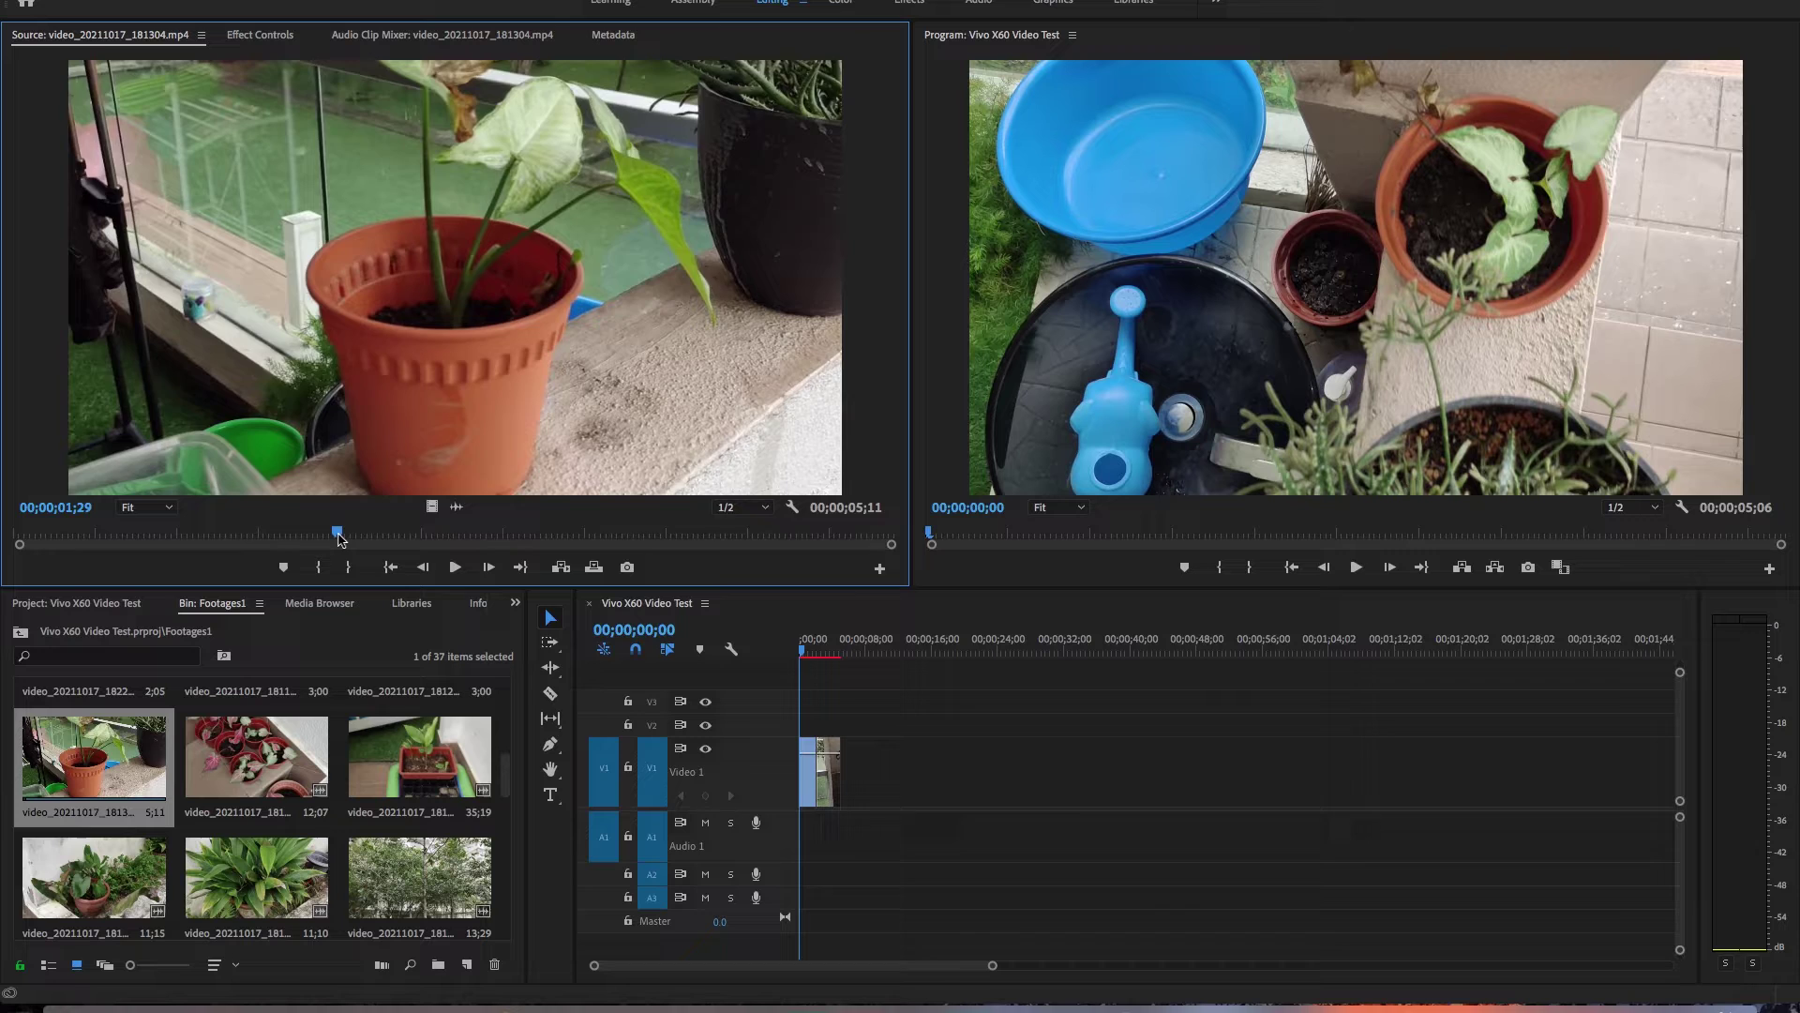
{"action": "key", "text": "i"}
{"action": "left_click_drag", "start_coordinate": [340, 540], "coordinate": [211, 536]}
{"action": "key", "text": "i"}
{"action": "key", "text": "space"}
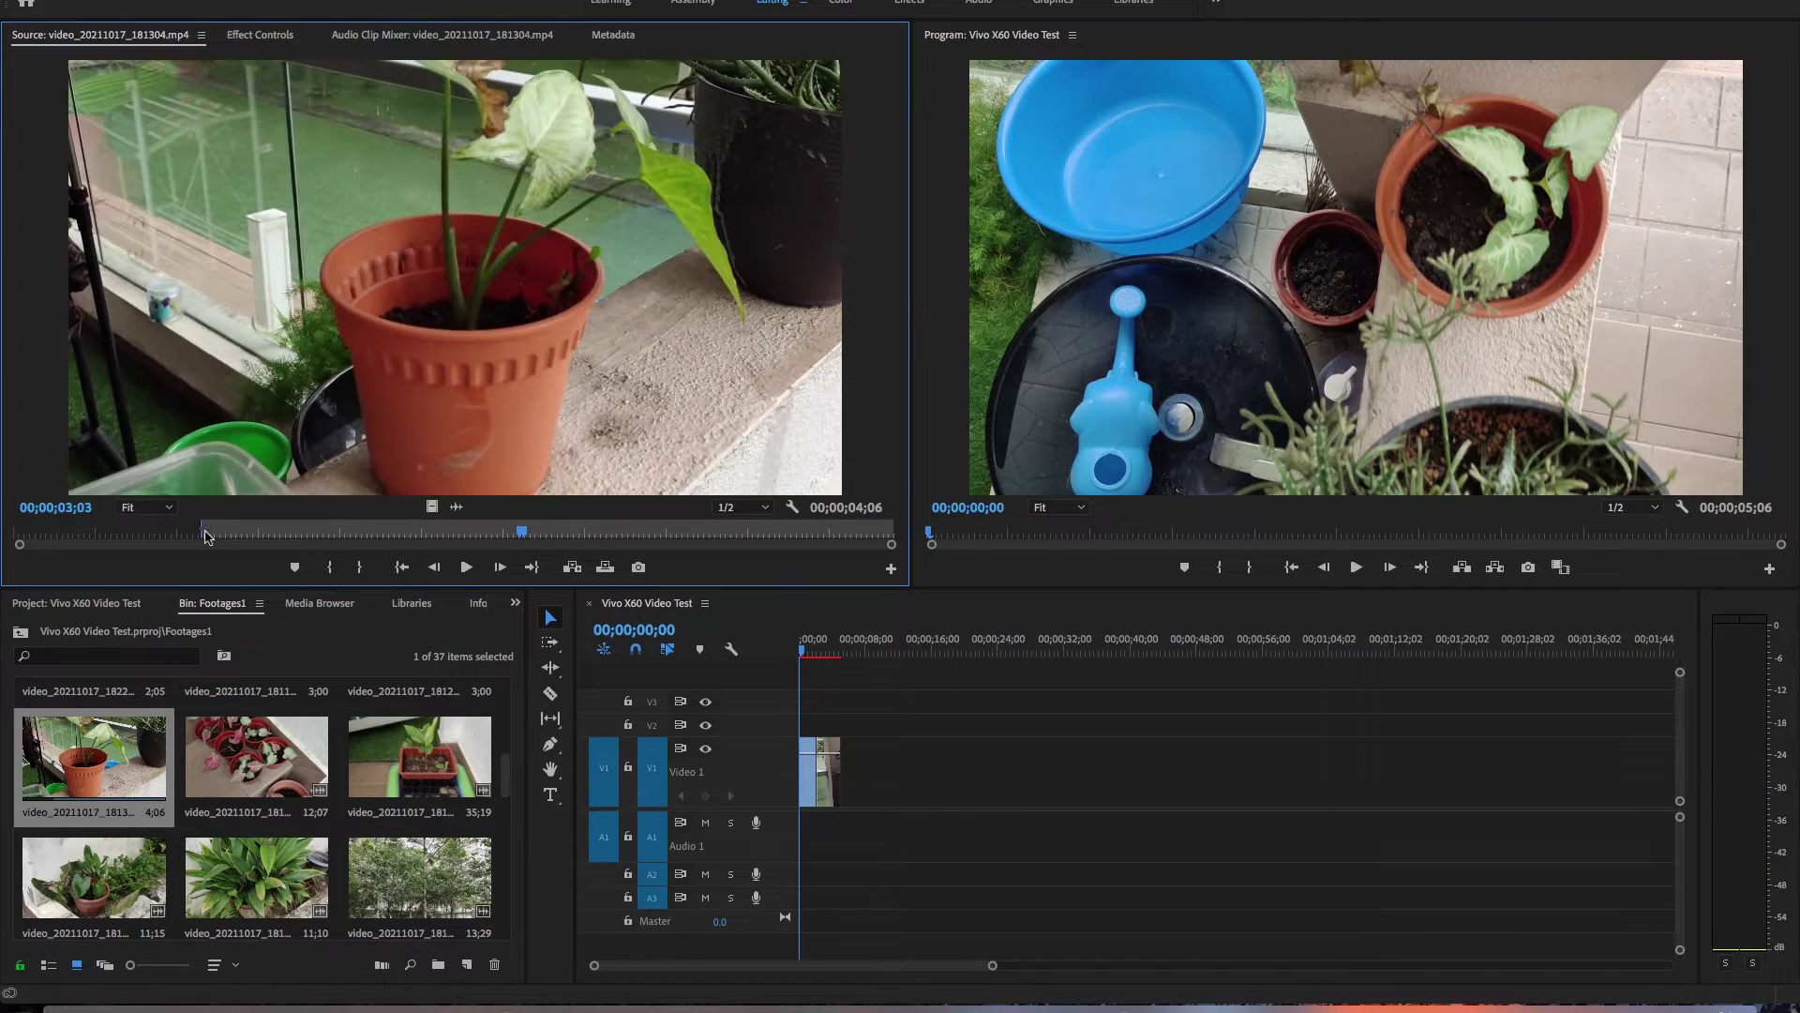
- Move the sequence playhead to 00;00;08;07 and mark an In point in video_20211017_181335.mp4 where the red planter is watered
{"action": "left_click", "coordinate": [855, 649]}
{"action": "key", "text": "Down"}
{"action": "double_click", "coordinate": [255, 760]}
{"action": "left_click_drag", "start_coordinate": [89, 531], "coordinate": [298, 544]}
{"action": "double_click", "coordinate": [443, 778]}
{"action": "key", "text": "space"}
{"action": "key", "text": "i"}
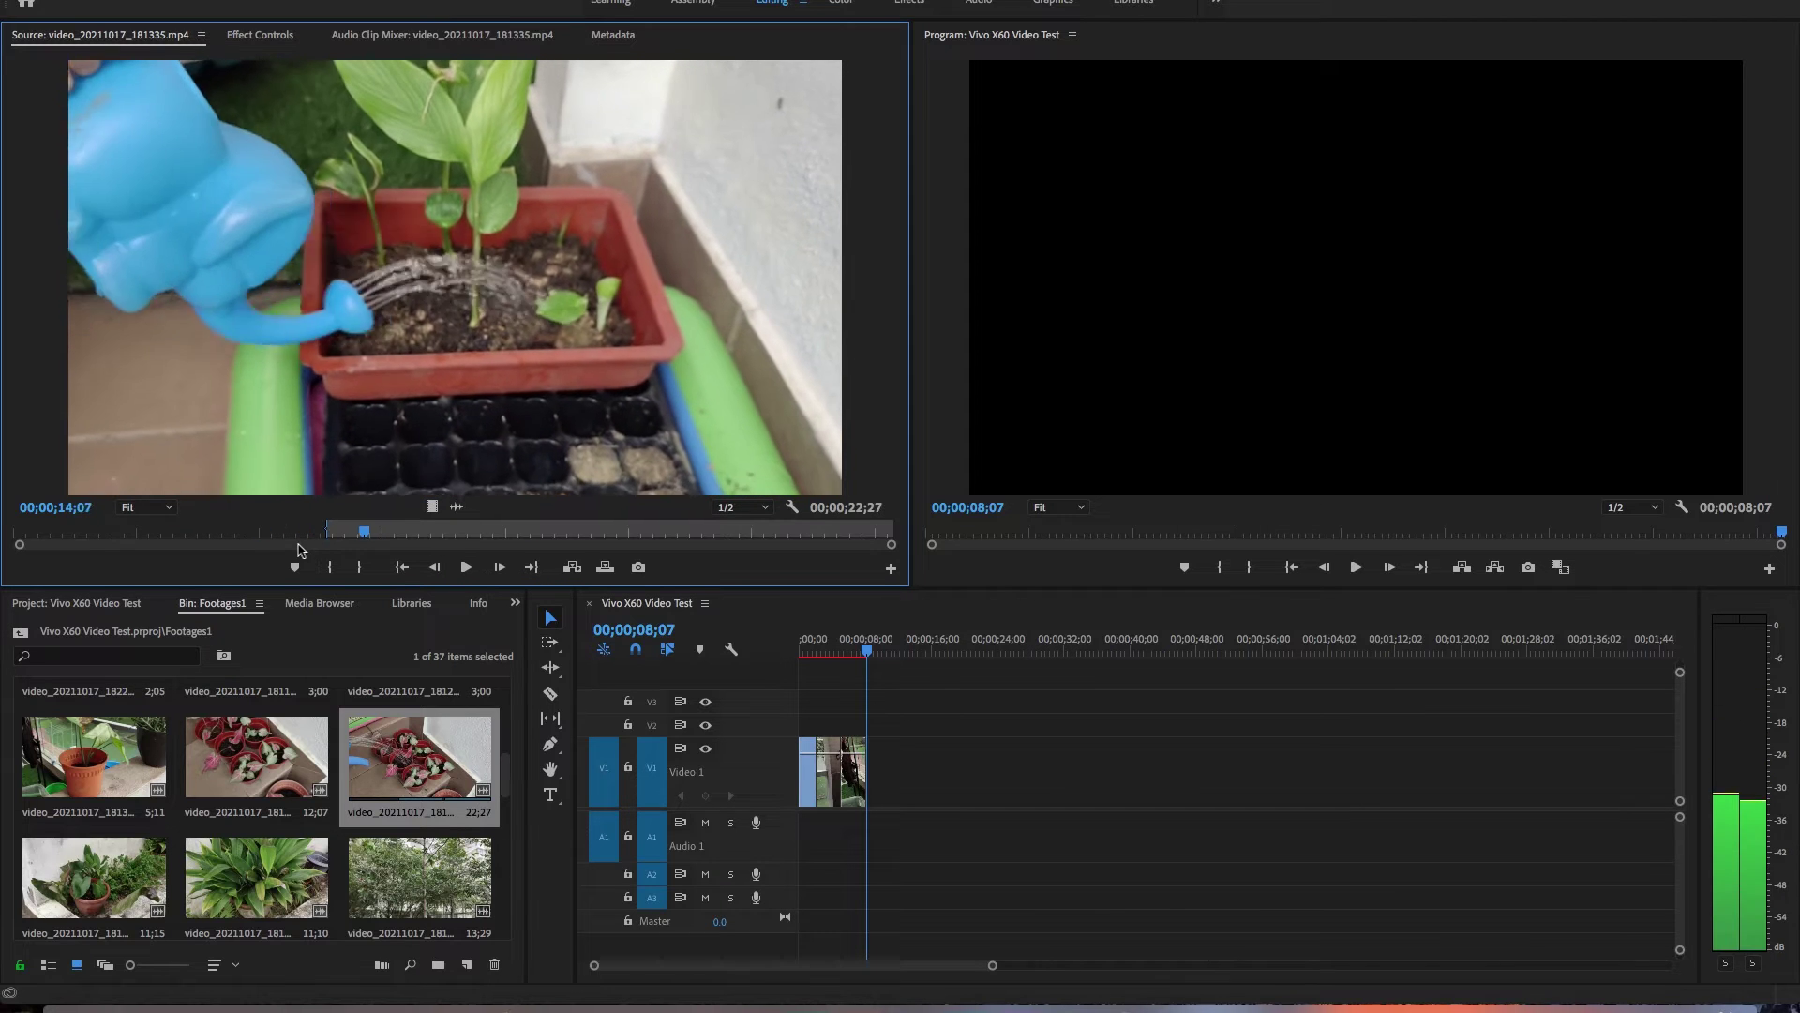
{"action": "key", "text": "space"}
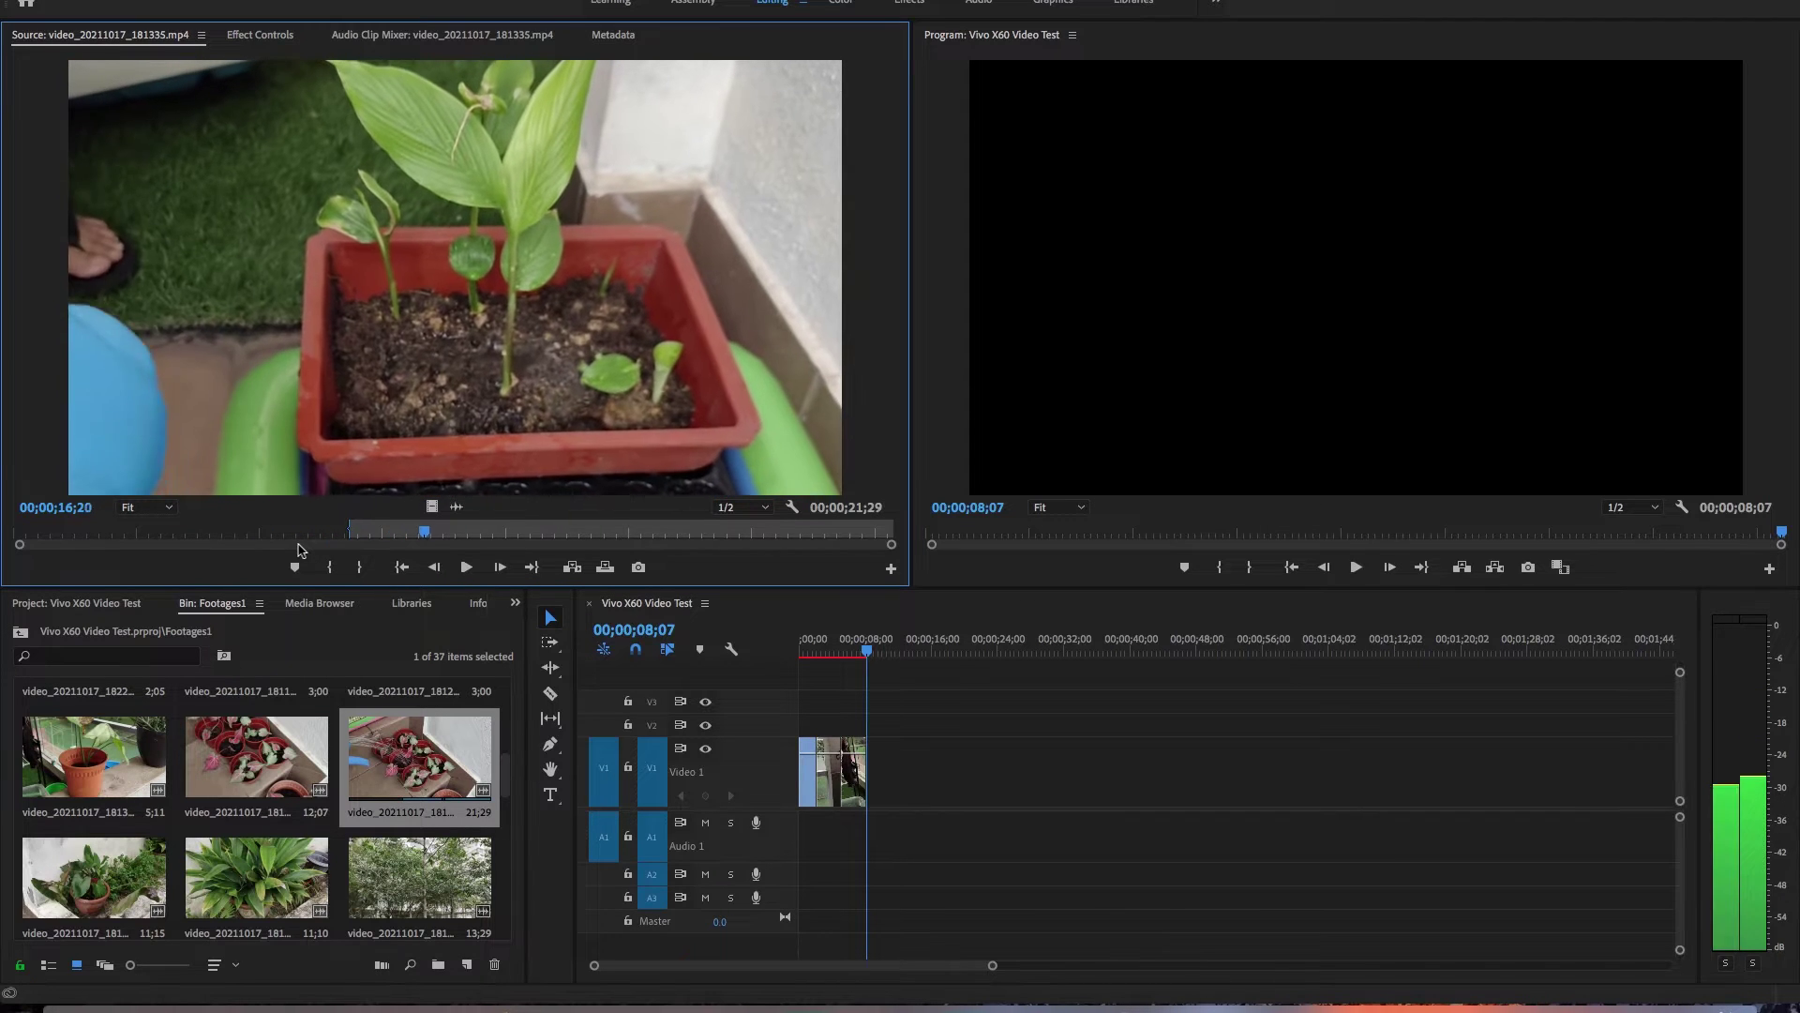
- Trim the watering clip's excerpt to 1;24 with an Out point and add its video to the end of V1
{"action": "key", "text": "Right"}
{"action": "key", "text": "Right"}
{"action": "key", "text": "Right"}
{"action": "key", "text": "Right"}
{"action": "key", "text": "Right"}
{"action": "key", "text": "Right"}
{"action": "key", "text": "Right"}
{"action": "key", "text": "Right"}
{"action": "key", "text": "Right"}
{"action": "key", "text": "Right"}
{"action": "key", "text": "Right"}
{"action": "key", "text": "Right"}
{"action": "key", "text": "Right"}
{"action": "key", "text": "Right"}
{"action": "key", "text": "Right"}
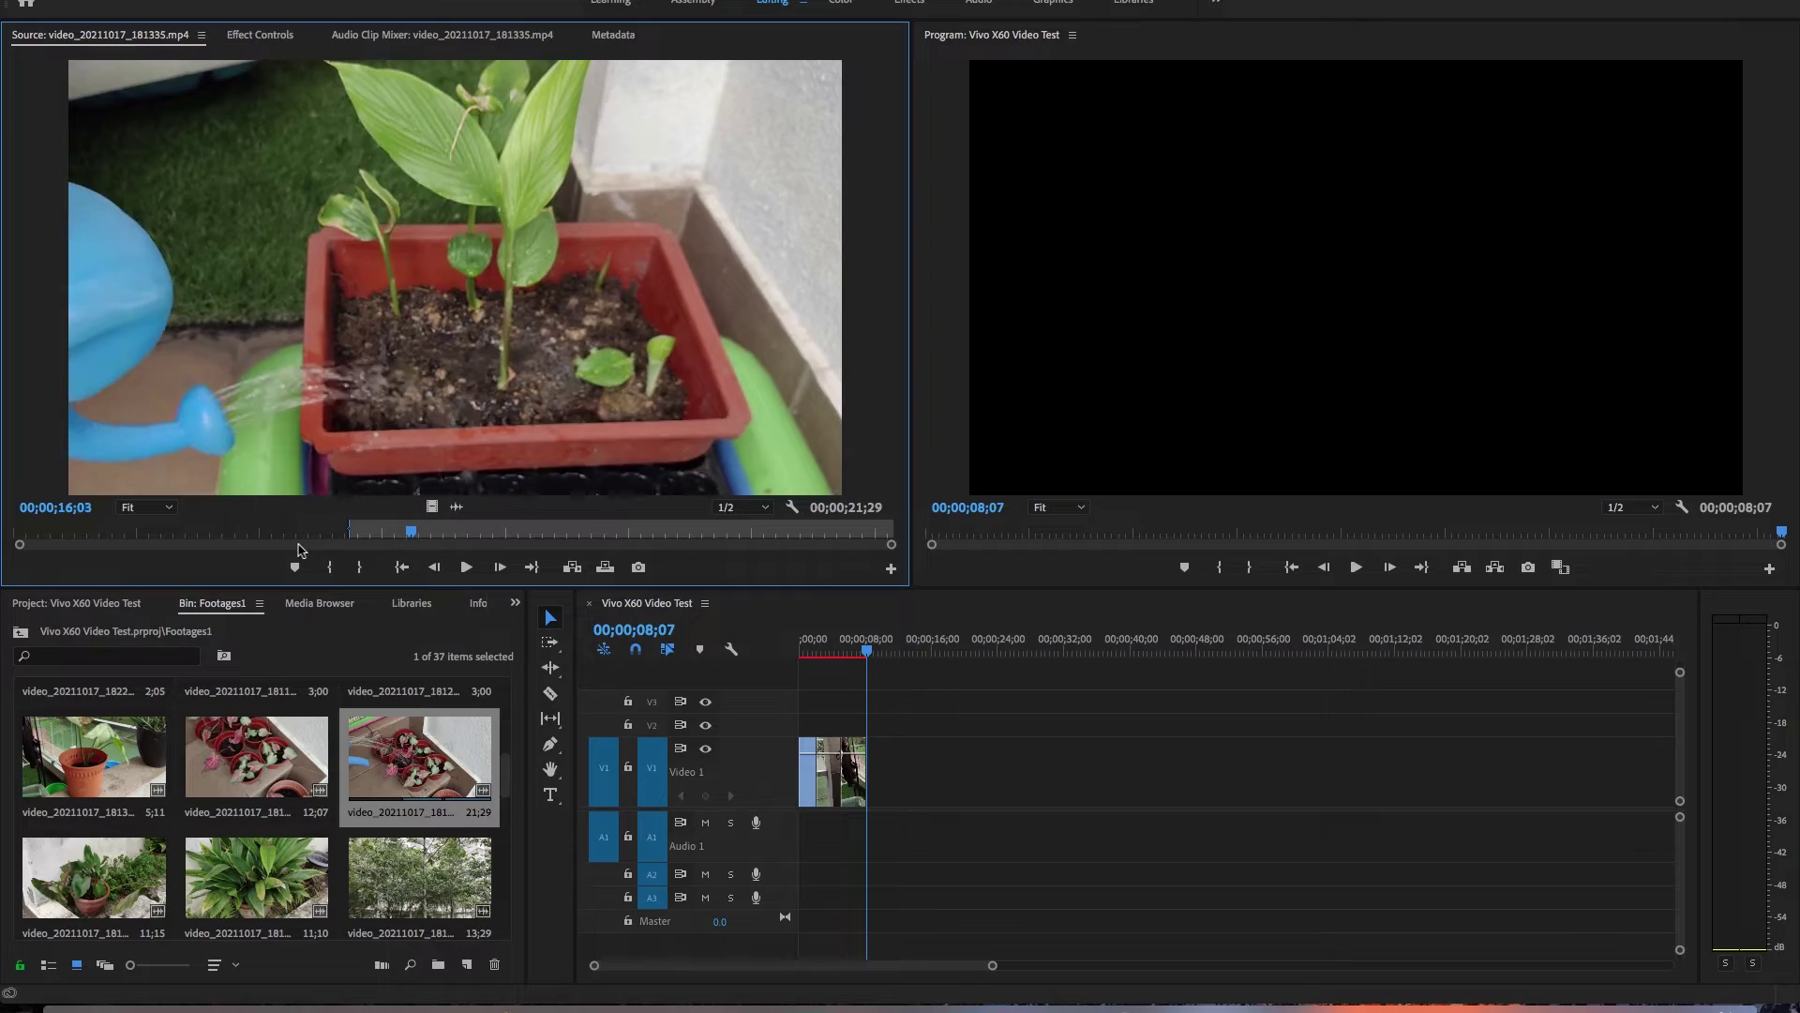
{"action": "left_click_drag", "start_coordinate": [433, 508], "coordinate": [869, 770]}
- Preview neighbouring plant clips, load video_20211017_181422.mp4 and mark an Out point in its later part
{"action": "left_click_drag", "start_coordinate": [394, 532], "coordinate": [860, 544]}
{"action": "double_click", "coordinate": [257, 758]}
{"action": "double_click", "coordinate": [93, 877]}
{"action": "left_click_drag", "start_coordinate": [273, 541], "coordinate": [485, 536]}
{"action": "double_click", "coordinate": [257, 878]}
{"action": "double_click", "coordinate": [94, 878]}
{"action": "key", "text": "o"}
{"action": "left_click_drag", "start_coordinate": [723, 531], "coordinate": [678, 547]}
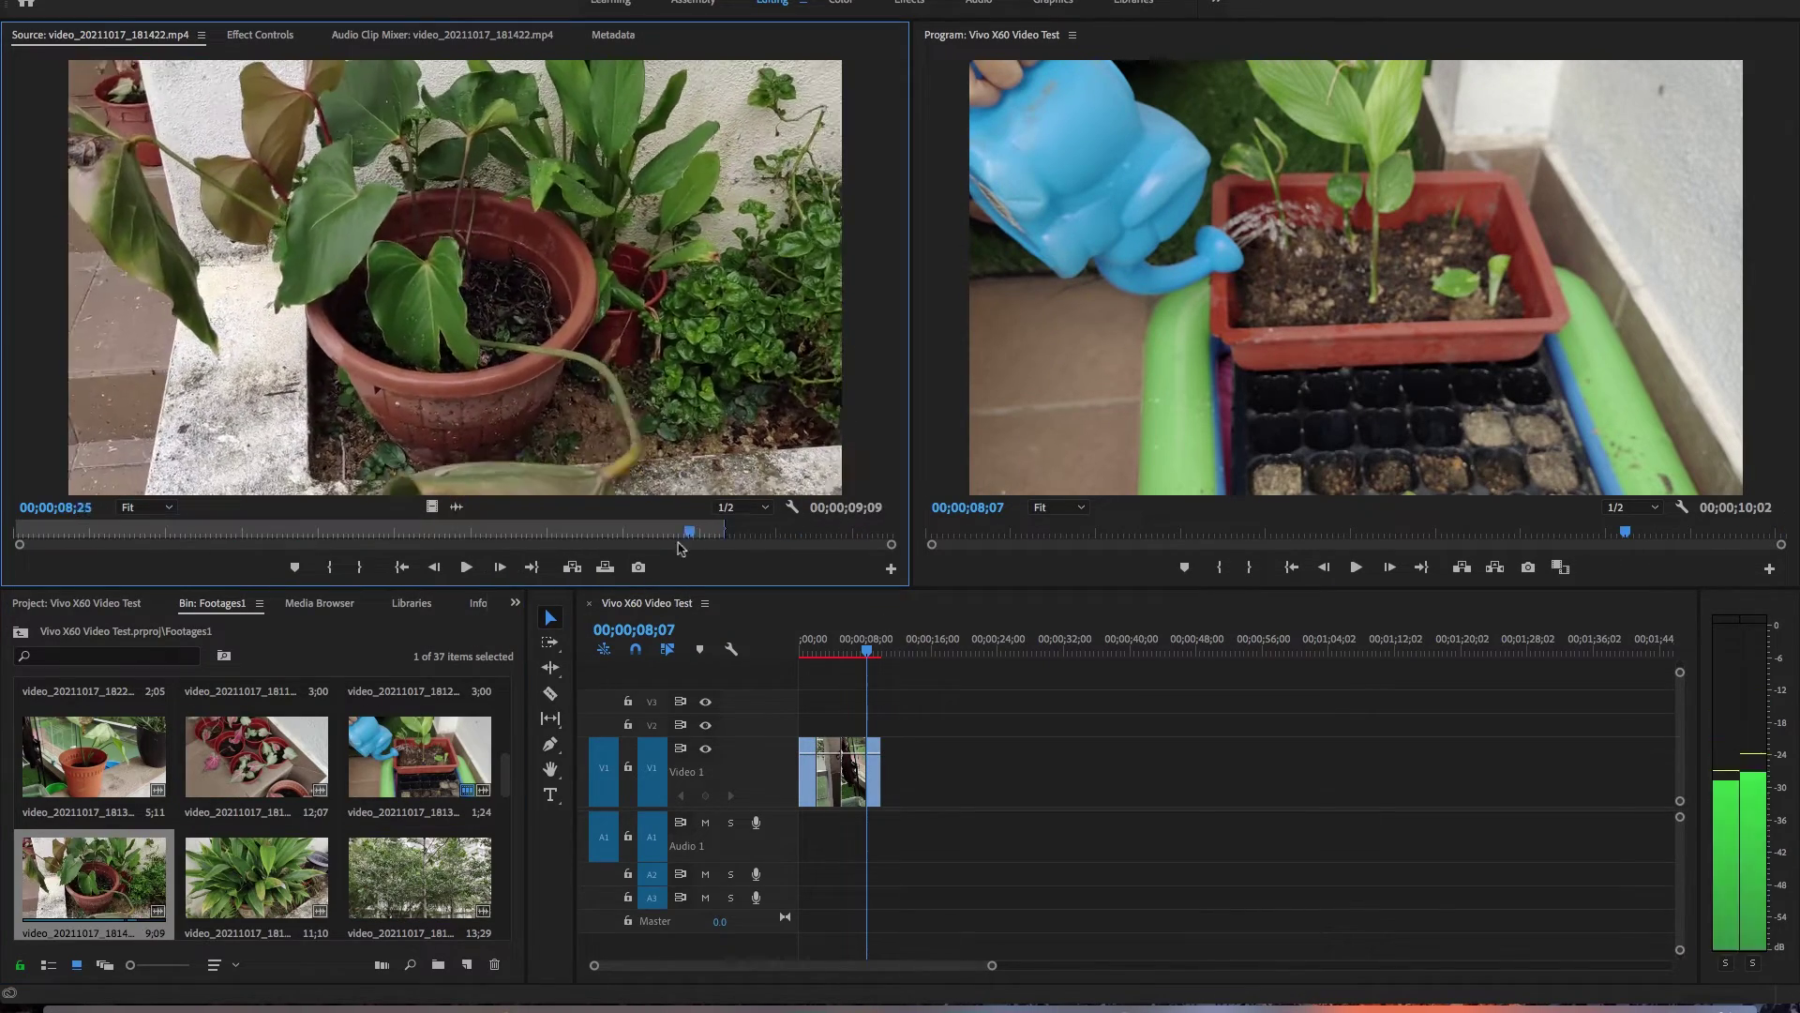
- Mark the In point for a 3;04 excerpt, append its video to V1 and move the playhead to the sequence end
{"action": "key", "text": "i"}
{"action": "left_click_drag", "start_coordinate": [477, 555], "coordinate": [885, 769]}
{"action": "left_click_drag", "start_coordinate": [893, 664], "coordinate": [927, 665]}
{"action": "key", "text": "Up"}
- Load the large-leaves clip video_20211017_181528.mp4 and mark its In point near the start
{"action": "left_click_drag", "start_coordinate": [506, 780], "coordinate": [507, 707]}
{"action": "double_click", "coordinate": [391, 850]}
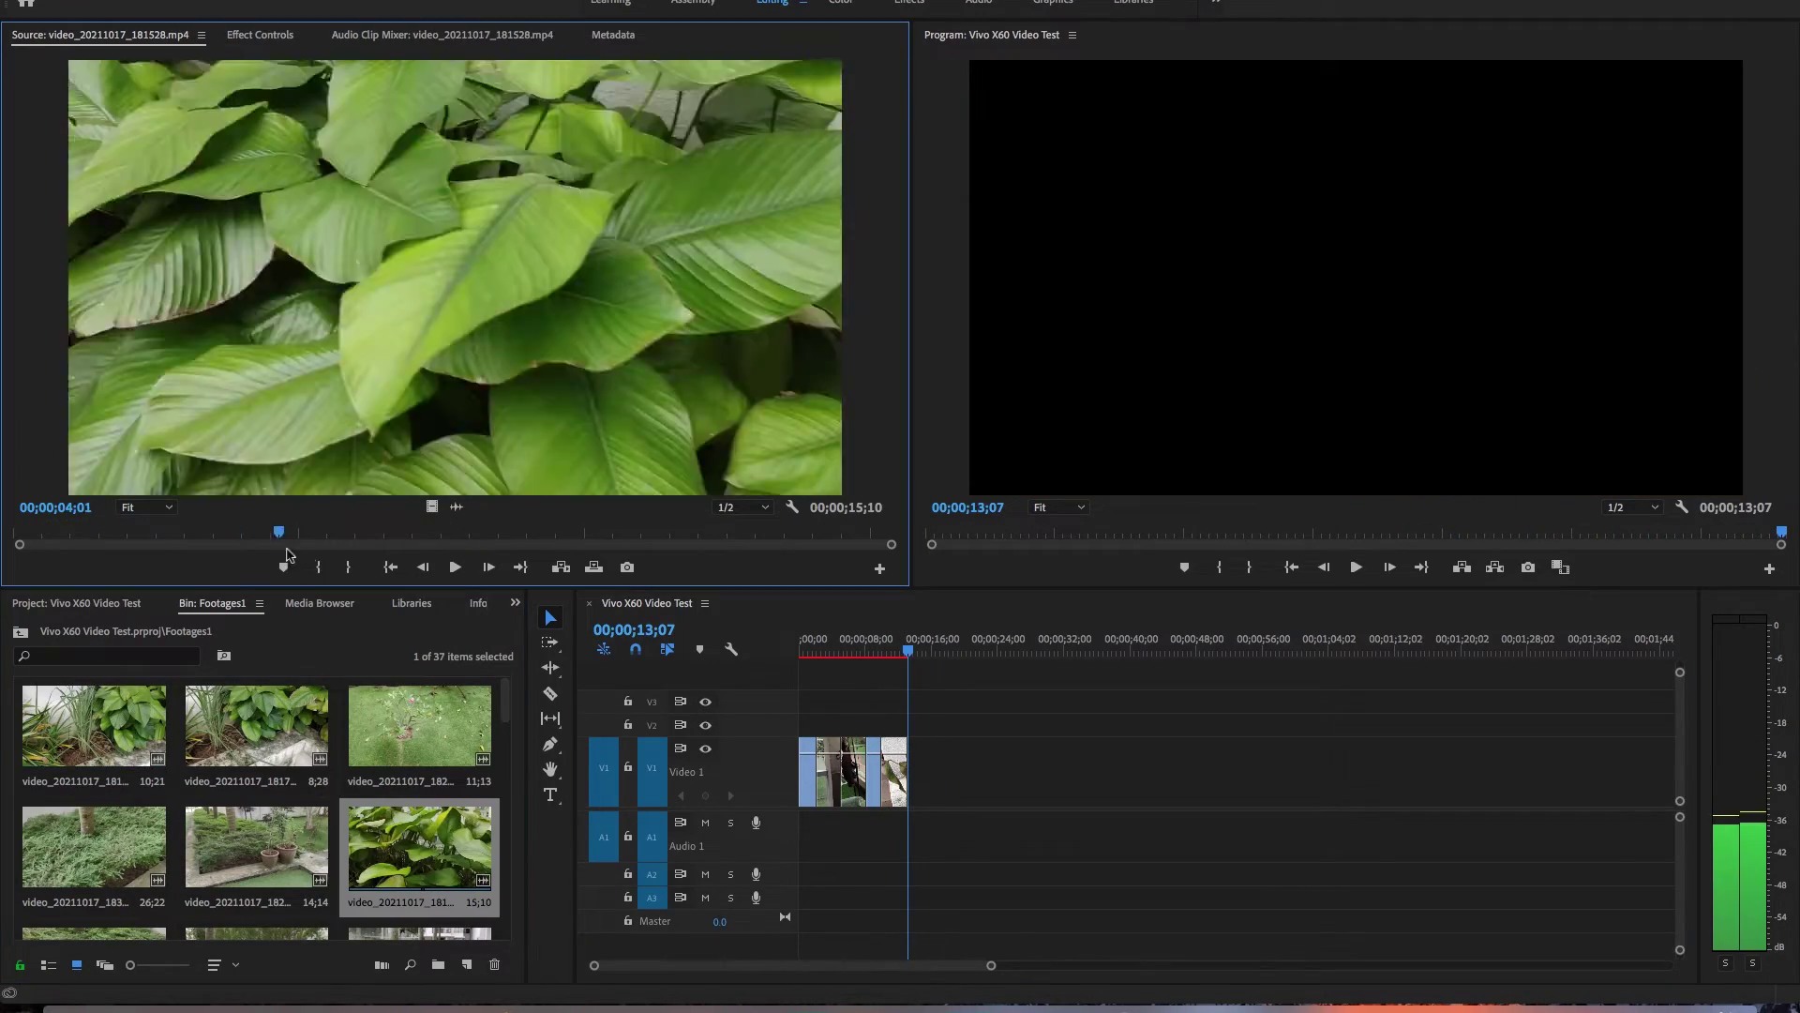
{"action": "left_click_drag", "start_coordinate": [256, 565], "coordinate": [284, 561]}
{"action": "key", "text": "i"}
{"action": "key", "text": "space"}
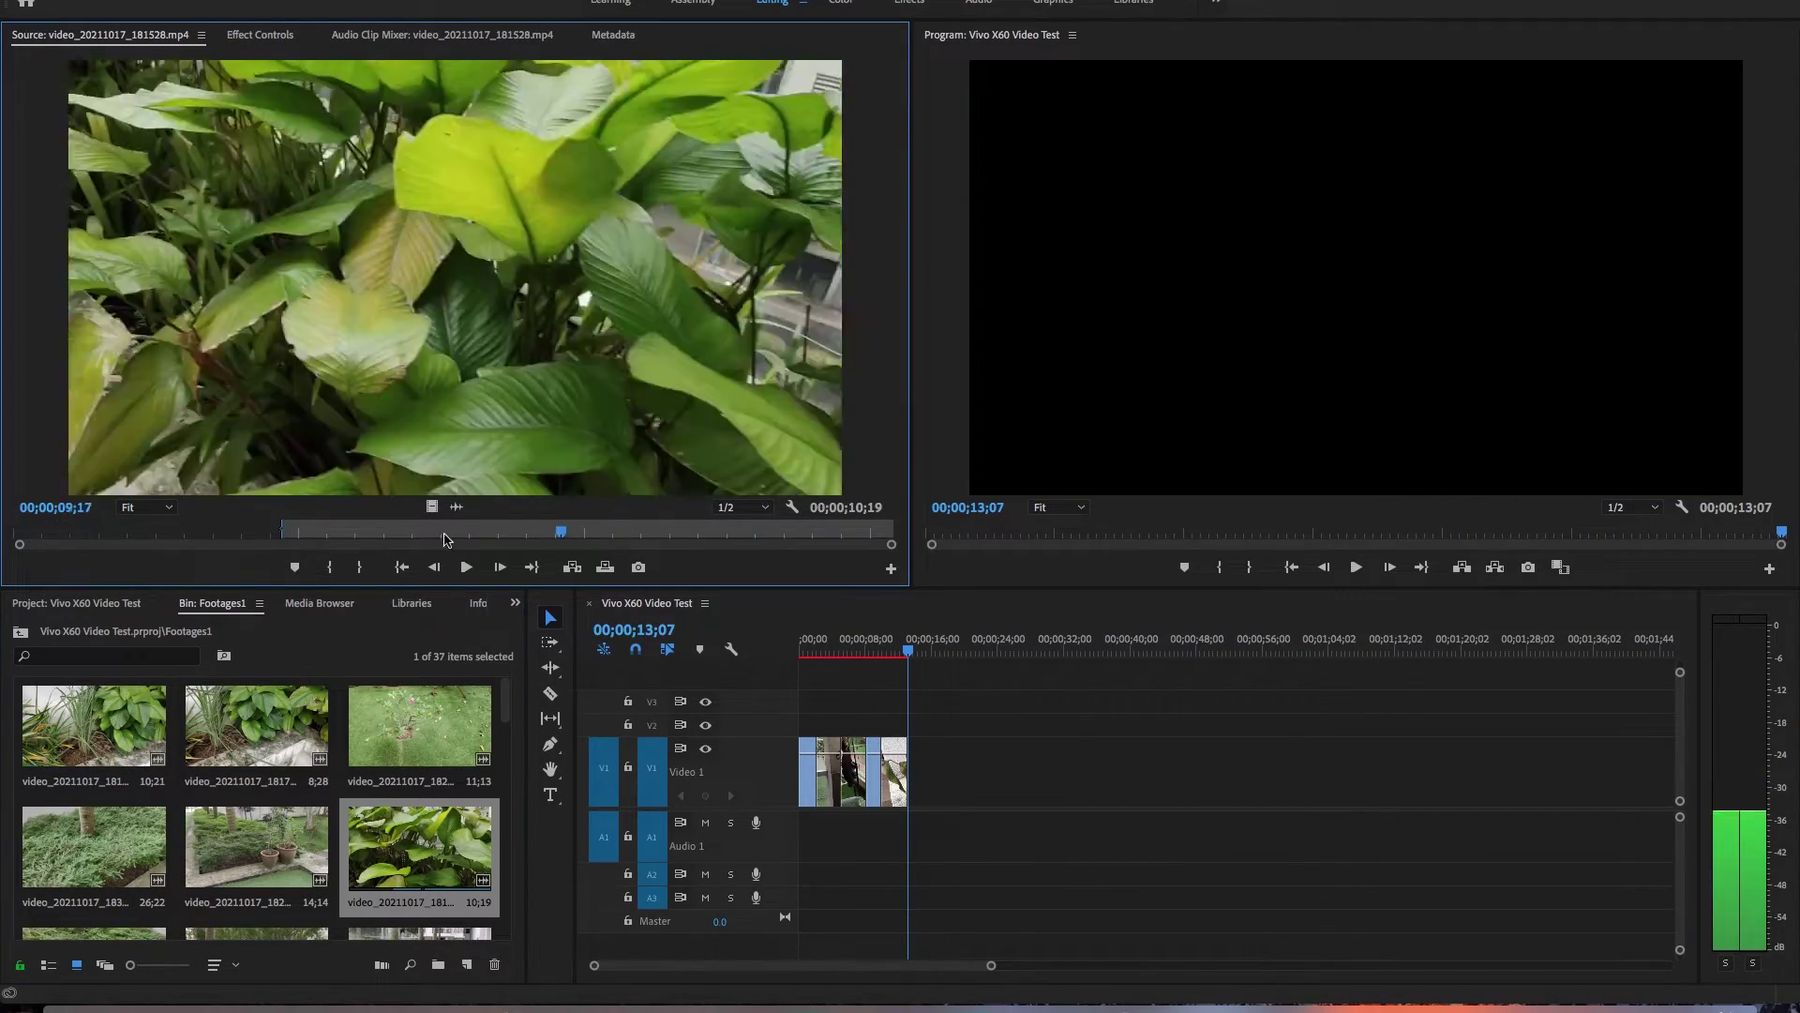
{"action": "left_click_drag", "start_coordinate": [45, 537], "coordinate": [3, 532]}
{"action": "key", "text": "i"}
{"action": "key", "text": "space"}
{"action": "key", "text": "i"}
{"action": "key", "text": "space"}
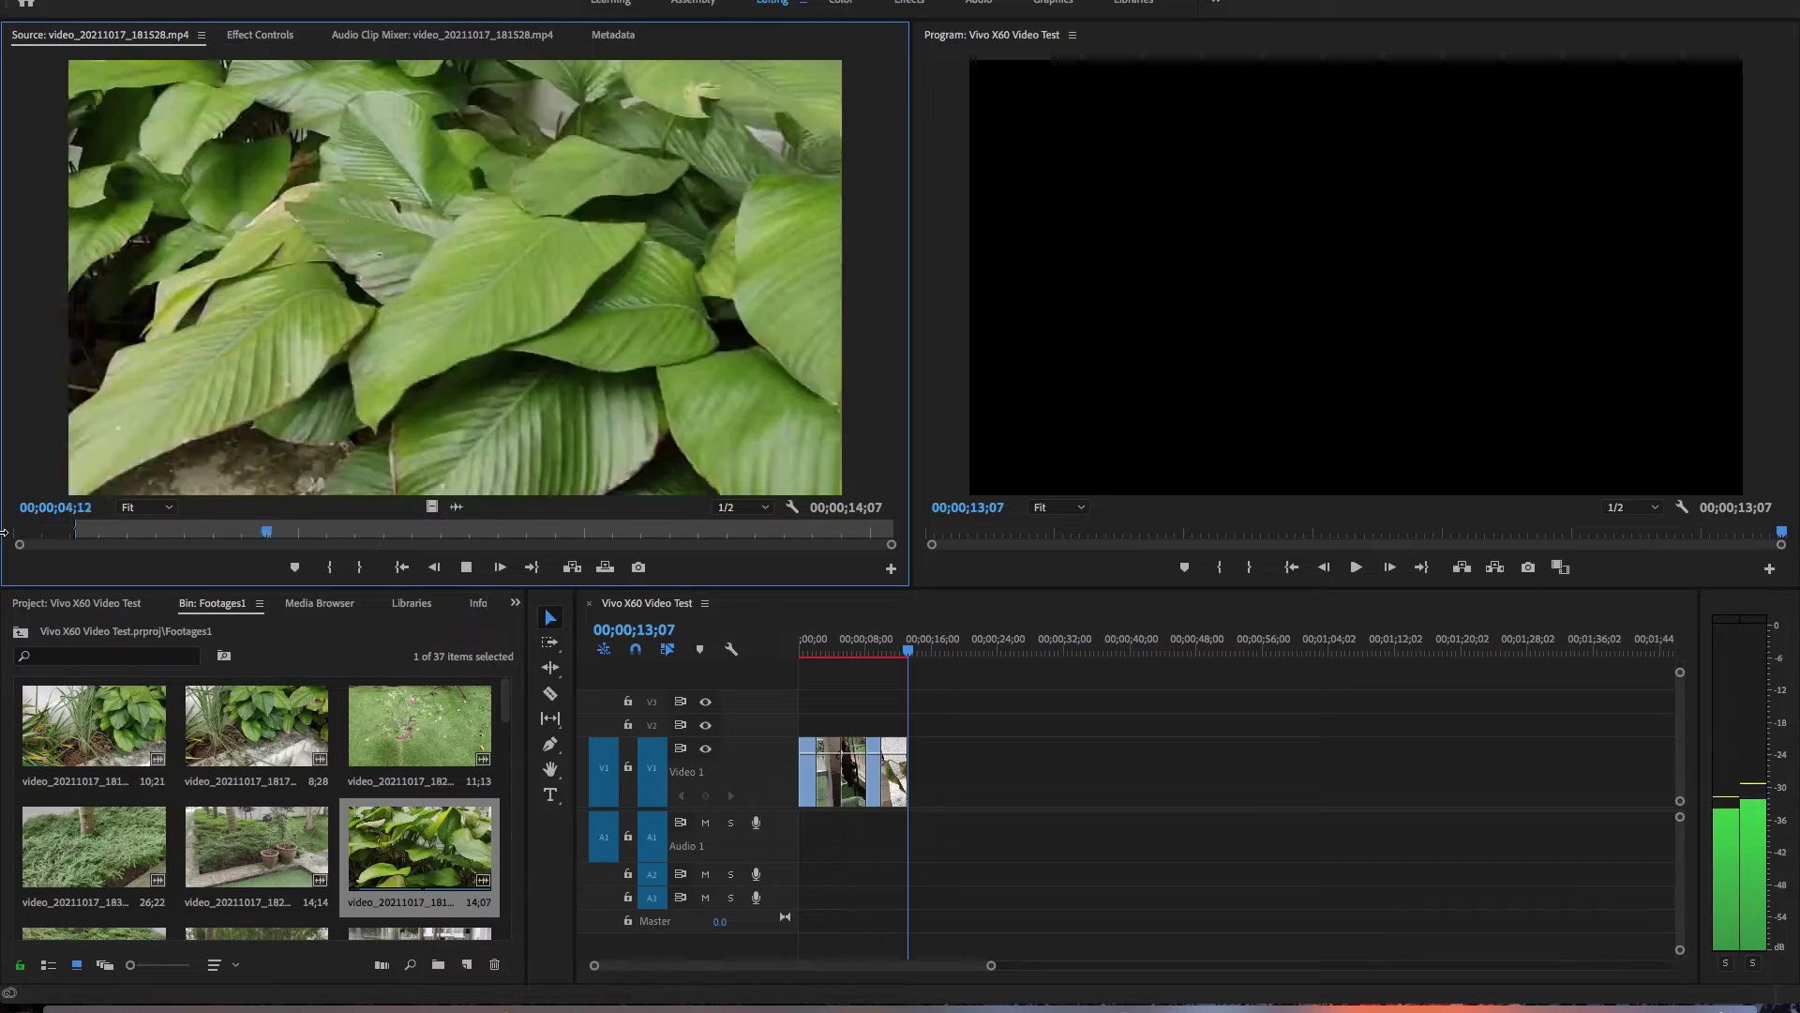
- Mark the Out point for a 7;14 excerpt of the large-leaves clip and append its video to V1
{"action": "key", "text": "space"}
{"action": "key", "text": "o"}
{"action": "left_click_drag", "start_coordinate": [432, 507], "coordinate": [917, 774]}
- Mark a 2;27 excerpt of video_20211017_182913.mp4 and append its video to V1 after the large-leaves clip
{"action": "double_click", "coordinate": [271, 823]}
{"action": "left_click_drag", "start_coordinate": [120, 536], "coordinate": [5, 536]}
{"action": "key", "text": "i"}
{"action": "key", "text": "space"}
{"action": "key", "text": "i"}
{"action": "key", "text": "space"}
{"action": "key", "text": "i"}
{"action": "key", "text": "space"}
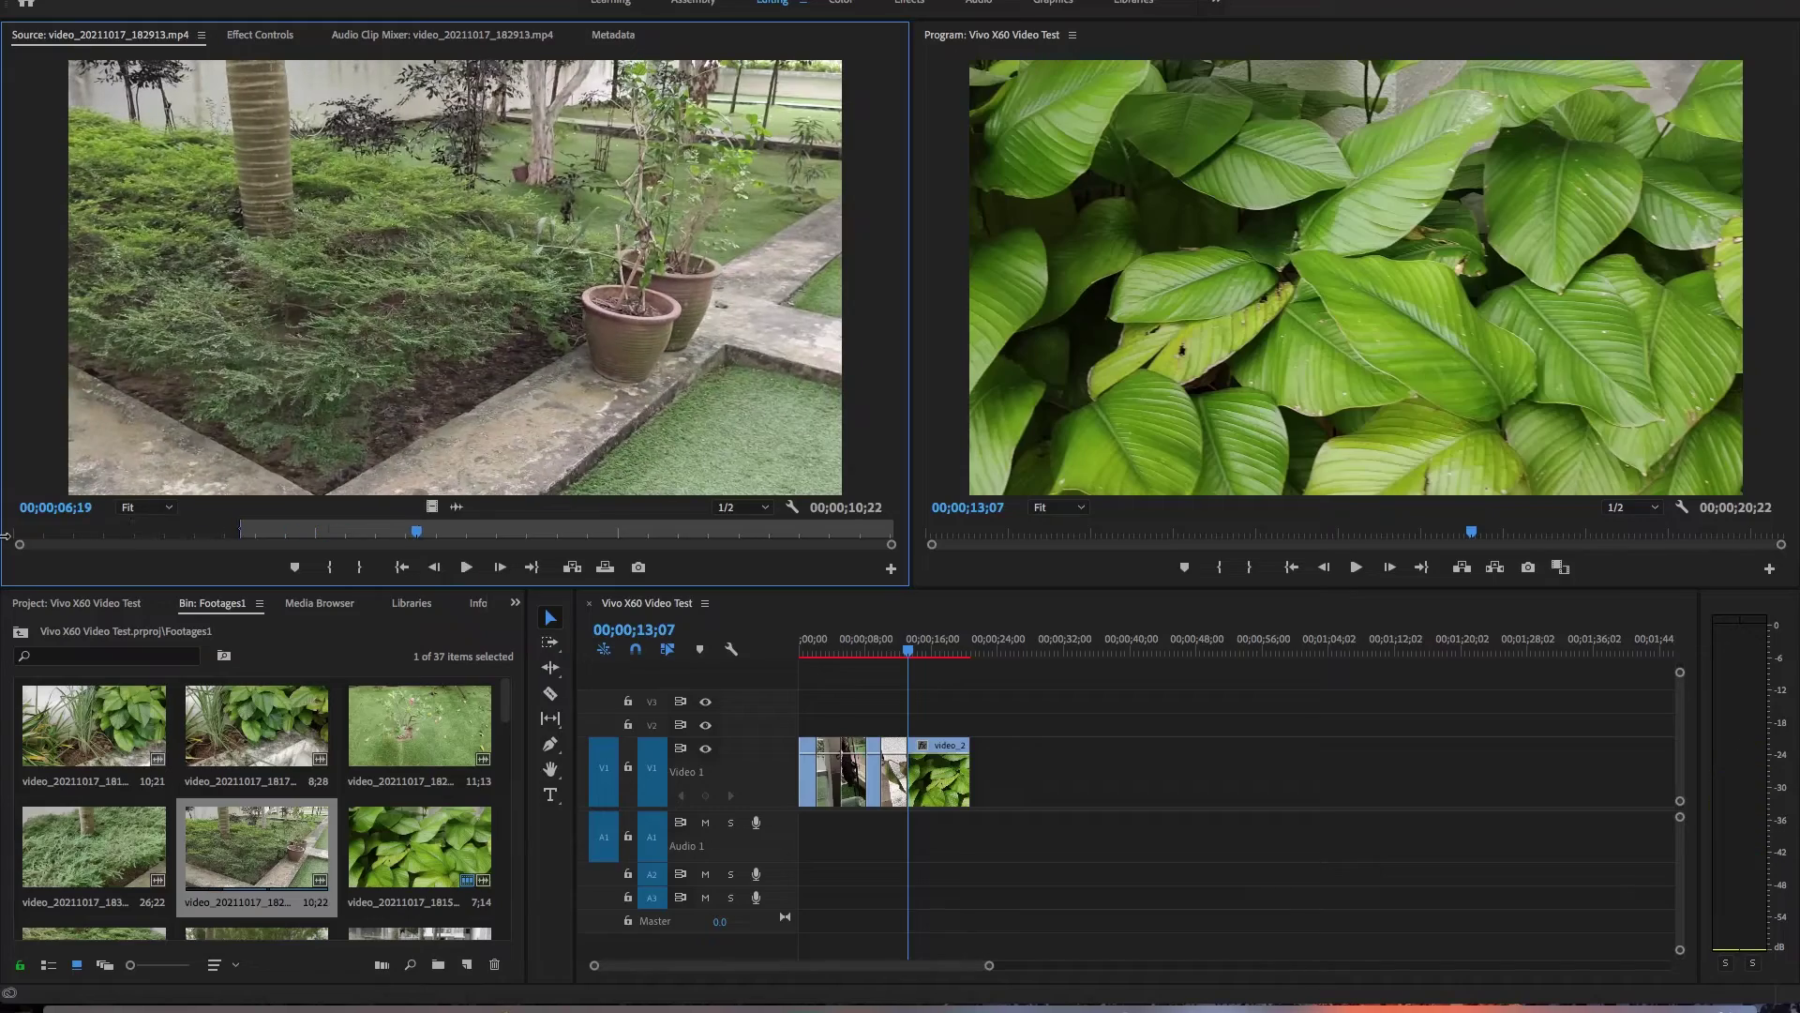
{"action": "left_click_drag", "start_coordinate": [435, 511], "coordinate": [978, 773]}
- Mark a 3;02 excerpt of the palm trees in video_20211017_183236.mp4 from 00;00;14;16 and append its video to V1
{"action": "double_click", "coordinate": [105, 849]}
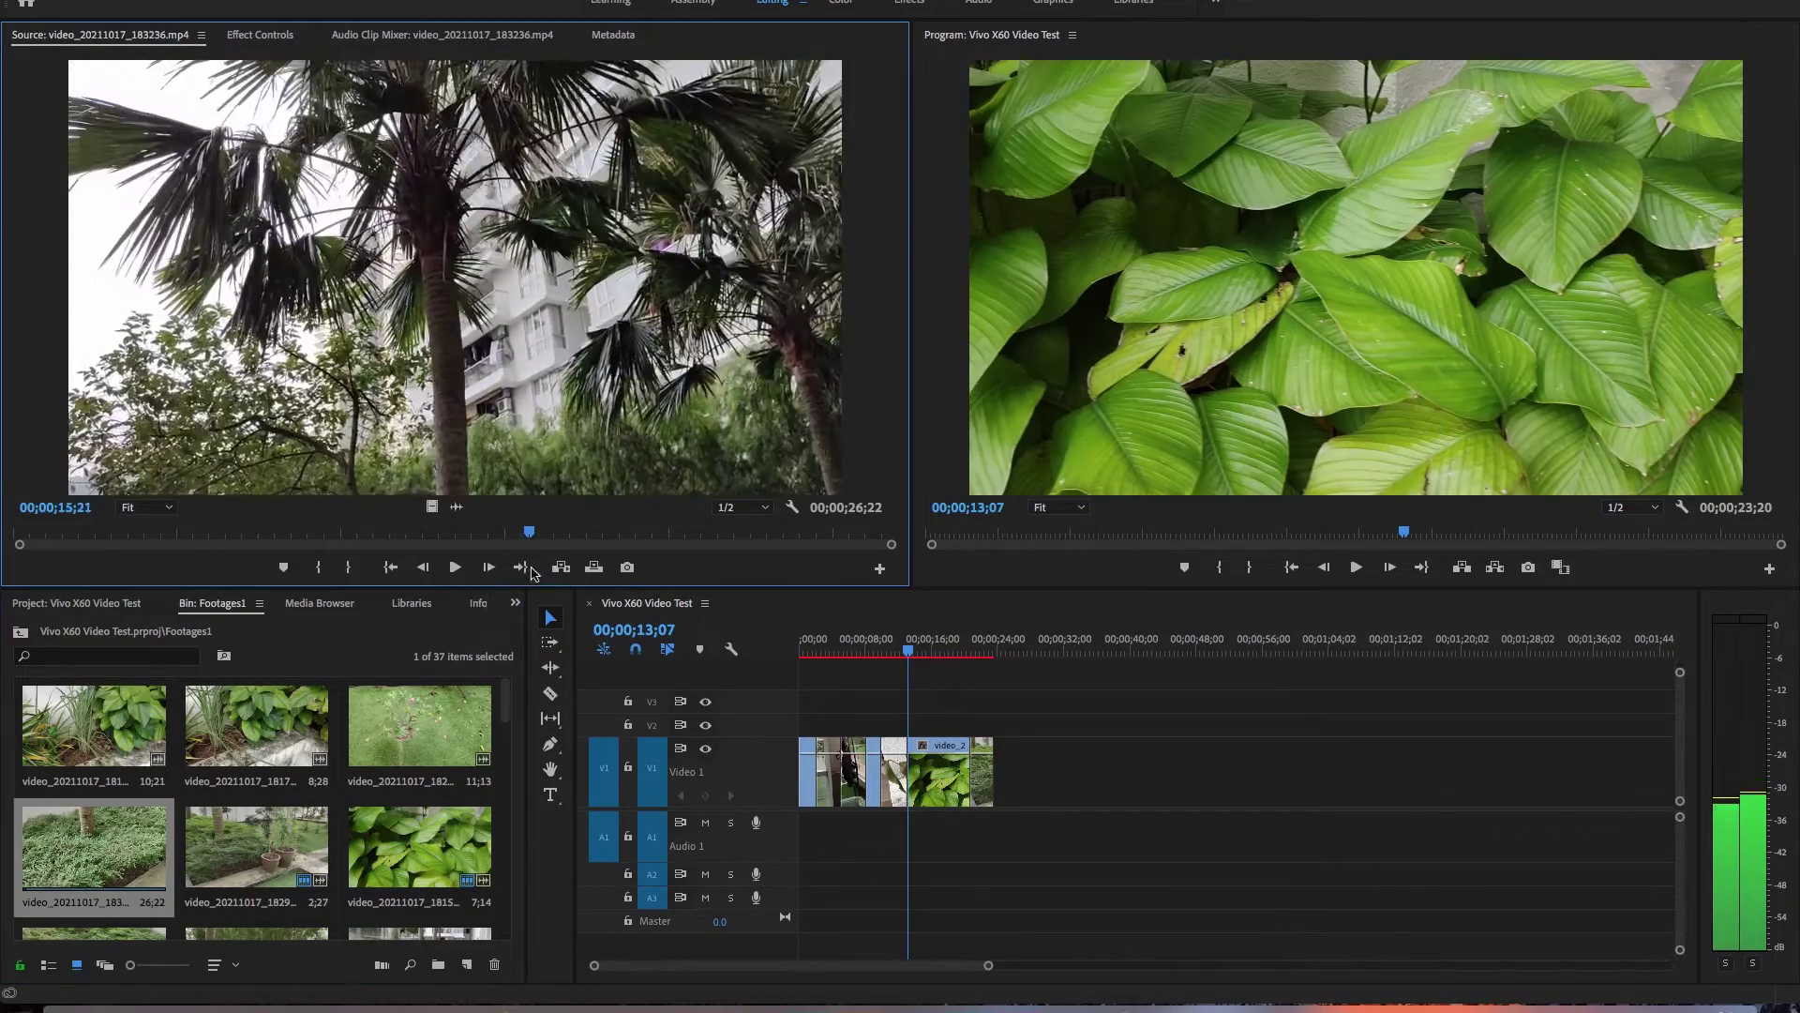
{"action": "key", "text": "Home"}
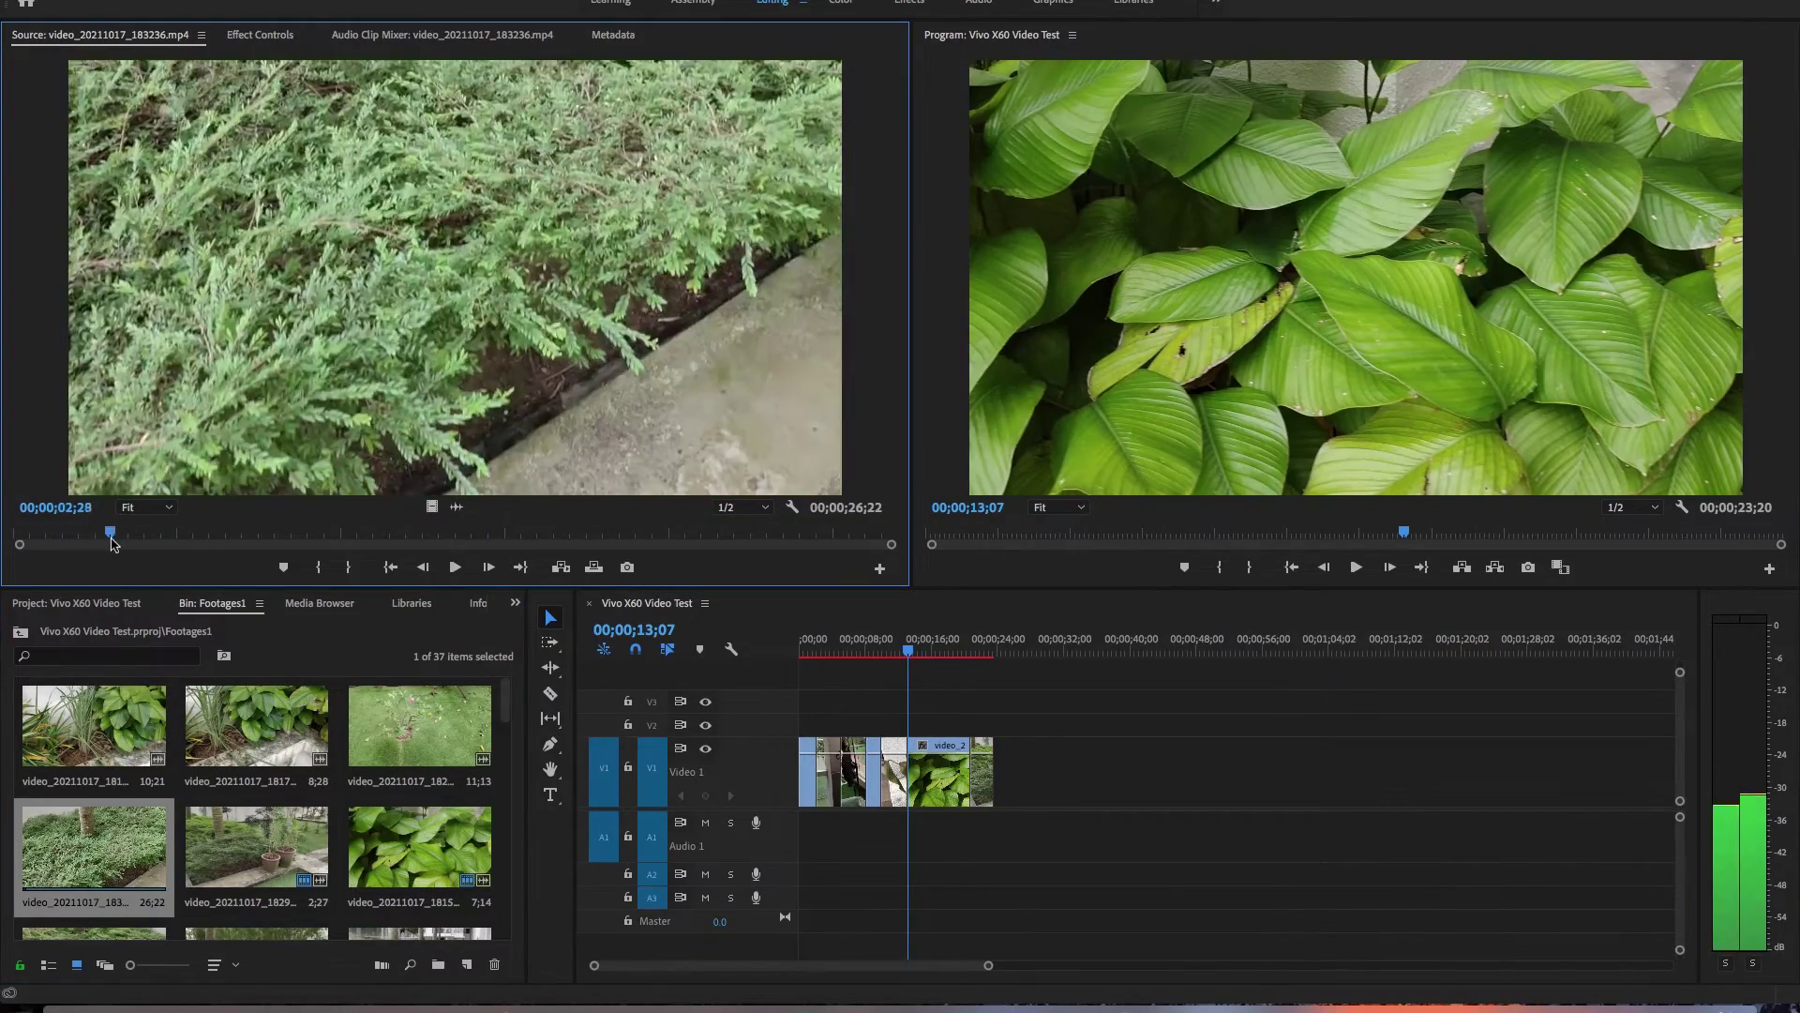
{"action": "key", "text": "i"}
{"action": "key", "text": "space"}
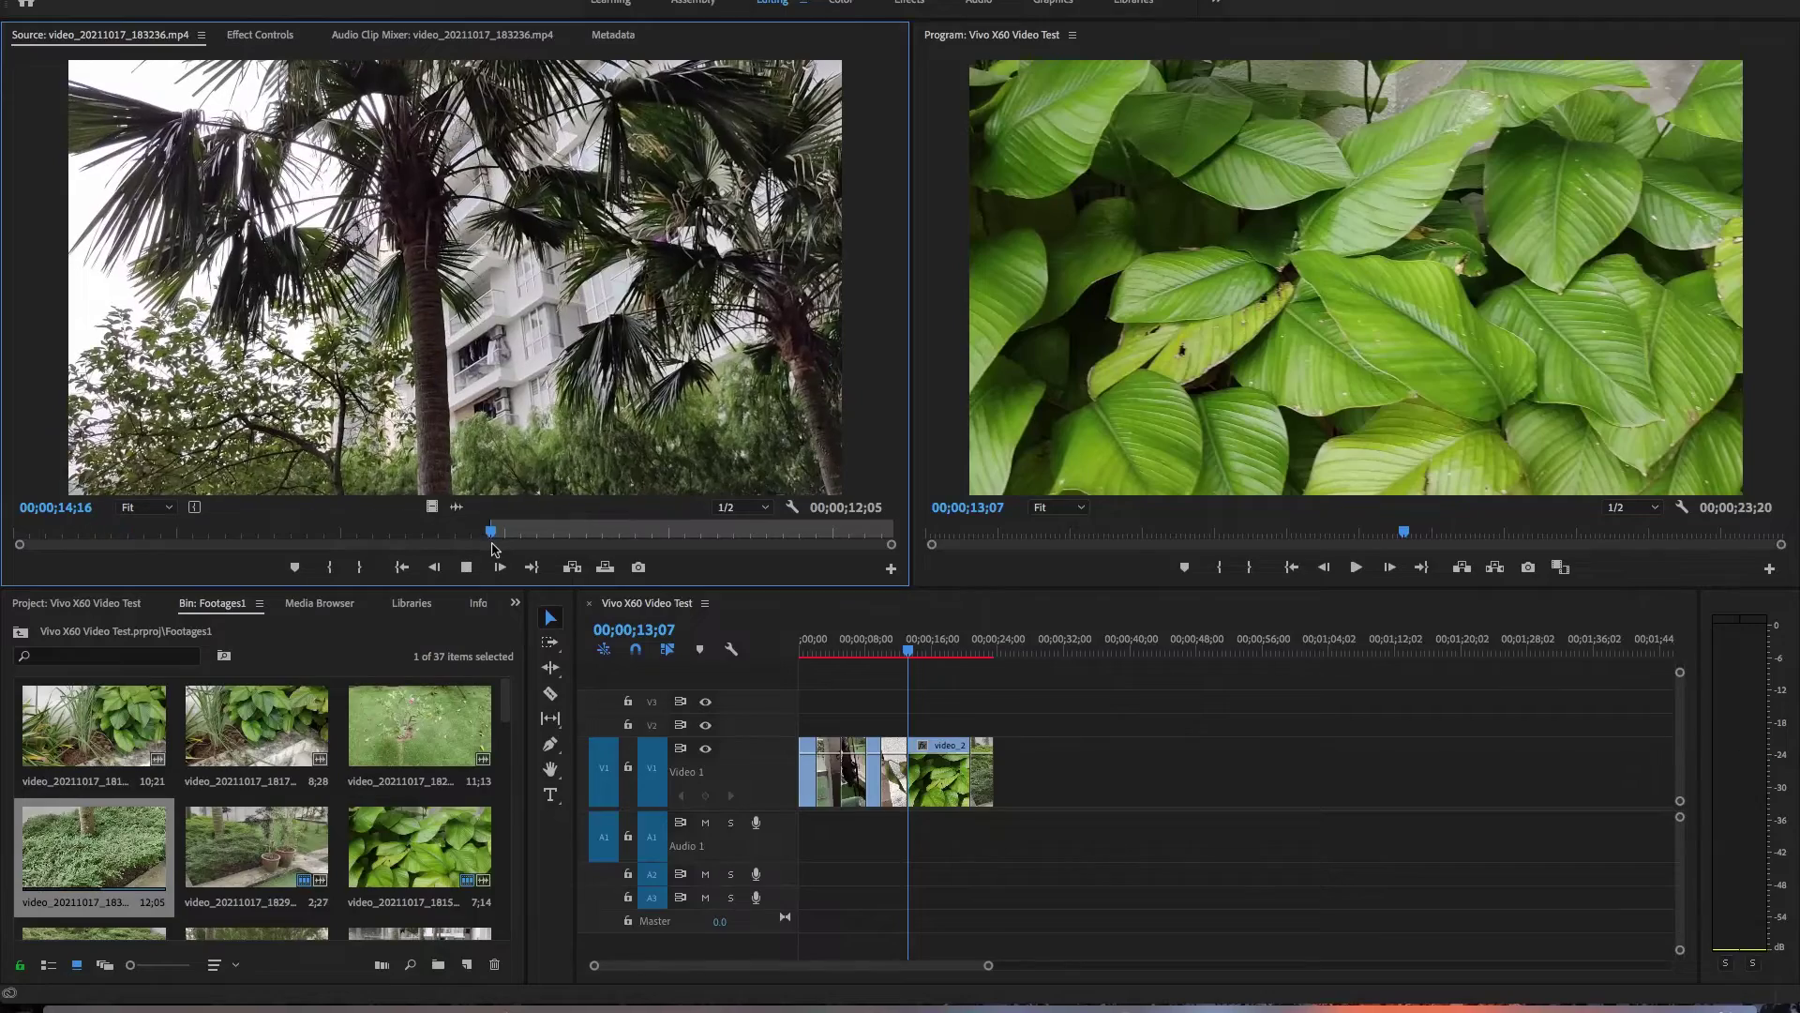
{"action": "left_click_drag", "start_coordinate": [432, 506], "coordinate": [1005, 773]}
- Append a second, 2;09 video-only excerpt of video_20211017_183236.mp4 to V1 and move the playhead to the sequence end
{"action": "left_click_drag", "start_coordinate": [592, 531], "coordinate": [5, 530]}
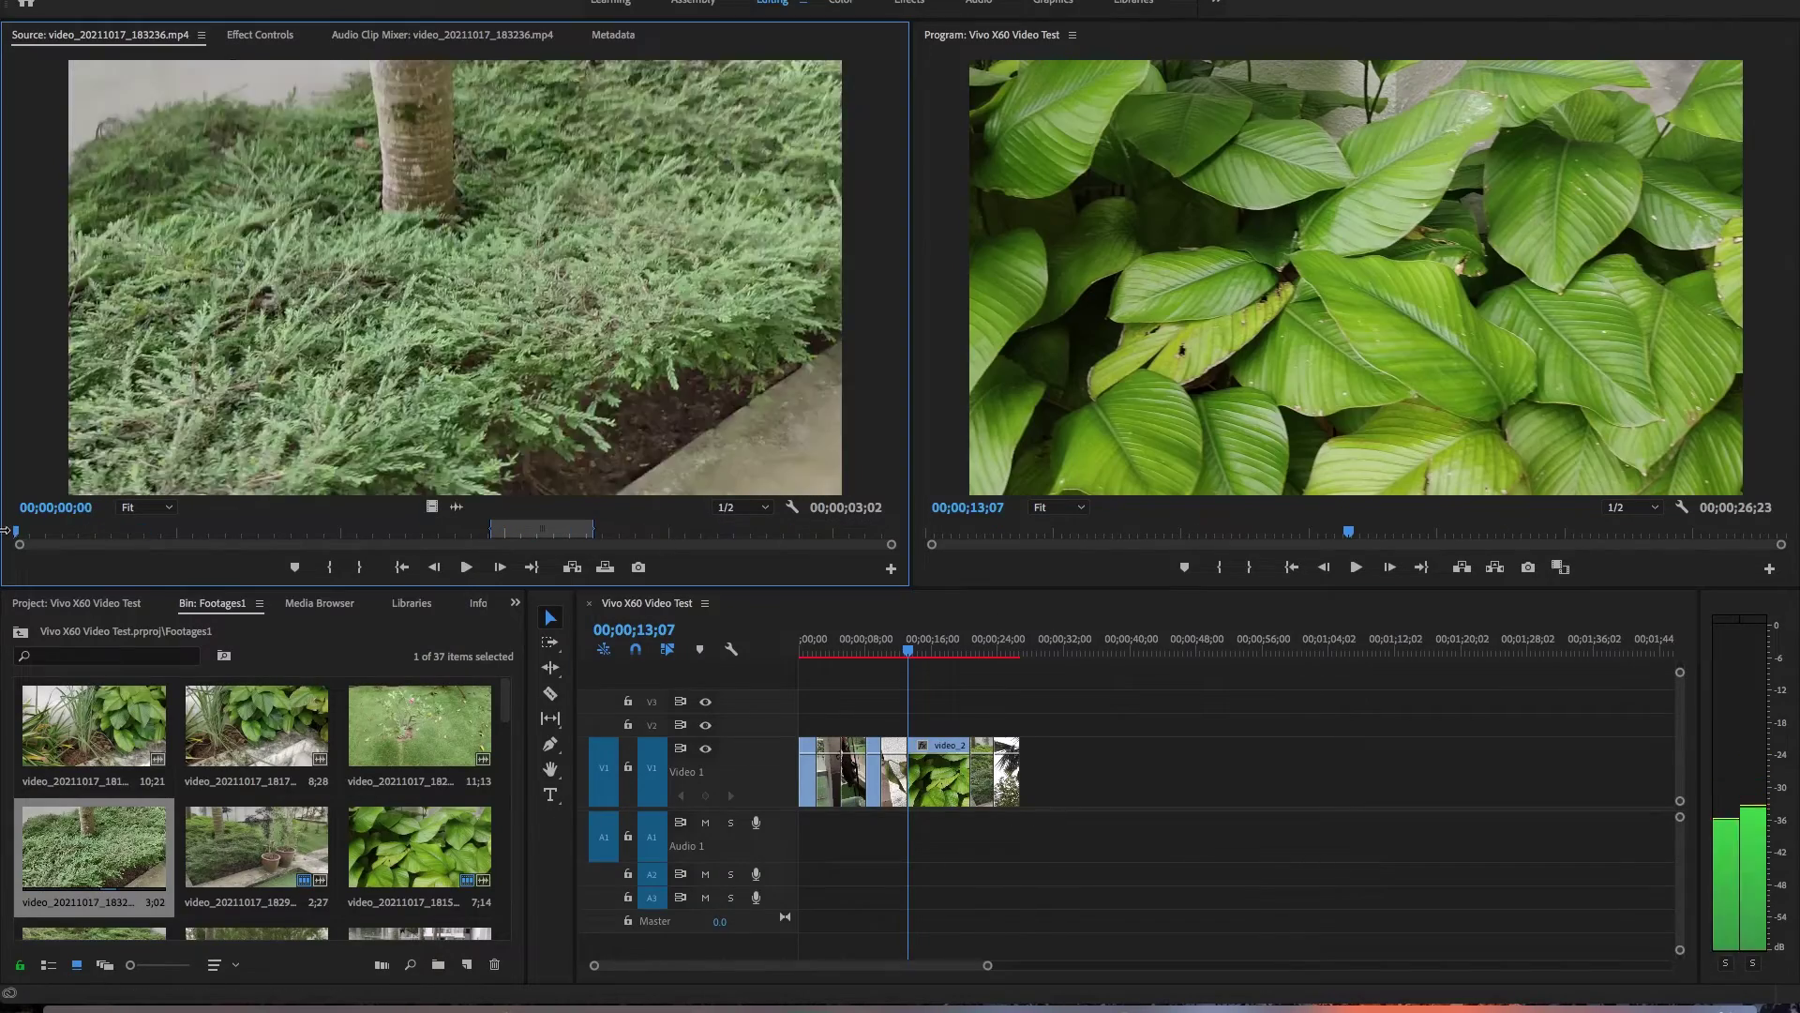
{"action": "key", "text": "space"}
{"action": "key", "text": "i"}
{"action": "left_click_drag", "start_coordinate": [432, 506], "coordinate": [1017, 764]}
{"action": "left_click_drag", "start_coordinate": [1013, 647], "coordinate": [1053, 647]}
{"action": "key", "text": "Up"}
- Mark In and Out points around the pink-flower plant in video_20211017_182627.mp4 and append its video to V1
{"action": "double_click", "coordinate": [421, 733]}
{"action": "left_click_drag", "start_coordinate": [378, 531], "coordinate": [239, 532]}
{"action": "key", "text": "space"}
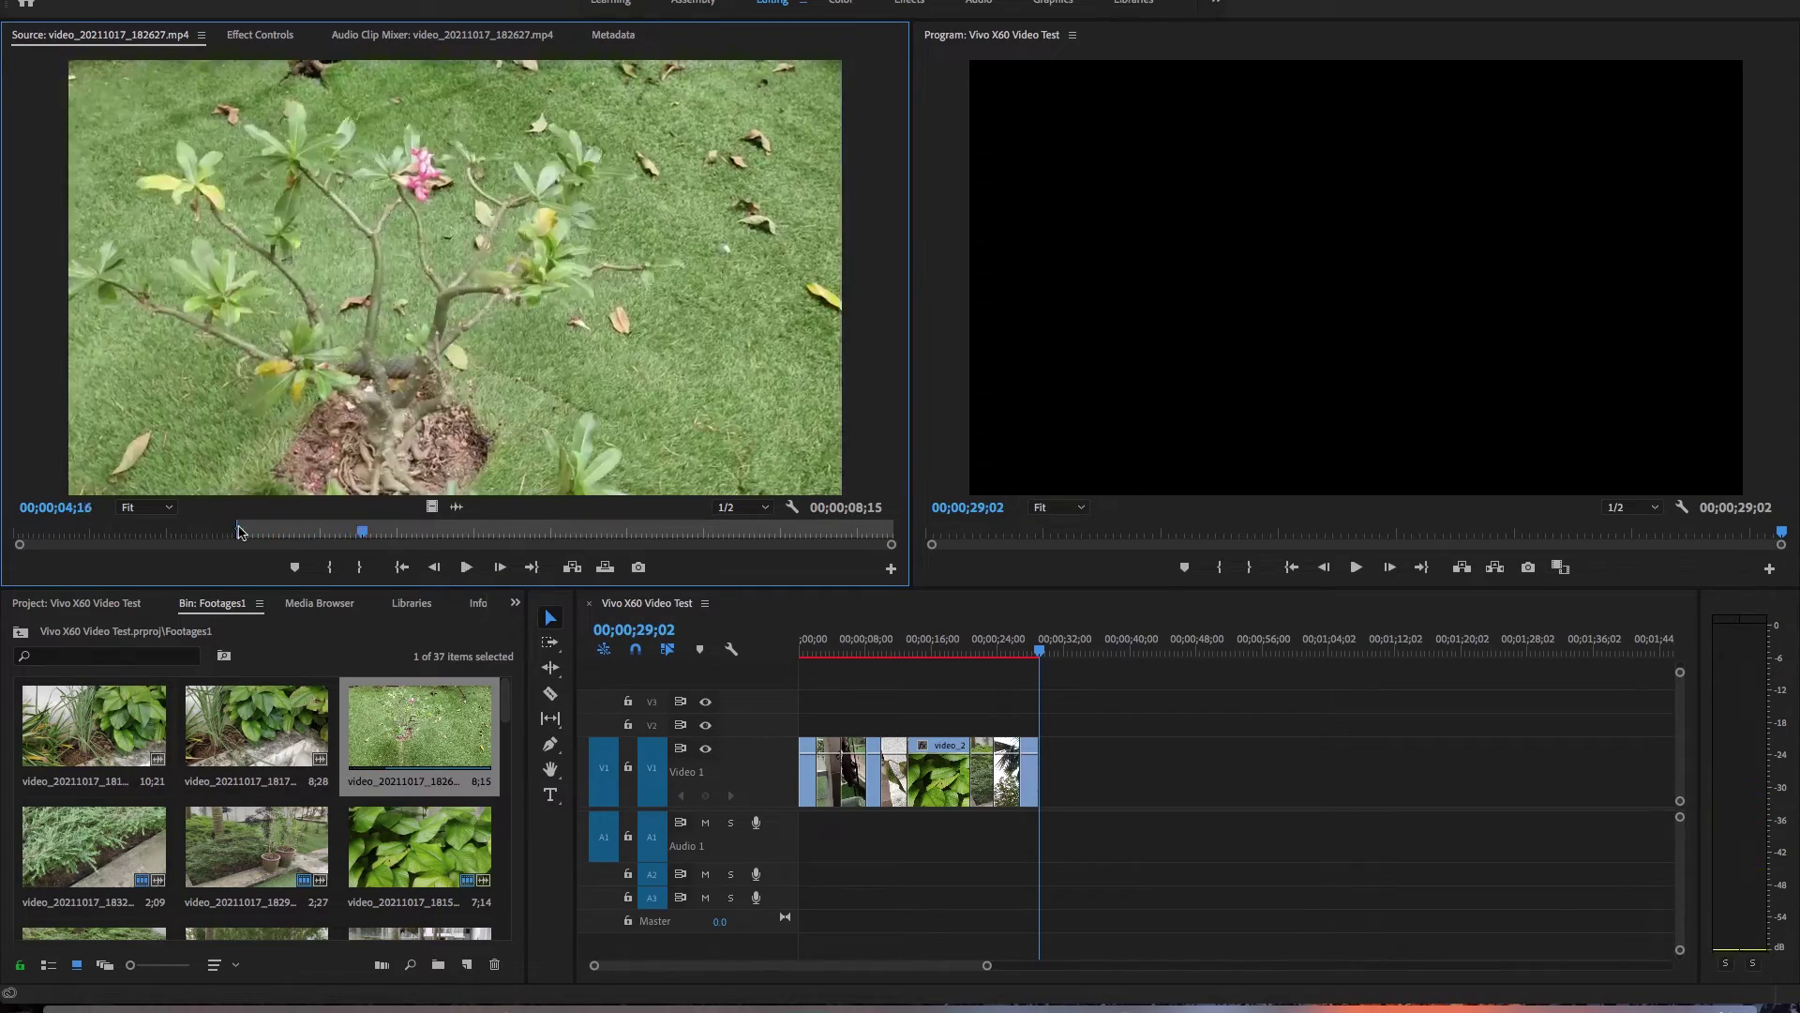
{"action": "left_click", "coordinate": [241, 531]}
{"action": "key", "text": "space"}
{"action": "key", "text": "space"}
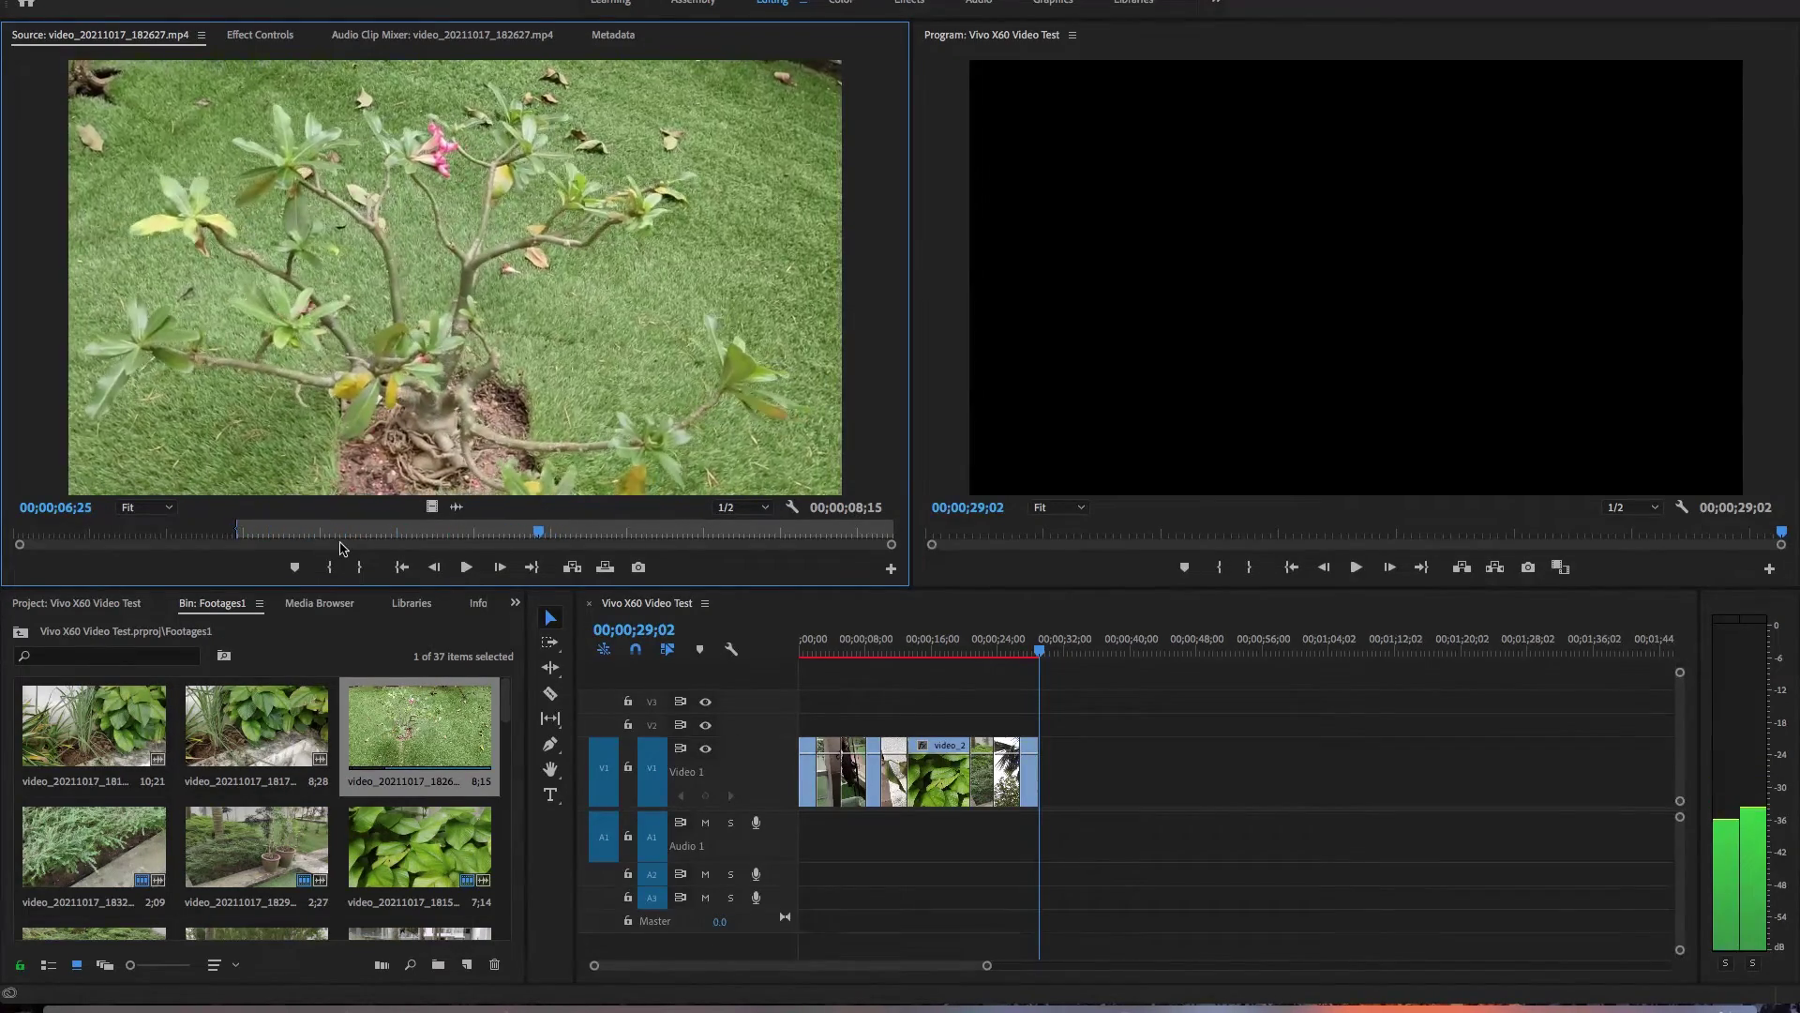
{"action": "key", "text": "o"}
{"action": "left_click_drag", "start_coordinate": [451, 532], "coordinate": [1046, 774]}
- Preview several other clips in the Footages1 bin to find a suitable next shot
{"action": "scroll", "coordinate": [422, 769], "scroll_direction": "down", "scroll_amount": 5}
{"action": "double_click", "coordinate": [420, 757]}
{"action": "left_click_drag", "start_coordinate": [71, 532], "coordinate": [144, 543]}
{"action": "double_click", "coordinate": [228, 742]}
{"action": "double_click", "coordinate": [94, 758]}
{"action": "double_click", "coordinate": [420, 758]}
{"action": "mouse_move", "coordinate": [309, 535]}
{"action": "left_mouse_down"}
{"action": "mouse_move", "coordinate": [469, 559]}
{"action": "mouse_move", "coordinate": [289, 553]}
{"action": "left_mouse_up"}
{"action": "scroll", "coordinate": [347, 827], "scroll_direction": "up", "scroll_amount": 5}
{"action": "left_click_drag", "start_coordinate": [508, 710], "coordinate": [507, 808]}
- Mark a 3;10 excerpt of the leafy trees clip and append its video to V1 after the pink-flower clip
{"action": "double_click", "coordinate": [469, 736]}
{"action": "left_click_drag", "start_coordinate": [192, 533], "coordinate": [90, 551]}
{"action": "key", "text": "space"}
{"action": "key", "text": "i"}
{"action": "key", "text": "o"}
{"action": "left_click_drag", "start_coordinate": [432, 507], "coordinate": [1067, 773]}
- Load video_20211017_181632.mp4 and mark an In point near its start and an Out point at 00;00;10;10
{"action": "left_click_drag", "start_coordinate": [505, 780], "coordinate": [507, 814]}
{"action": "double_click", "coordinate": [431, 780]}
{"action": "left_click_drag", "start_coordinate": [193, 534], "coordinate": [14, 536]}
{"action": "key", "text": "i"}
{"action": "key", "text": "space"}
{"action": "key", "text": "i"}
{"action": "key", "text": "space"}
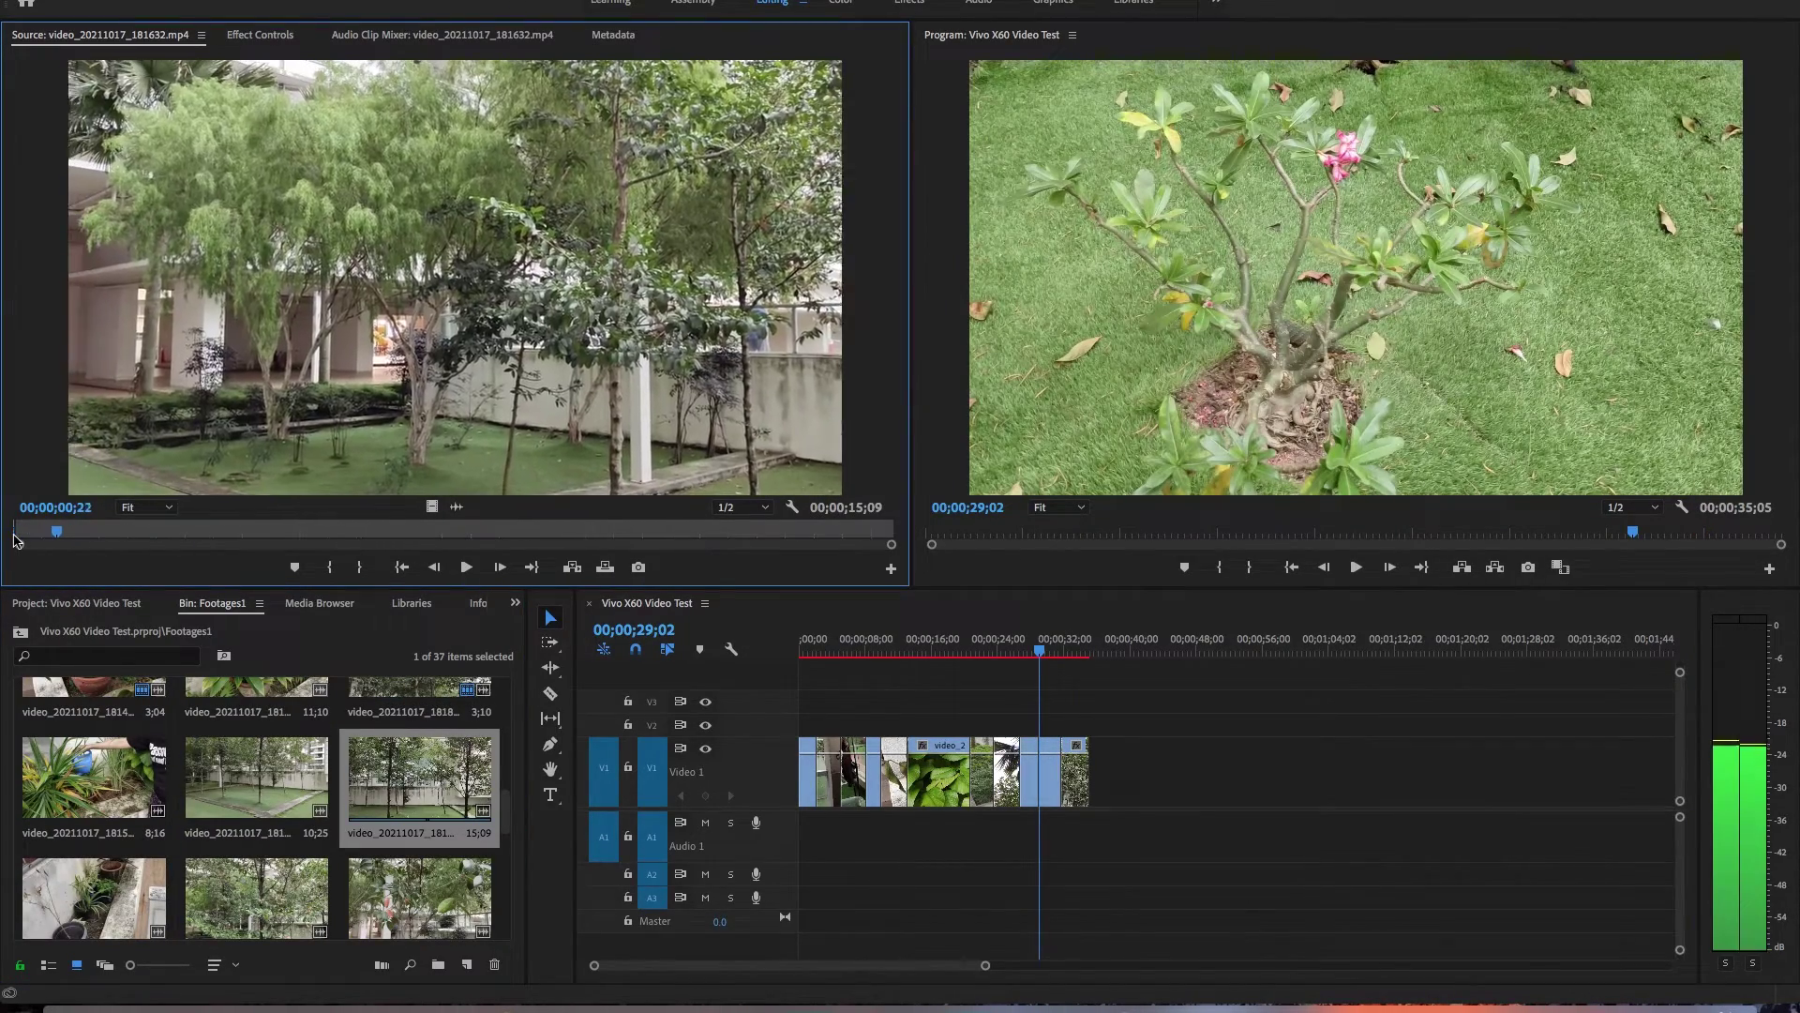
{"action": "key", "text": "space"}
{"action": "key", "text": "o"}
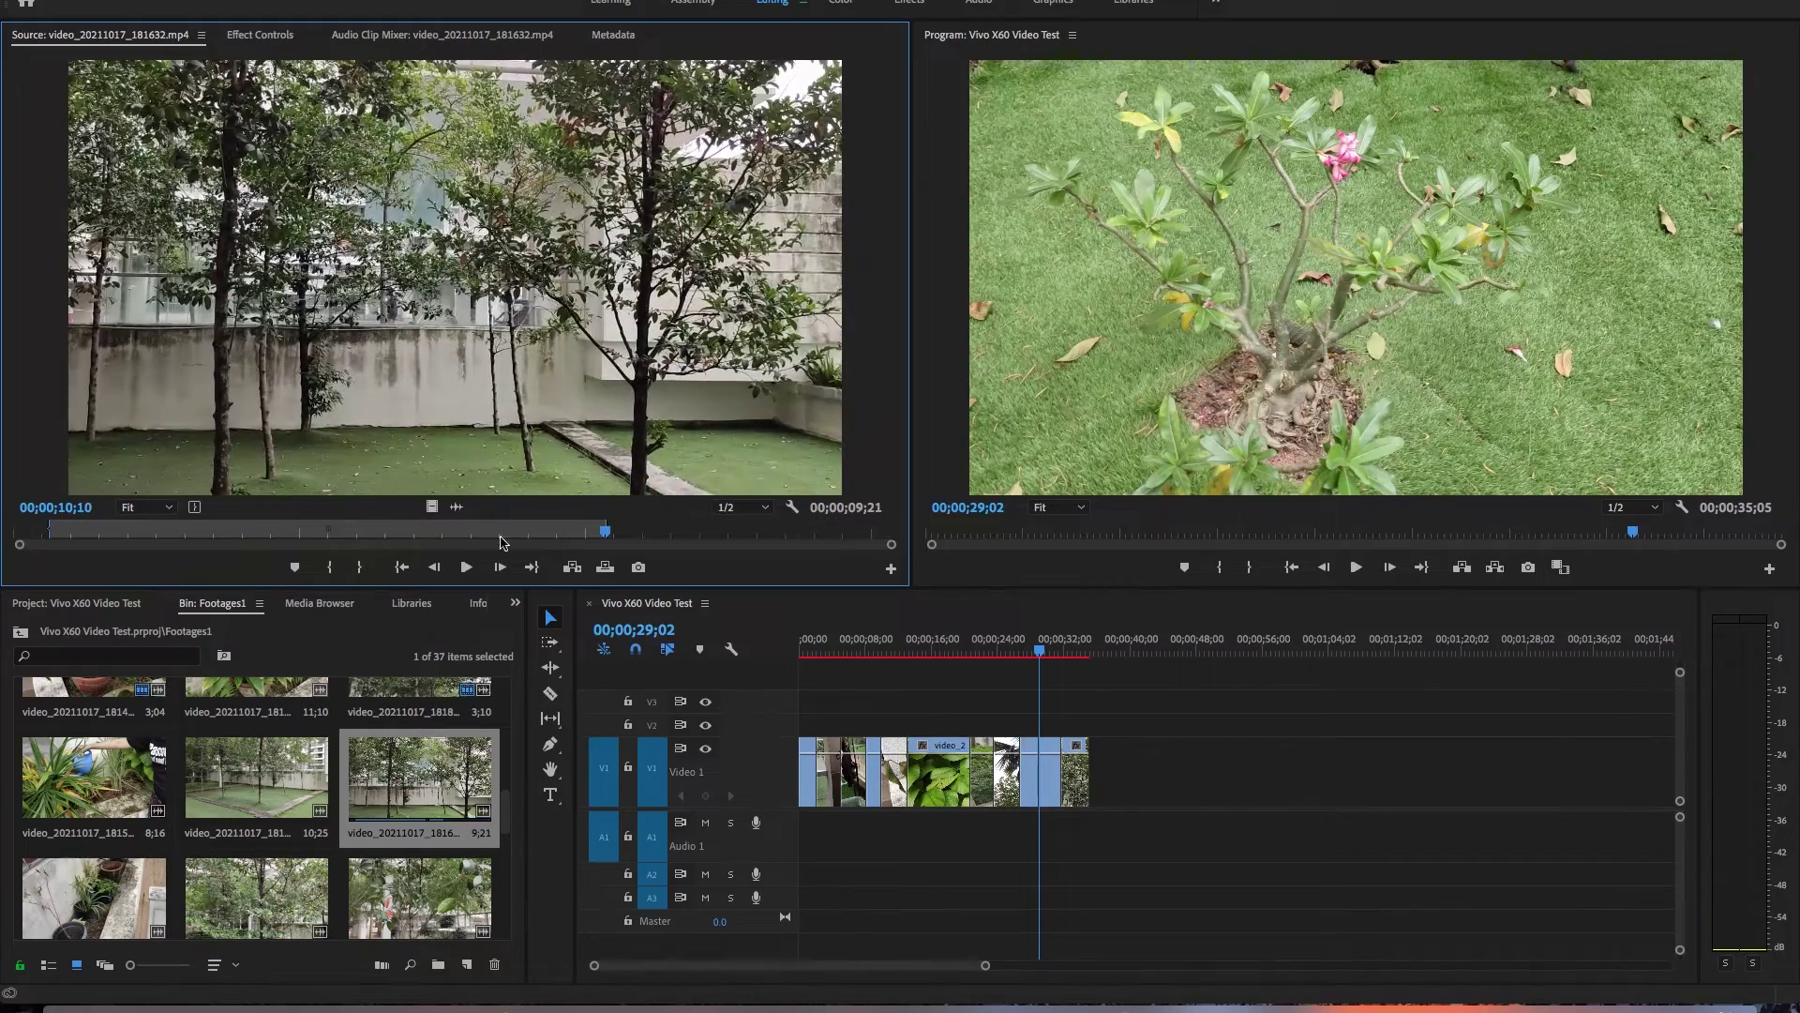
- Append the marked 9;21 excerpt's video to V1, followed by a 2;29 excerpt of the dense trees clip
{"action": "left_click_drag", "start_coordinate": [432, 506], "coordinate": [1097, 773]}
{"action": "left_click_drag", "start_coordinate": [506, 812], "coordinate": [507, 828]}
{"action": "left_click", "coordinate": [279, 822]}
{"action": "double_click", "coordinate": [279, 821]}
{"action": "left_click_drag", "start_coordinate": [477, 540], "coordinate": [1177, 774]}
{"action": "key", "text": "o"}
{"action": "key", "text": "i"}
- Mark a 3;00 excerpt of the green fern clip and append its video to the end of V1
{"action": "double_click", "coordinate": [438, 817]}
{"action": "left_click_drag", "start_coordinate": [206, 538], "coordinate": [437, 540]}
{"action": "left_click_drag", "start_coordinate": [507, 825], "coordinate": [506, 860]}
{"action": "double_click", "coordinate": [257, 724]}
{"action": "left_click_drag", "start_coordinate": [88, 541], "coordinate": [1204, 774]}
{"action": "key", "text": "i"}
{"action": "key", "text": "o"}
- Mark a 7;17 excerpt of video_20211017_182454.mp4 ending at 00;00;09;03 and append its video to V1
{"action": "double_click", "coordinate": [272, 842]}
{"action": "left_click_drag", "start_coordinate": [133, 541], "coordinate": [373, 592]}
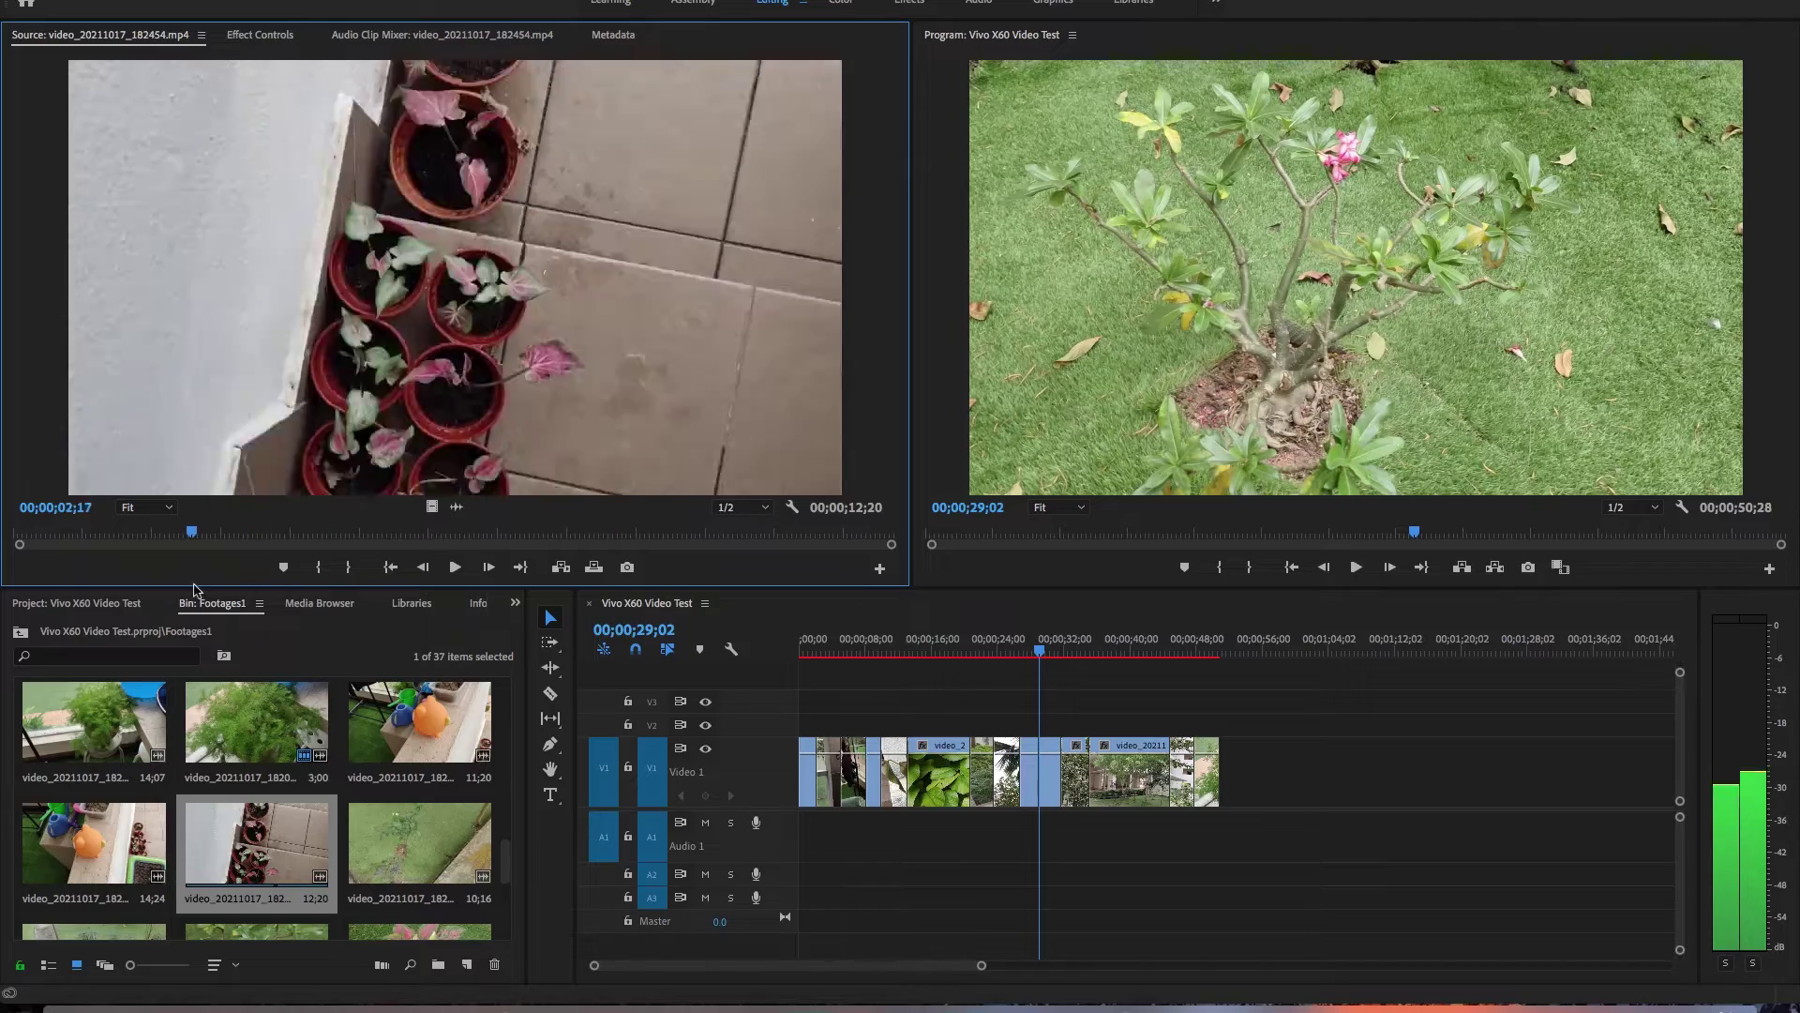
{"action": "left_click_drag", "start_coordinate": [127, 583], "coordinate": [123, 582]}
{"action": "key", "text": "i"}
{"action": "key", "text": "space"}
{"action": "key", "text": "space"}
{"action": "key", "text": "o"}
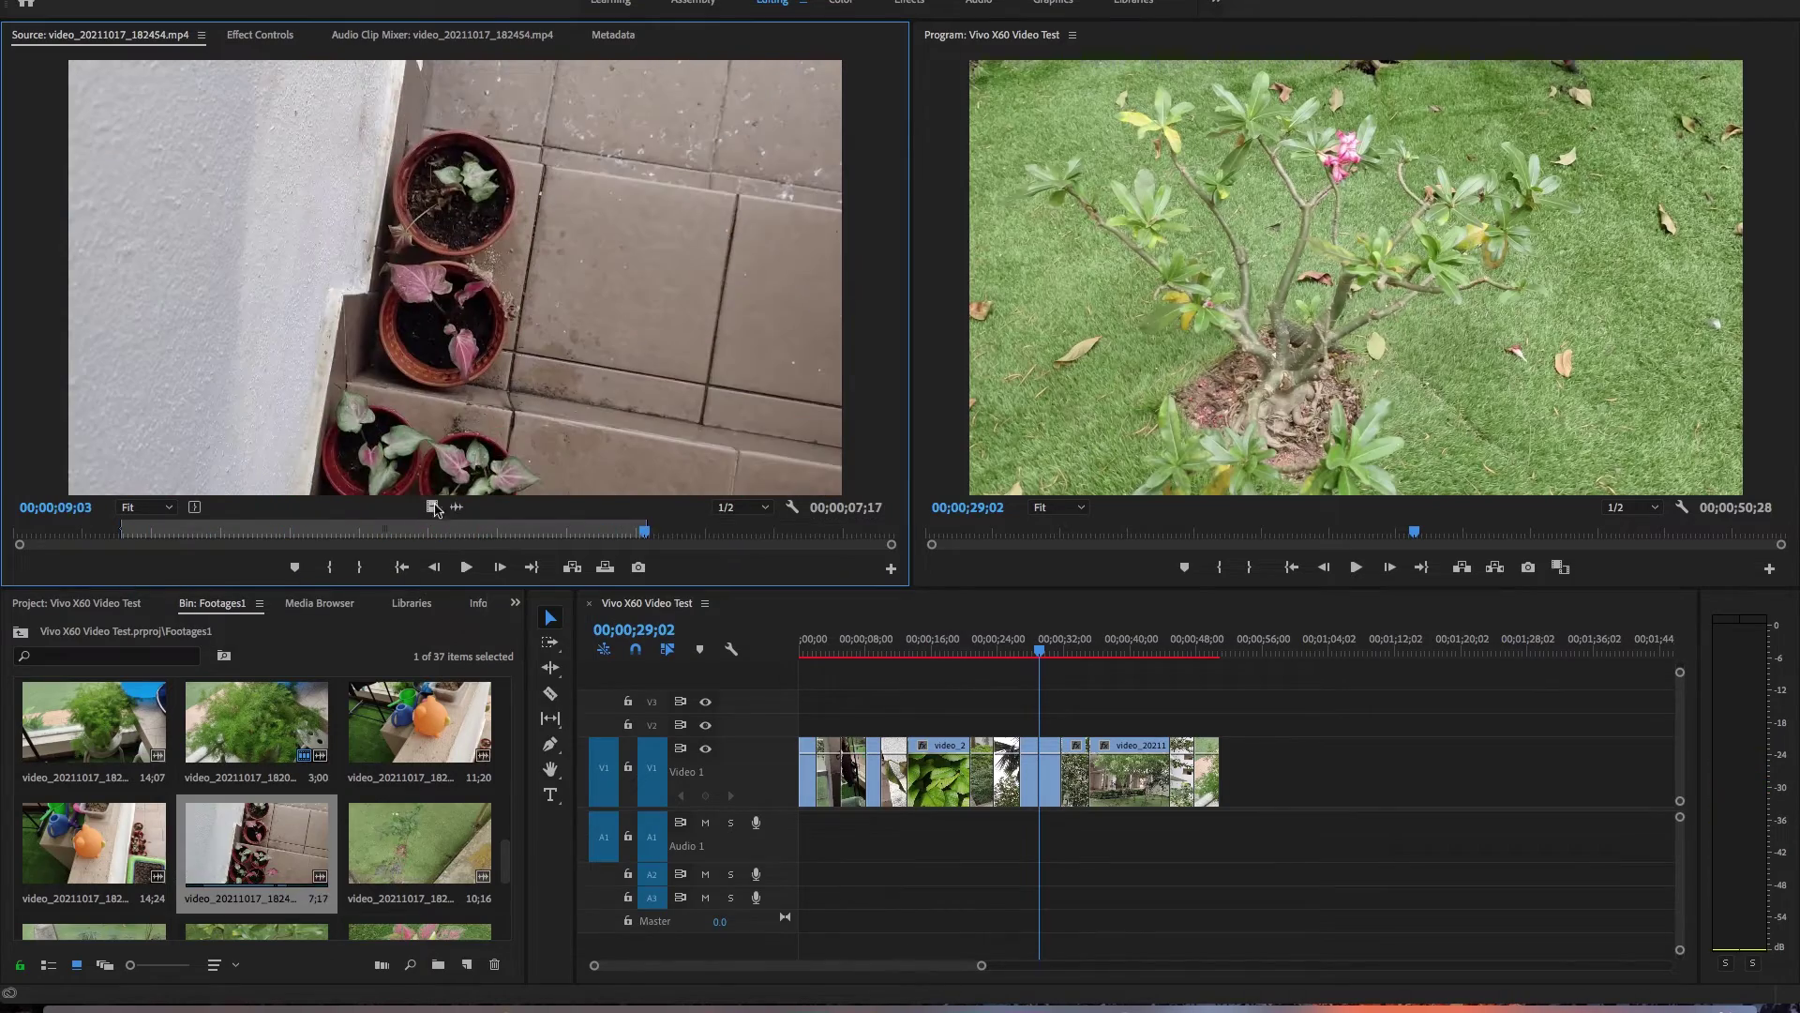
{"action": "left_click_drag", "start_coordinate": [432, 506], "coordinate": [1236, 773]}
- Load video_20211017_182655.mp4 and mark a 1;23 excerpt around the pink flower close-up
{"action": "double_click", "coordinate": [453, 844]}
{"action": "left_click_drag", "start_coordinate": [474, 542], "coordinate": [710, 572]}
{"action": "left_click_drag", "start_coordinate": [507, 872], "coordinate": [507, 913]}
{"action": "double_click", "coordinate": [305, 731]}
{"action": "left_click_drag", "start_coordinate": [203, 539], "coordinate": [294, 542]}
{"action": "key", "text": "i"}
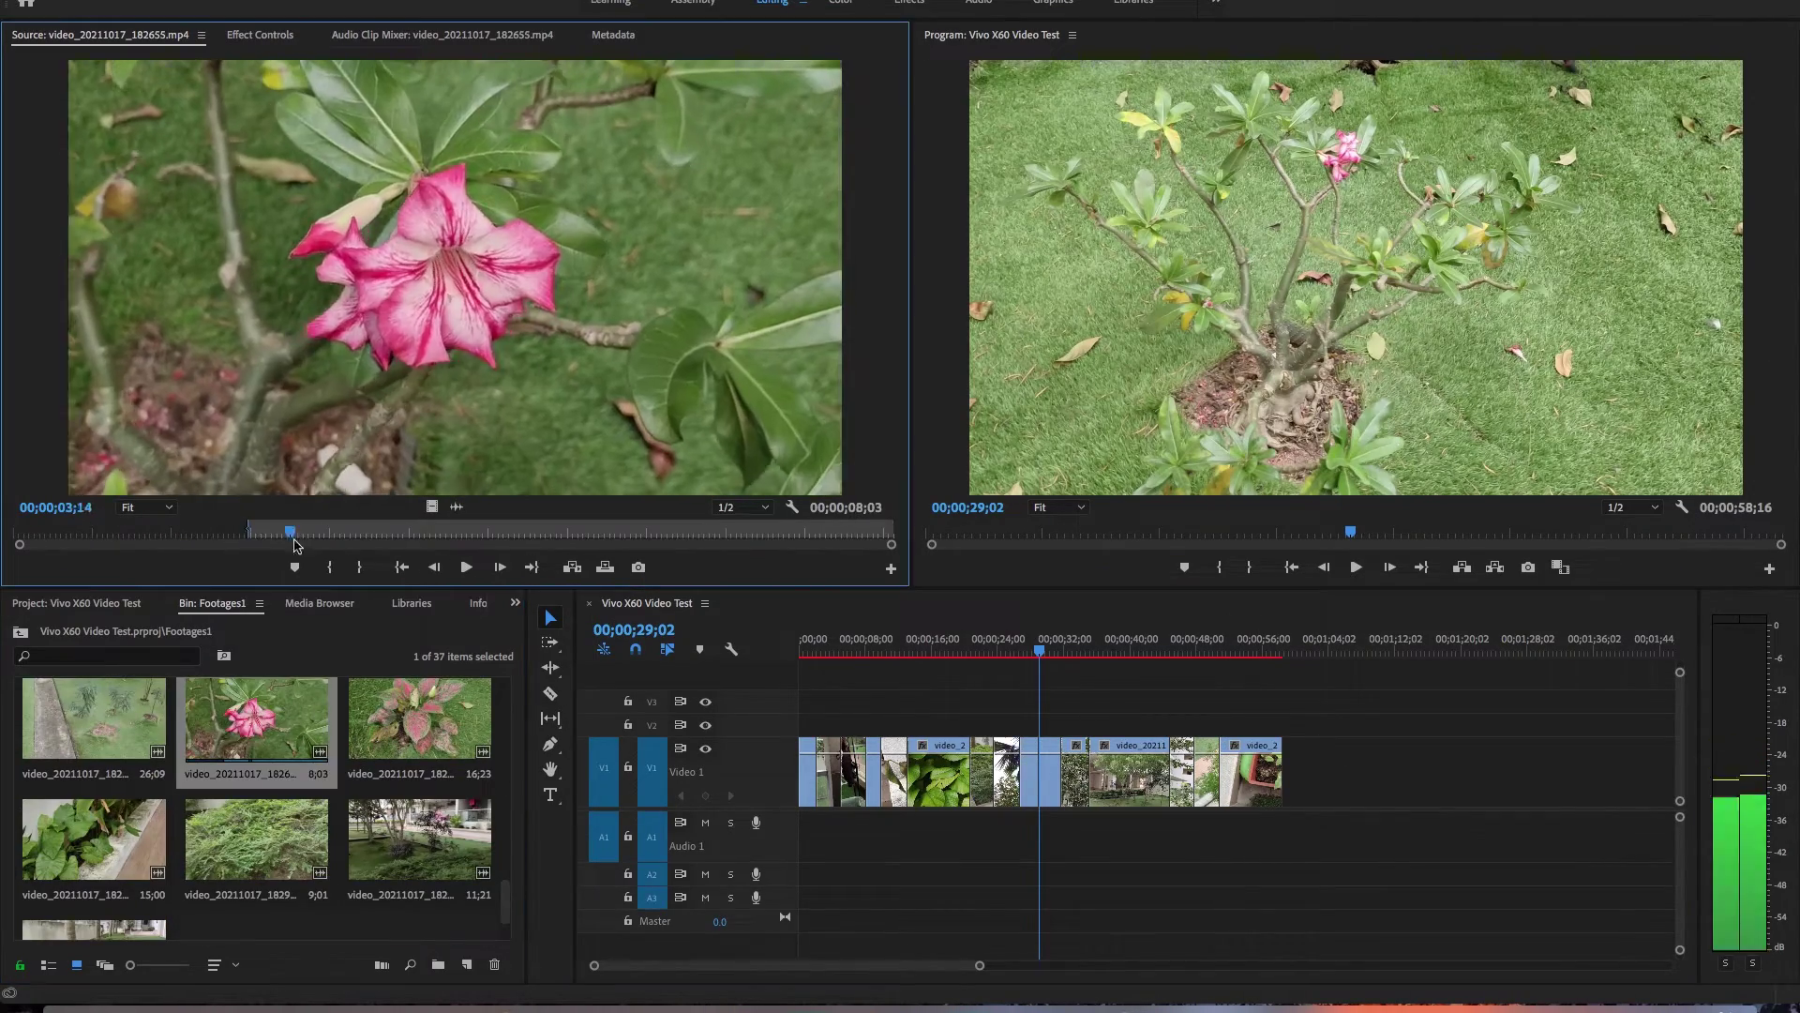
{"action": "key", "text": "o"}
- Move the pink flower clip's In point earlier for a 3;03 excerpt and append its video to V1
{"action": "left_click_drag", "start_coordinate": [413, 551], "coordinate": [276, 541]}
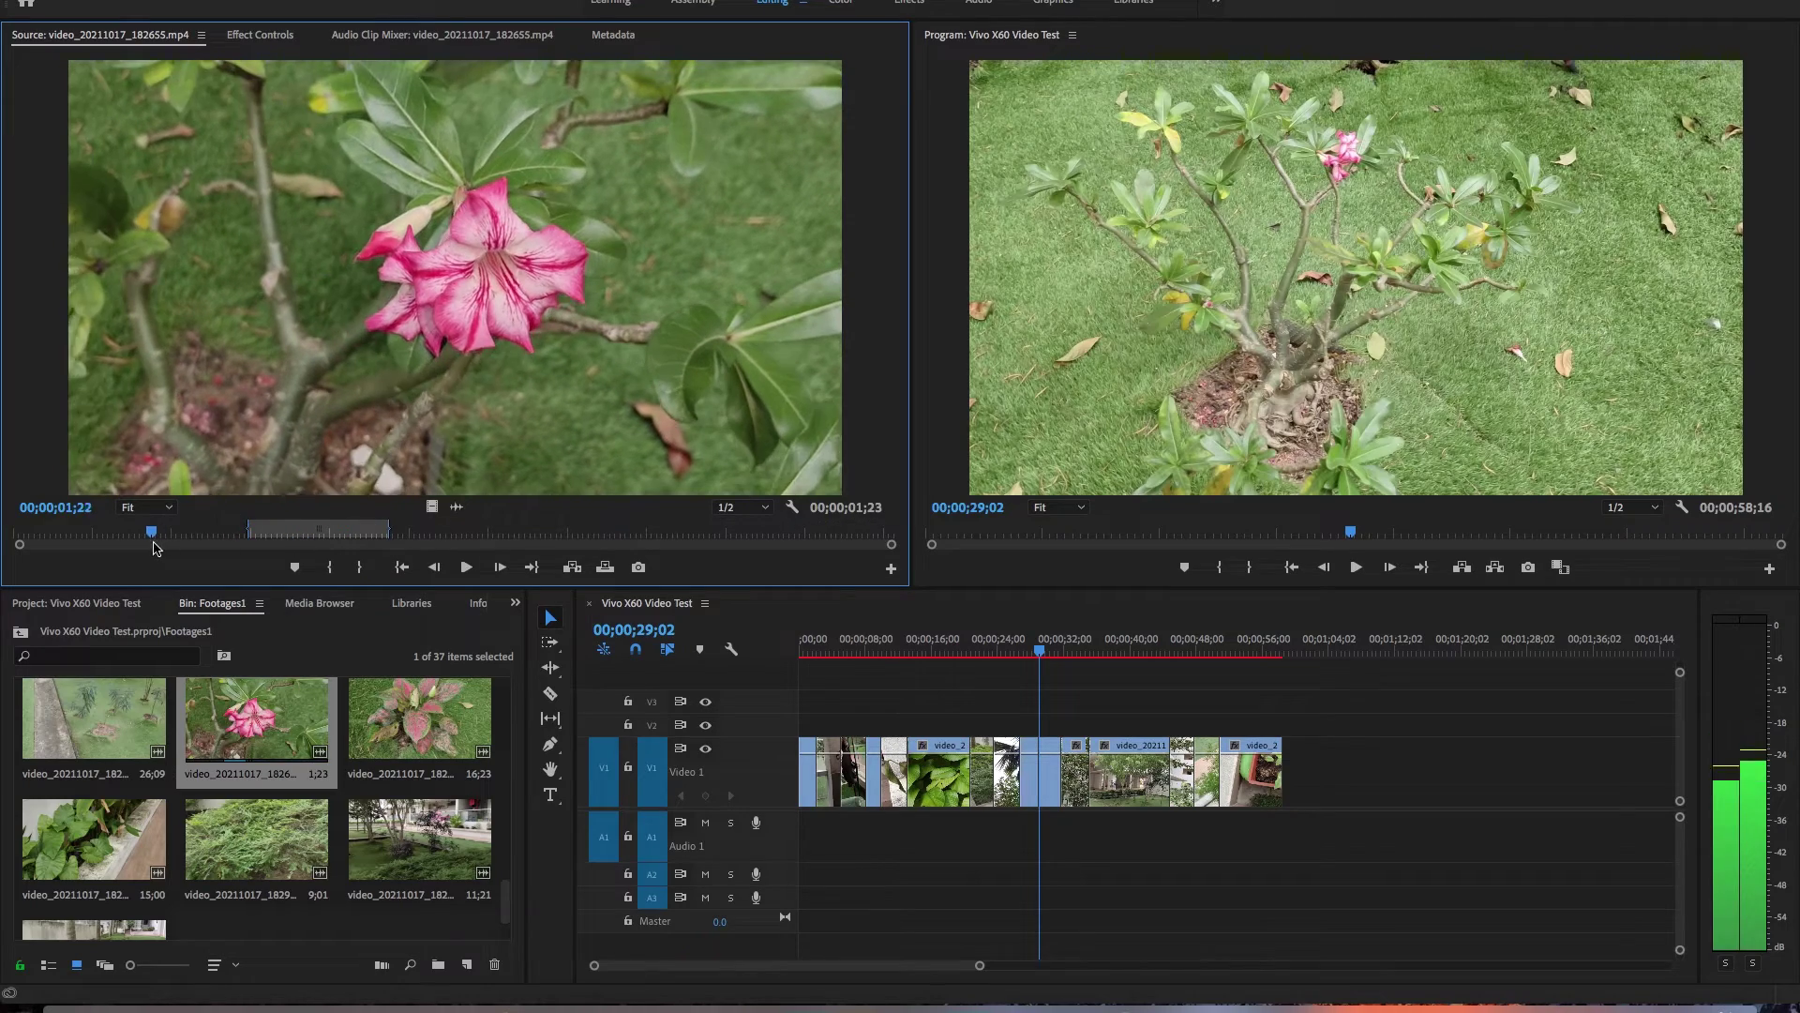
{"action": "left_click_drag", "start_coordinate": [154, 548], "coordinate": [144, 546]}
{"action": "key", "text": "i"}
{"action": "key", "text": "space"}
{"action": "key", "text": "space"}
{"action": "left_click_drag", "start_coordinate": [432, 506], "coordinate": [1290, 773]}
- Mark a 3;16 excerpt of video_20211017_182721.mp4 from 00;00;11;00, append its video to V1 and save the project
{"action": "left_click_drag", "start_coordinate": [507, 912], "coordinate": [508, 883]}
{"action": "left_click", "coordinate": [448, 825]}
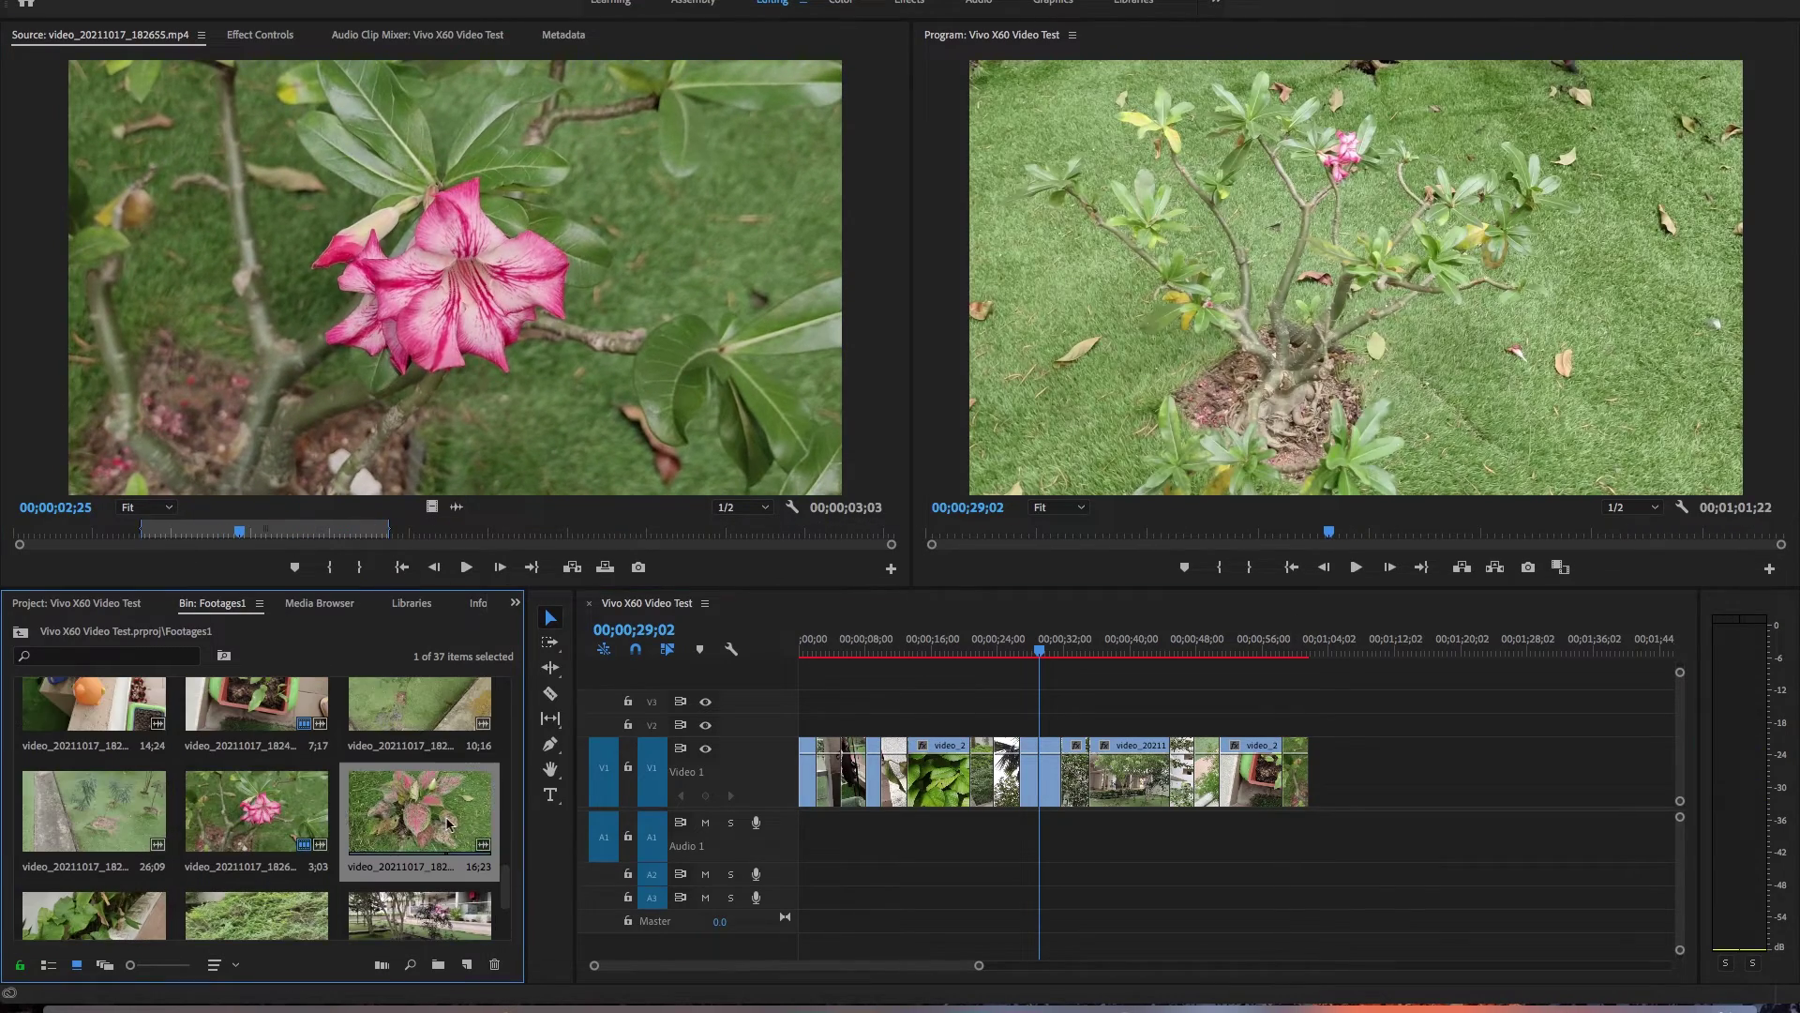
{"action": "double_click", "coordinate": [448, 826]}
{"action": "left_click_drag", "start_coordinate": [368, 539], "coordinate": [406, 552]}
{"action": "left_click_drag", "start_coordinate": [662, 538], "coordinate": [721, 543]}
{"action": "key", "text": "o"}
{"action": "left_click_drag", "start_coordinate": [592, 546], "coordinate": [590, 547]}
{"action": "key", "text": "i"}
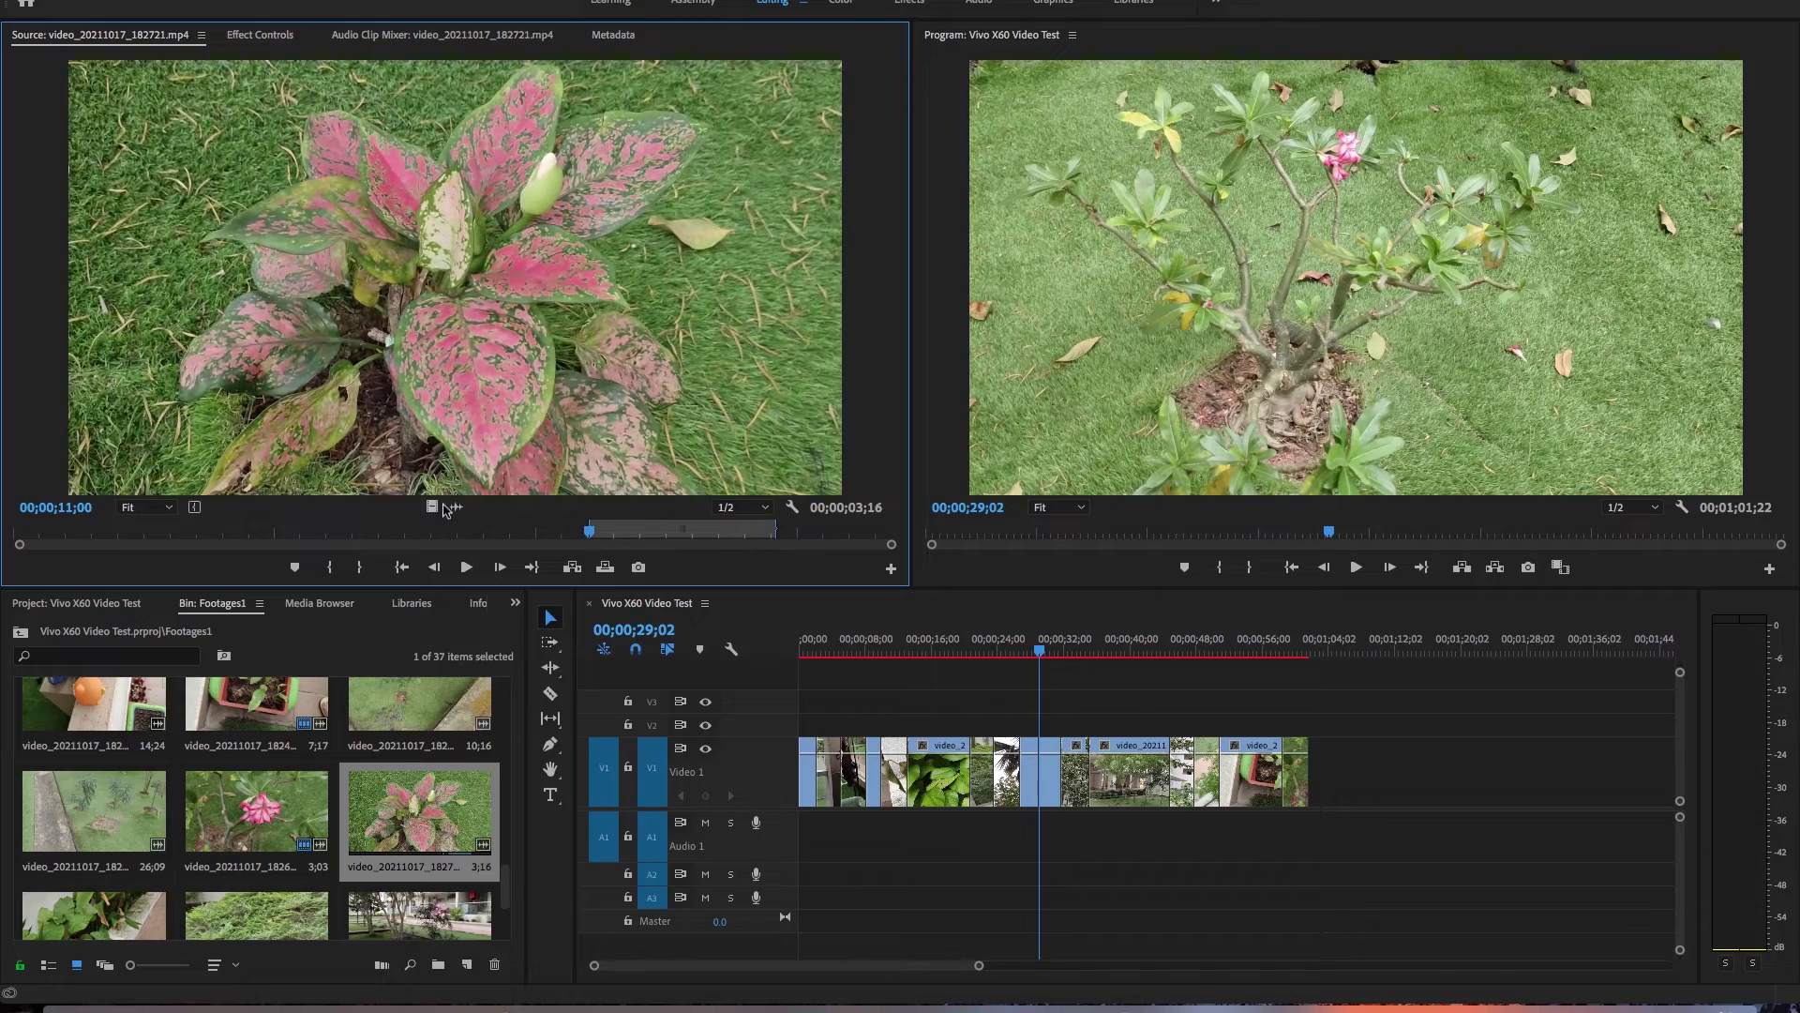
{"action": "left_click_drag", "start_coordinate": [432, 506], "coordinate": [1306, 774]}
{"action": "left_click", "coordinate": [1343, 643]}
{"action": "key", "text": "super+s"}
- Mark In and Out points in the fine-leaved green shrub clip and append its video to the end of V1
{"action": "left_click_drag", "start_coordinate": [504, 900], "coordinate": [503, 929]}
{"action": "double_click", "coordinate": [247, 768]}
{"action": "left_click_drag", "start_coordinate": [45, 538], "coordinate": [635, 538]}
{"action": "key", "text": "i"}
{"action": "key", "text": "o"}
{"action": "left_click_drag", "start_coordinate": [432, 506], "coordinate": [1343, 777]}
- Load video_20211017_181743.mp4 and mark a 3;19 excerpt of the broad leaves ending at 00;00;05;15
{"action": "double_click", "coordinate": [94, 861]}
{"action": "left_click_drag", "start_coordinate": [504, 916], "coordinate": [517, 668]}
{"action": "double_click", "coordinate": [275, 753]}
{"action": "left_click_drag", "start_coordinate": [305, 534], "coordinate": [555, 537]}
{"action": "key", "text": "space"}
{"action": "key", "text": "i"}
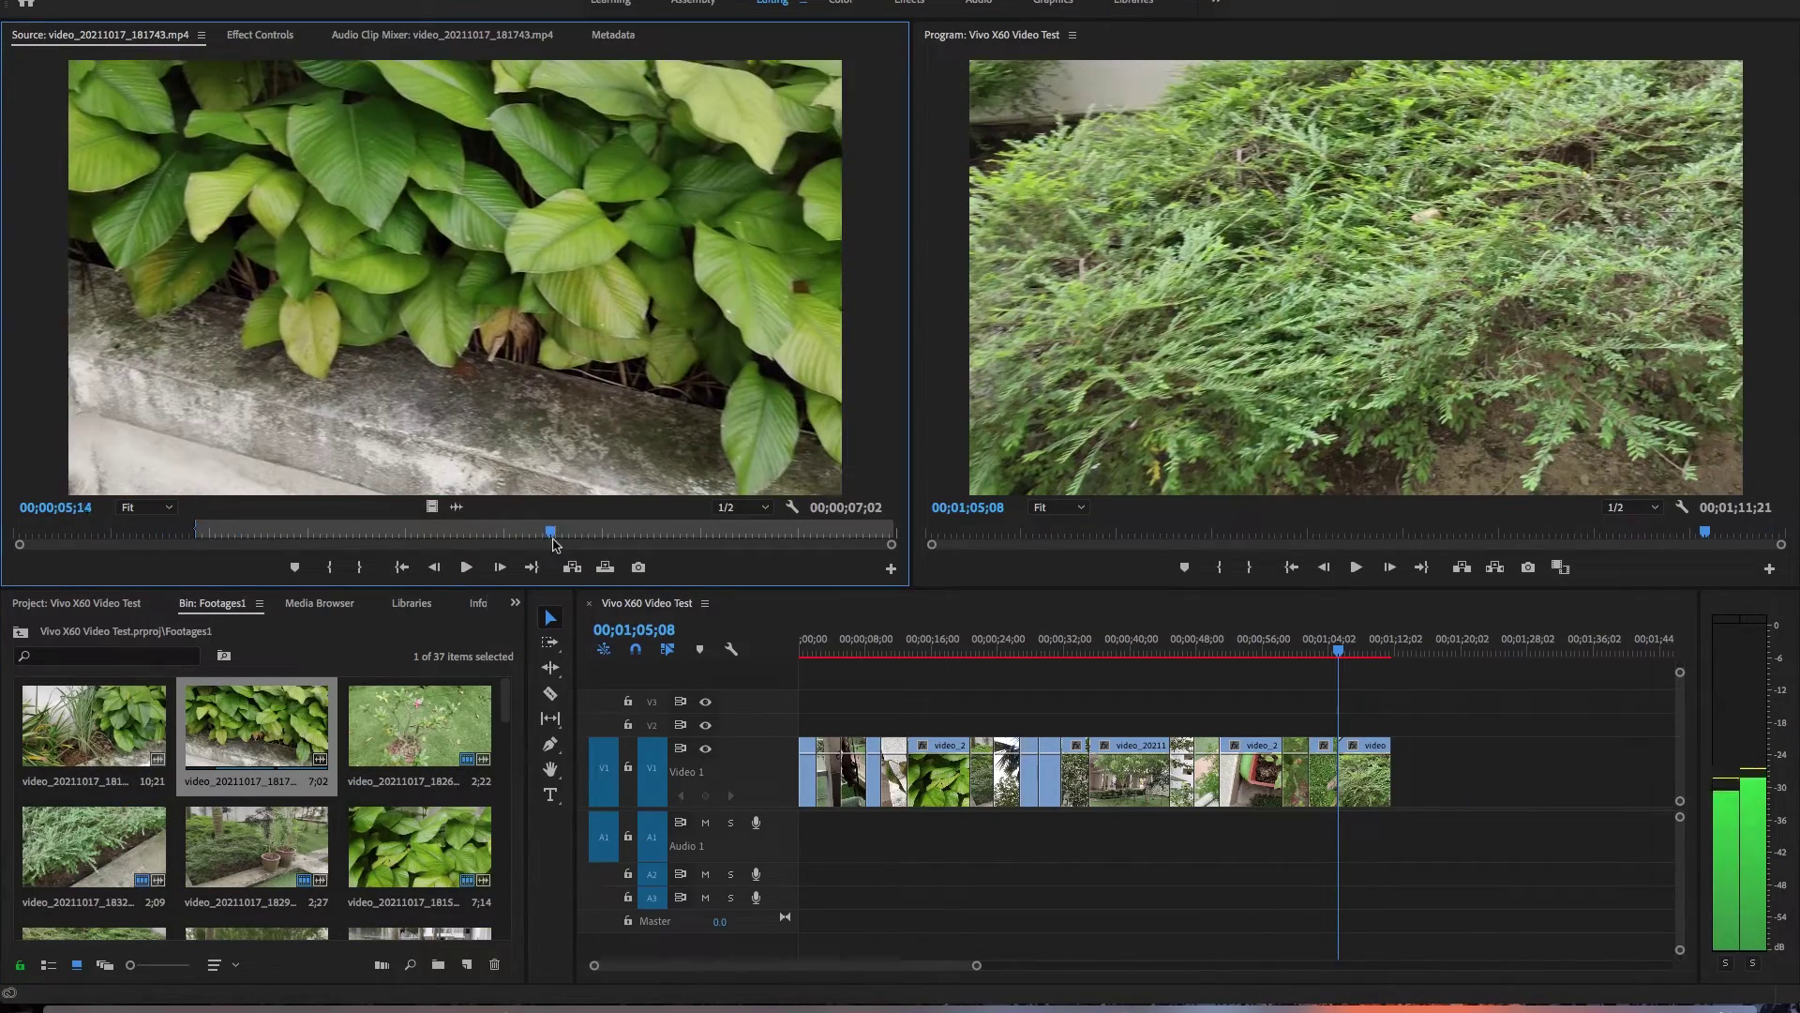
{"action": "key", "text": "o"}
- Shift the clips after the broad-leaf shot later on V1 and place the 3;19 excerpt's video in the gap
{"action": "left_click_drag", "start_coordinate": [973, 786], "coordinate": [1242, 785]}
{"action": "key", "text": "v"}
{"action": "left_click_drag", "start_coordinate": [432, 506], "coordinate": [976, 782]}
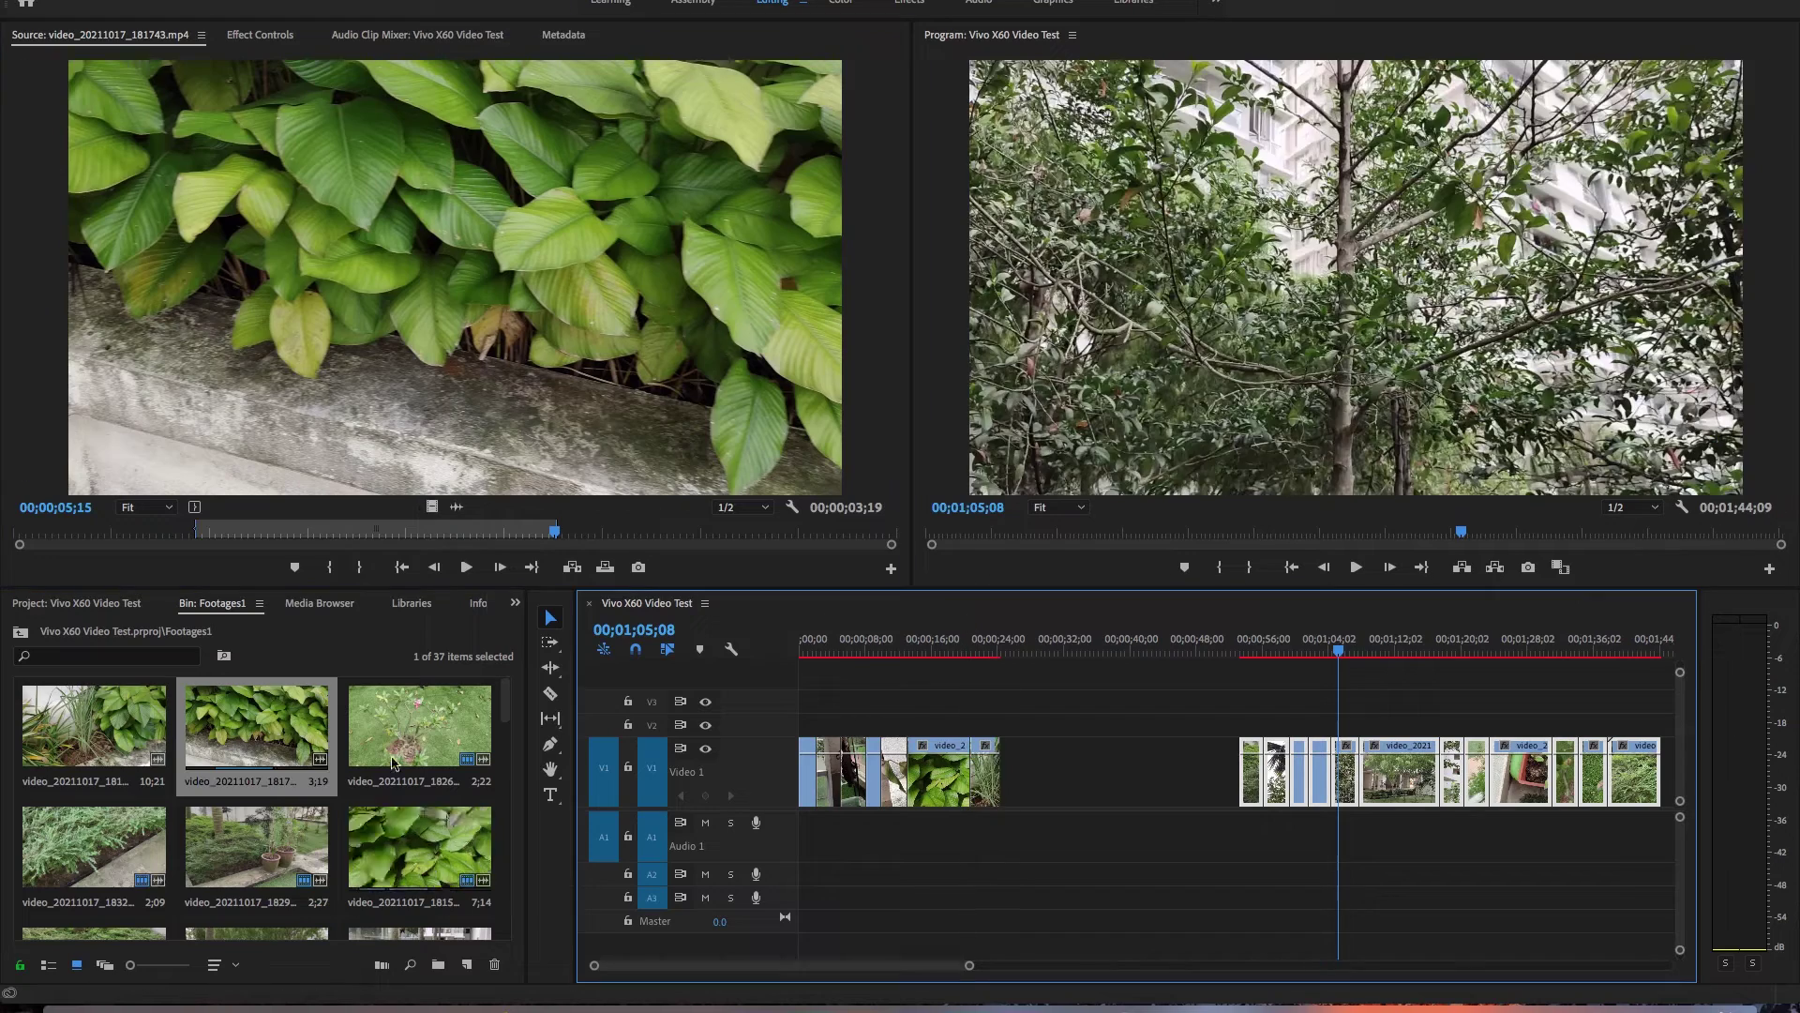
- Preview the 10;21 leafy clip and video_20211017_181320.mp4 from the Footages1 bin to find another suitable shot
{"action": "double_click", "coordinate": [93, 729]}
{"action": "left_click_drag", "start_coordinate": [277, 538], "coordinate": [676, 585]}
{"action": "left_click_drag", "start_coordinate": [507, 706], "coordinate": [507, 788]}
{"action": "double_click", "coordinate": [263, 764]}
{"action": "scroll", "coordinate": [314, 882], "scroll_direction": "up", "scroll_amount": 3}
{"action": "scroll", "coordinate": [314, 882], "scroll_direction": "down", "scroll_amount": 3}
{"action": "double_click", "coordinate": [267, 764]}
{"action": "scroll", "coordinate": [301, 905], "scroll_direction": "down", "scroll_amount": 2}
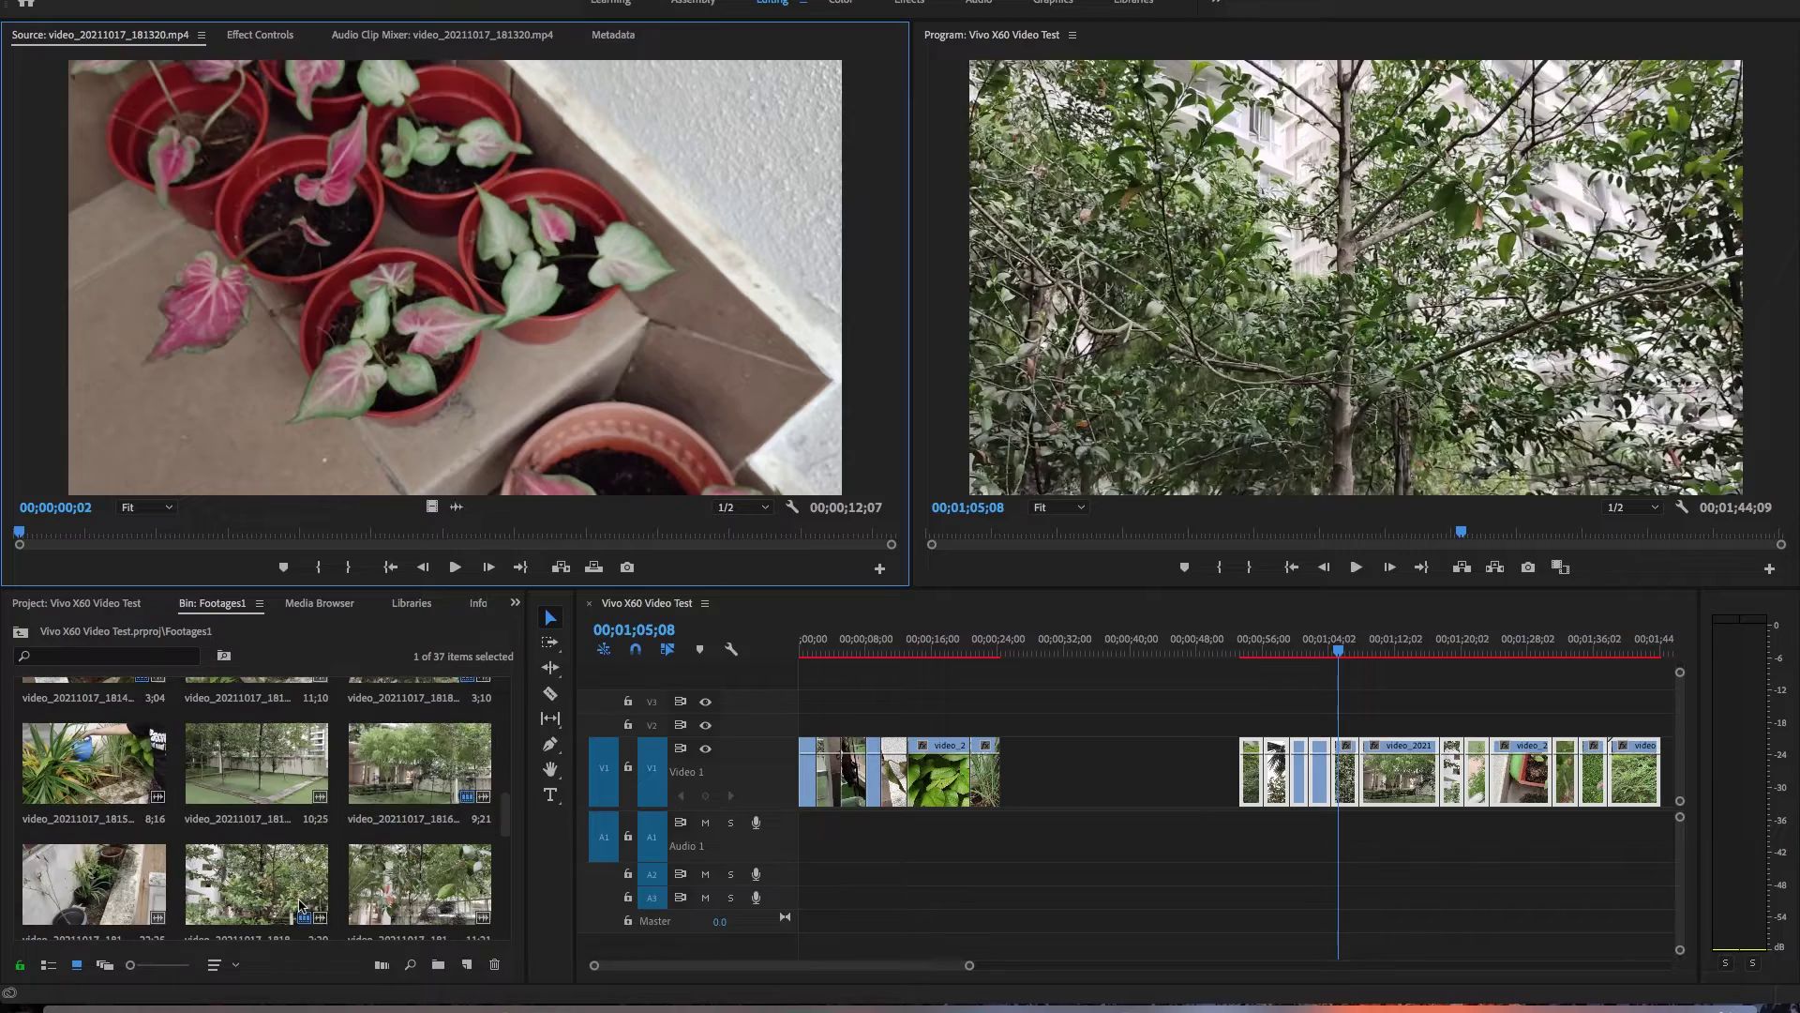
- Mark a 12;17 excerpt of video_20211017_181712.mp4 ending at 00;00;15;29 and place its video after the 3;19 excerpt on V1
{"action": "double_click", "coordinate": [91, 868]}
{"action": "left_click_drag", "start_coordinate": [58, 534], "coordinate": [633, 517]}
{"action": "key", "text": "i"}
{"action": "key", "text": "o"}
{"action": "left_click_drag", "start_coordinate": [432, 507], "coordinate": [1018, 771]}
- Move the 7;17 potted-plant clip from late in V1 into a newly opened gap near 00;00;08
{"action": "left_click_drag", "start_coordinate": [1340, 654], "coordinate": [1527, 687]}
{"action": "left_click_drag", "start_coordinate": [895, 654], "coordinate": [1525, 654]}
{"action": "left_click", "coordinate": [1529, 781]}
{"action": "key", "text": "super+x"}
{"action": "left_click_drag", "start_coordinate": [1042, 780], "coordinate": [1028, 780]}
{"action": "left_click_drag", "start_coordinate": [937, 655], "coordinate": [877, 658]}
{"action": "key", "text": "a"}
{"action": "left_click_drag", "start_coordinate": [876, 784], "coordinate": [1037, 785]}
{"action": "key", "text": "v"}
{"action": "key", "text": "Up"}
{"action": "key", "text": "super+v"}
- Close the three empty gaps between the clips on V1
{"action": "left_click", "coordinate": [980, 785]}
{"action": "key", "text": "Delete"}
{"action": "left_click", "coordinate": [1235, 769]}
{"action": "key", "text": "Delete"}
{"action": "left_click", "coordinate": [1448, 793]}
{"action": "key", "text": "Delete"}
- Review other clips in the bin and mark a 6;19 lawn excerpt of video_20211017_182546.mp4 ending at 00;00;09;03
{"action": "left_click_drag", "start_coordinate": [1440, 649], "coordinate": [1471, 651]}
{"action": "scroll", "coordinate": [141, 844], "scroll_direction": "down", "scroll_amount": 5}
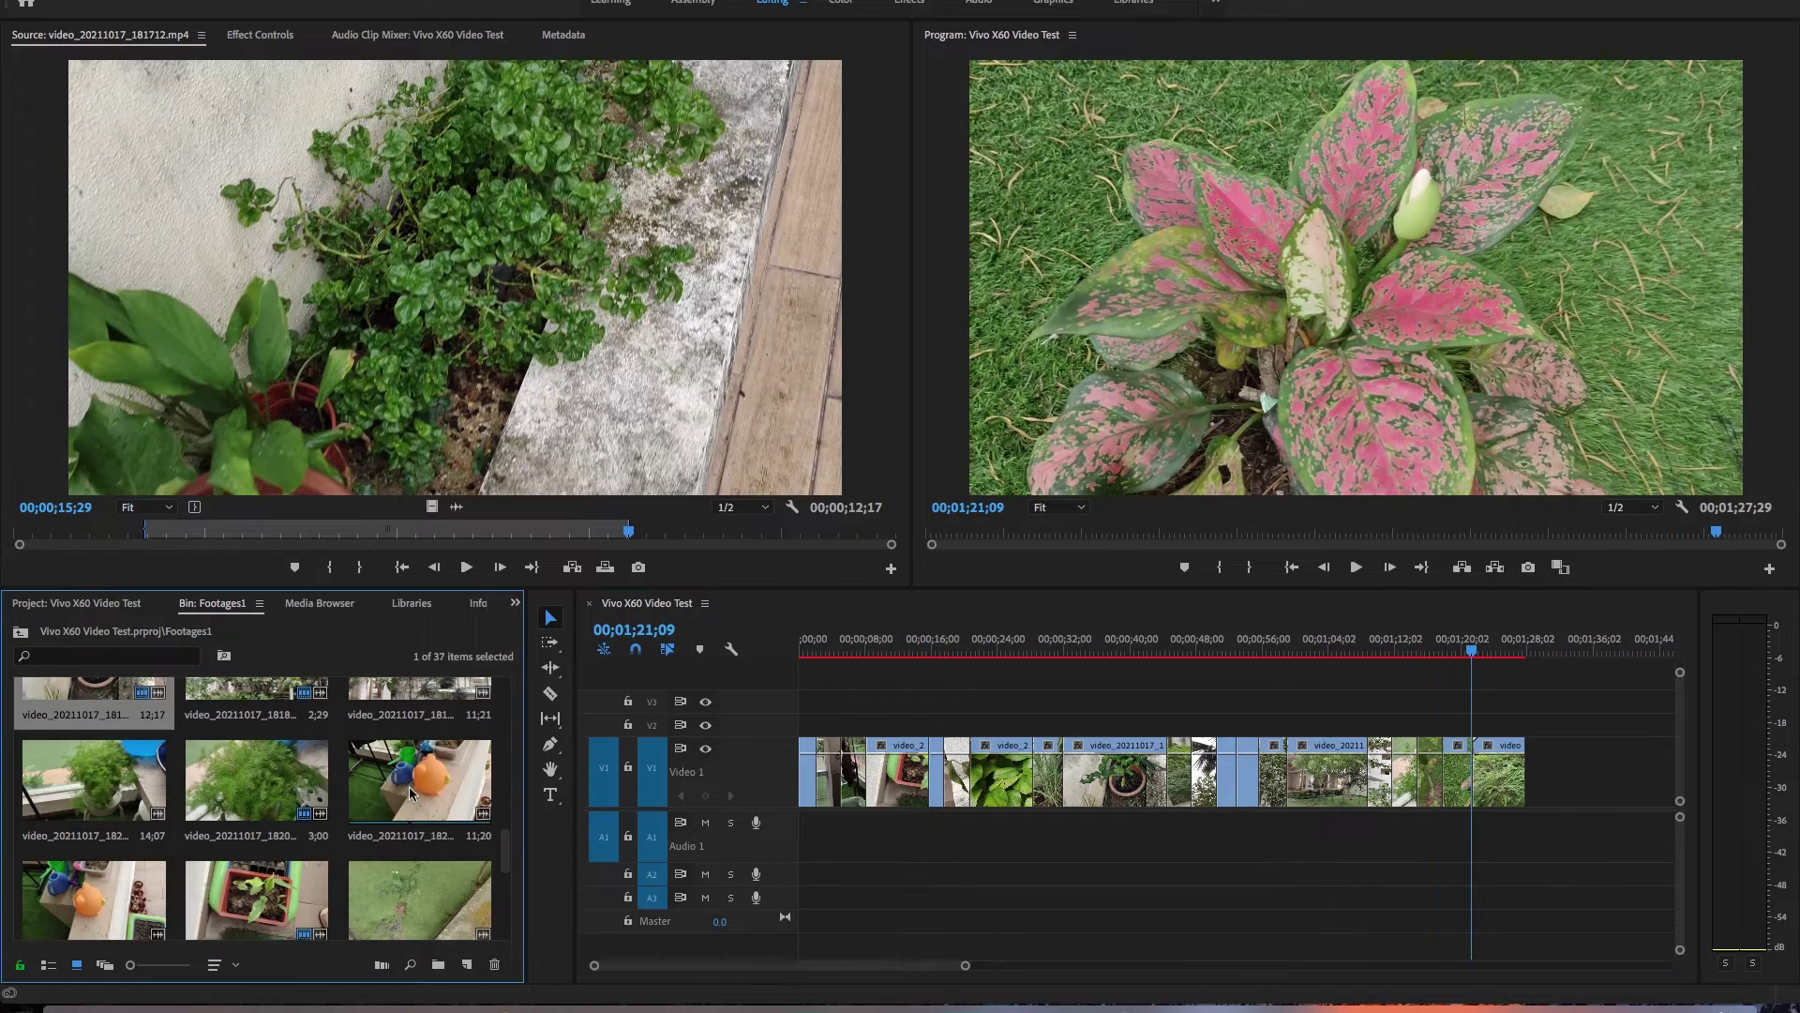
{"action": "double_click", "coordinate": [128, 882]}
{"action": "left_click_drag", "start_coordinate": [211, 537], "coordinate": [809, 541]}
{"action": "left_click_drag", "start_coordinate": [506, 868], "coordinate": [508, 940]}
{"action": "scroll", "coordinate": [506, 860], "scroll_direction": "down", "scroll_amount": 3}
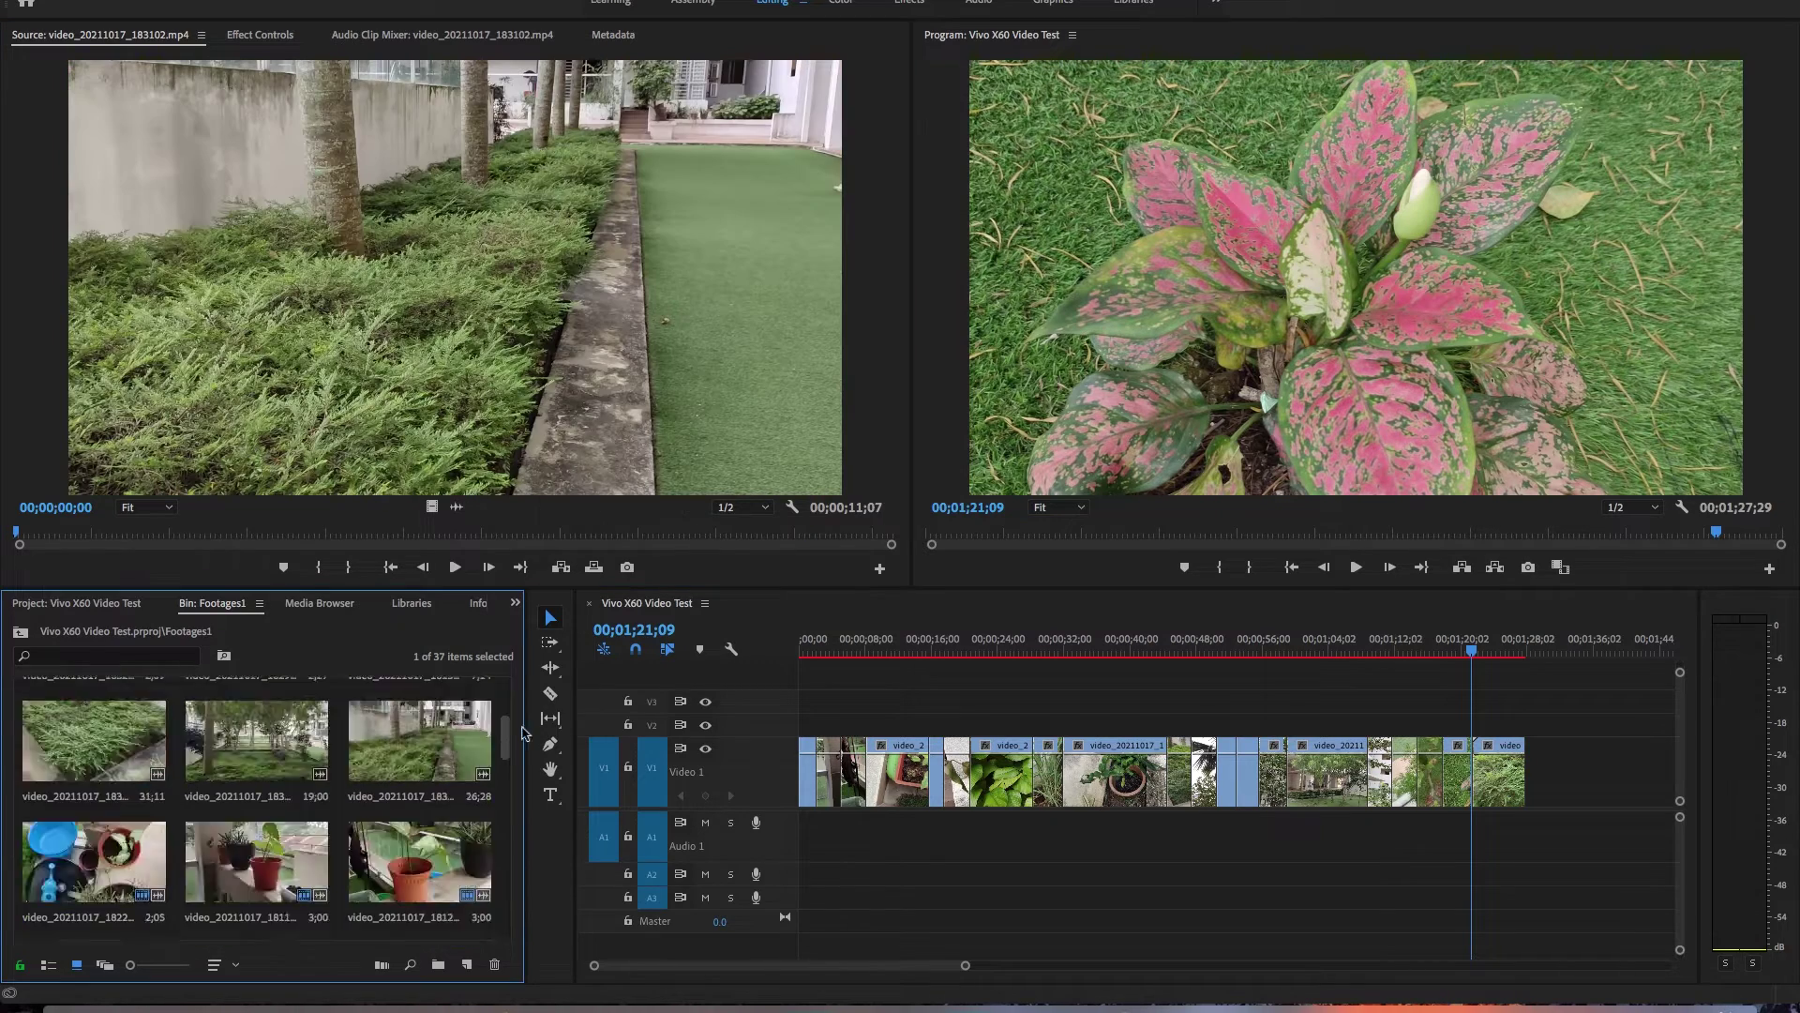
{"action": "left_click_drag", "start_coordinate": [506, 917], "coordinate": [505, 891]}
{"action": "double_click", "coordinate": [123, 786]}
{"action": "left_click_drag", "start_coordinate": [631, 532], "coordinate": [319, 535]}
{"action": "key", "text": "i"}
{"action": "key", "text": "o"}
- Try placing the marked lawn excerpt at the end of V1 and delete it from there
{"action": "left_click_drag", "start_coordinate": [432, 506], "coordinate": [1530, 774]}
{"action": "left_click_drag", "start_coordinate": [1511, 641], "coordinate": [1427, 675]}
{"action": "left_click", "coordinate": [1552, 774]}
{"action": "key", "text": "Delete"}
- Shift the clips from the pink flower close-up onward later on V1 and place the 6;19 lawn excerpt before them
{"action": "key", "text": "a"}
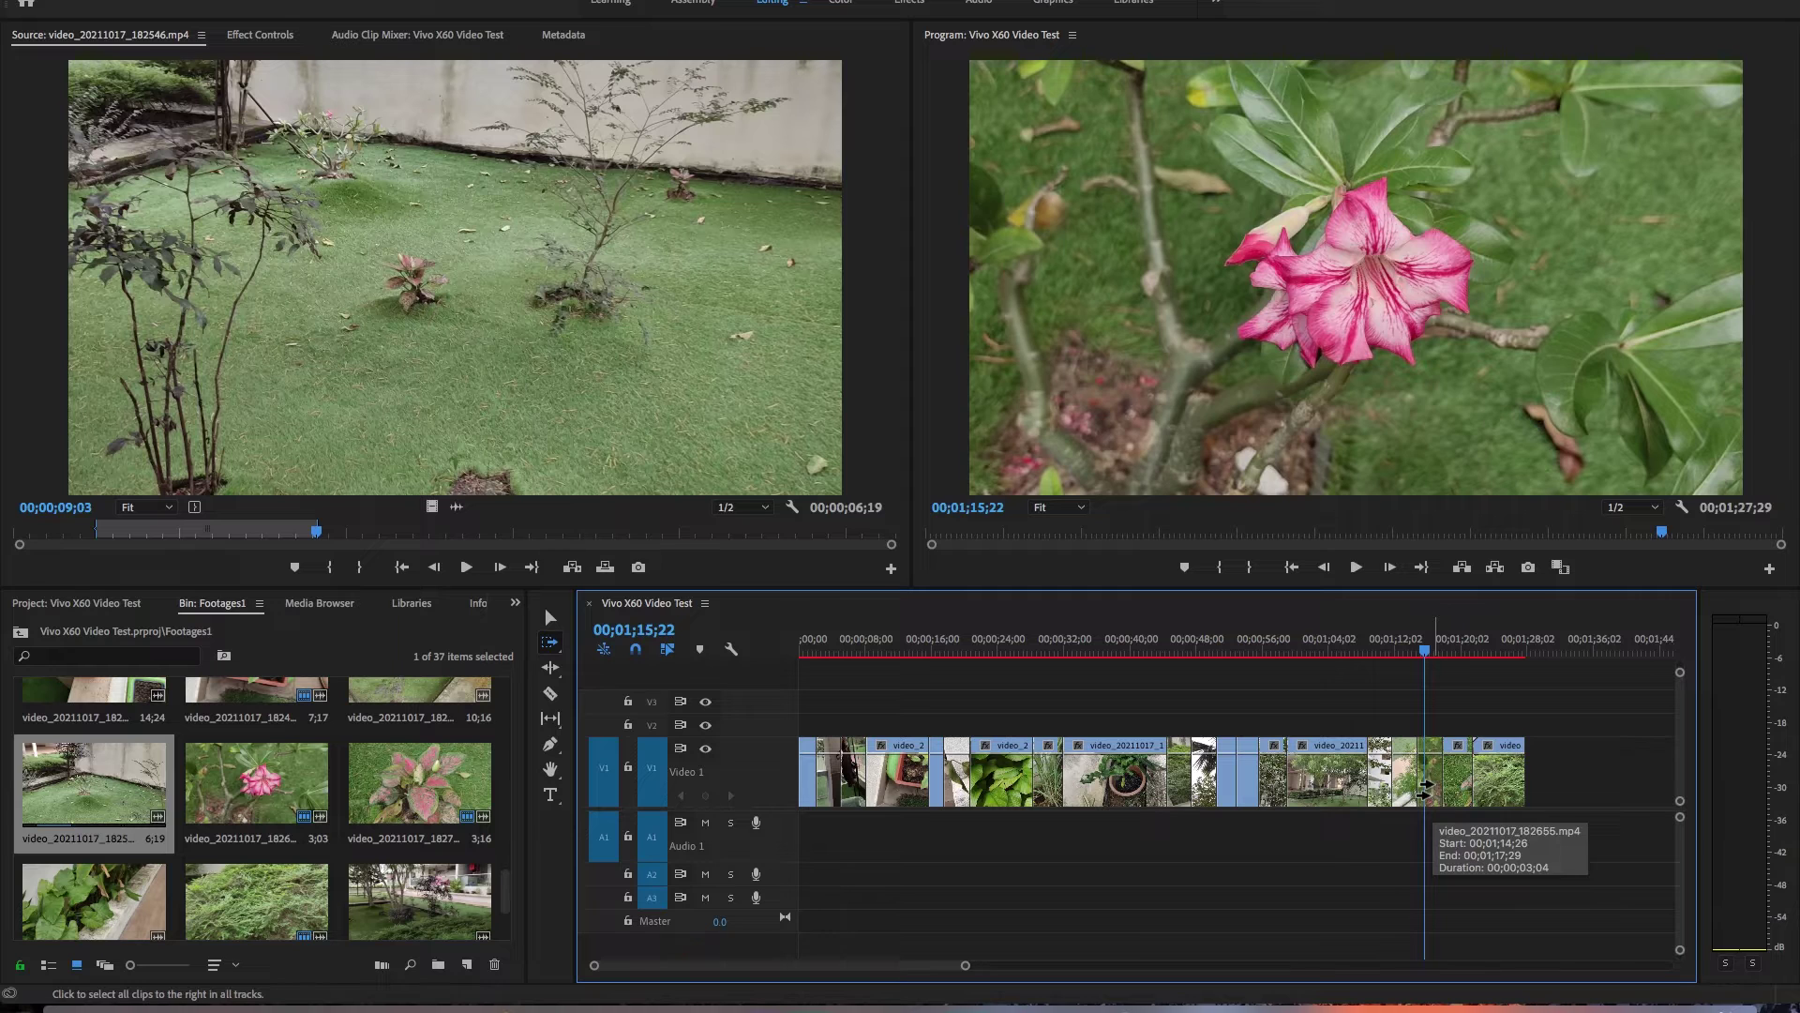
{"action": "left_click_drag", "start_coordinate": [1434, 786], "coordinate": [1643, 786]}
{"action": "key", "text": "Up"}
{"action": "key", "text": "."}
{"action": "key", "text": "v"}
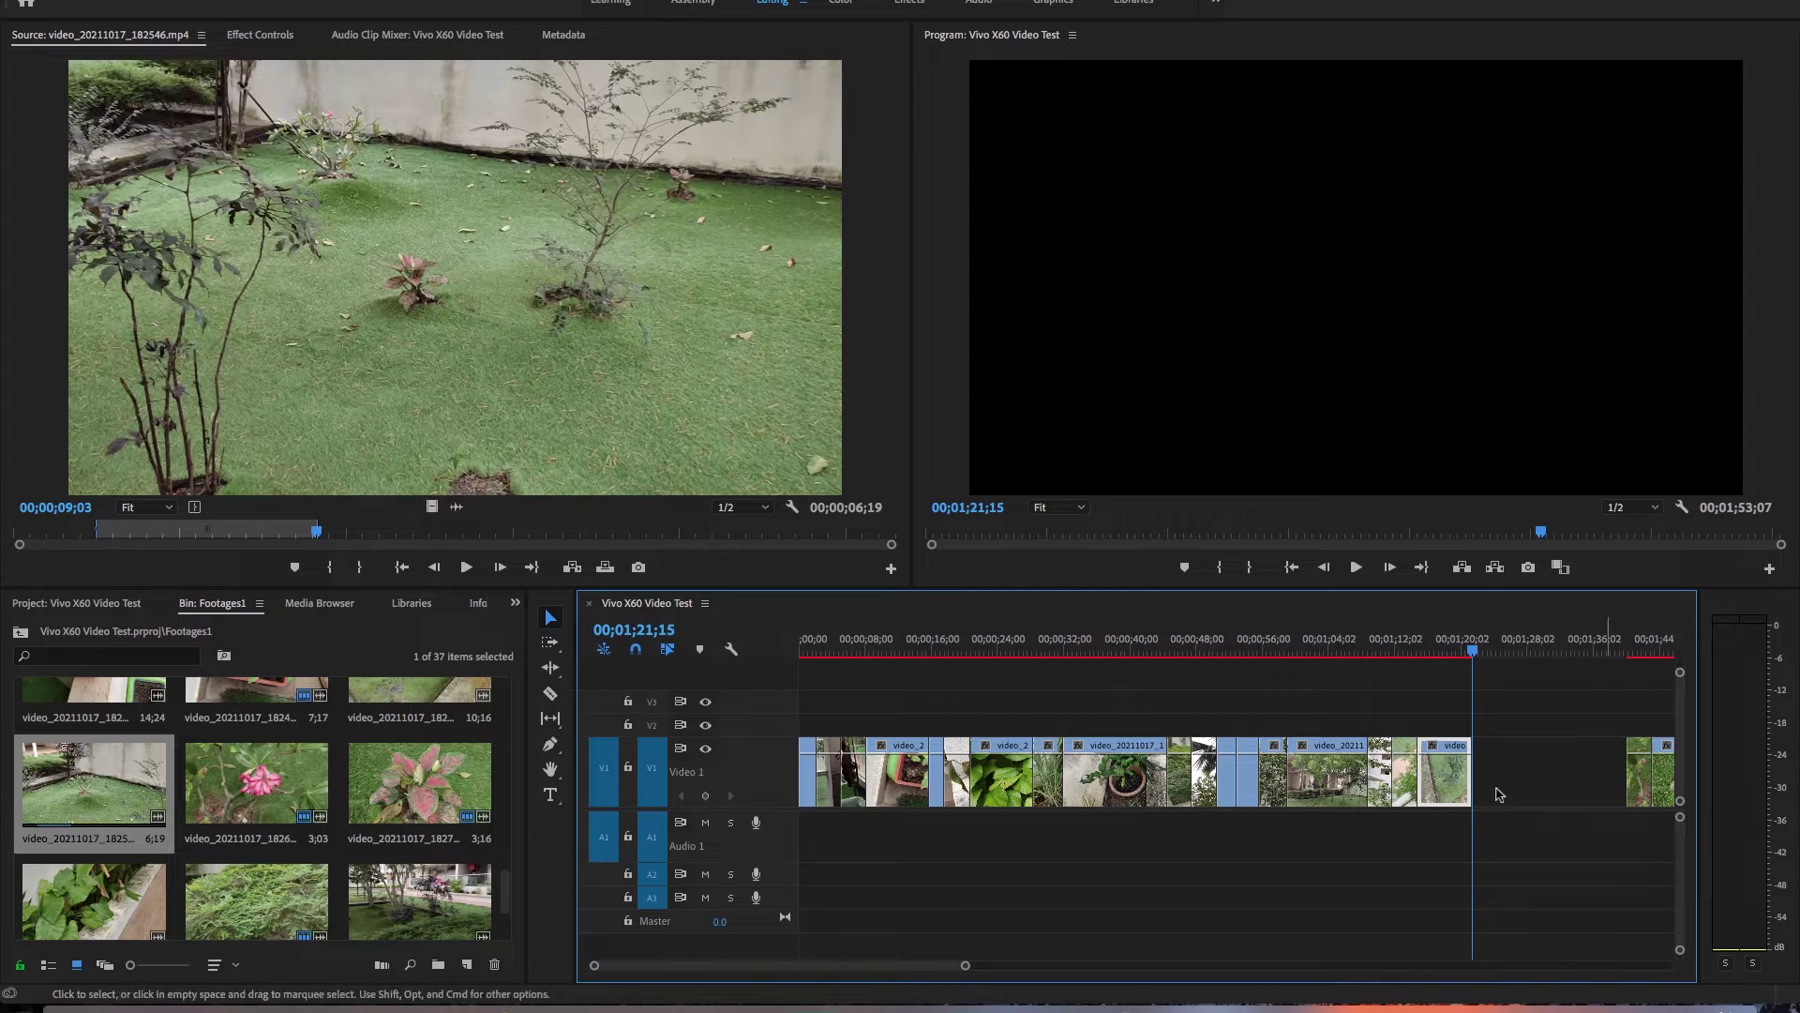
- Move the 3;00 fern clip from before the lawn excerpt into a new gap right after the potted-plant clip
{"action": "left_click", "coordinate": [1405, 786]}
{"action": "key", "text": "Delete"}
{"action": "left_click_drag", "start_coordinate": [1041, 657], "coordinate": [937, 659]}
{"action": "key", "text": "Up"}
{"action": "key", "text": "a"}
{"action": "left_click_drag", "start_coordinate": [935, 784], "coordinate": [1109, 785]}
{"action": "key", "text": "v"}
{"action": "key", "text": "super+v"}
- Close the two gaps left on V1 by moving the fern clip
{"action": "left_click", "coordinate": [1052, 780]}
{"action": "key", "text": "Delete"}
{"action": "left_click", "coordinate": [1429, 786]}
{"action": "key", "text": "Delete"}
- Mark a 3;00 excerpt of video_20211017_182546.mp4 ending at 00;00;25;29 and place its video after the lawn clip at 01;21;15
{"action": "left_click", "coordinate": [1464, 651]}
{"action": "key", "text": "Down"}
{"action": "left_click_drag", "start_coordinate": [591, 534], "coordinate": [726, 572]}
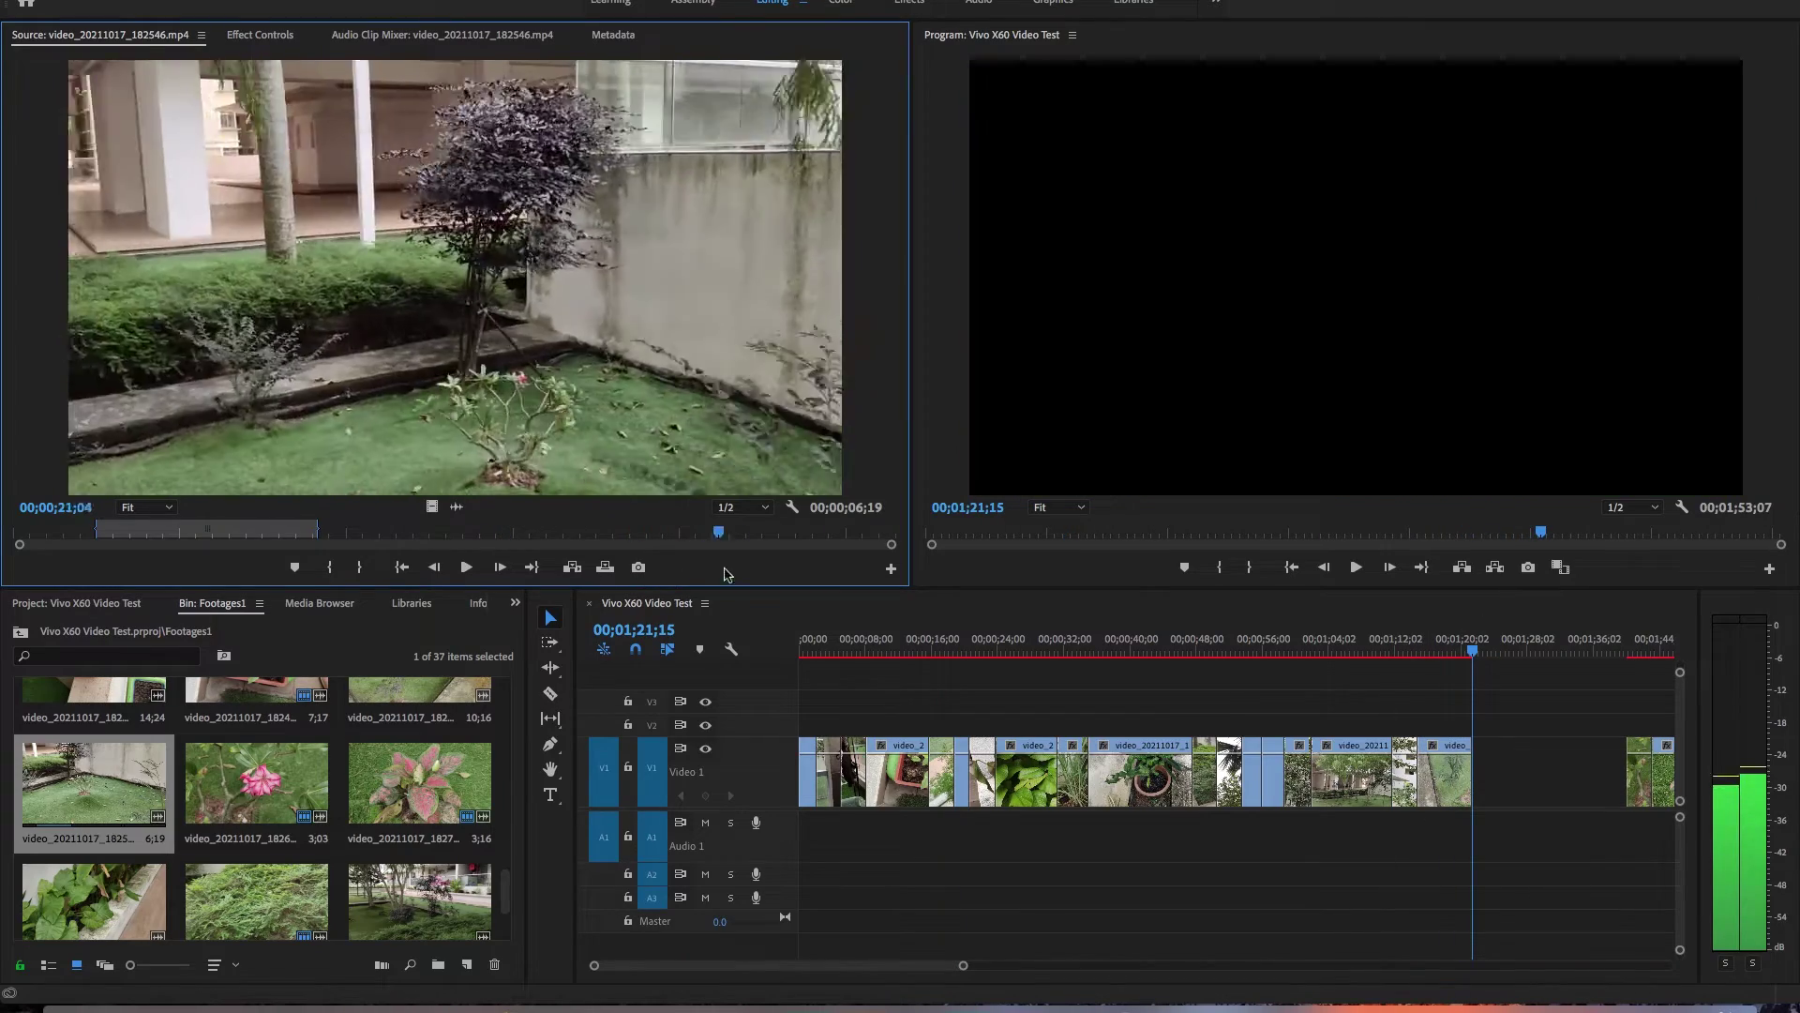
{"action": "key", "text": "space"}
{"action": "key", "text": "i"}
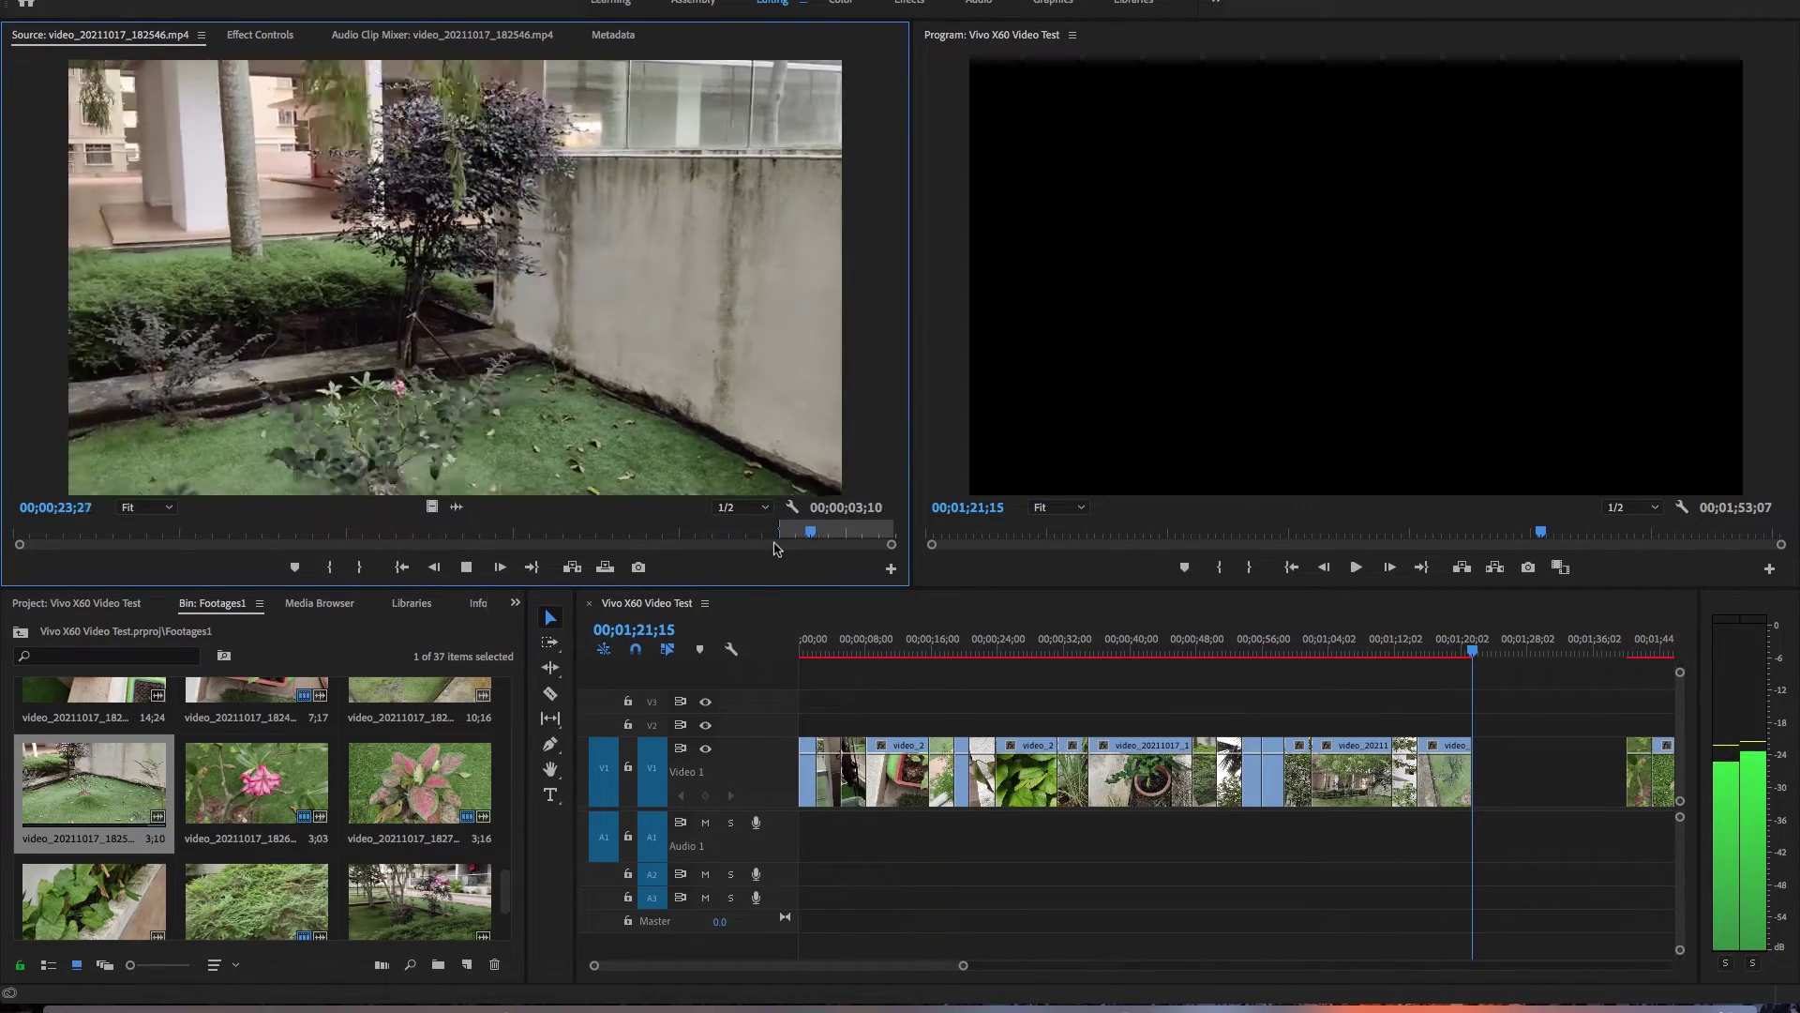
{"action": "key", "text": "space"}
{"action": "key", "text": "o"}
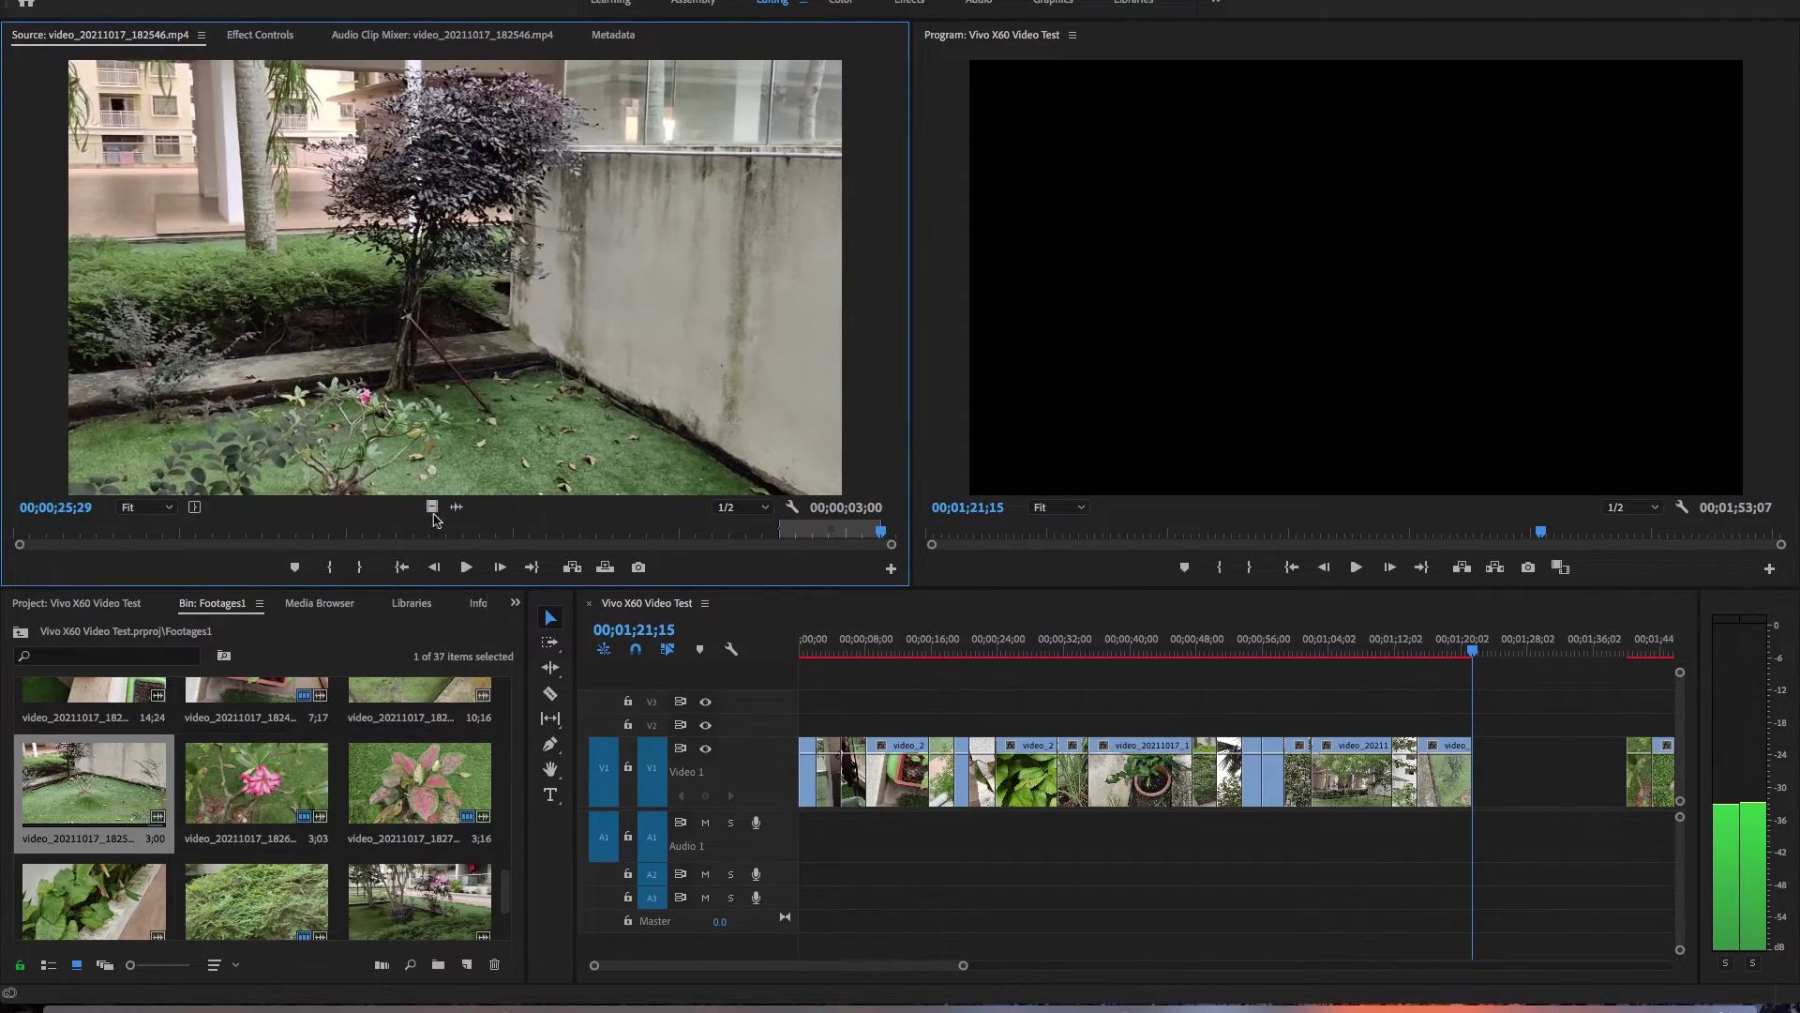
{"action": "left_click_drag", "start_coordinate": [432, 509], "coordinate": [1477, 773]}
- Mark a 2;18 excerpt of video_20211017_182546.mp4 ending at 00;00;13;06 and place its video after the 3;00 wall excerpt
{"action": "left_click_drag", "start_coordinate": [225, 535], "coordinate": [269, 544]}
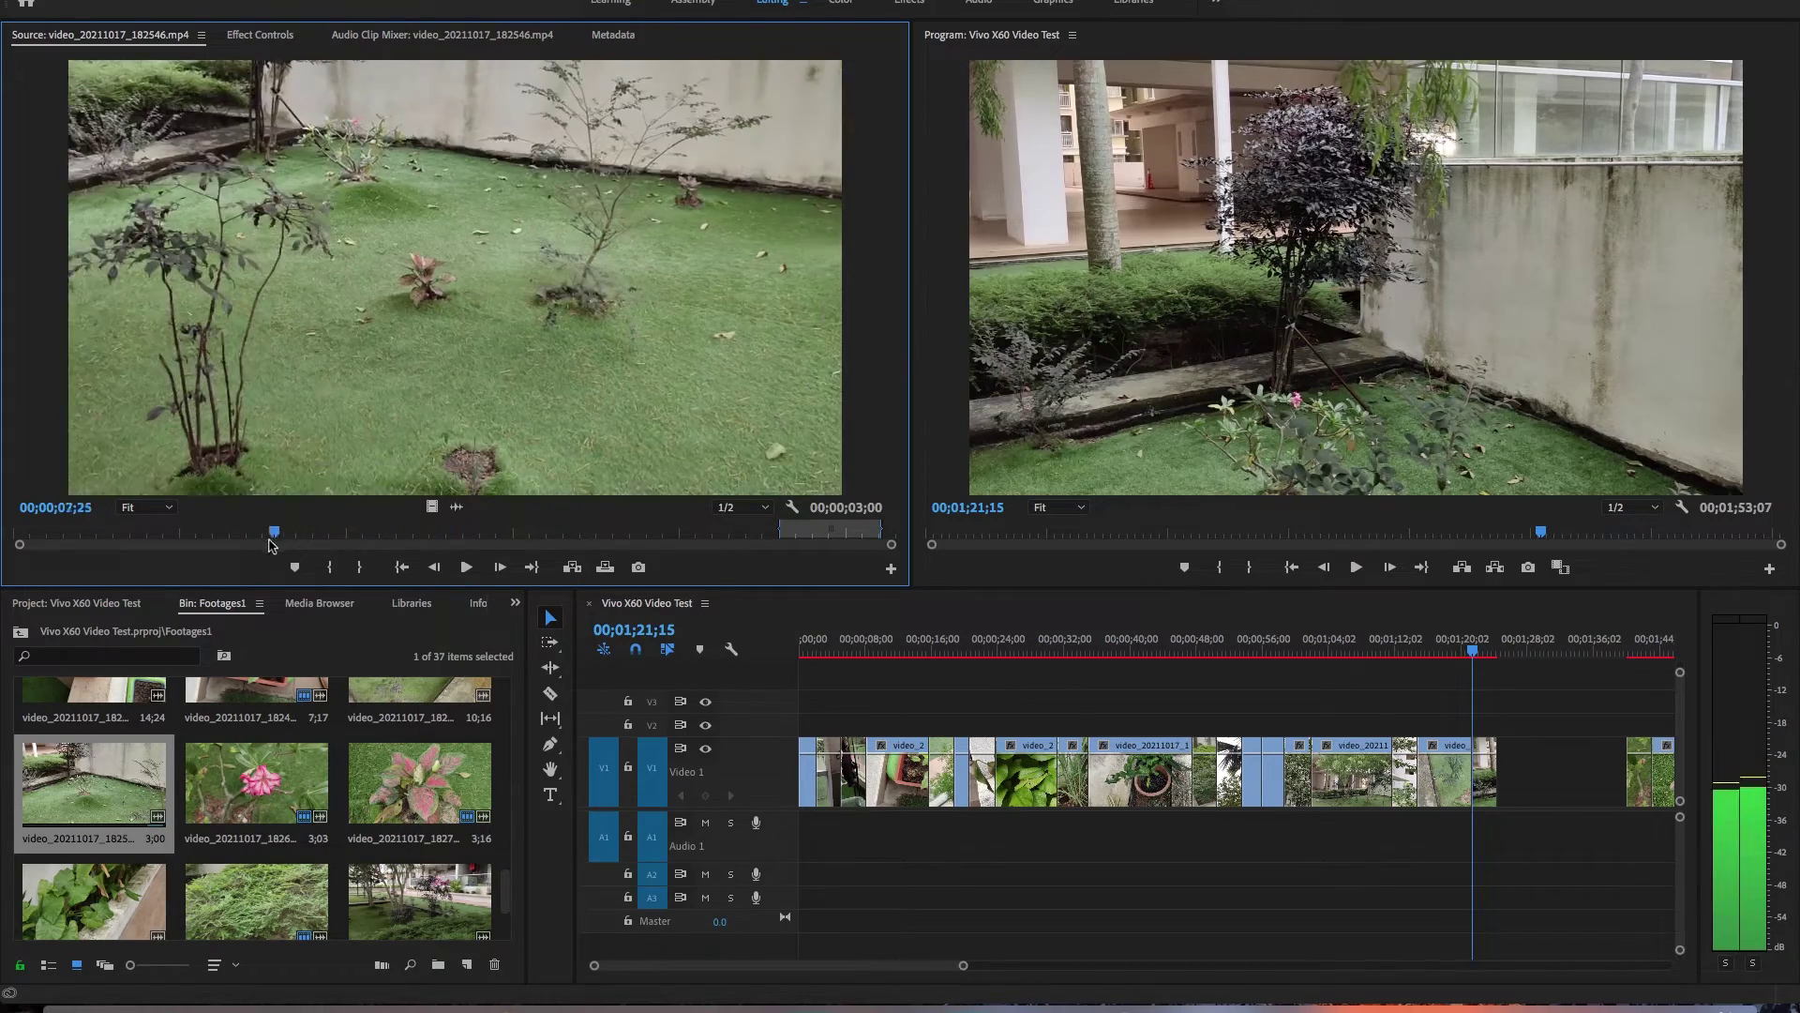
{"action": "key", "text": "space"}
{"action": "key", "text": "space"}
{"action": "key", "text": "i"}
{"action": "key", "text": "space"}
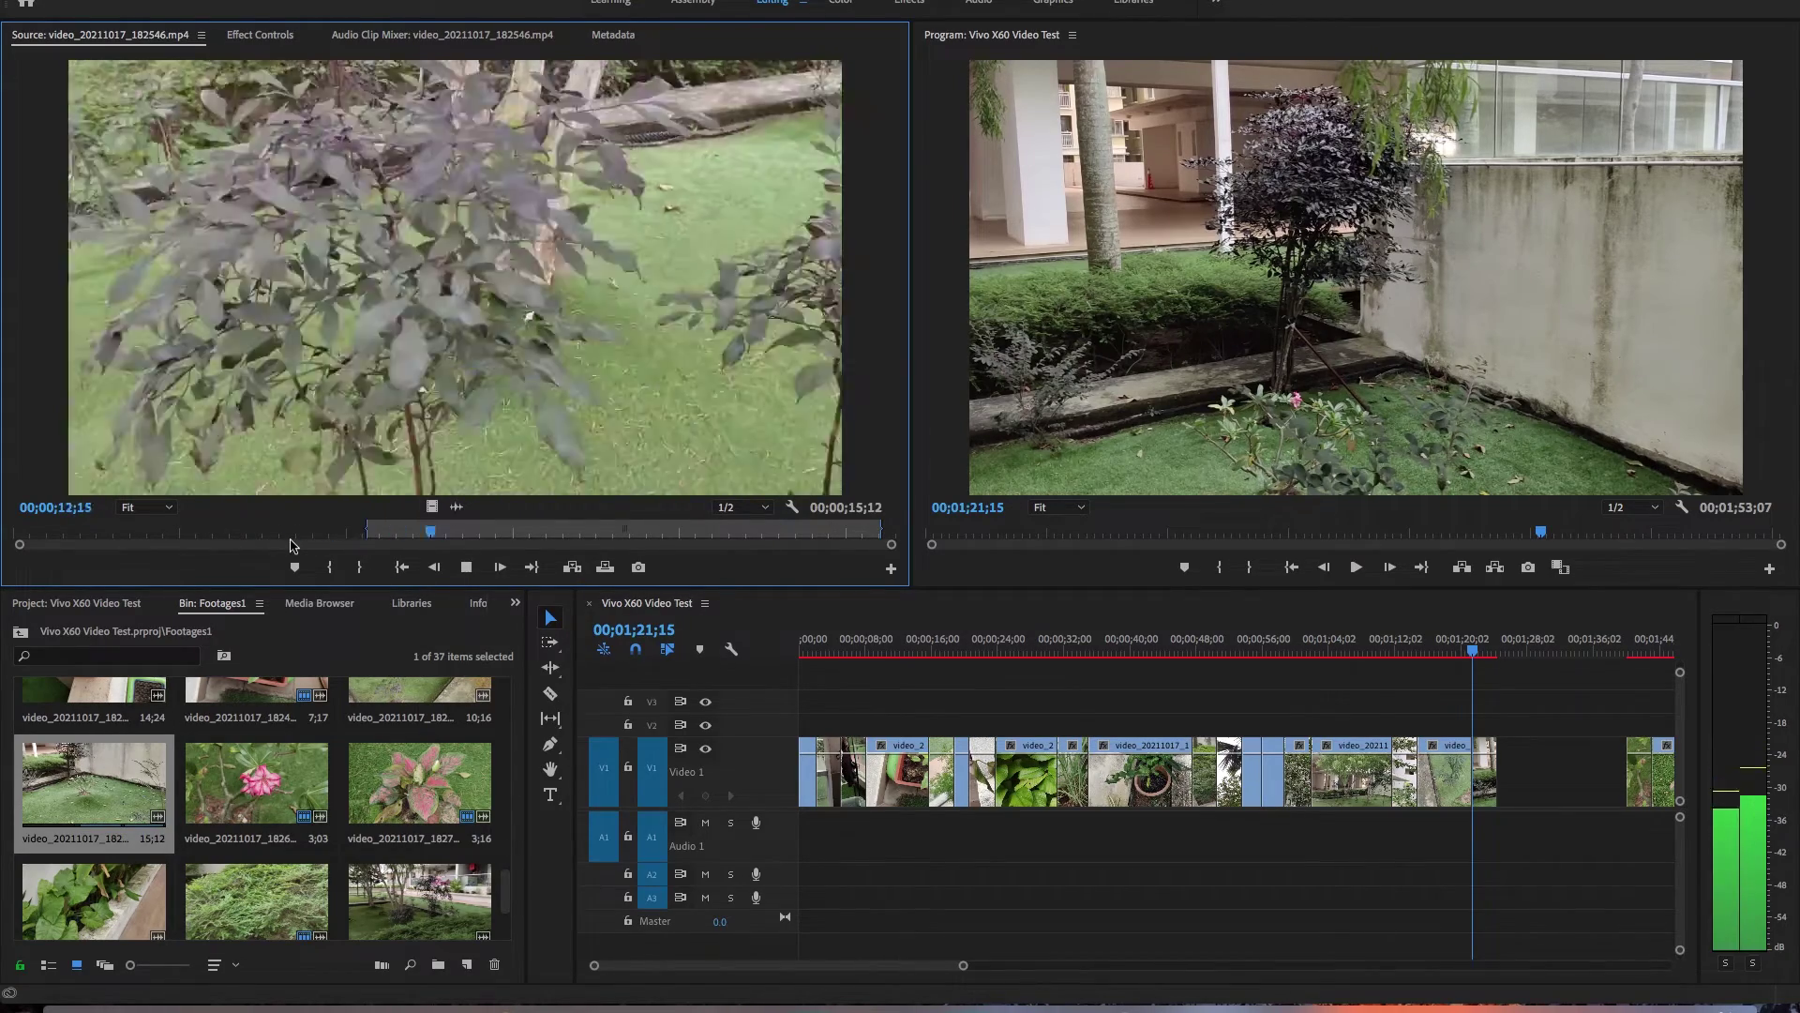
{"action": "key", "text": "space"}
{"action": "left_click", "coordinate": [394, 538]}
{"action": "key", "text": "space"}
{"action": "key", "text": "space"}
{"action": "key", "text": "o"}
{"action": "left_click_drag", "start_coordinate": [431, 506], "coordinate": [1508, 774]}
- Extend the end of the 2;18 excerpt on V1, play it back and delete the 3;00 wall excerpt before it
{"action": "mouse_move", "coordinate": [1522, 773]}
{"action": "left_mouse_down"}
{"action": "mouse_move", "coordinate": [1629, 774]}
{"action": "mouse_move", "coordinate": [1531, 779]}
{"action": "left_mouse_up"}
{"action": "left_click", "coordinate": [1517, 650]}
{"action": "key", "text": "space"}
{"action": "key", "text": "space"}
{"action": "left_click", "coordinate": [1488, 651]}
{"action": "left_click", "coordinate": [1485, 786]}
{"action": "key", "text": "Delete"}
- Trim the extended lawn clip to end at 01;33;16 and close the gap before the pink flower close-up
{"action": "left_click_drag", "start_coordinate": [1533, 651], "coordinate": [1571, 651]}
{"action": "left_click_drag", "start_coordinate": [1600, 776], "coordinate": [1572, 776]}
{"action": "left_click", "coordinate": [1592, 779]}
{"action": "key", "text": "Delete"}
{"action": "key", "text": "End"}
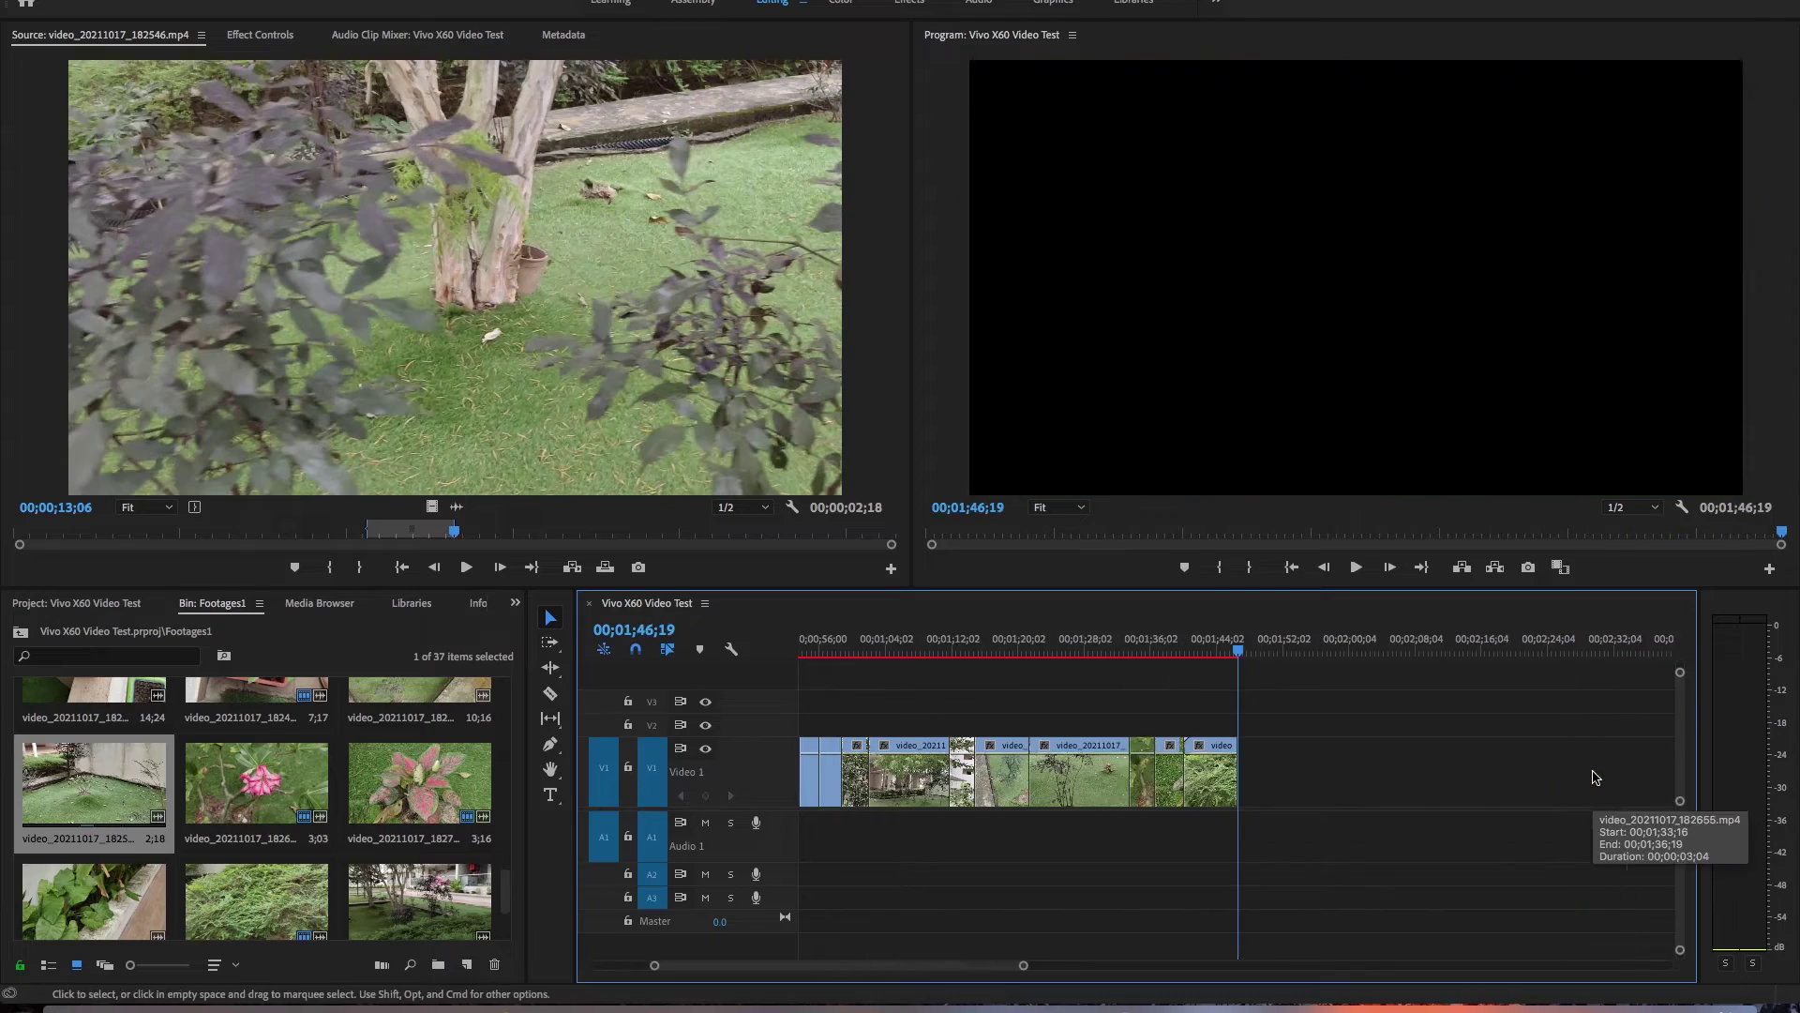
- Mark a 7;23 excerpt of the video_20211017_1829 clip showing trees and lawn, and place its video at the sequence's end at 01;46;19
{"action": "double_click", "coordinate": [451, 895]}
{"action": "mouse_move", "coordinate": [92, 533]}
{"action": "left_mouse_down"}
{"action": "mouse_move", "coordinate": [60, 547]}
{"action": "mouse_move", "coordinate": [99, 548]}
{"action": "left_mouse_up"}
{"action": "key", "text": "i"}
{"action": "key", "text": "space"}
{"action": "key", "text": "space"}
{"action": "key", "text": "o"}
{"action": "left_click_drag", "start_coordinate": [431, 506], "coordinate": [1239, 769]}
- Mark a 4;23 excerpt of video_20211017_183102.mp4 ending at about 00;00;09;00
{"action": "scroll", "coordinate": [517, 897], "scroll_direction": "down", "scroll_amount": 4}
{"action": "double_click", "coordinate": [94, 872]}
{"action": "left_click_drag", "start_coordinate": [84, 537], "coordinate": [143, 546]}
{"action": "key", "text": "i"}
{"action": "left_click_drag", "start_coordinate": [144, 546], "coordinate": [353, 544]}
{"action": "key", "text": "i"}
{"action": "key", "text": "space"}
{"action": "key", "text": "space"}
{"action": "key", "text": "o"}
{"action": "key", "text": "space"}
{"action": "key", "text": "space"}
{"action": "key", "text": "o"}
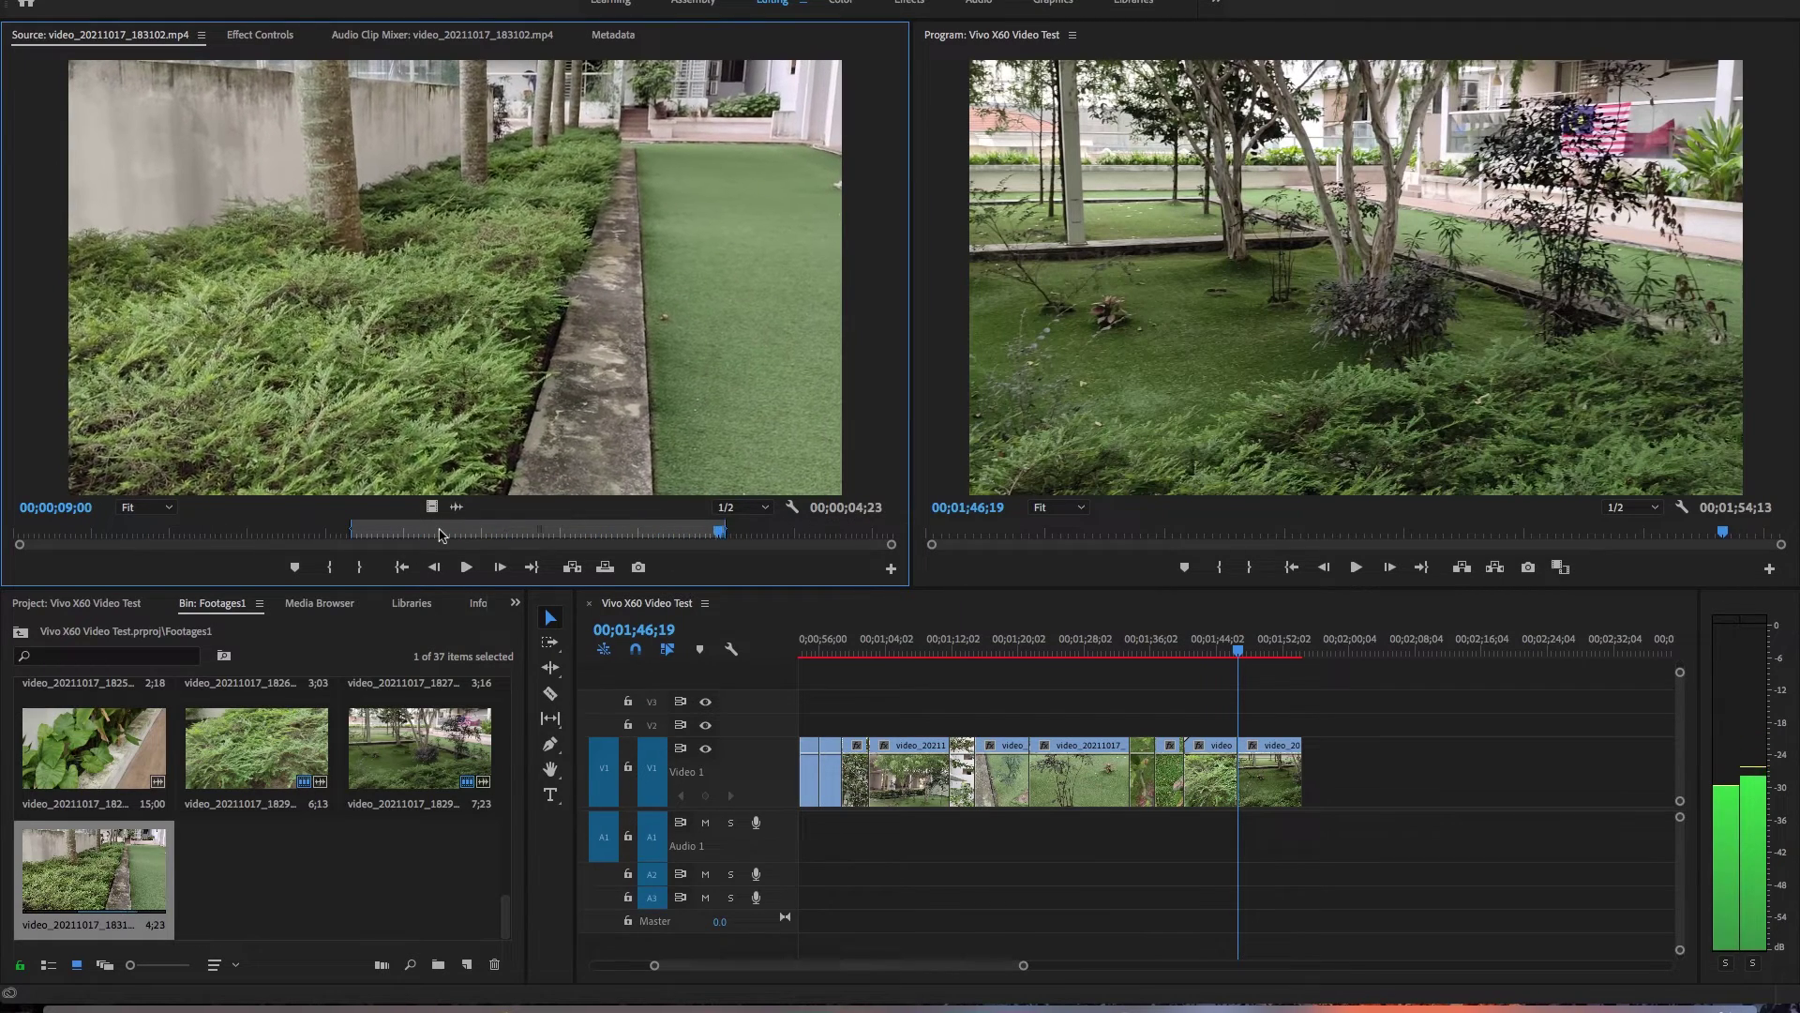
- Move the excerpt's in point back to 00;00;03;07 and place its video at the end of the sequence
{"action": "left_click_drag", "start_coordinate": [441, 534], "coordinate": [264, 539]}
{"action": "key", "text": "i"}
{"action": "left_click_drag", "start_coordinate": [432, 508], "coordinate": [1307, 775]}
- Set the speed of all clips in the sequence to 50% and change their time interpolation
{"action": "key", "text": "minus"}
{"action": "key", "text": "minus"}
{"action": "key", "text": "super+a"}
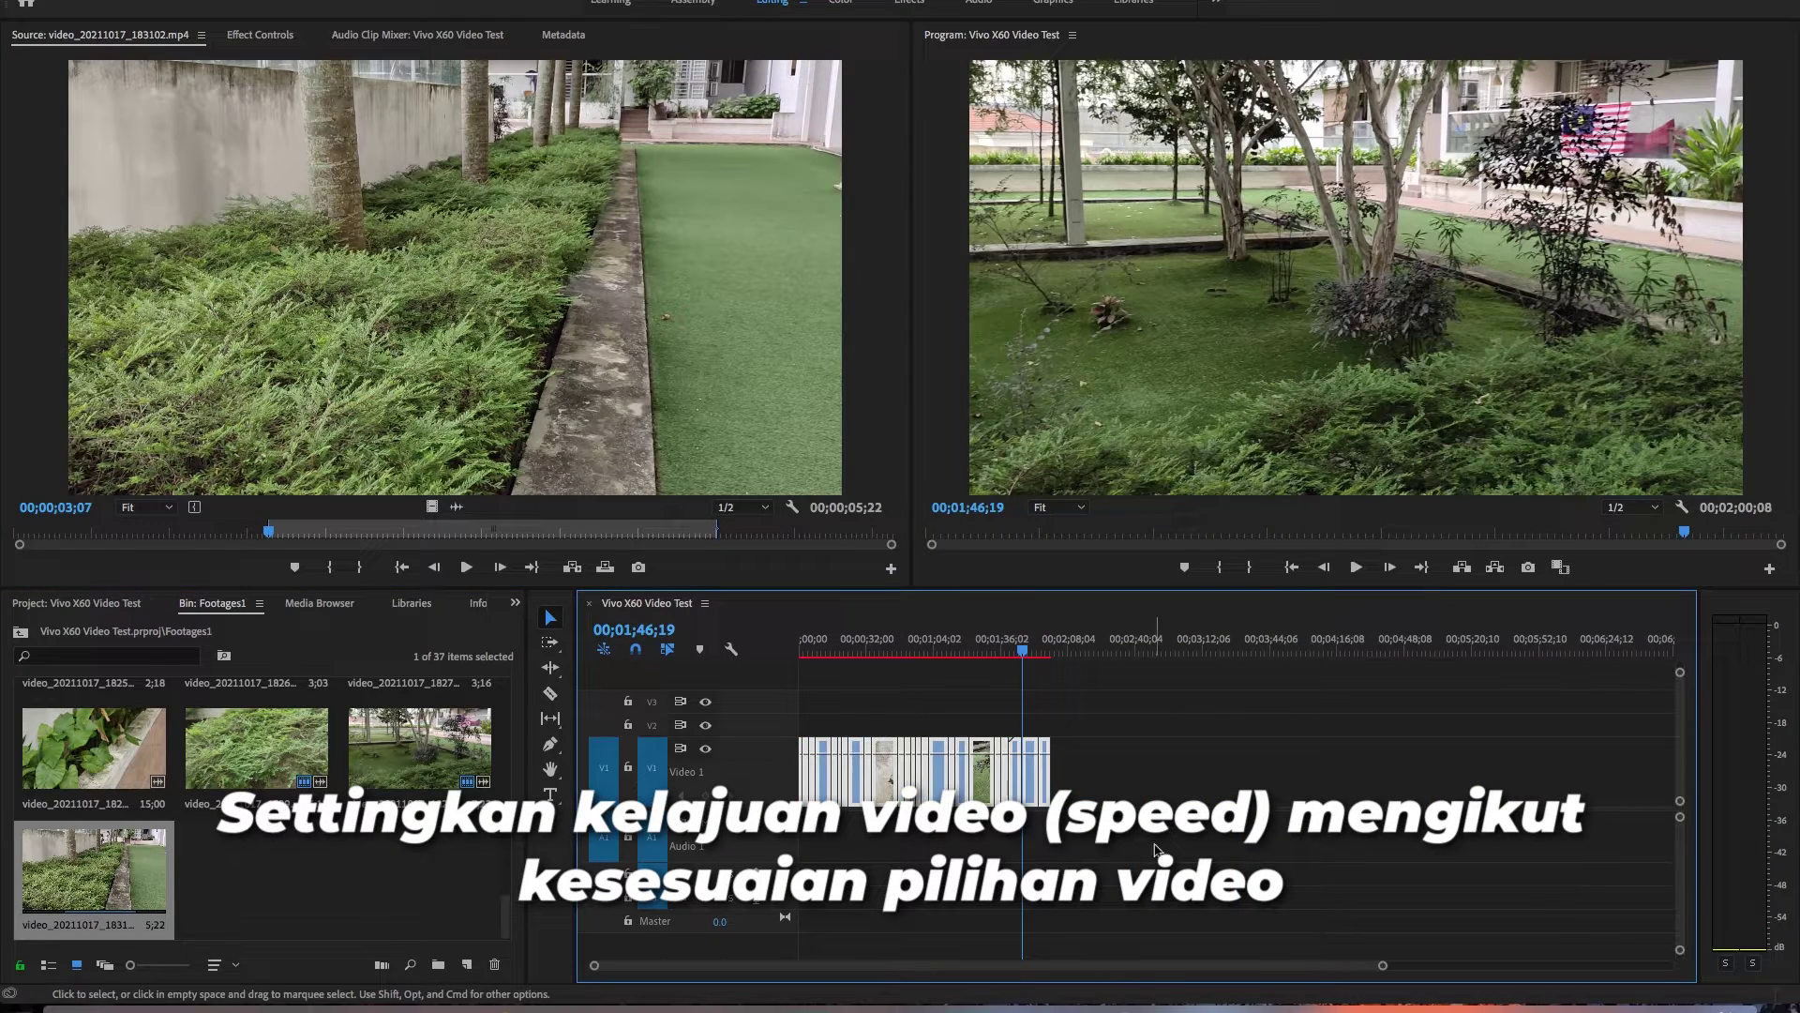
{"action": "right_click", "coordinate": [981, 766]}
{"action": "left_click", "coordinate": [1051, 710]}
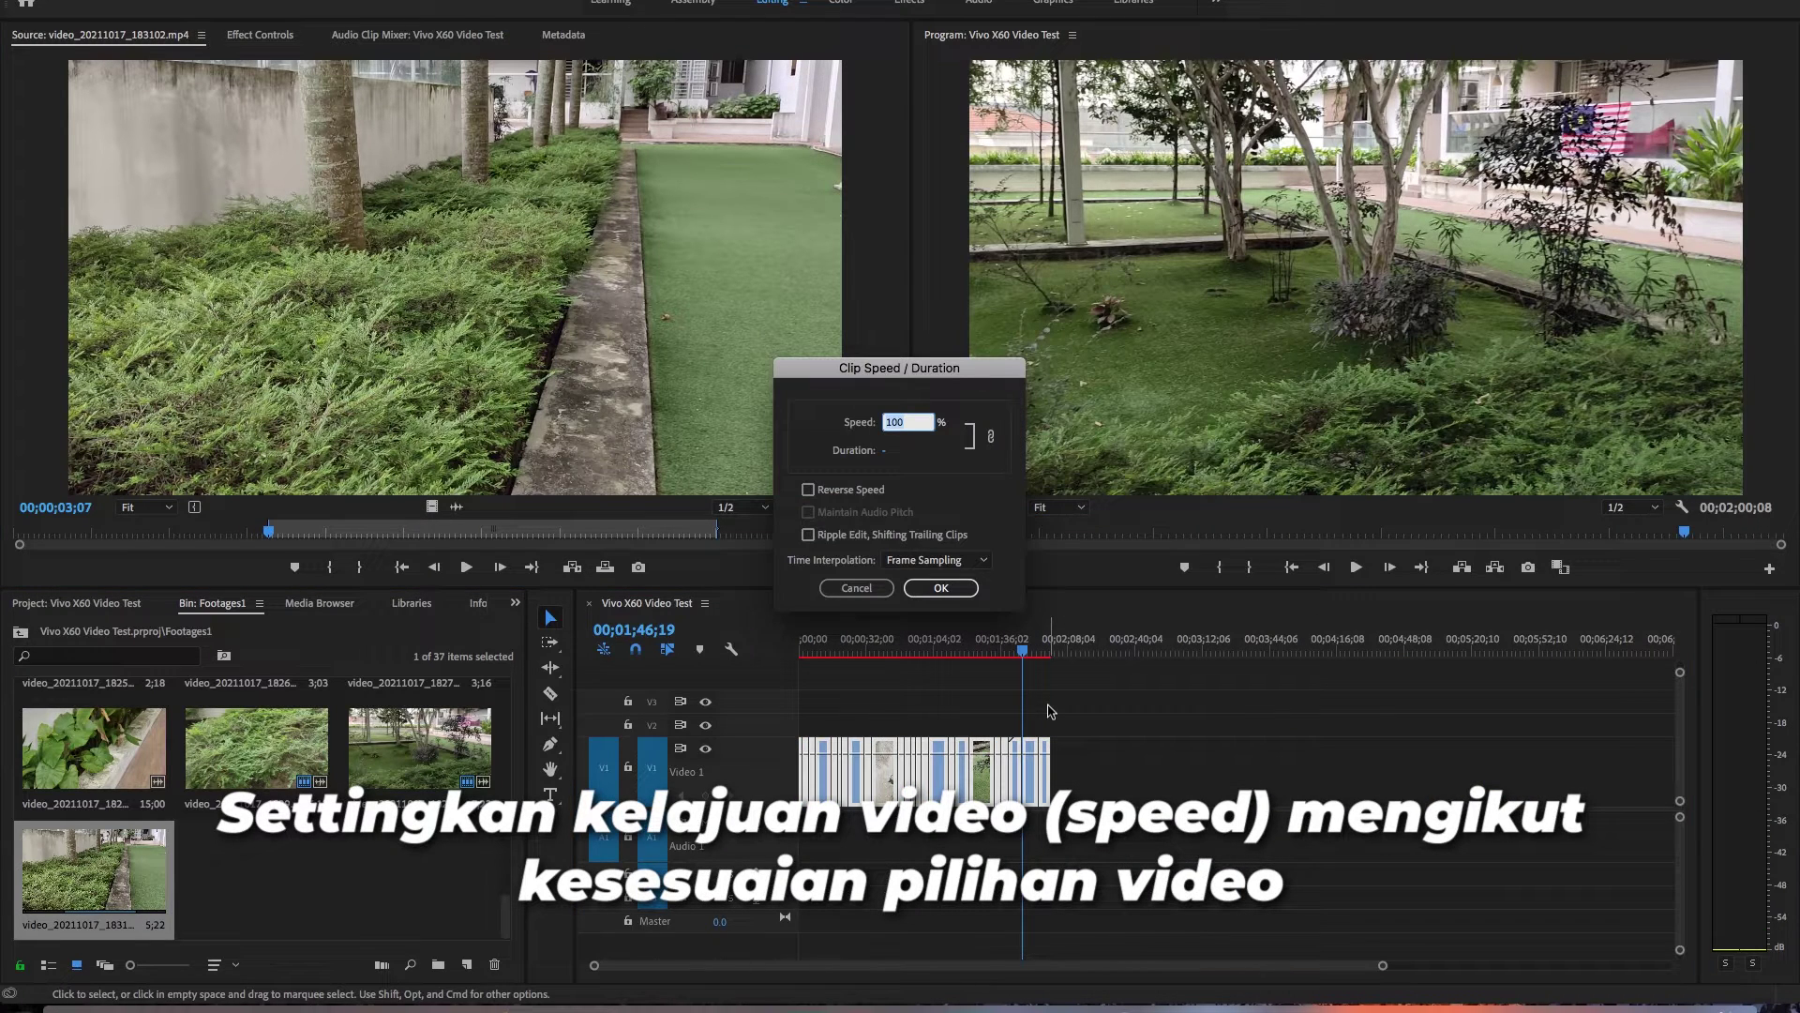
{"action": "type", "text": "50"}
{"action": "key", "text": "Return"}
{"action": "right_click", "coordinate": [976, 787]}
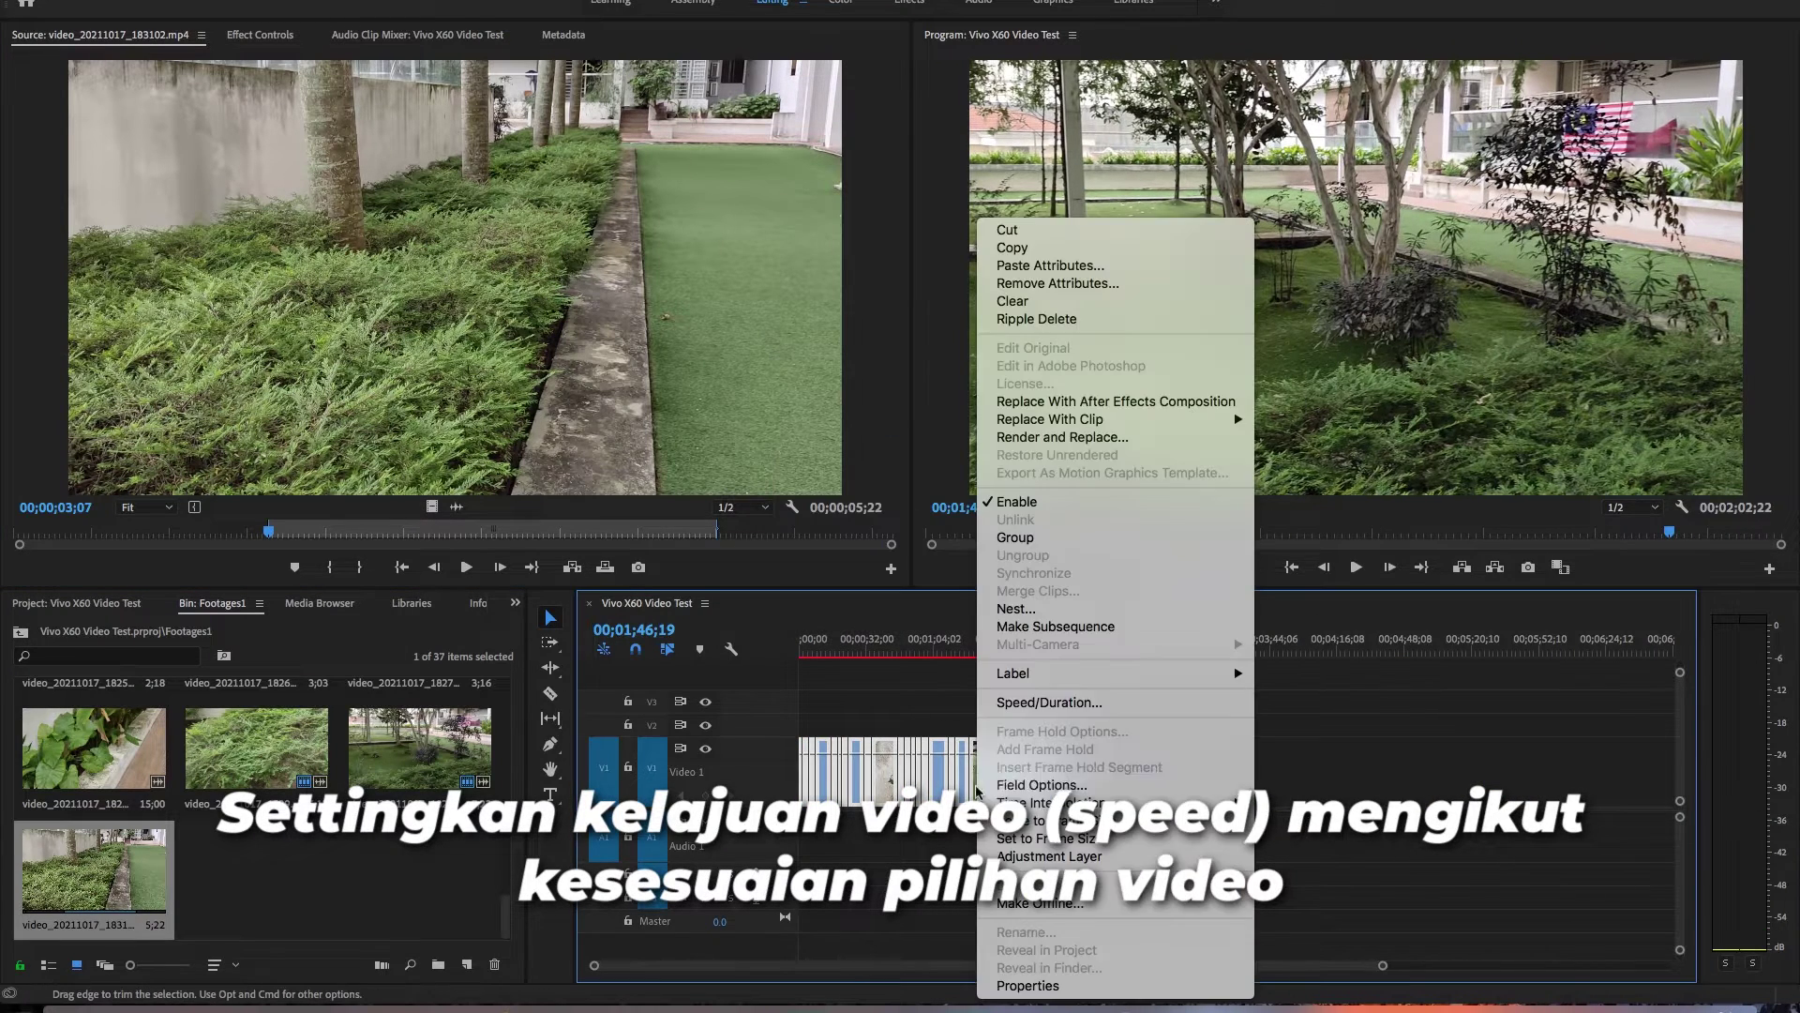
{"action": "mouse_move", "coordinate": [1089, 804]}
{"action": "left_click", "coordinate": [1330, 839]}
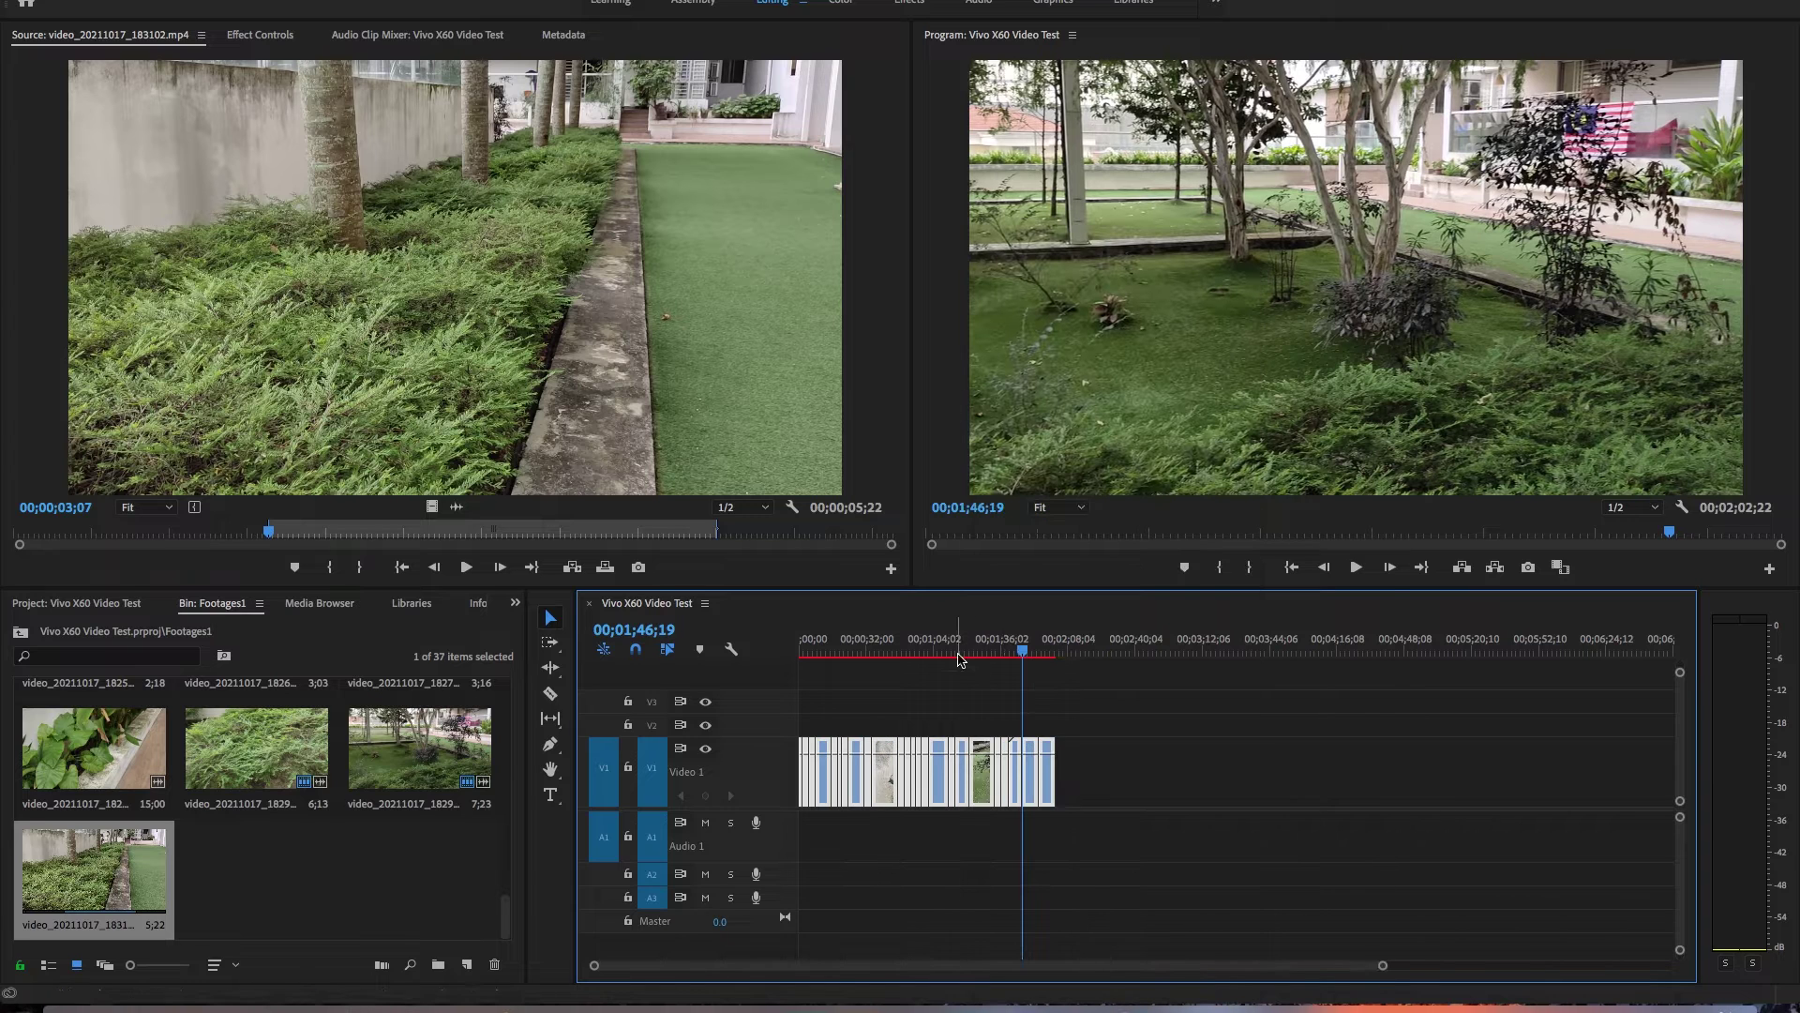
- Save the project, and start a preview render of the sequence and cancel it
{"action": "left_click", "coordinate": [965, 675]}
{"action": "key", "text": "super+s"}
{"action": "left_click", "coordinate": [289, 1]}
{"action": "left_click", "coordinate": [324, 25]}
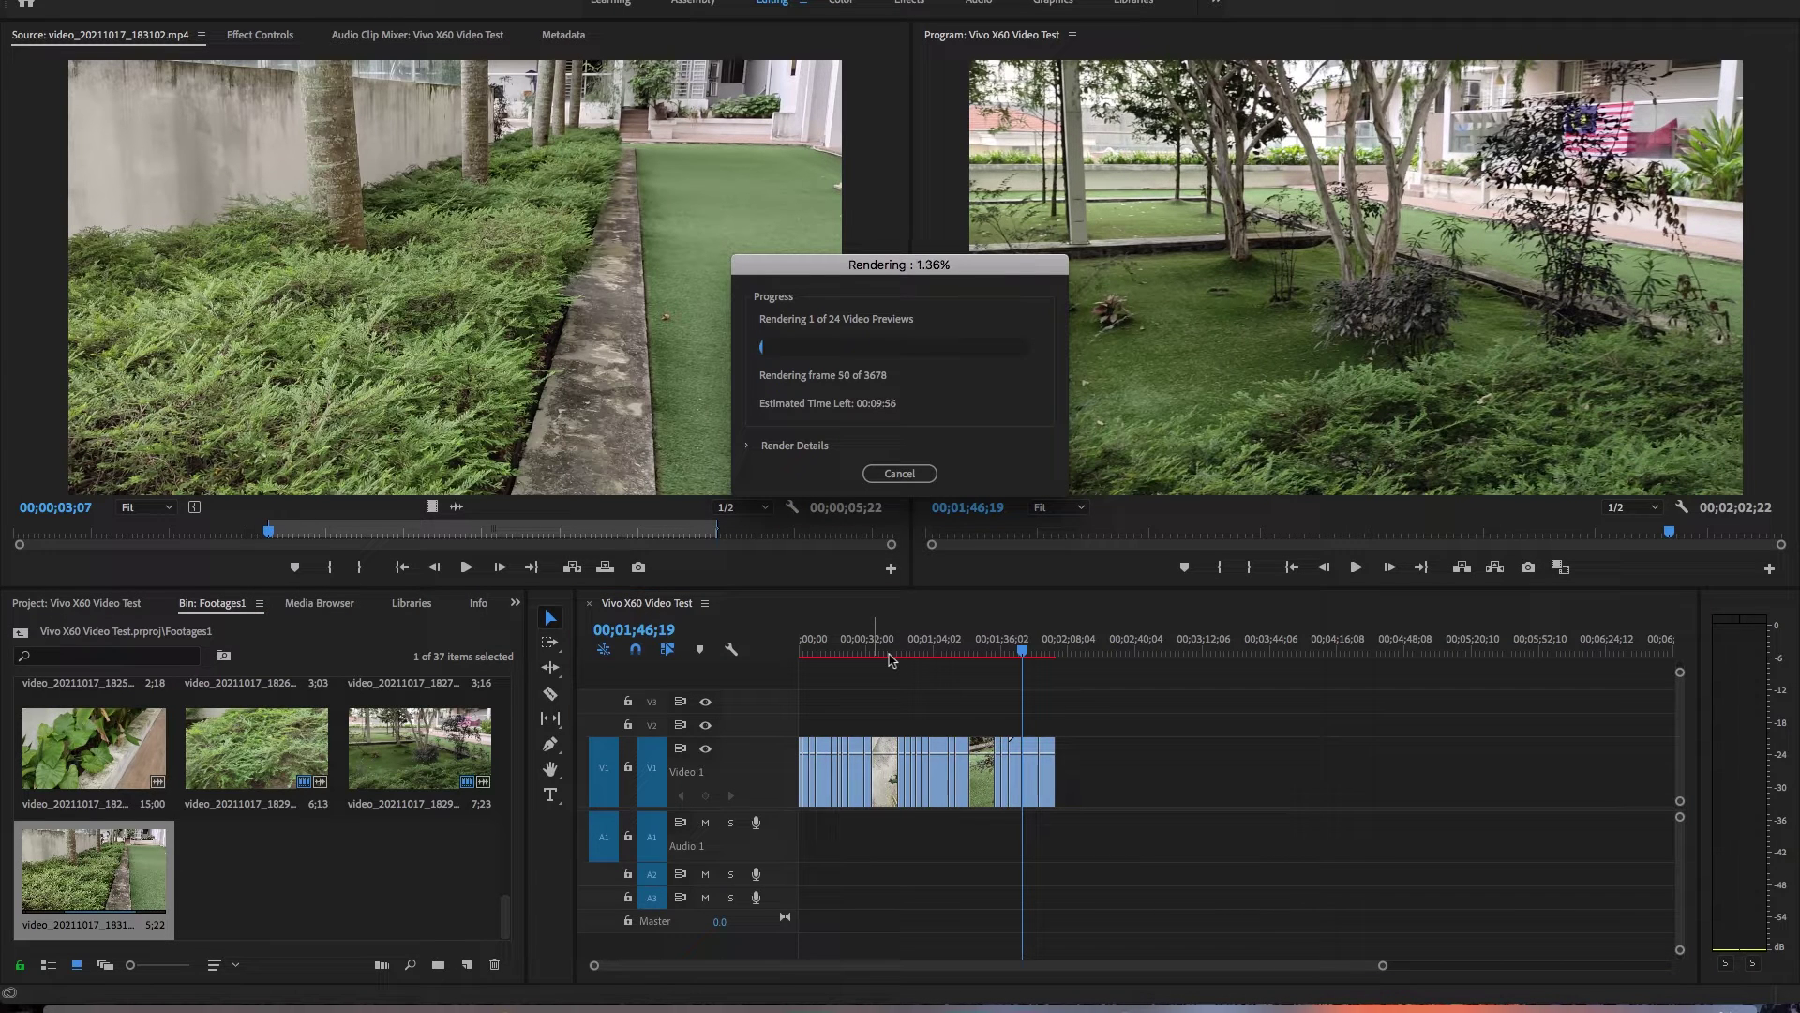
{"action": "left_click", "coordinate": [902, 473]}
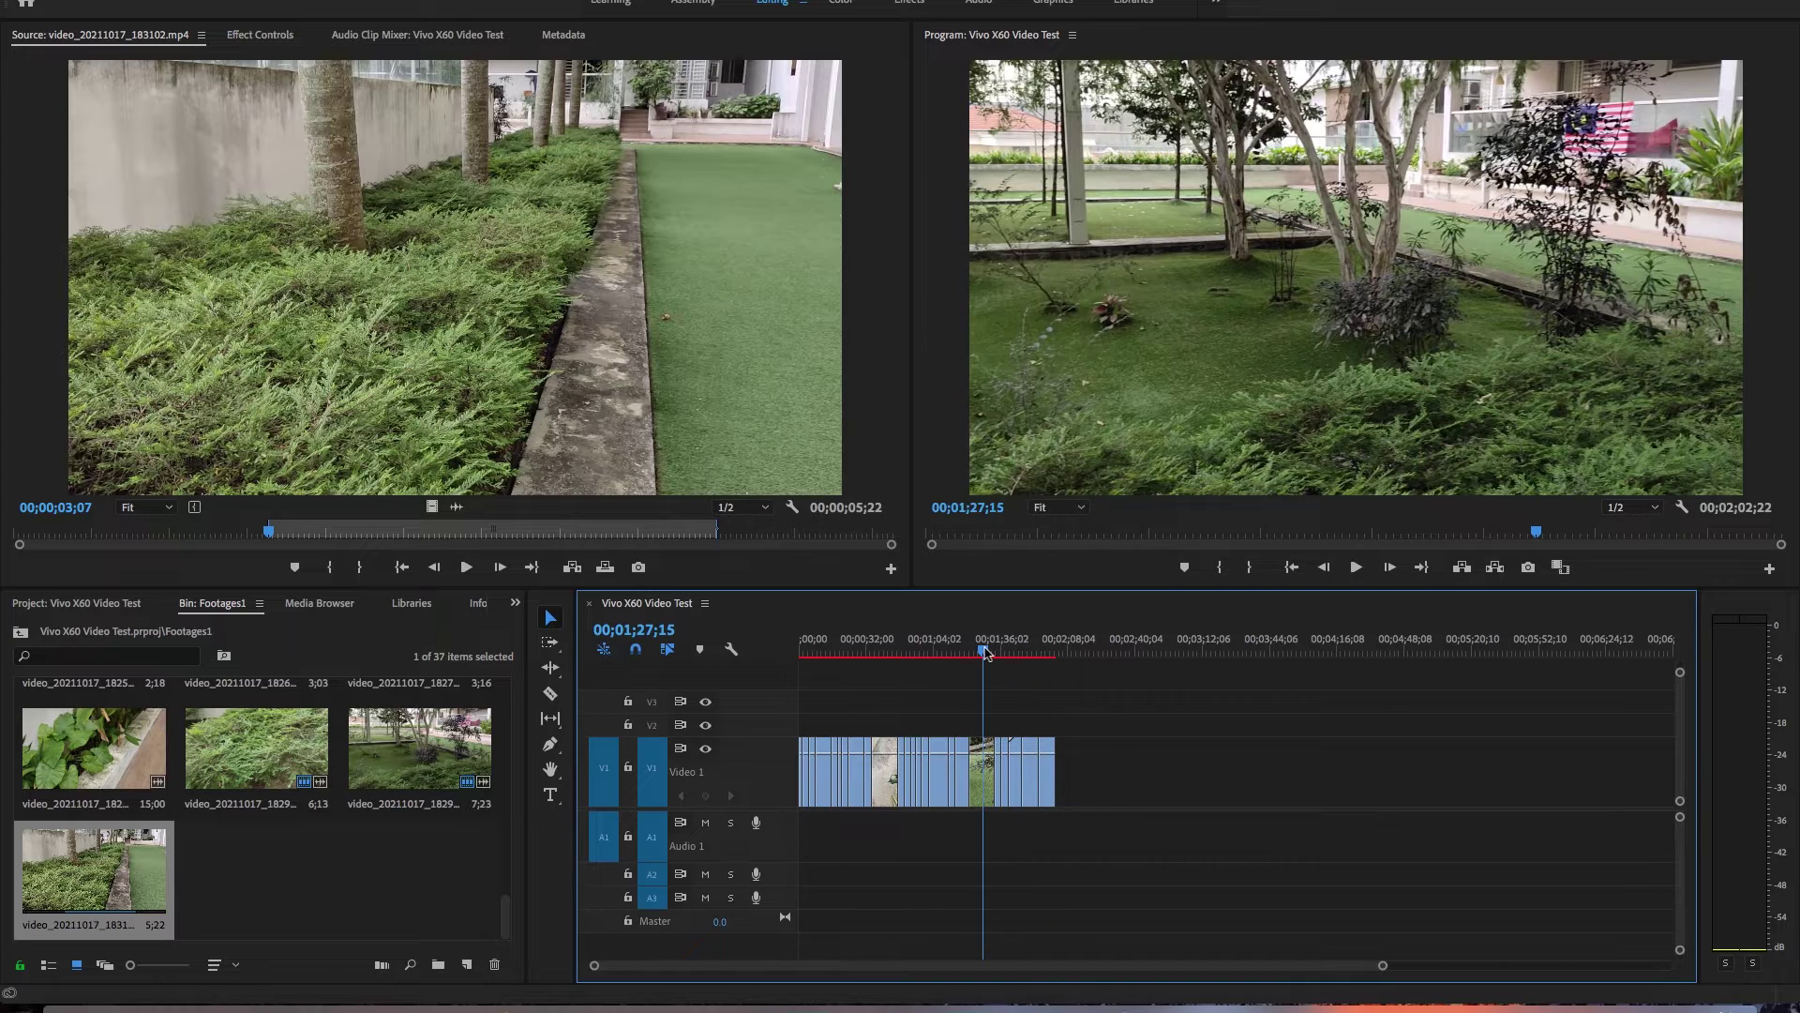
- Apply the Lumetri Color effect from the Color Correction video effects to the last clip, video_20211017_183102.mp4
{"action": "left_click", "coordinate": [515, 604]}
{"action": "left_click", "coordinate": [548, 729]}
{"action": "left_click", "coordinate": [15, 748]}
{"action": "left_click", "coordinate": [14, 747]}
{"action": "left_click", "coordinate": [13, 727]}
{"action": "left_click", "coordinate": [25, 802]}
{"action": "scroll", "coordinate": [128, 925], "scroll_direction": "down", "scroll_amount": 5}
{"action": "left_click_drag", "start_coordinate": [91, 896], "coordinate": [1046, 773]}
- Raise the entire Hue vs Sat curve of the last clip's Lumetri Color effect to strengthen its colours
{"action": "left_click", "coordinate": [256, 37]}
{"action": "left_click", "coordinate": [26, 486]}
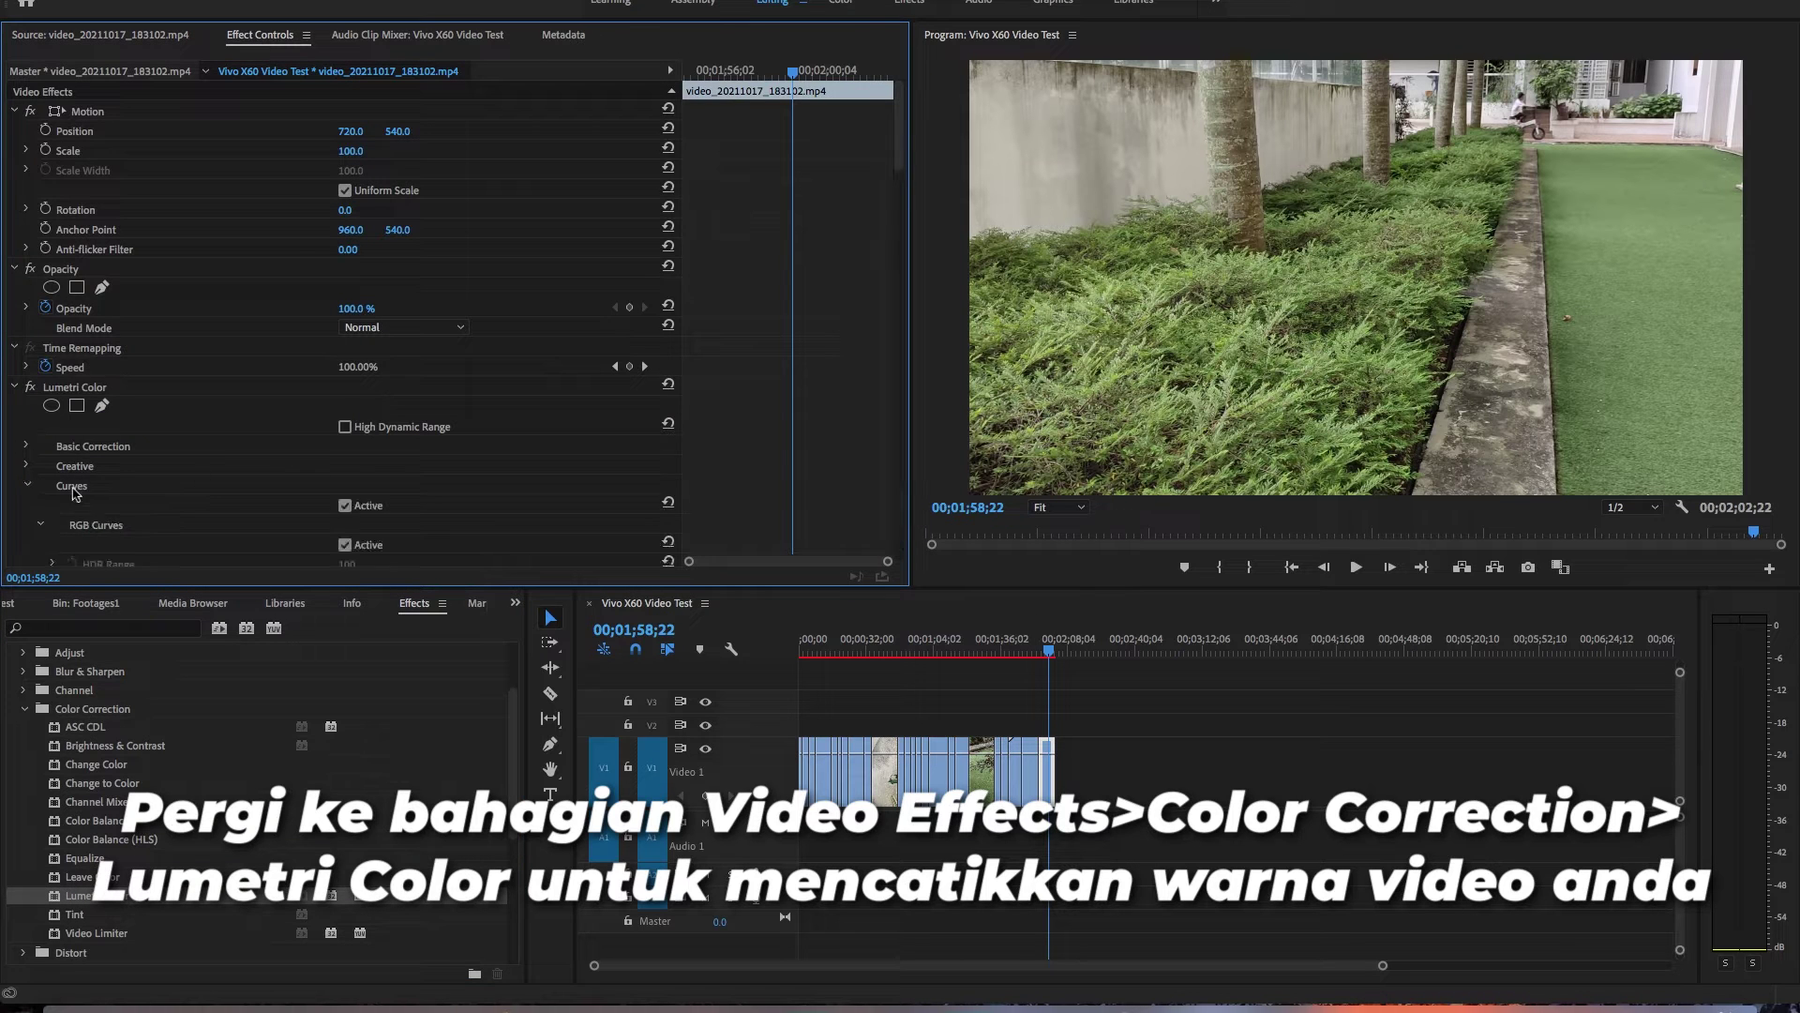
{"action": "scroll", "coordinate": [334, 452], "scroll_direction": "down", "scroll_amount": 8}
{"action": "scroll", "coordinate": [447, 472], "scroll_direction": "up", "scroll_amount": 1}
{"action": "left_click_drag", "start_coordinate": [345, 419], "coordinate": [353, 354]}
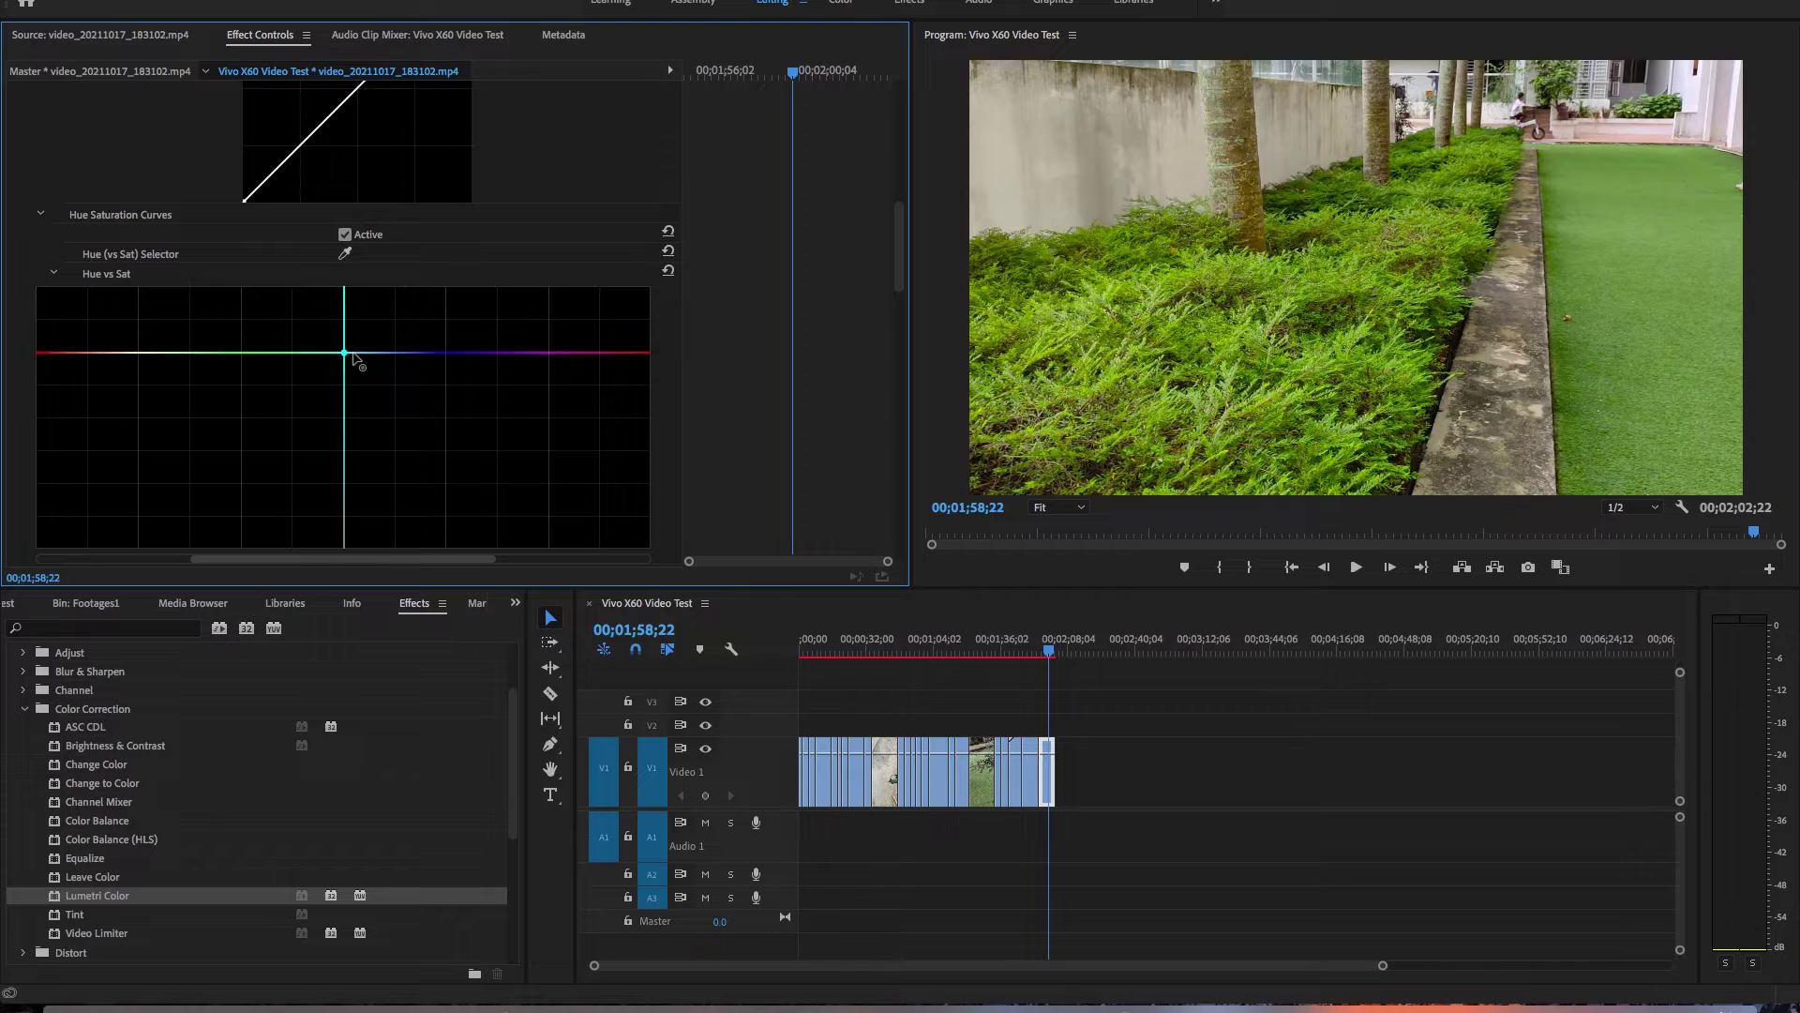
- Bend the midpoint of the last clip's white RGB curve slightly upward
{"action": "left_click_drag", "start_coordinate": [901, 238], "coordinate": [901, 197]}
{"action": "left_click_drag", "start_coordinate": [368, 297], "coordinate": [365, 284]}
{"action": "key", "text": "super+z"}
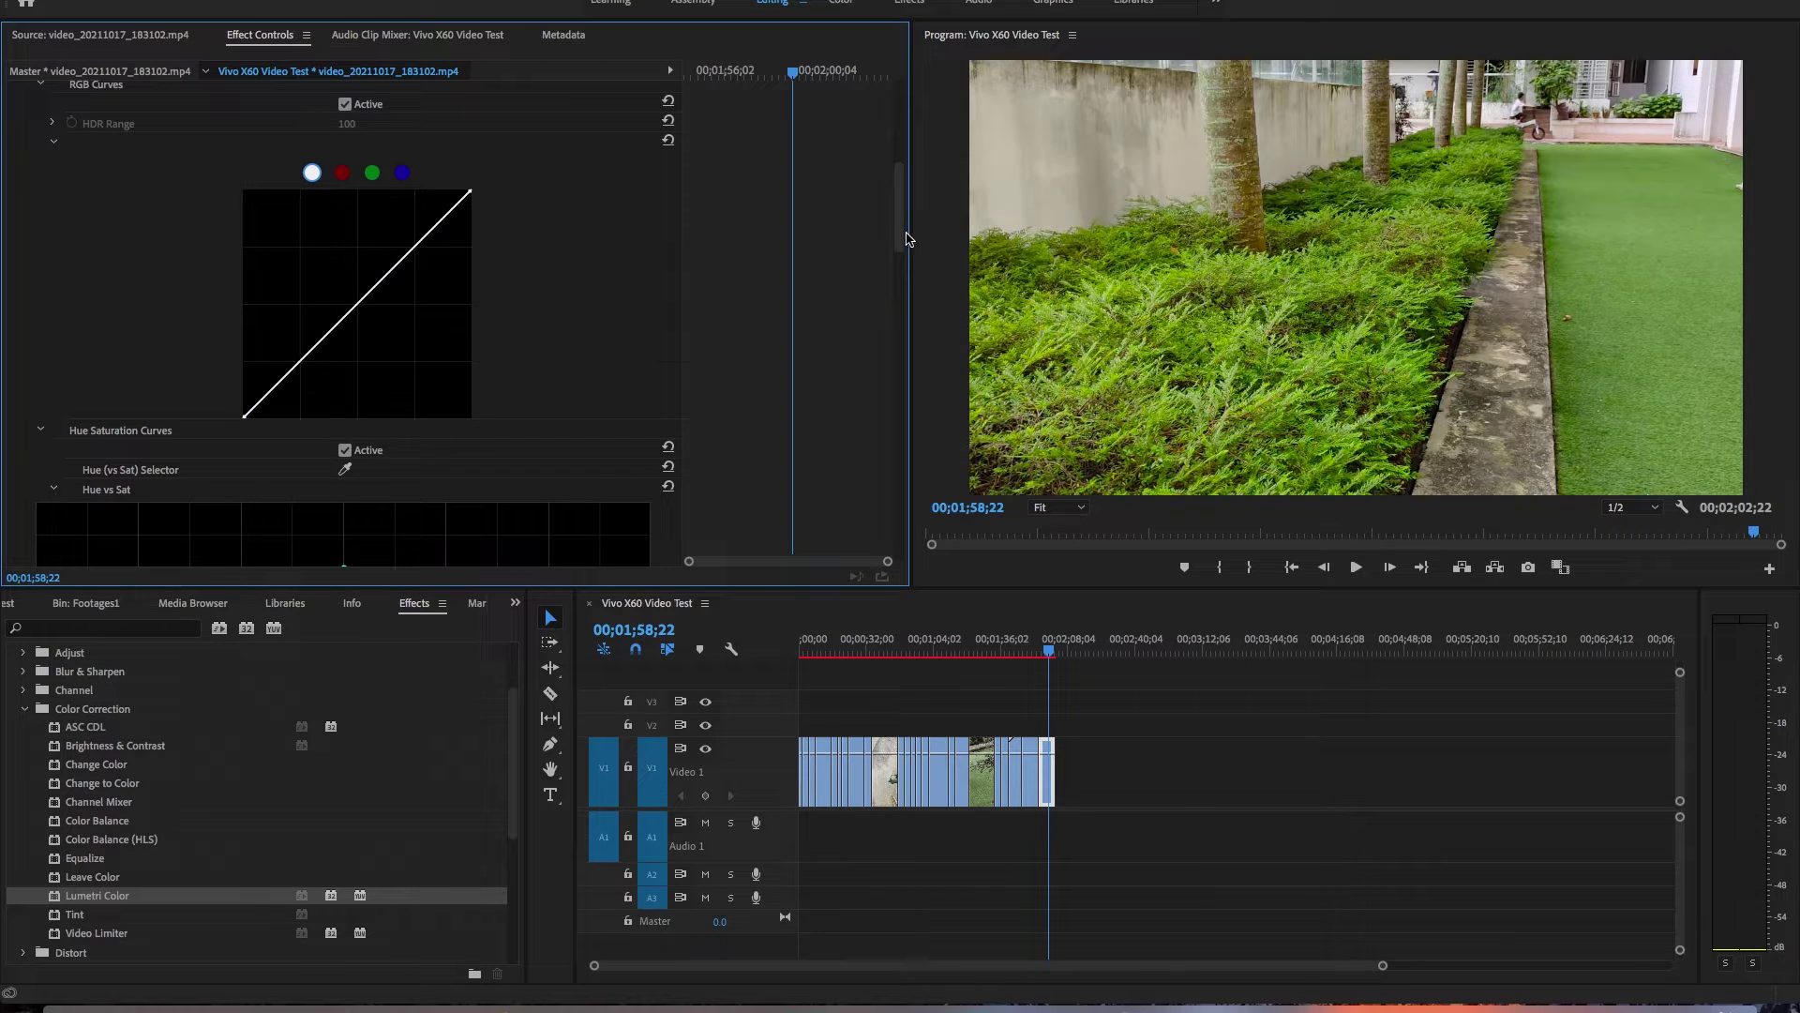
{"action": "key", "text": "super+shift+z"}
- Copy the last clip's Lumetri Color effect onto all the other clips in the sequence
{"action": "left_click_drag", "start_coordinate": [901, 226], "coordinate": [872, 195]}
{"action": "left_click", "coordinate": [86, 114]}
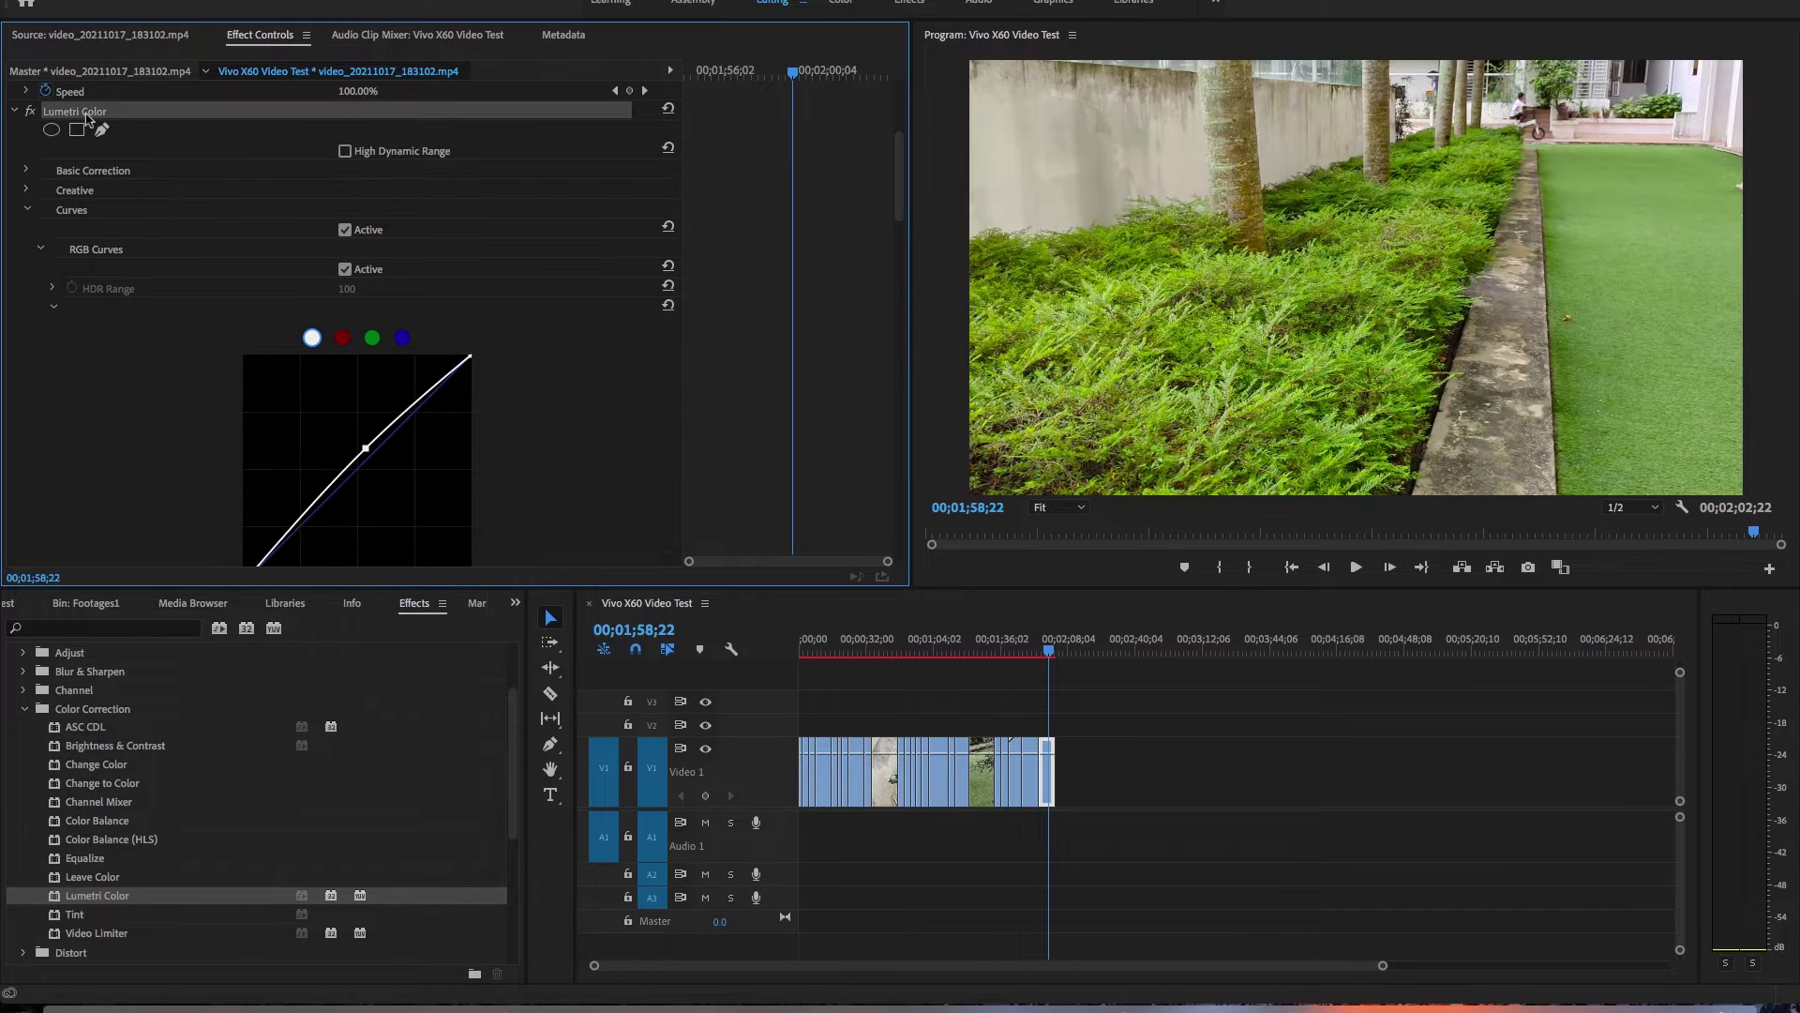
{"action": "left_click_drag", "start_coordinate": [1031, 725], "coordinate": [803, 807]}
{"action": "left_click", "coordinate": [980, 639]}
{"action": "key", "text": "super+v"}
- Check the graded clips at several points in the sequence and undo the pasted Lumetri Color effect
{"action": "scroll", "coordinate": [997, 747], "scroll_direction": "up", "scroll_amount": 4}
{"action": "scroll", "coordinate": [1009, 741], "scroll_direction": "down", "scroll_amount": 1}
{"action": "left_click", "coordinate": [1013, 641]}
{"action": "left_click", "coordinate": [1136, 641]}
{"action": "scroll", "coordinate": [1004, 704], "scroll_direction": "down", "scroll_amount": 1}
{"action": "left_click", "coordinate": [1005, 703]}
{"action": "left_click_drag", "start_coordinate": [726, 966], "coordinate": [671, 972]}
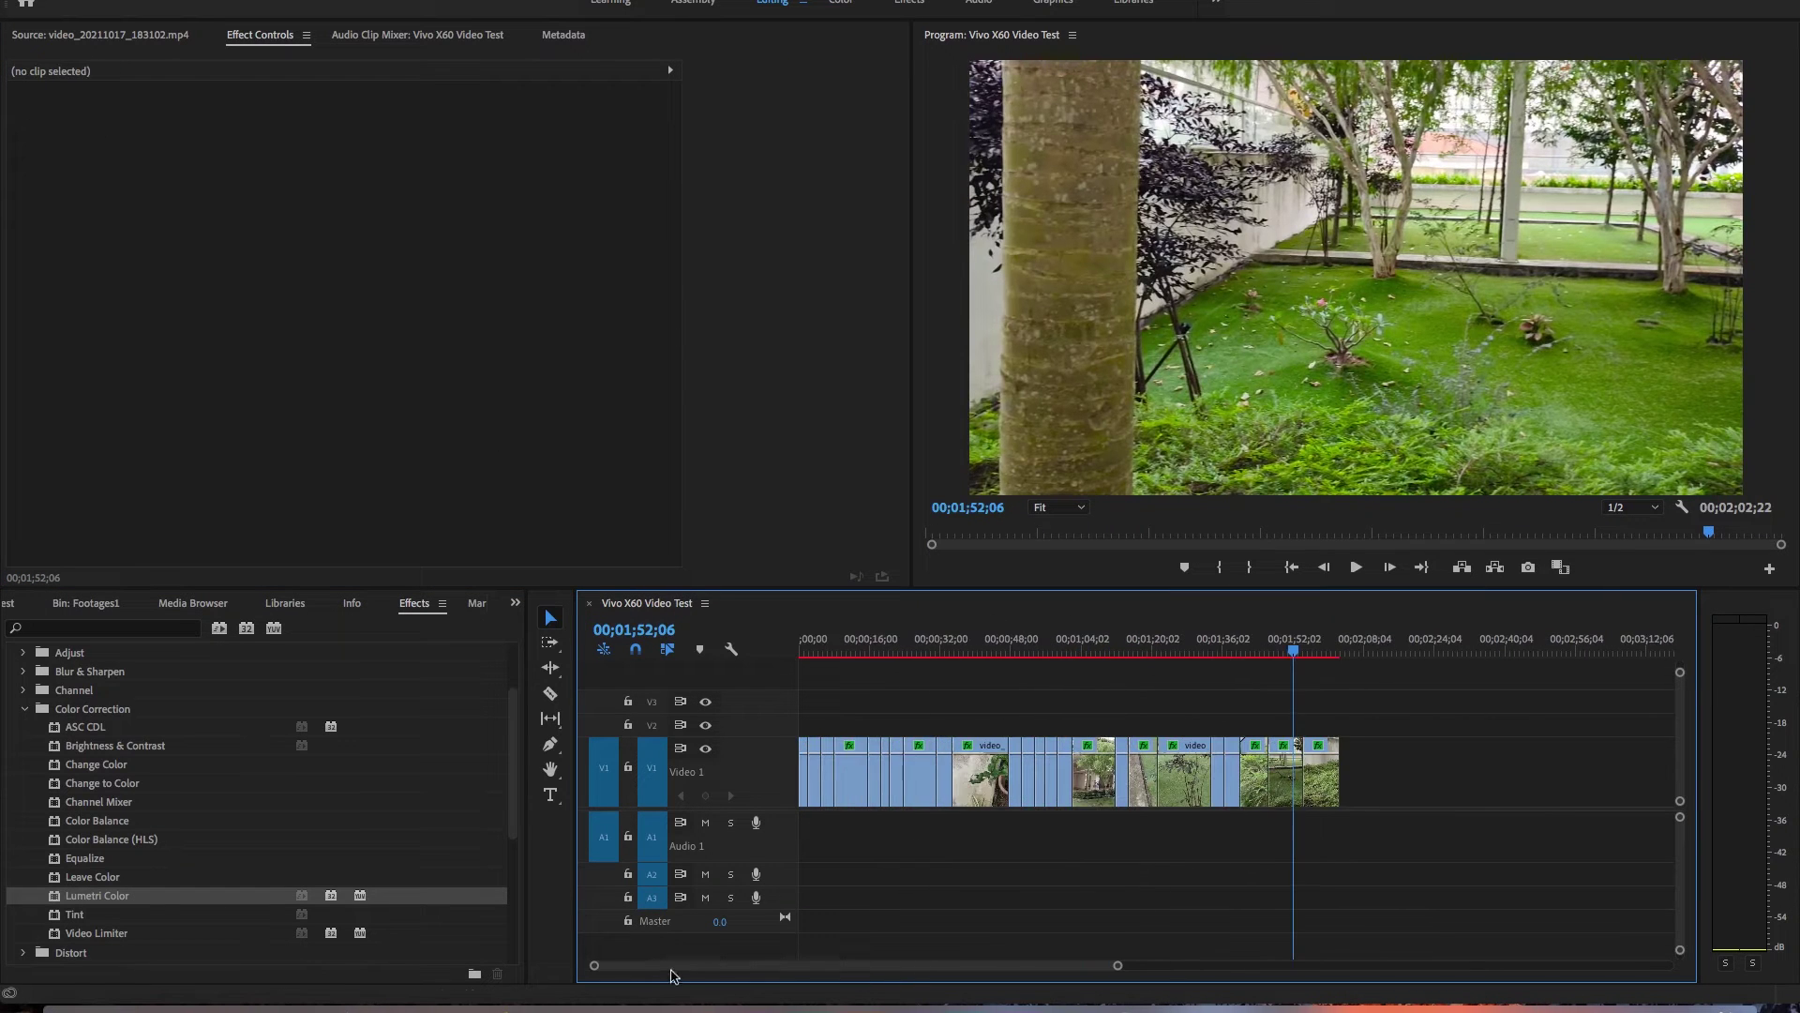
{"action": "left_click", "coordinate": [1282, 643]}
{"action": "key", "text": "super+z"}
- In the last clip's Lumetri Basic Correction, set Contrast to 10, Shadows to -10 and Blacks to -10
{"action": "left_click", "coordinate": [1318, 643]}
{"action": "left_click", "coordinate": [1320, 778]}
{"action": "scroll", "coordinate": [450, 450], "scroll_direction": "down", "scroll_amount": 4}
{"action": "scroll", "coordinate": [448, 459], "scroll_direction": "up", "scroll_amount": 6}
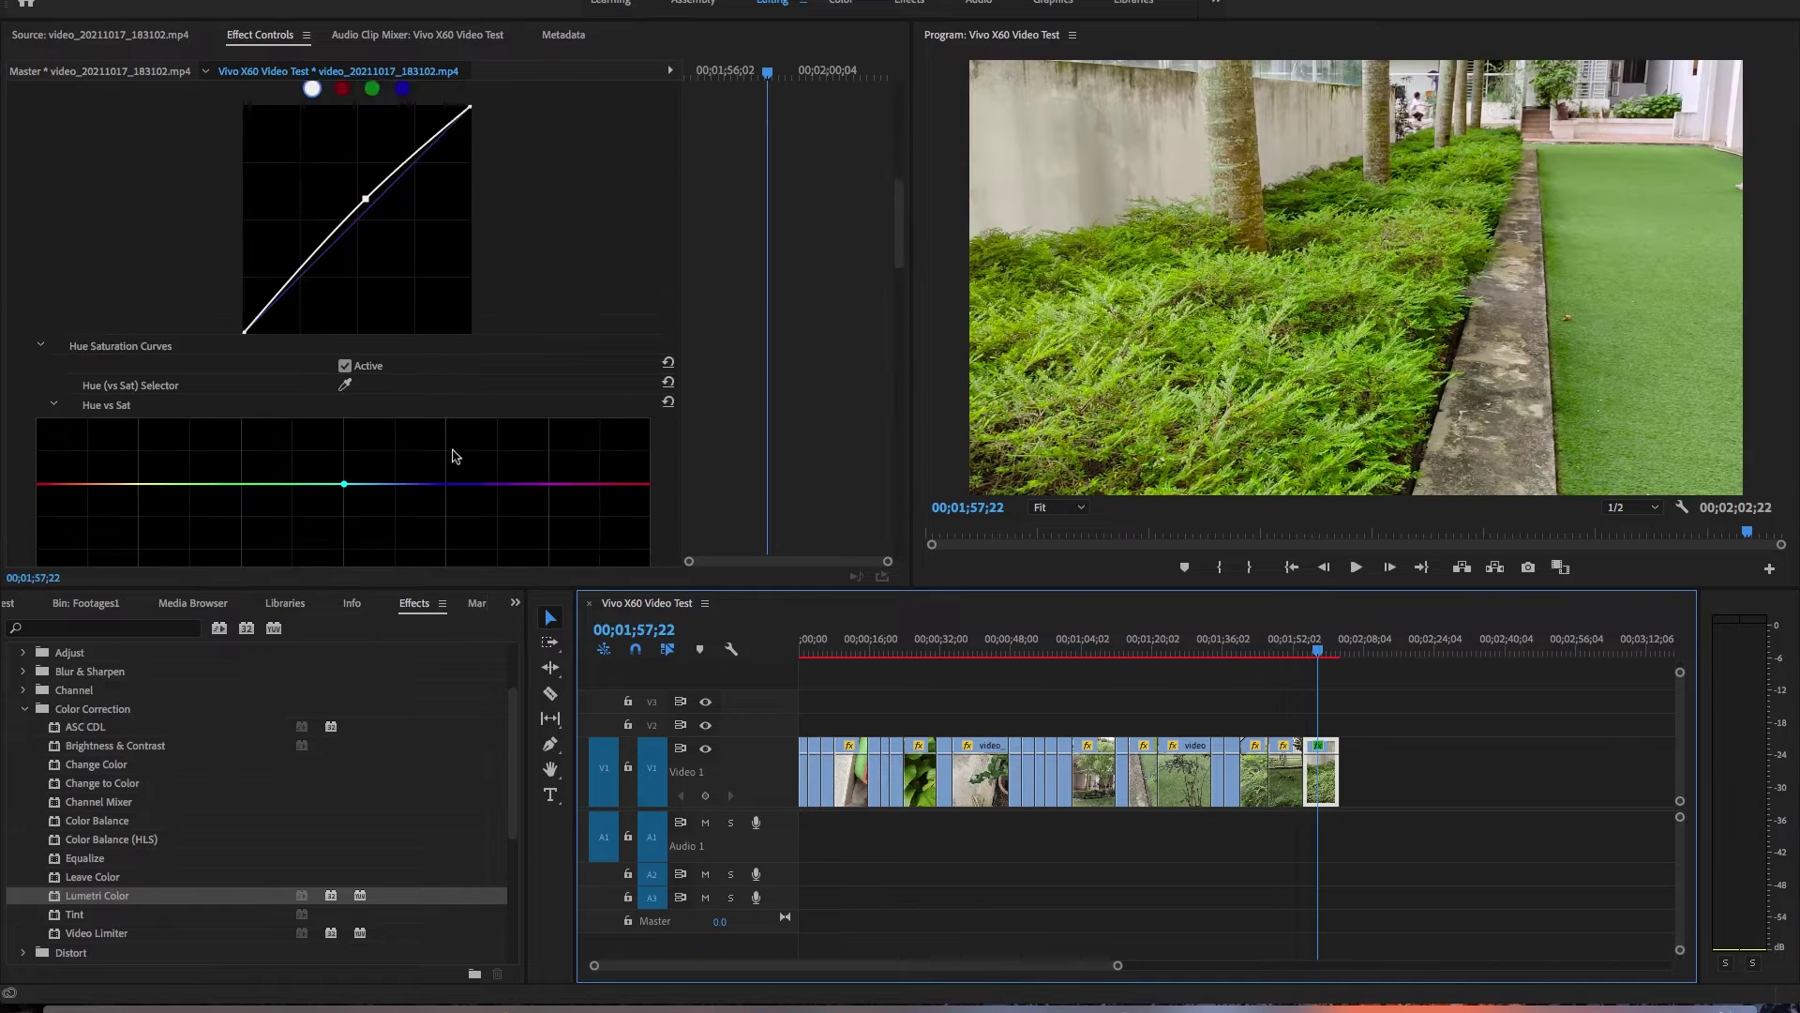
{"action": "left_click", "coordinate": [27, 222]}
{"action": "left_click", "coordinate": [28, 222]}
{"action": "left_click", "coordinate": [27, 203]}
{"action": "key", "text": "super+z"}
{"action": "mouse_move", "coordinate": [348, 361]}
{"action": "left_mouse_down"}
{"action": "mouse_move", "coordinate": [388, 392]}
{"action": "mouse_move", "coordinate": [350, 385]}
{"action": "left_mouse_up"}
{"action": "key", "text": "super+z"}
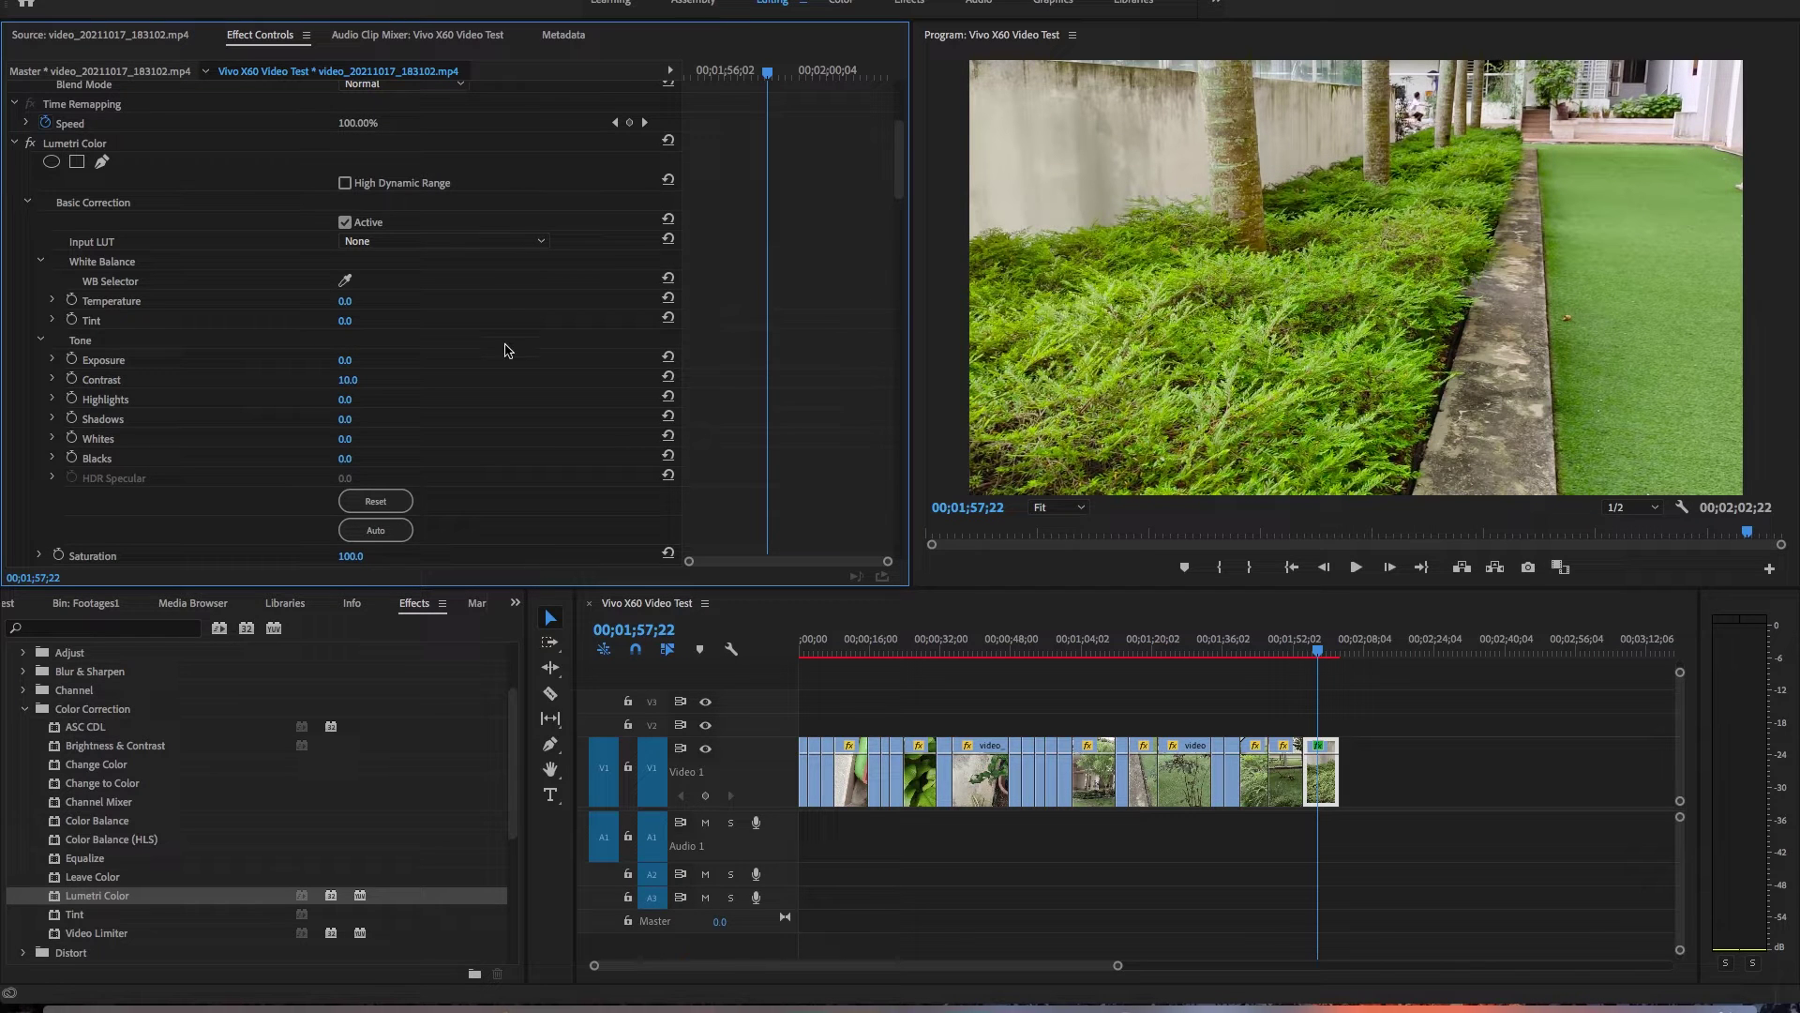
{"action": "mouse_move", "coordinate": [365, 459]}
{"action": "left_mouse_down"}
{"action": "mouse_move", "coordinate": [344, 469]}
{"action": "mouse_move", "coordinate": [363, 439]}
{"action": "mouse_move", "coordinate": [346, 442]}
{"action": "left_mouse_up"}
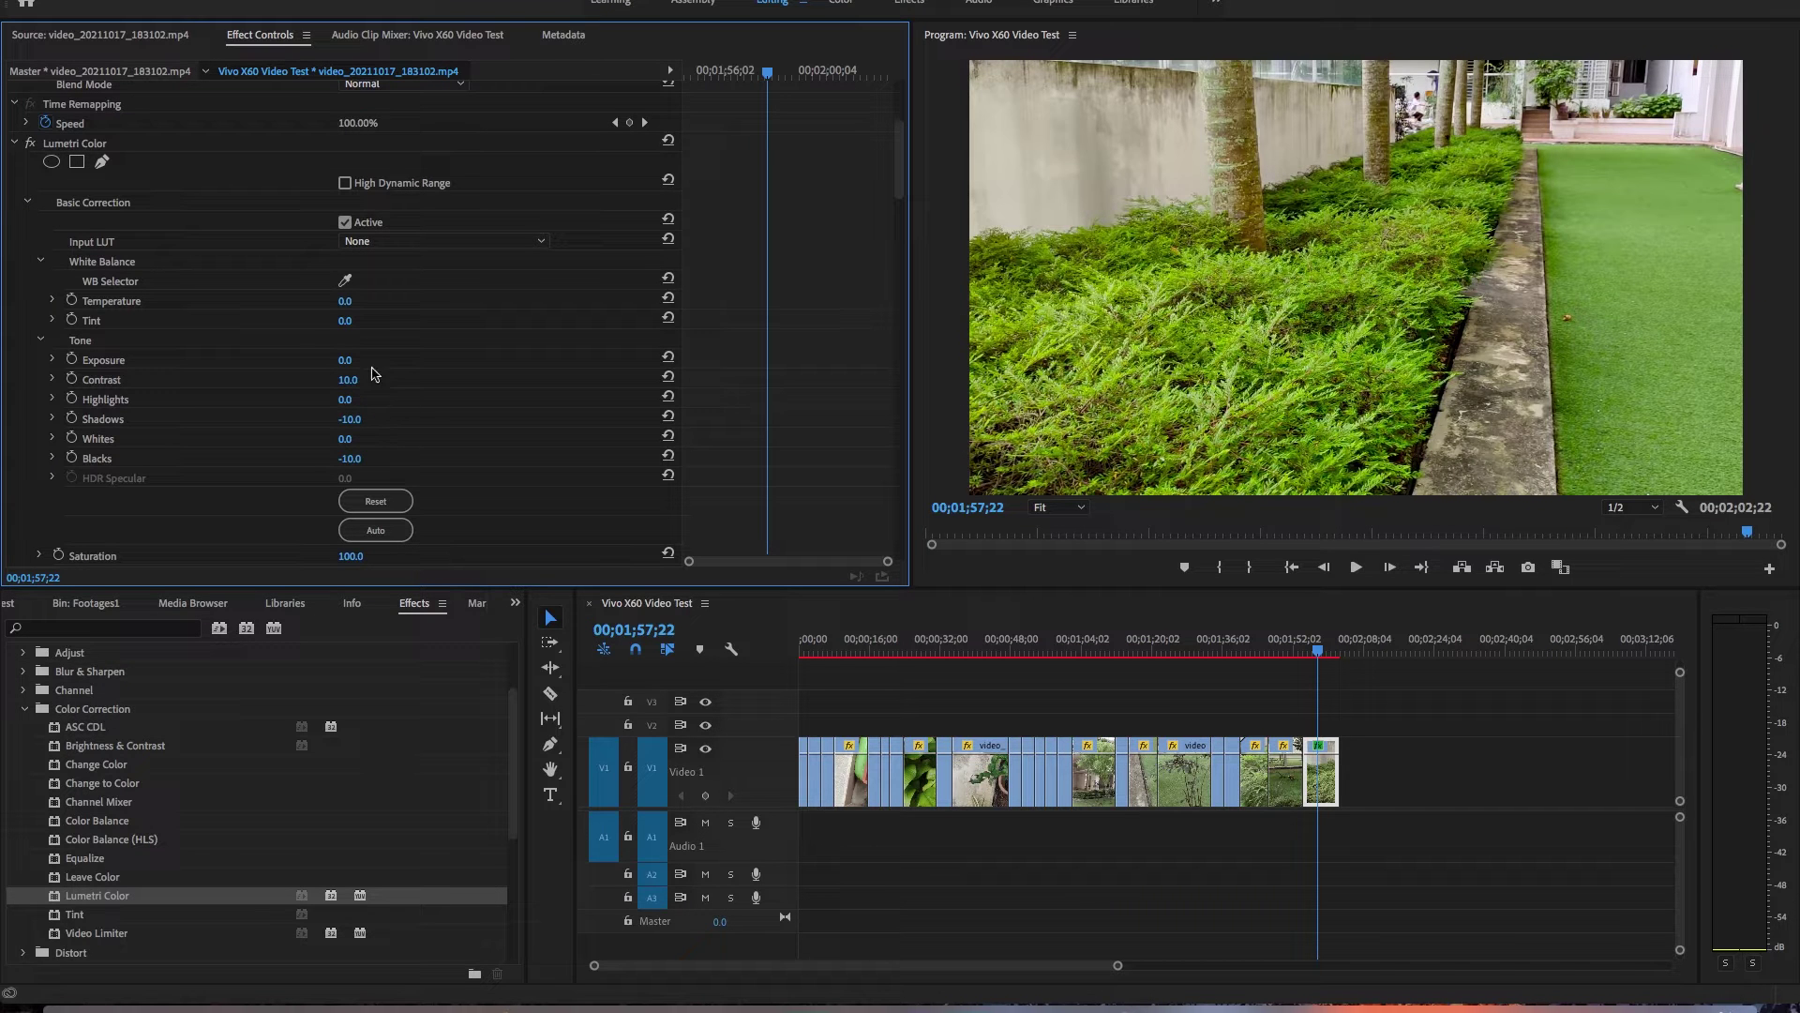
- Reshape the last clip's white RGB curve into a gentle S with a raised upper point and a lowered lower point
{"action": "left_click_drag", "start_coordinate": [899, 168], "coordinate": [899, 250]}
{"action": "left_click_drag", "start_coordinate": [337, 363], "coordinate": [338, 377]}
{"action": "double_click", "coordinate": [418, 353]}
{"action": "left_click_drag", "start_coordinate": [394, 314], "coordinate": [395, 295]}
{"action": "left_click_drag", "start_coordinate": [324, 385], "coordinate": [315, 402]}
{"action": "left_click_drag", "start_coordinate": [396, 295], "coordinate": [405, 295]}
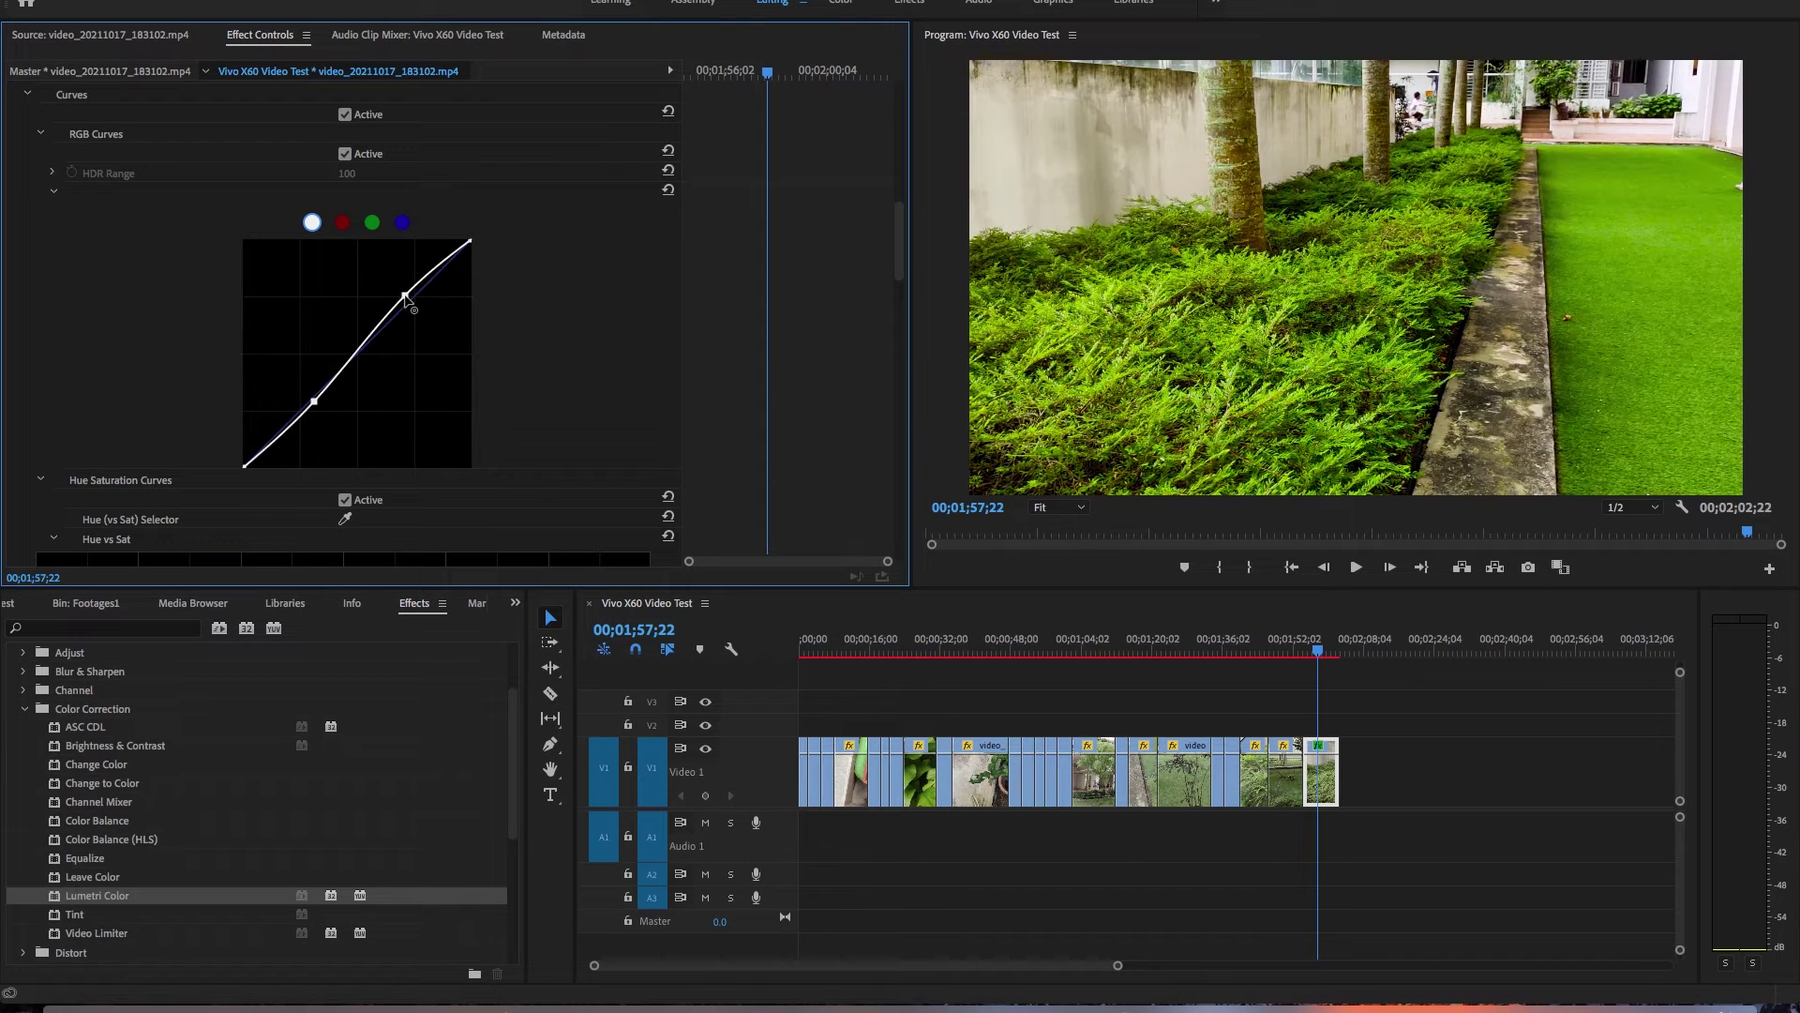
{"action": "left_click_drag", "start_coordinate": [315, 401], "coordinate": [317, 410]}
{"action": "left_click_drag", "start_coordinate": [405, 296], "coordinate": [400, 289]}
{"action": "left_click_drag", "start_coordinate": [317, 410], "coordinate": [314, 406]}
- Apply the last clip's revised Lumetri Color settings to all the other clips in the sequence
{"action": "left_click_drag", "start_coordinate": [900, 220], "coordinate": [902, 122]}
{"action": "left_click", "coordinate": [52, 255]}
{"action": "left_click_drag", "start_coordinate": [1291, 724], "coordinate": [732, 879]}
{"action": "left_click", "coordinate": [1292, 646]}
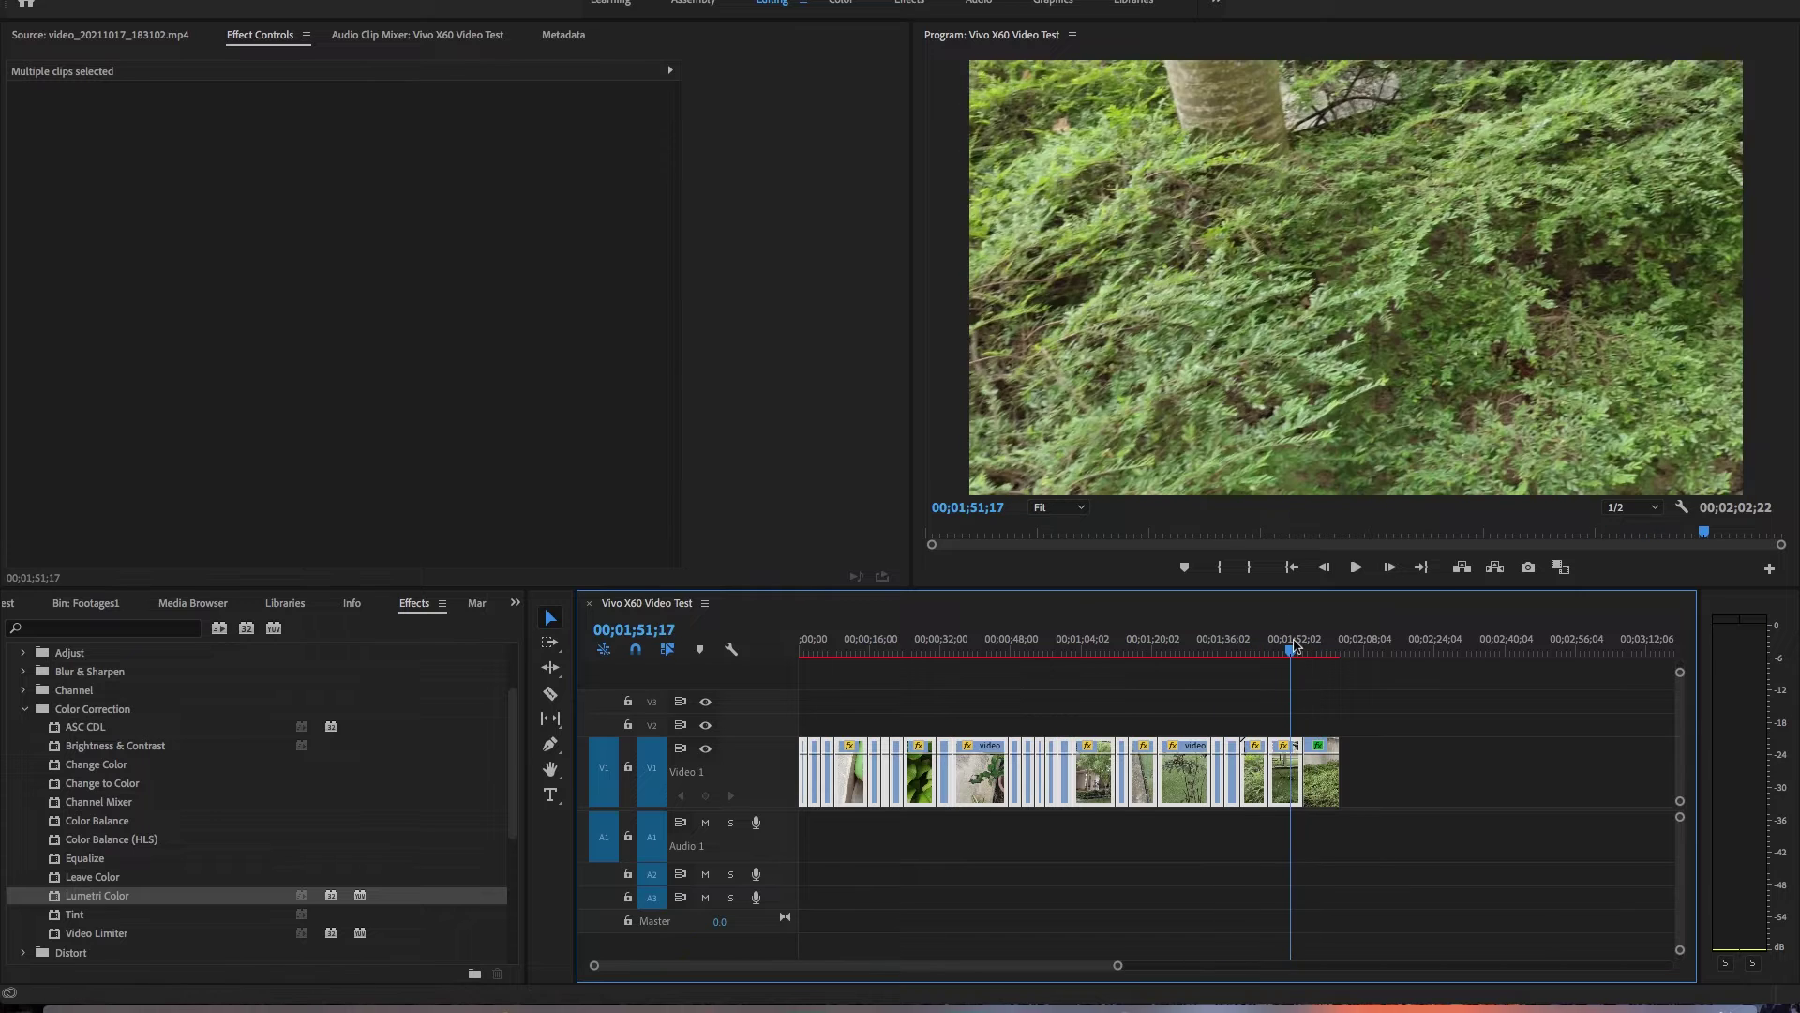
{"action": "left_click", "coordinate": [1356, 680]}
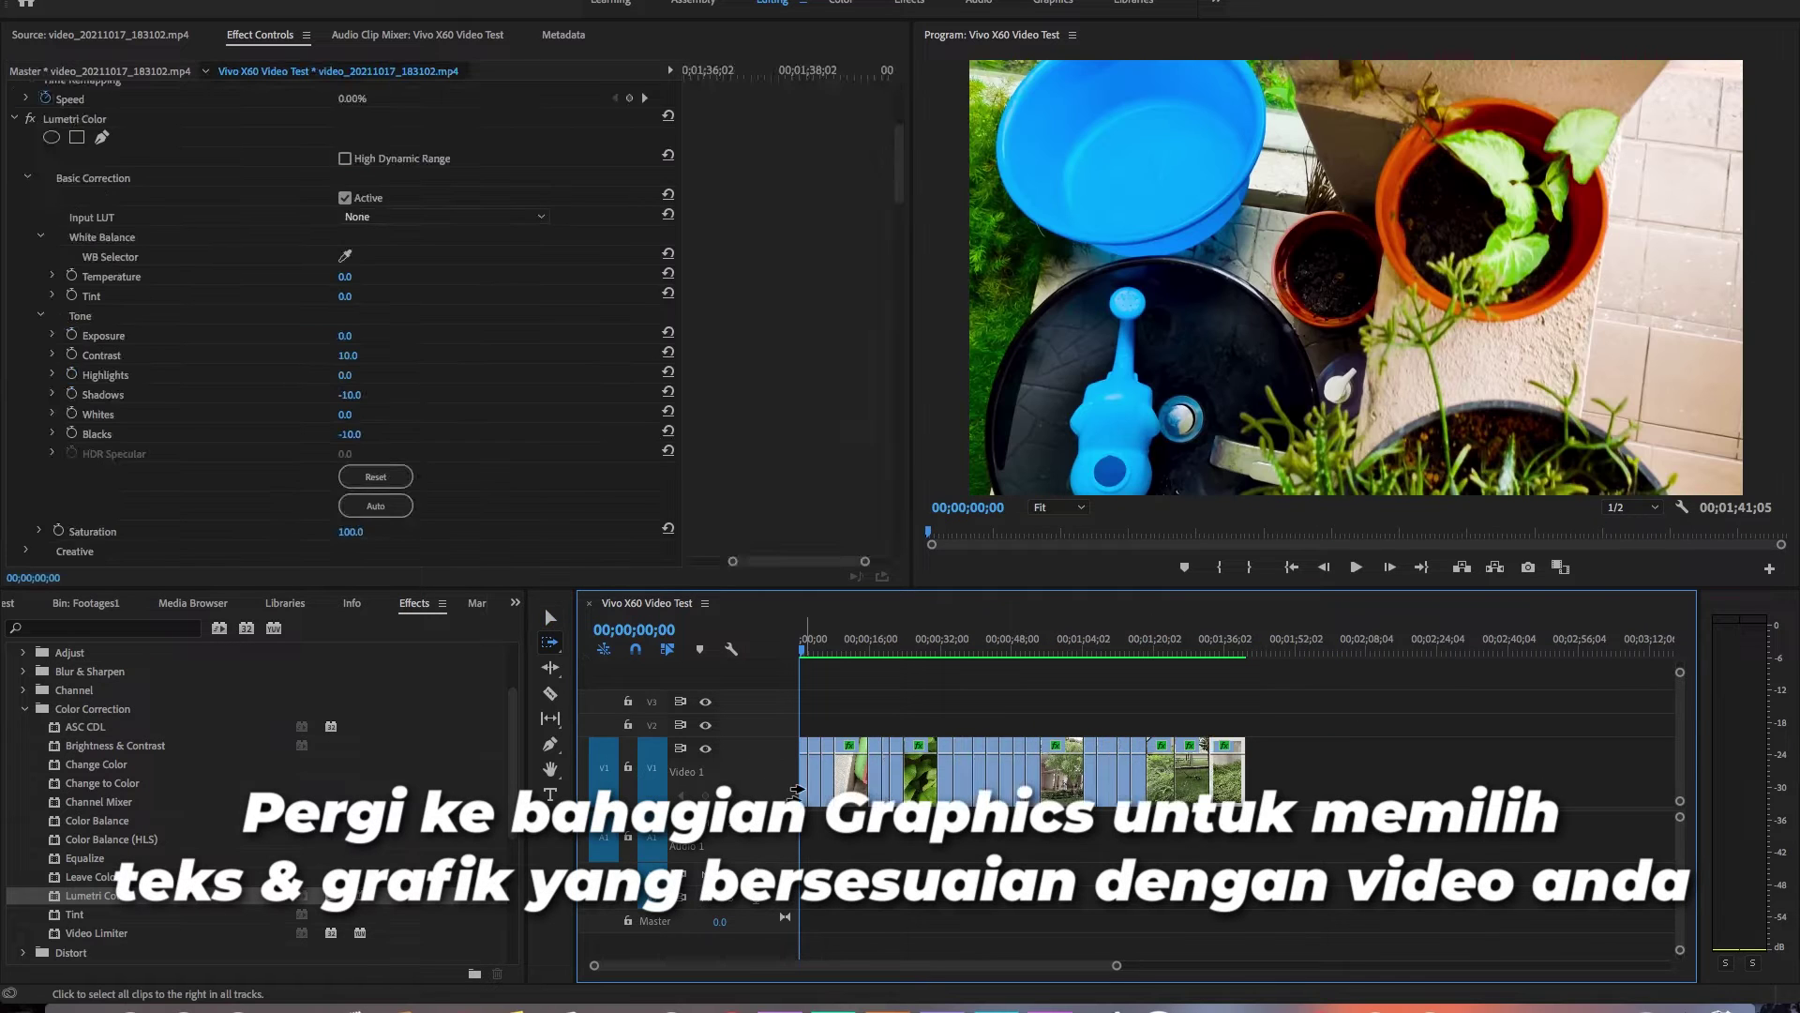
- Shift all clips about 27 seconds later to leave an empty stretch at the start of the sequence
{"action": "left_click_drag", "start_coordinate": [814, 788], "coordinate": [932, 788]}
{"action": "key", "text": "v"}
{"action": "left_click", "coordinate": [883, 779]}
{"action": "left_click", "coordinate": [896, 703]}
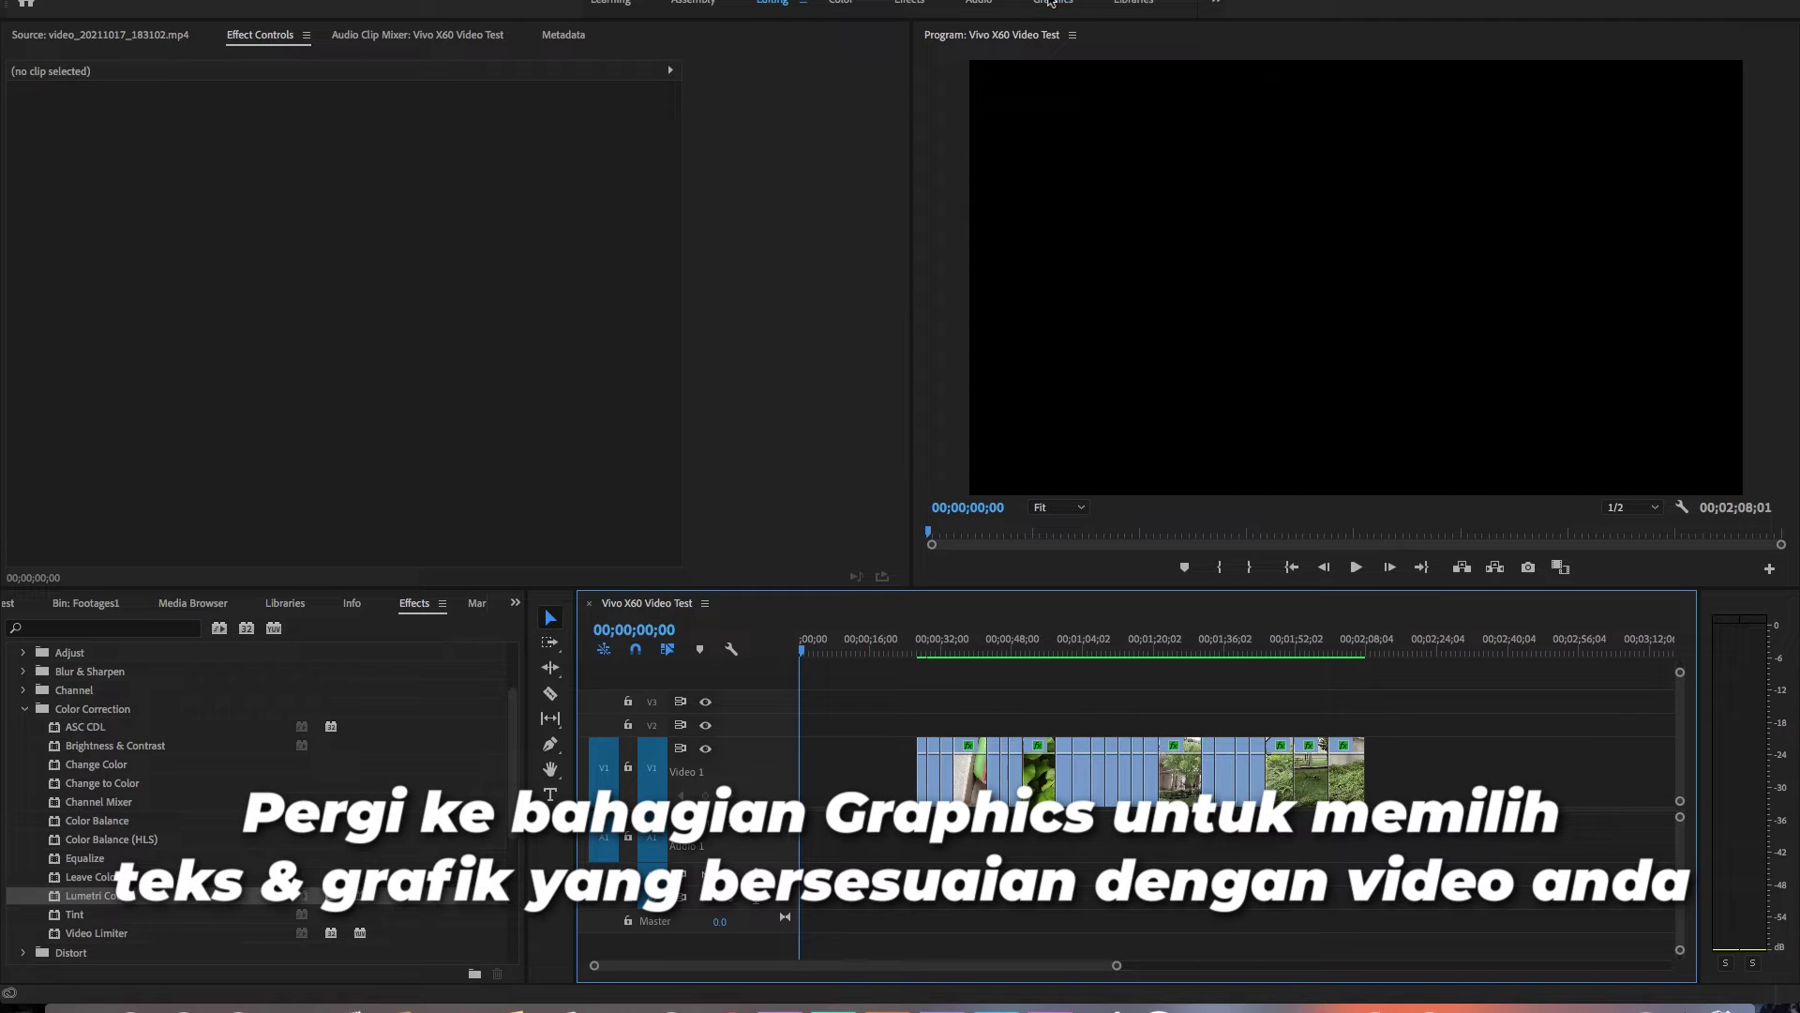
- Switch to the Graphics workspace and browse the motion graphics templates down to the numbered titles
{"action": "left_click", "coordinate": [1053, 3]}
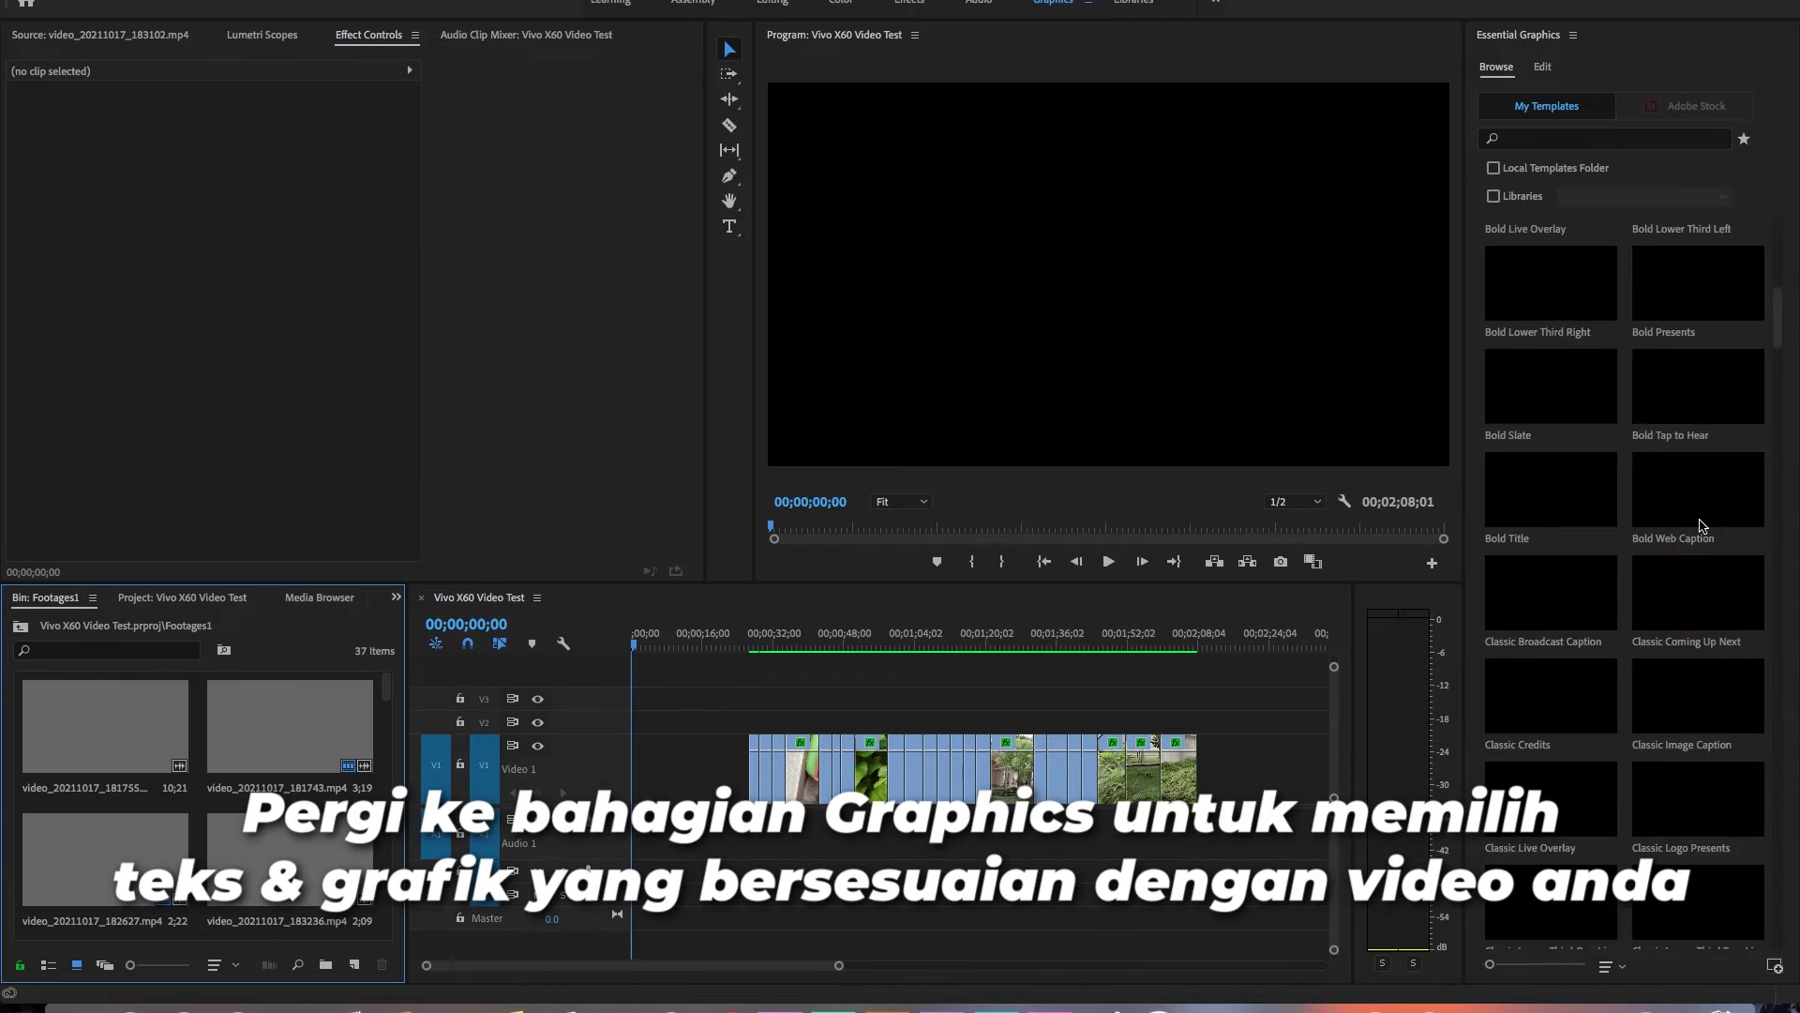
{"action": "scroll", "coordinate": [1687, 741], "scroll_direction": "down", "scroll_amount": 5}
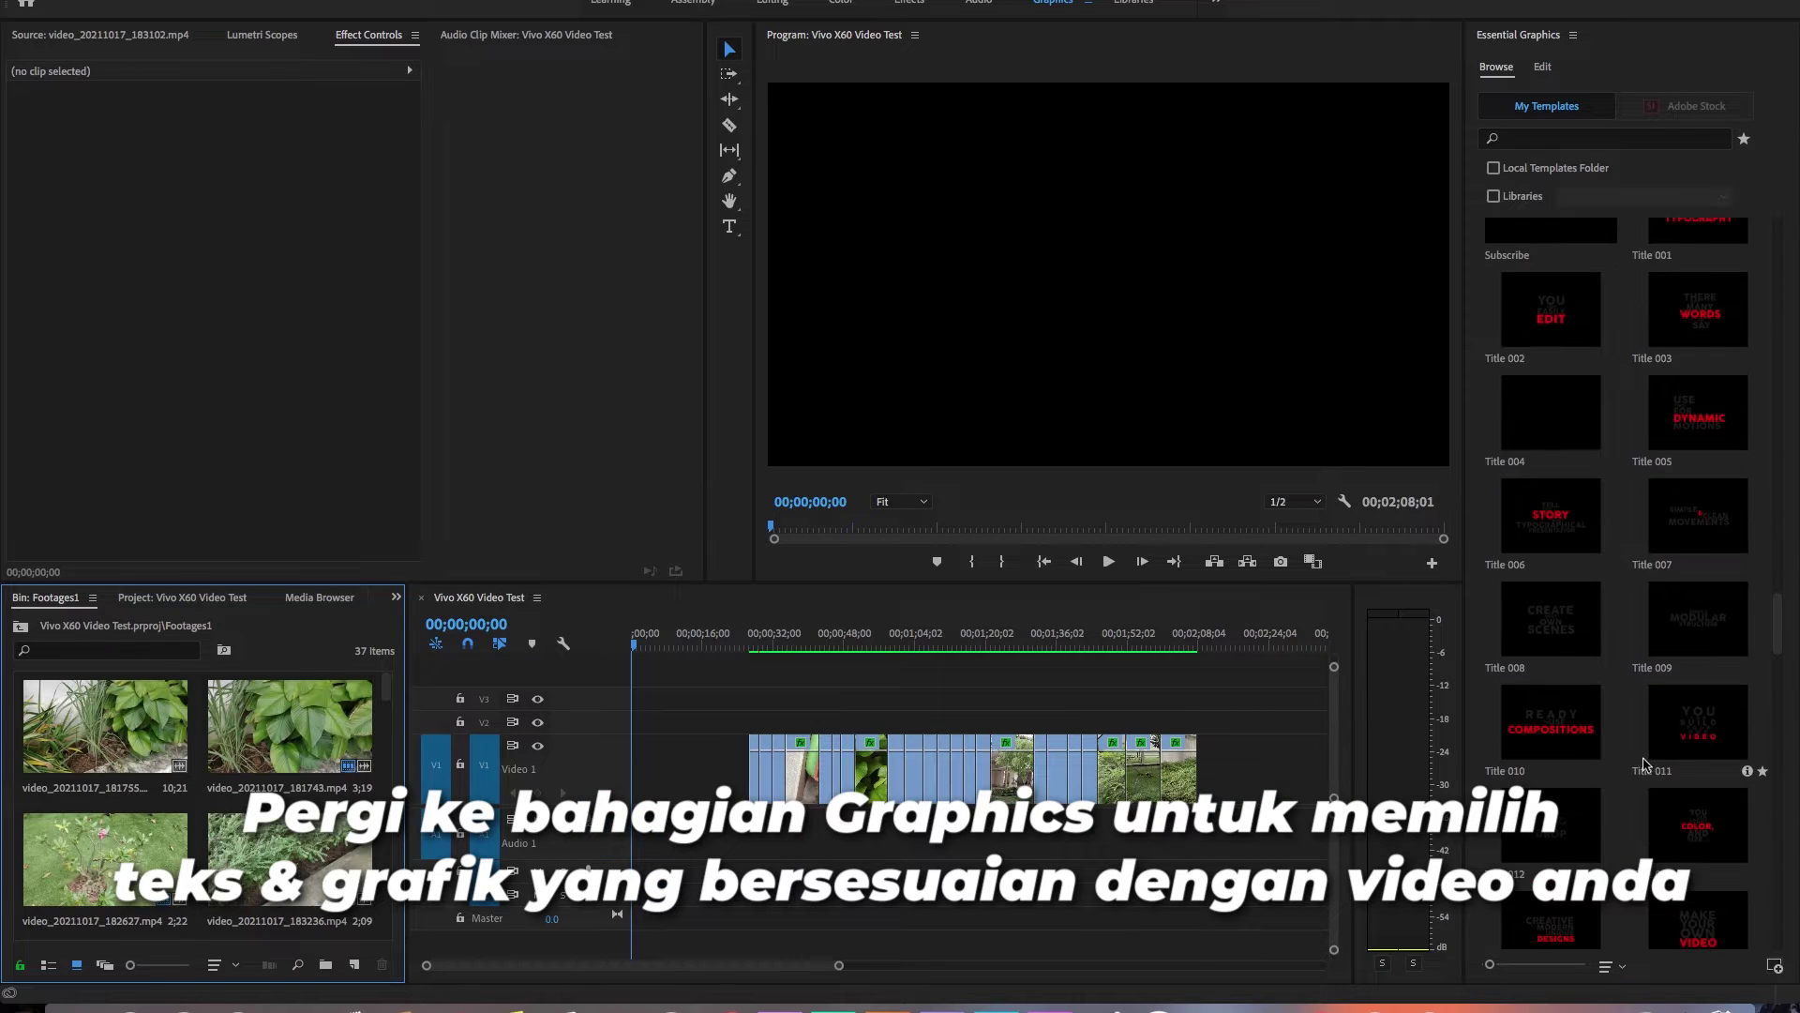
{"action": "scroll", "coordinate": [1631, 755], "scroll_direction": "down", "scroll_amount": 7}
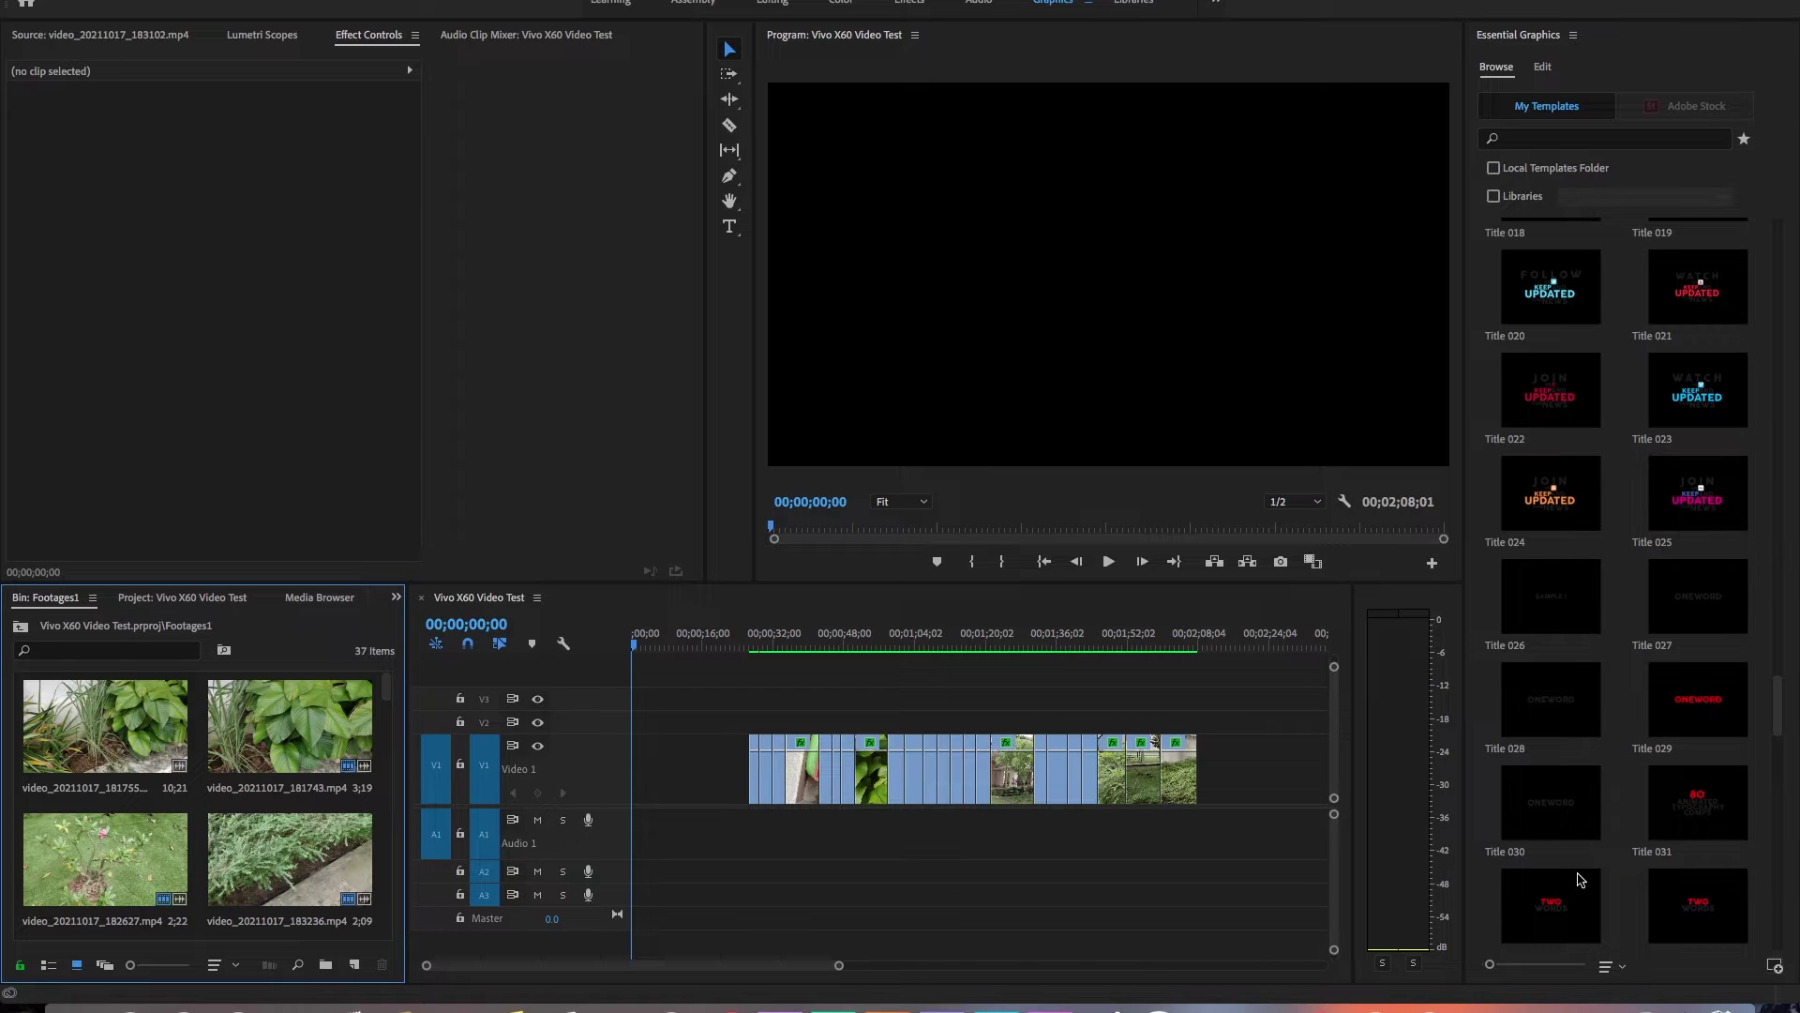
{"action": "scroll", "coordinate": [1581, 879], "scroll_direction": "down", "scroll_amount": 6}
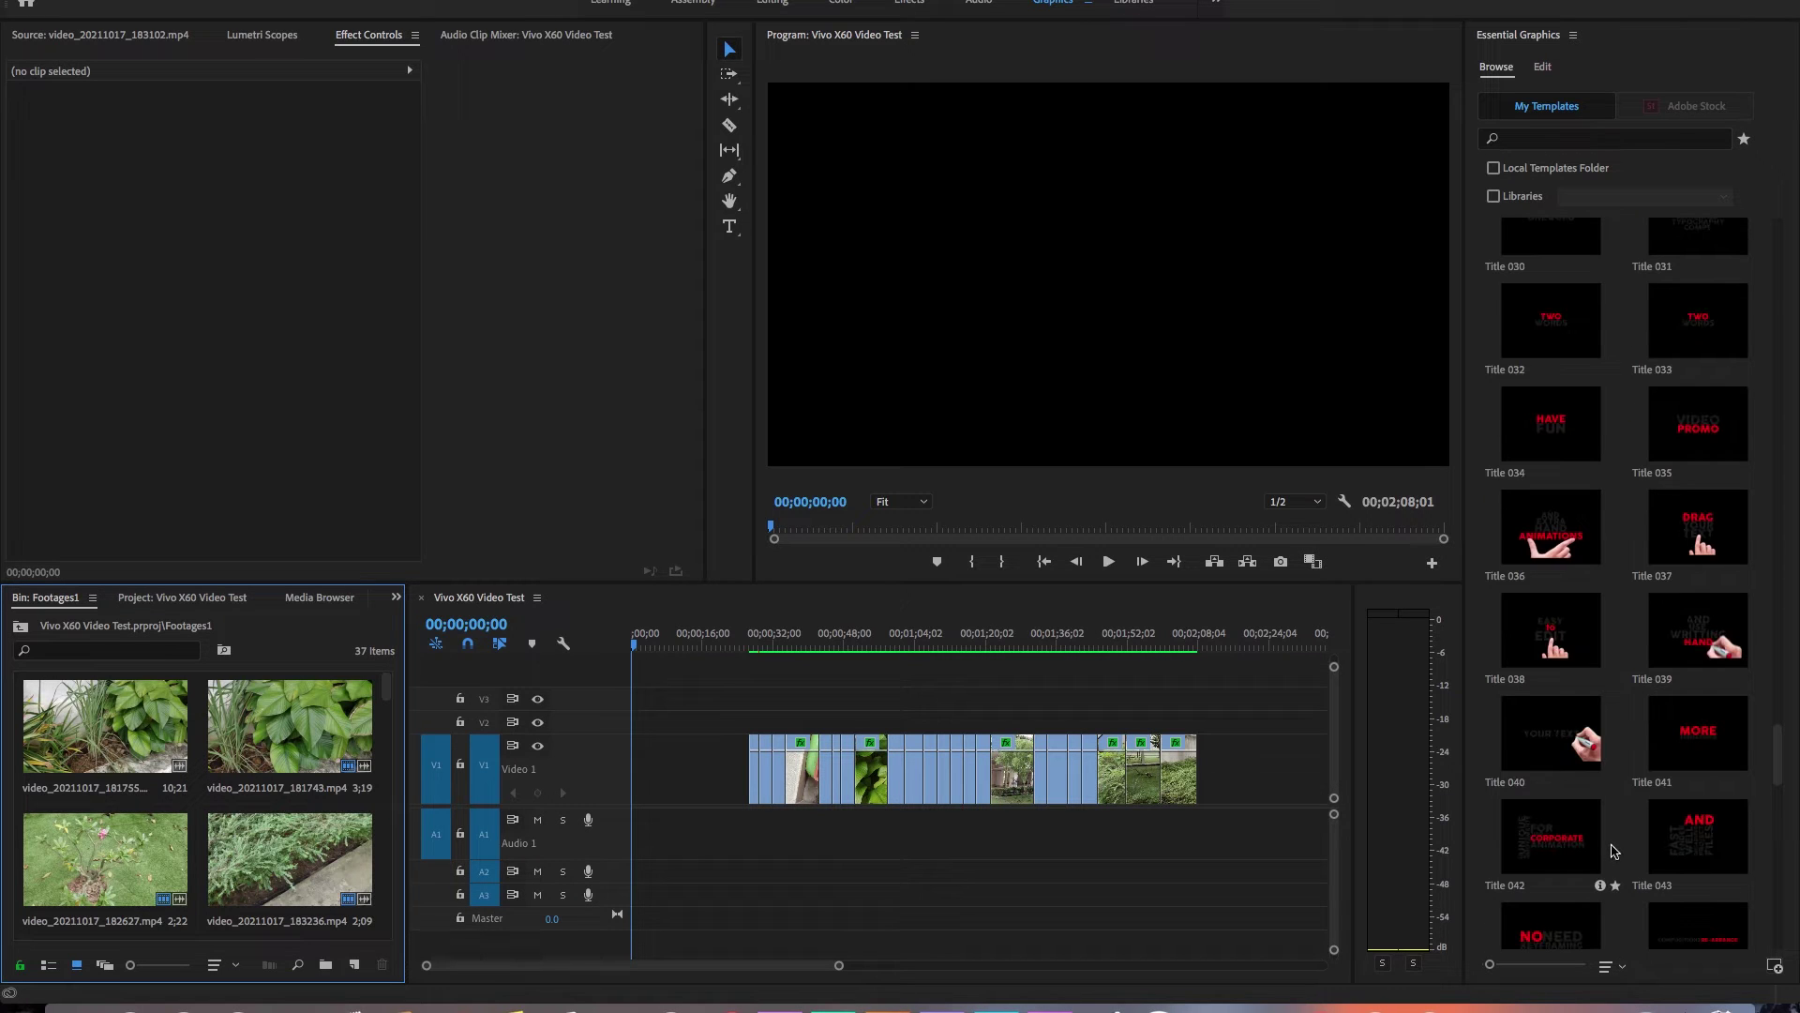
{"action": "scroll", "coordinate": [1660, 766], "scroll_direction": "down", "scroll_amount": 4}
- Try placing the Title 046 template on V1 at the start of the sequence, and undo the placement
{"action": "left_click_drag", "start_coordinate": [1544, 689], "coordinate": [641, 764]}
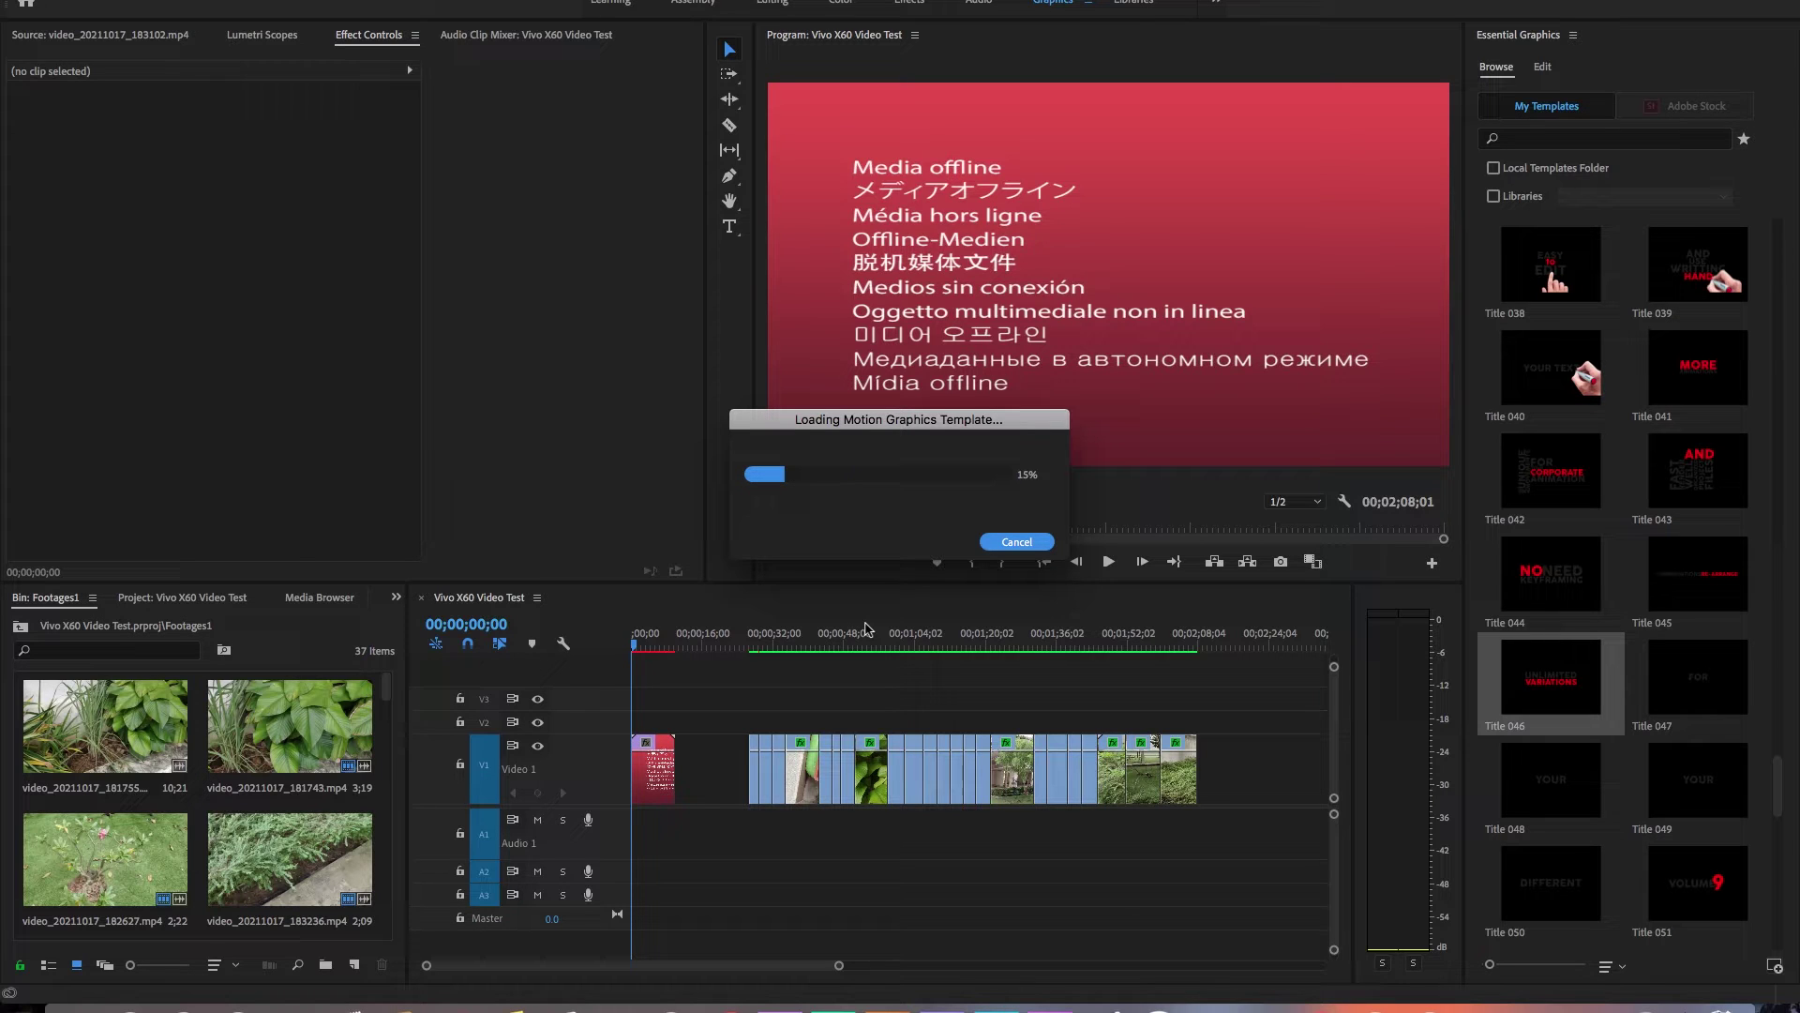
{"action": "left_click", "coordinate": [1536, 662]}
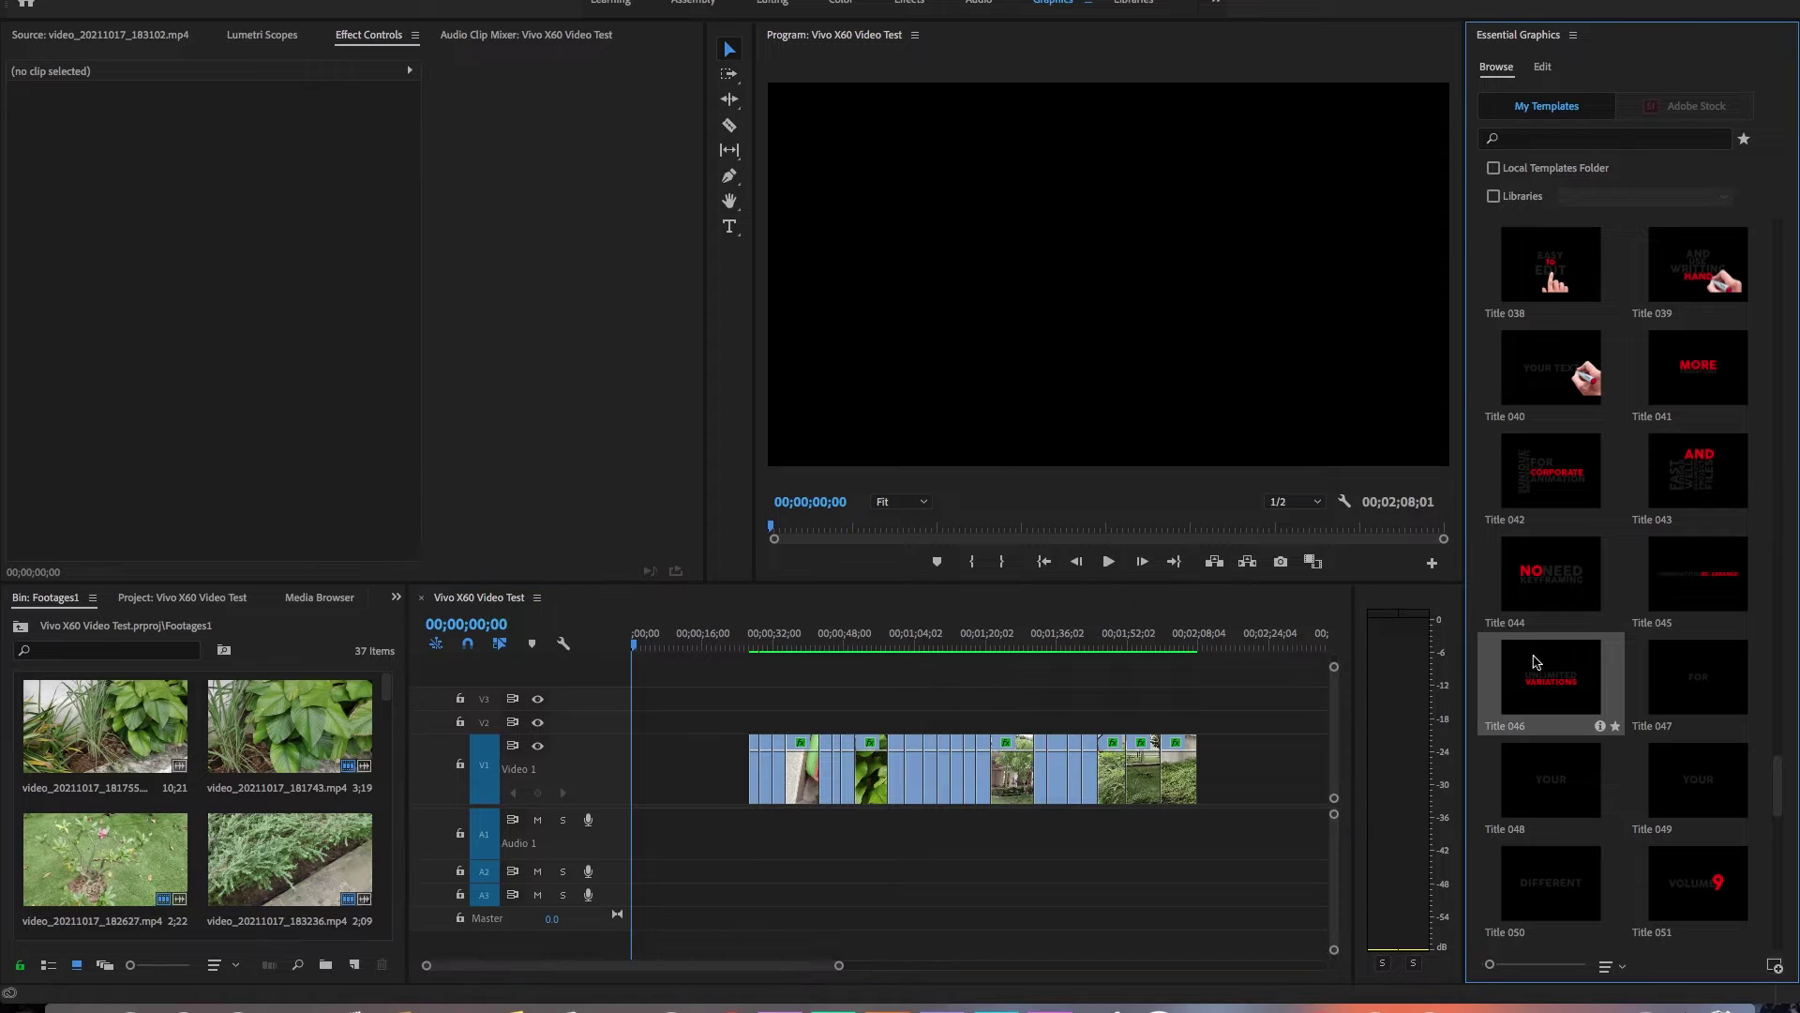
{"action": "left_click", "coordinate": [812, 537]}
{"action": "left_click_drag", "start_coordinate": [1571, 694], "coordinate": [638, 805]}
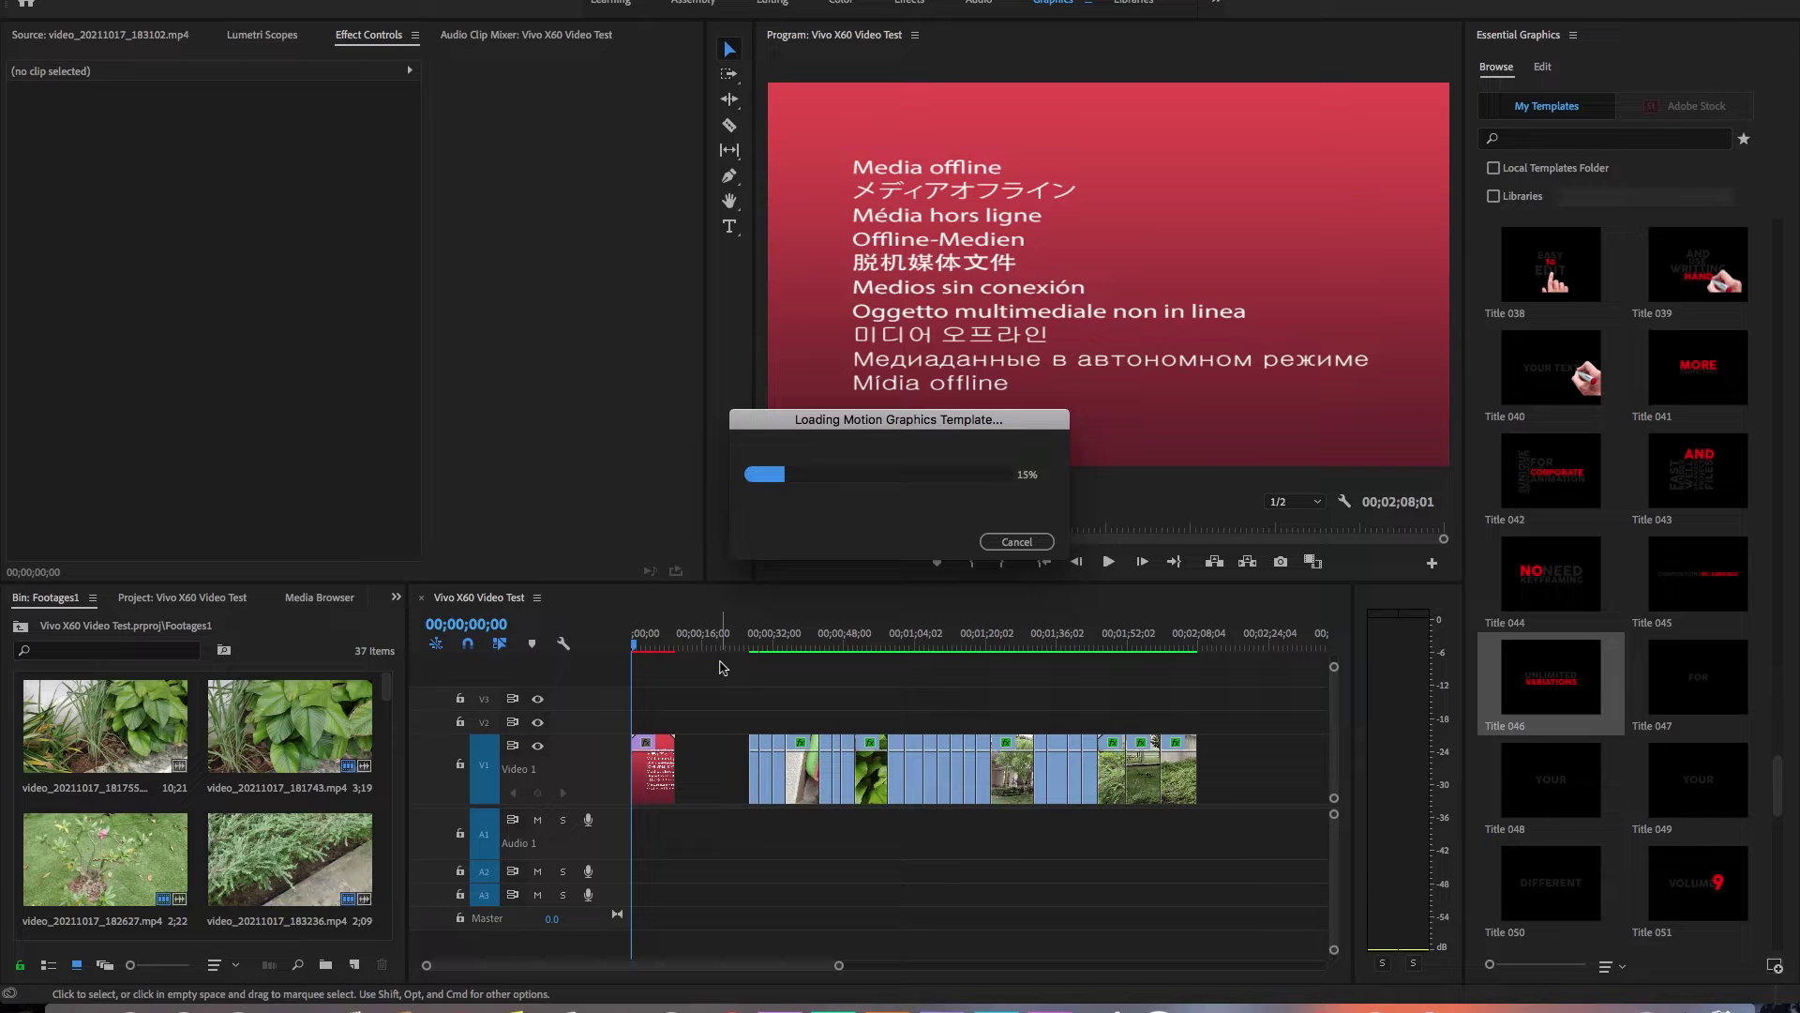
{"action": "left_click_drag", "start_coordinate": [633, 645], "coordinate": [654, 647]}
{"action": "key", "text": "super+z"}
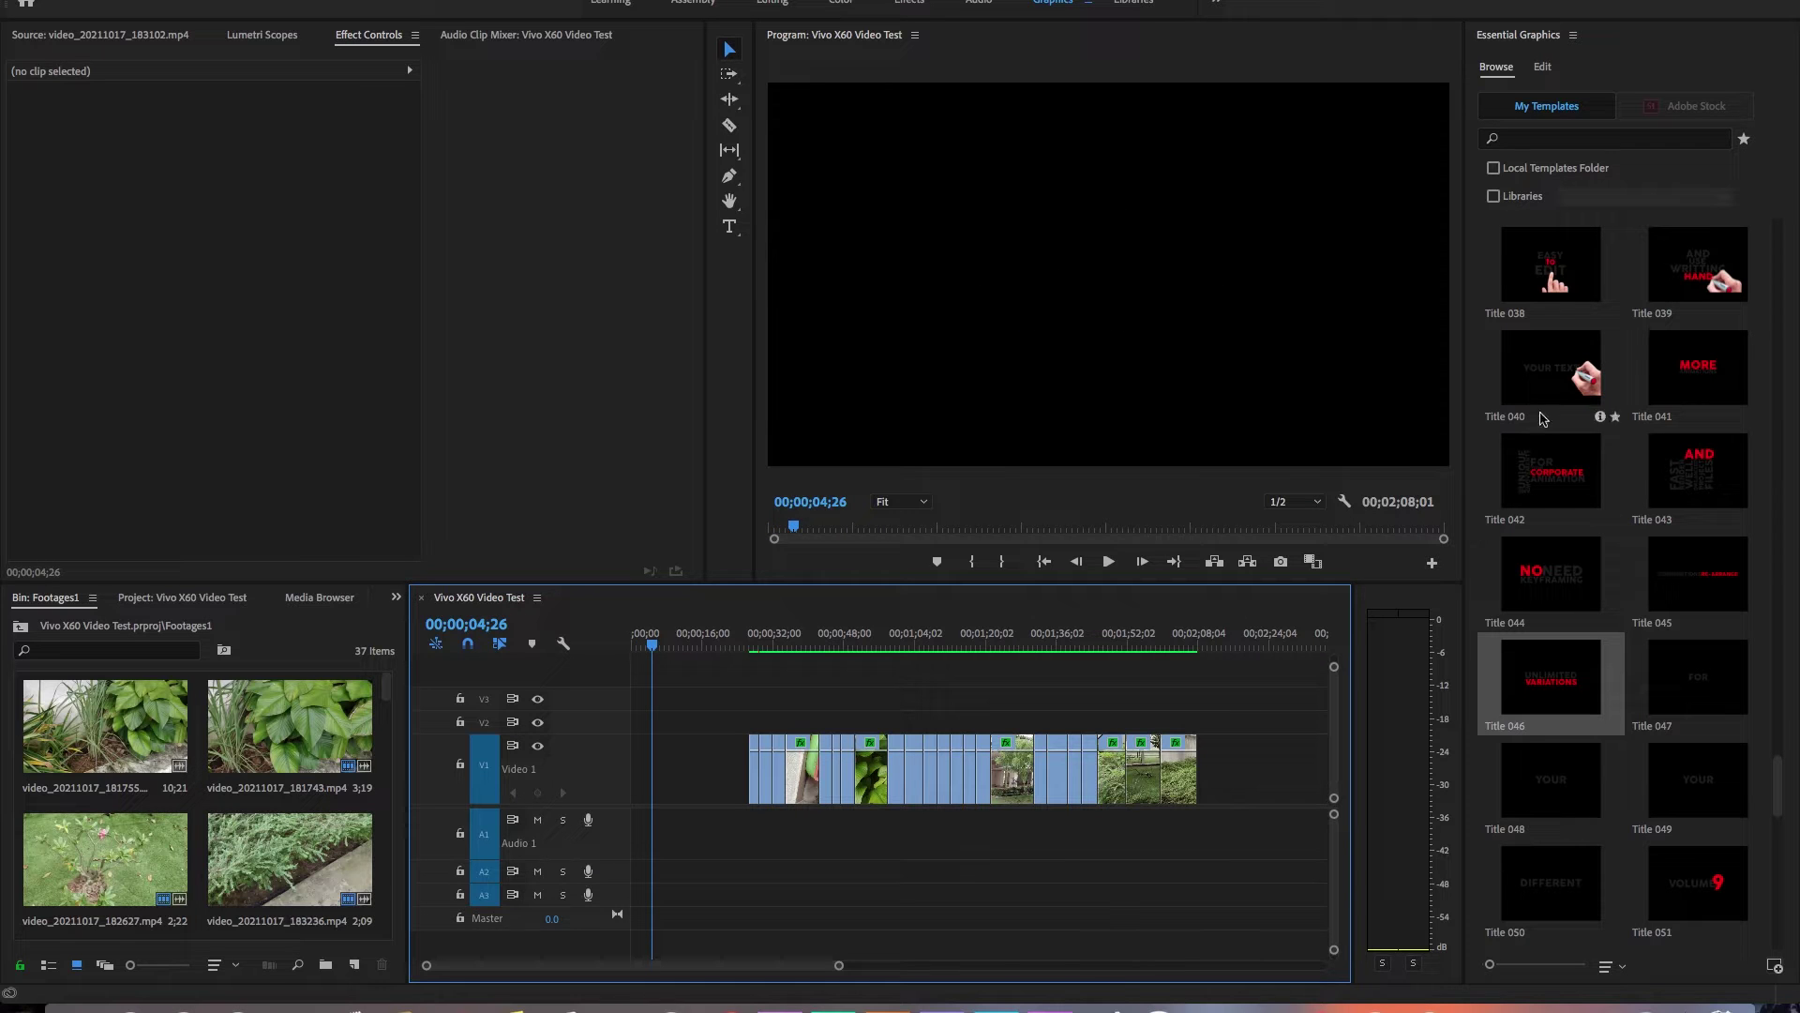
- Look through the motion graphics templates, from the angled and bold designs to the numbered titles up to Title 080, for an opening title
{"action": "scroll", "coordinate": [1549, 284], "scroll_direction": "down", "scroll_amount": 15}
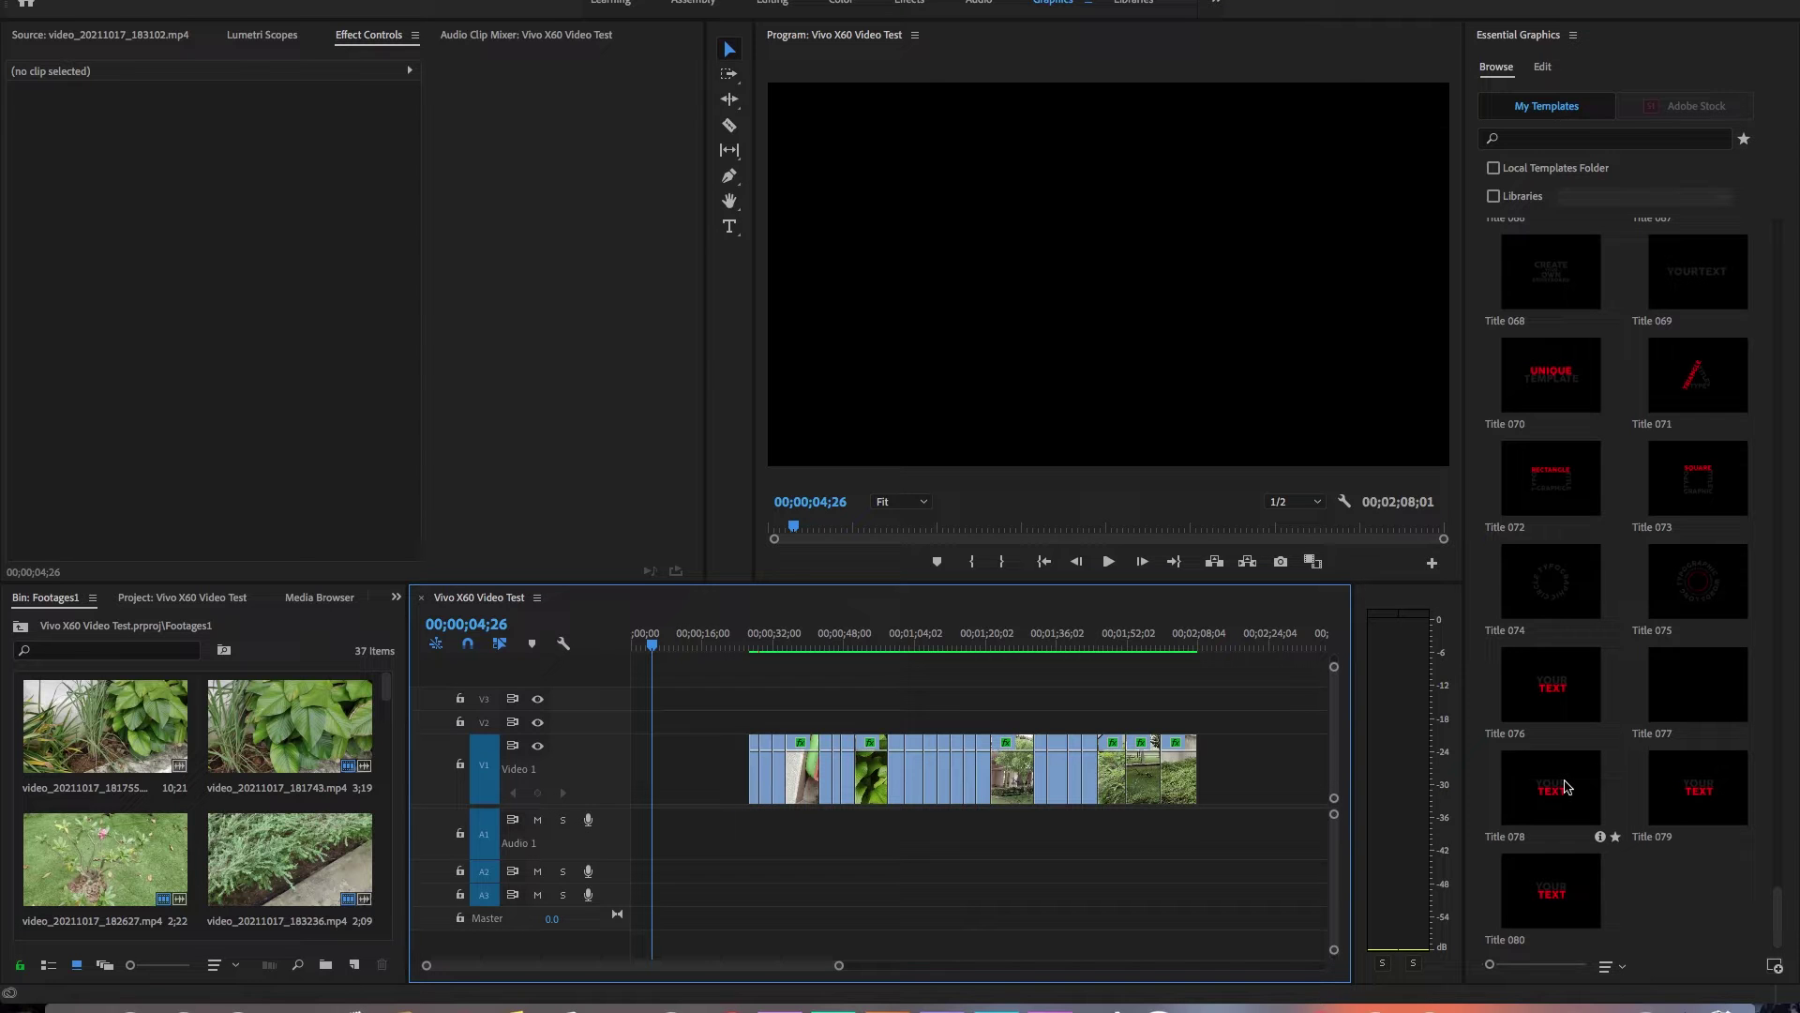
{"action": "scroll", "coordinate": [1593, 750], "scroll_direction": "up", "scroll_amount": 20}
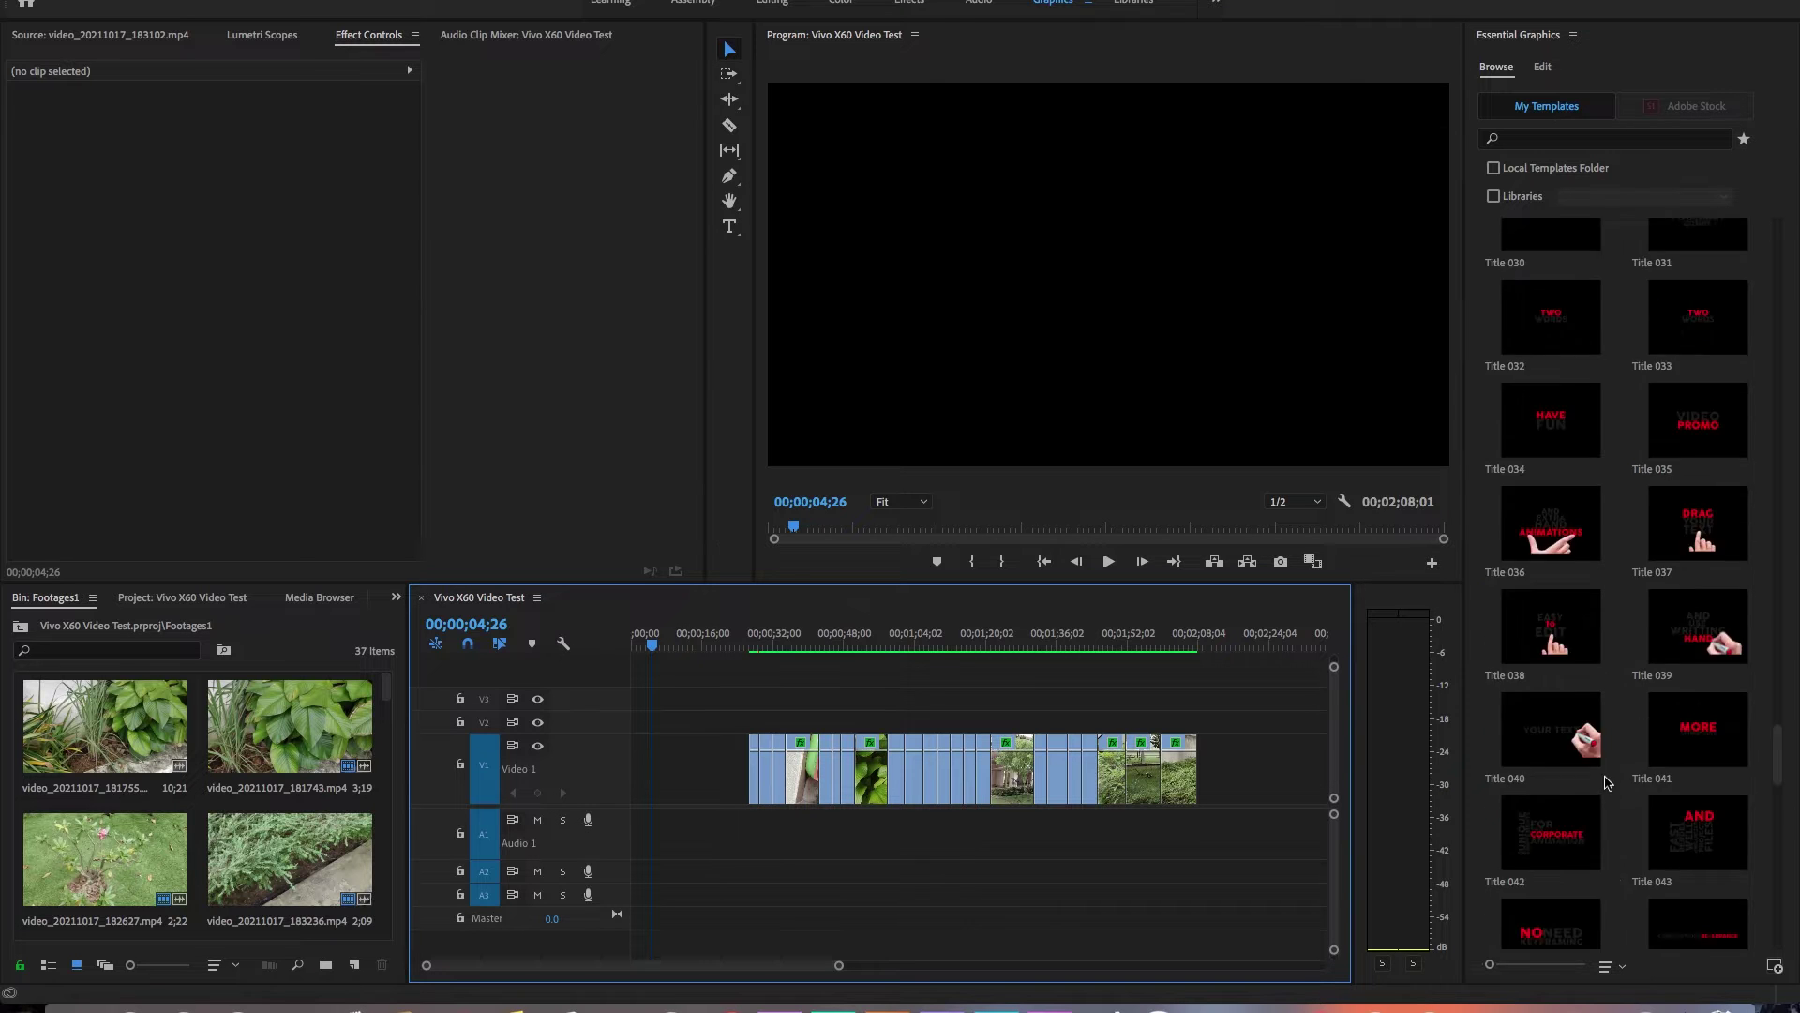
{"action": "scroll", "coordinate": [1657, 504], "scroll_direction": "up", "scroll_amount": 6}
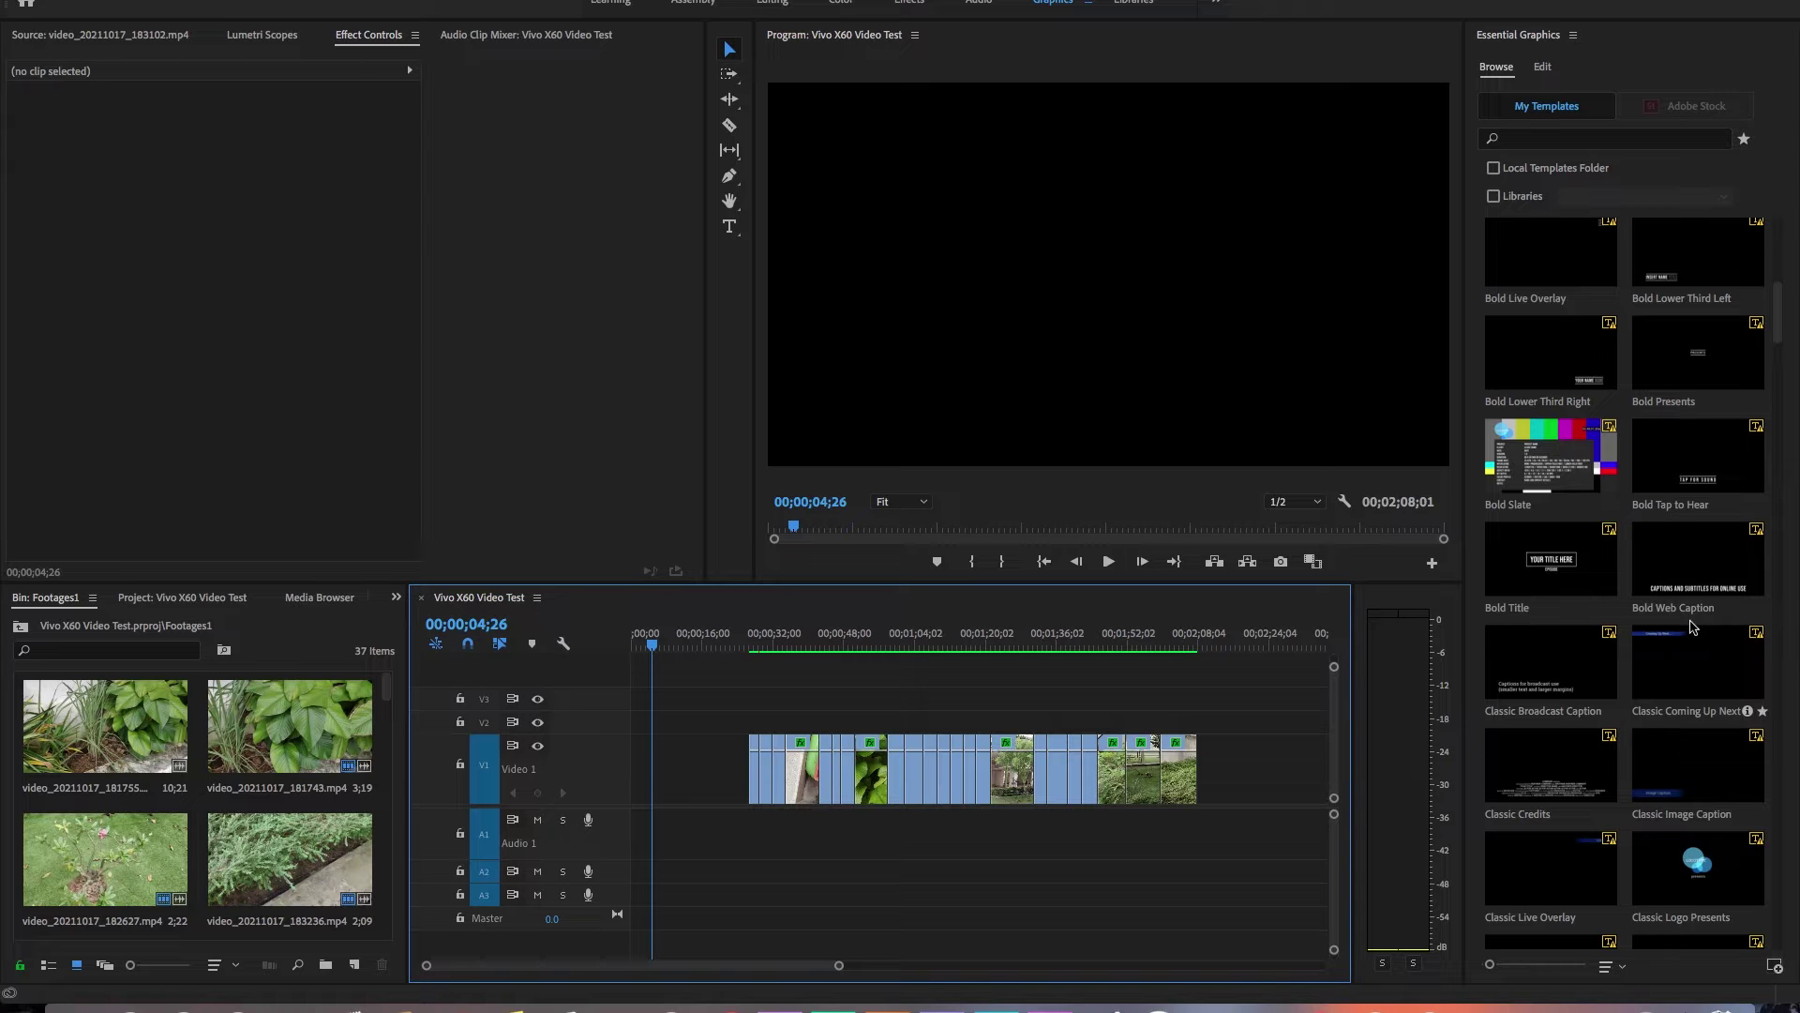
{"action": "scroll", "coordinate": [1693, 626], "scroll_direction": "up", "scroll_amount": 4}
{"action": "scroll", "coordinate": [1692, 627], "scroll_direction": "up", "scroll_amount": 2}
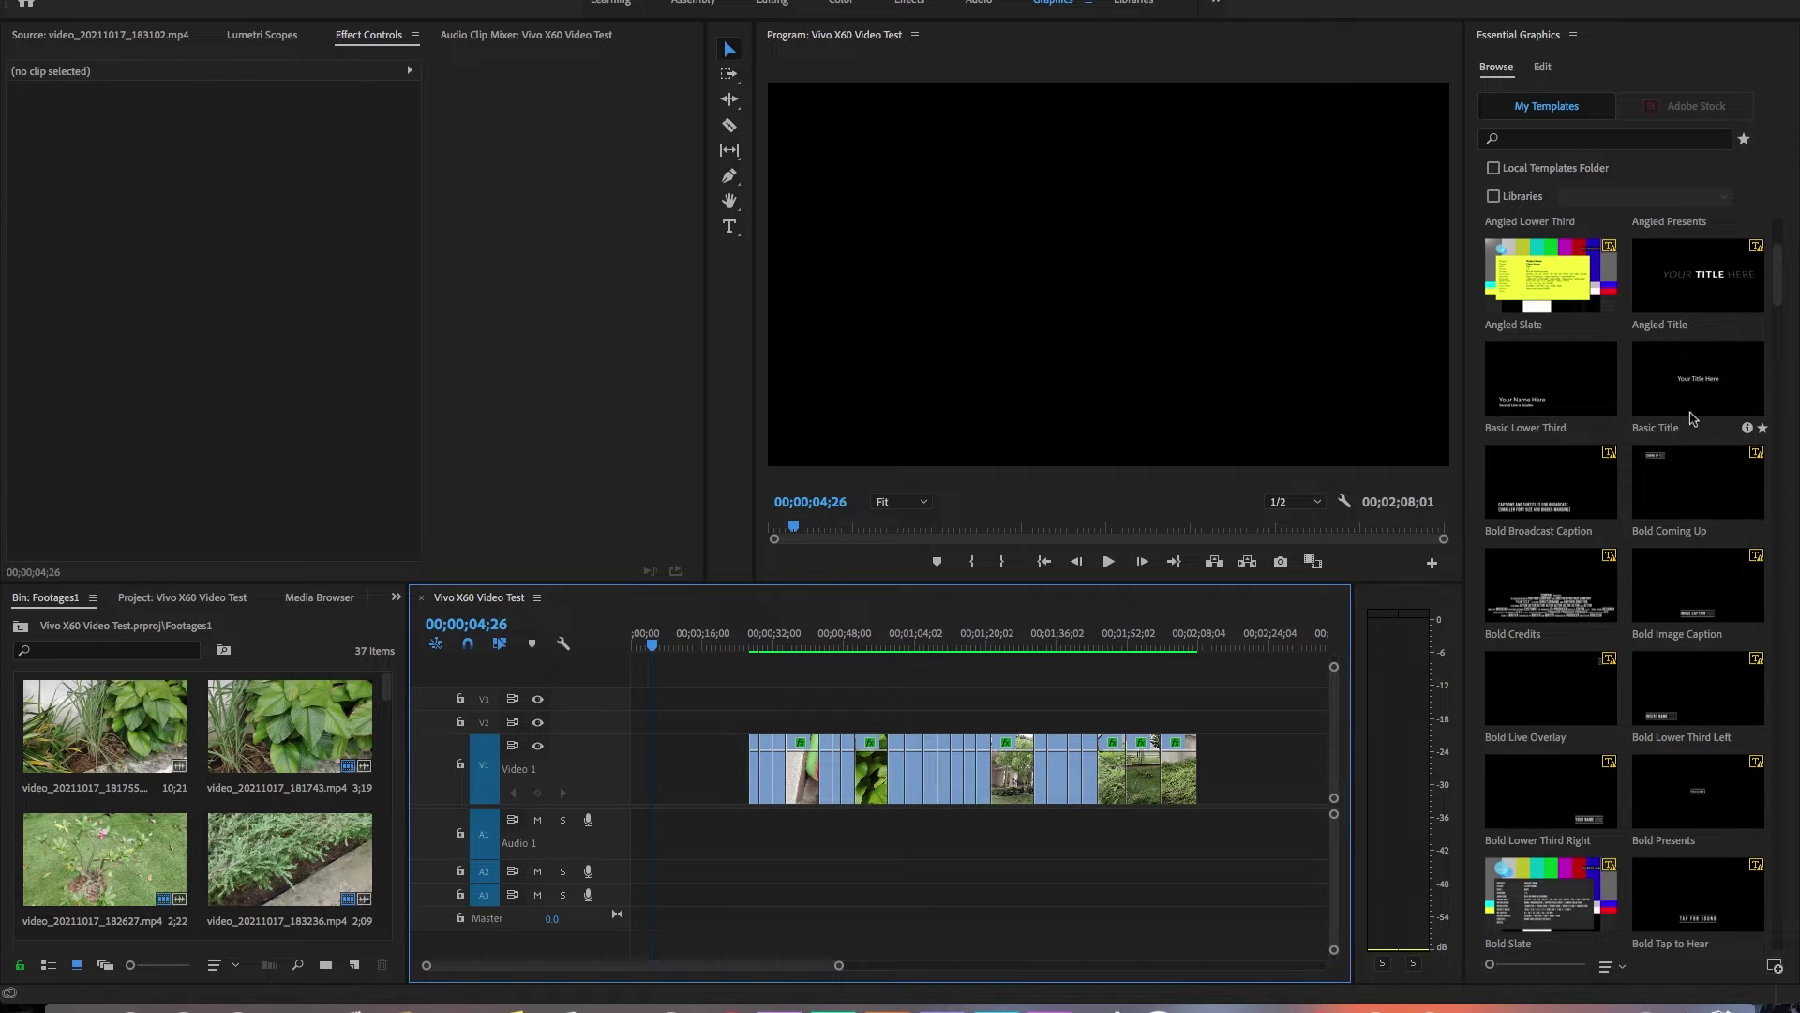
{"action": "scroll", "coordinate": [1699, 727], "scroll_direction": "down", "scroll_amount": 10}
{"action": "scroll", "coordinate": [1650, 745], "scroll_direction": "down", "scroll_amount": 11}
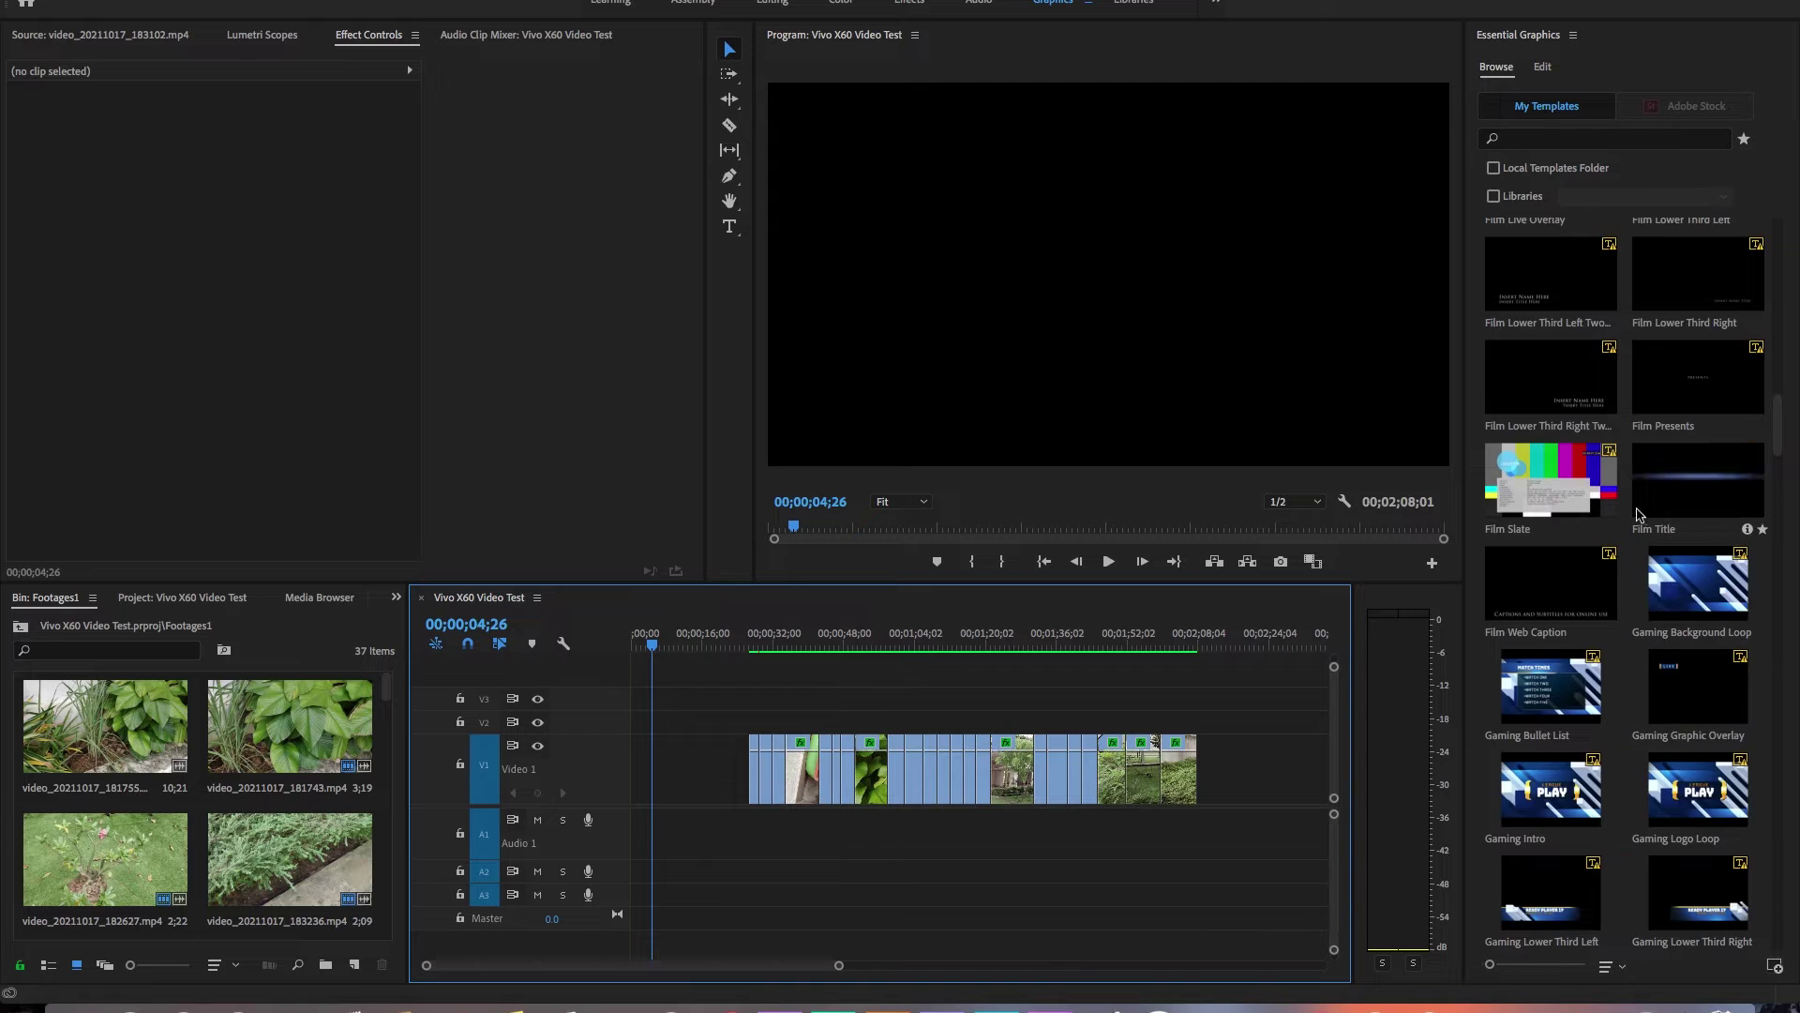
{"action": "scroll", "coordinate": [1642, 751], "scroll_direction": "down", "scroll_amount": 12}
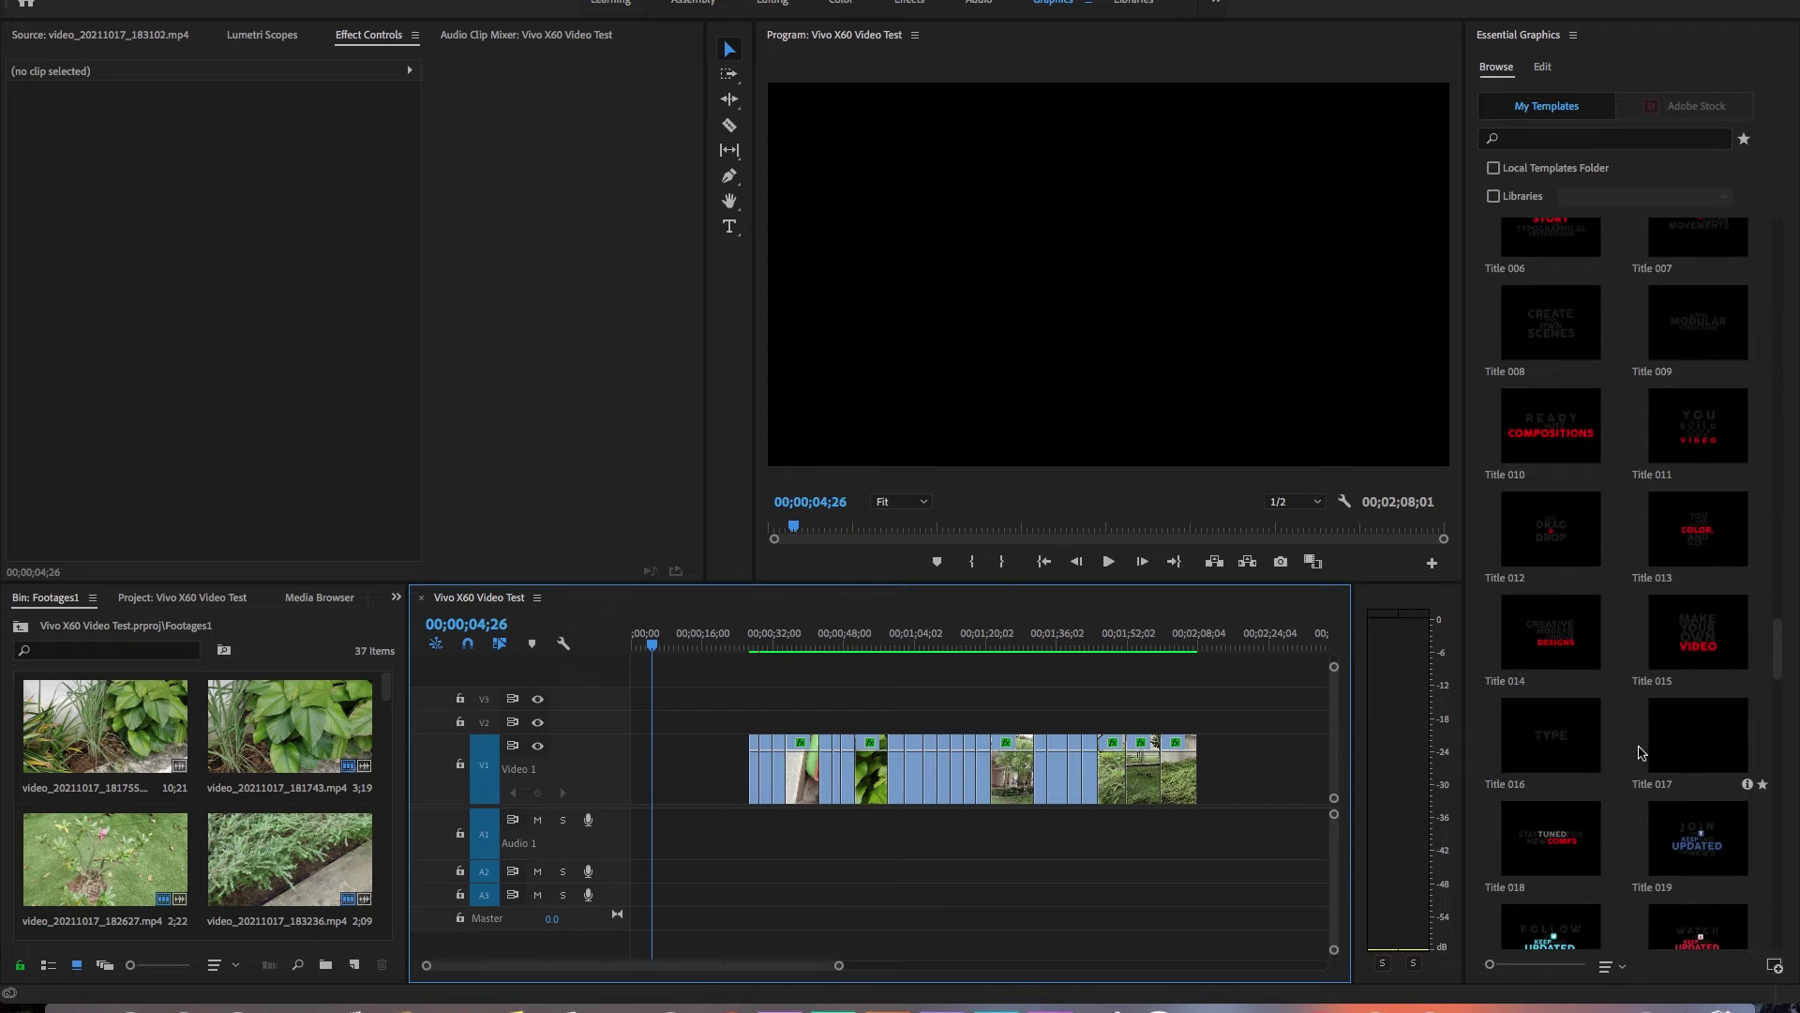
{"action": "scroll", "coordinate": [1613, 761], "scroll_direction": "down", "scroll_amount": 8}
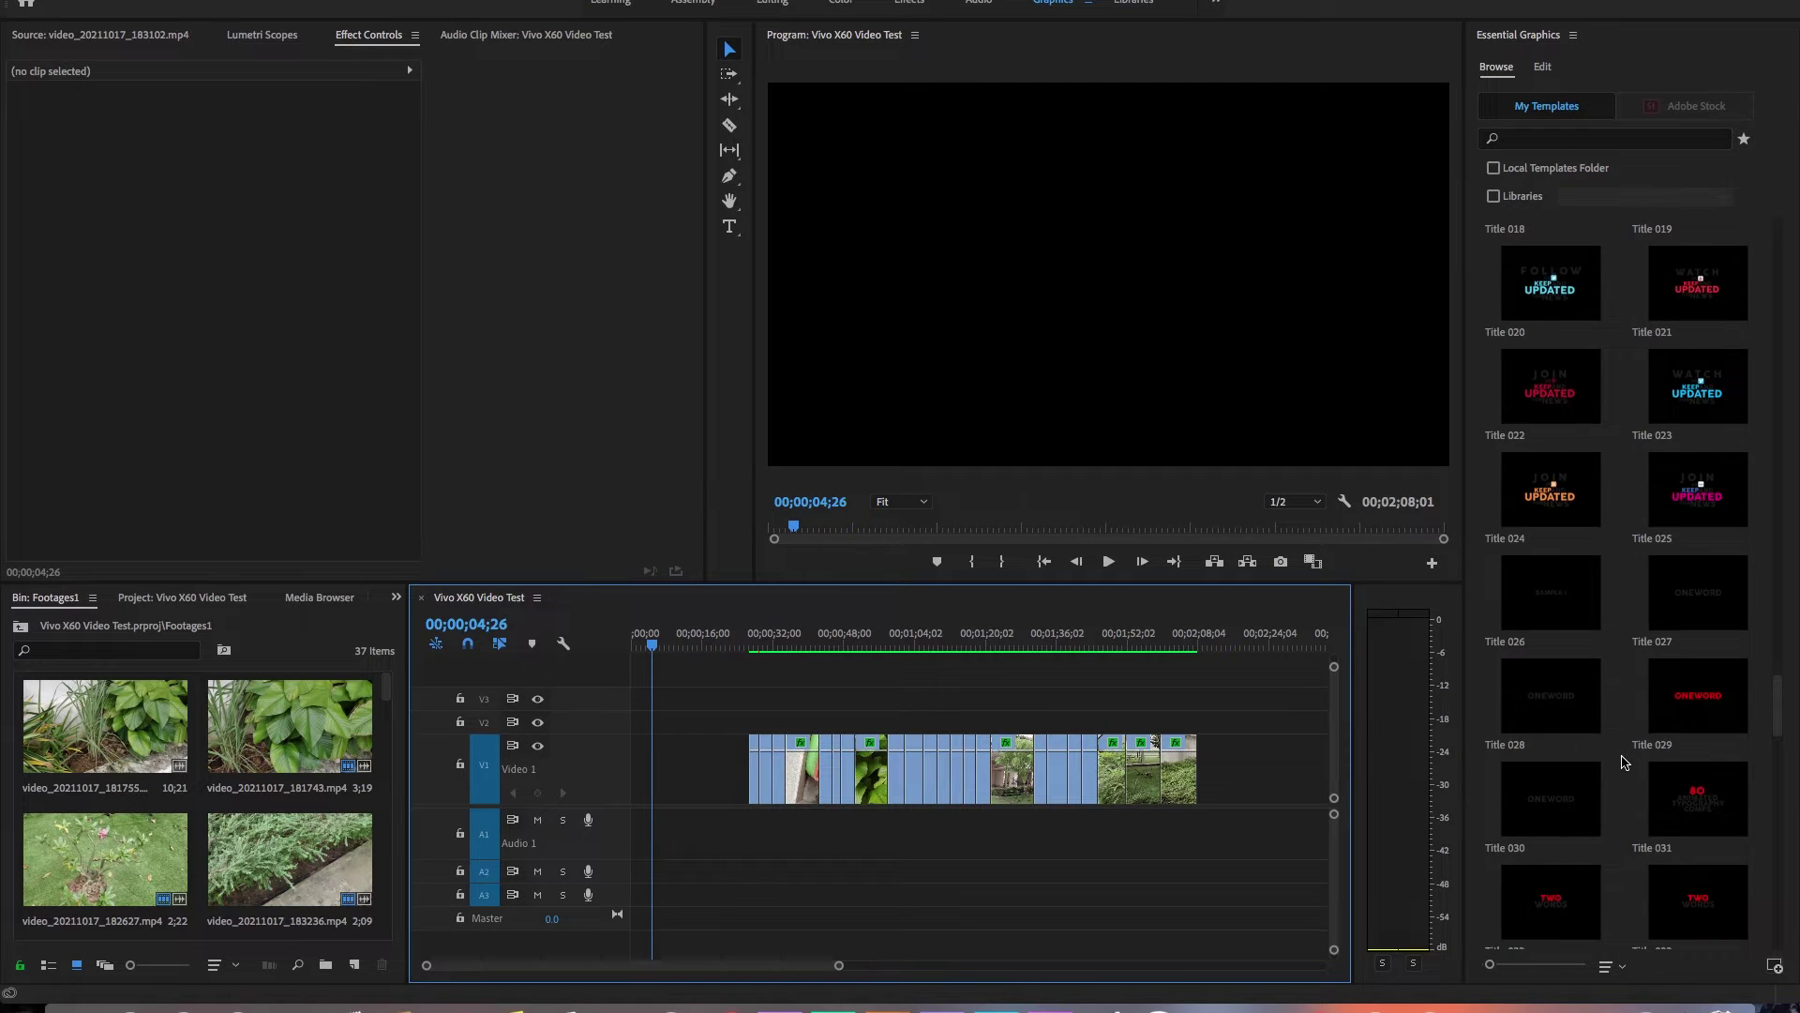
{"action": "scroll", "coordinate": [1625, 762], "scroll_direction": "up", "scroll_amount": 2}
{"action": "scroll", "coordinate": [1624, 764], "scroll_direction": "down", "scroll_amount": 12}
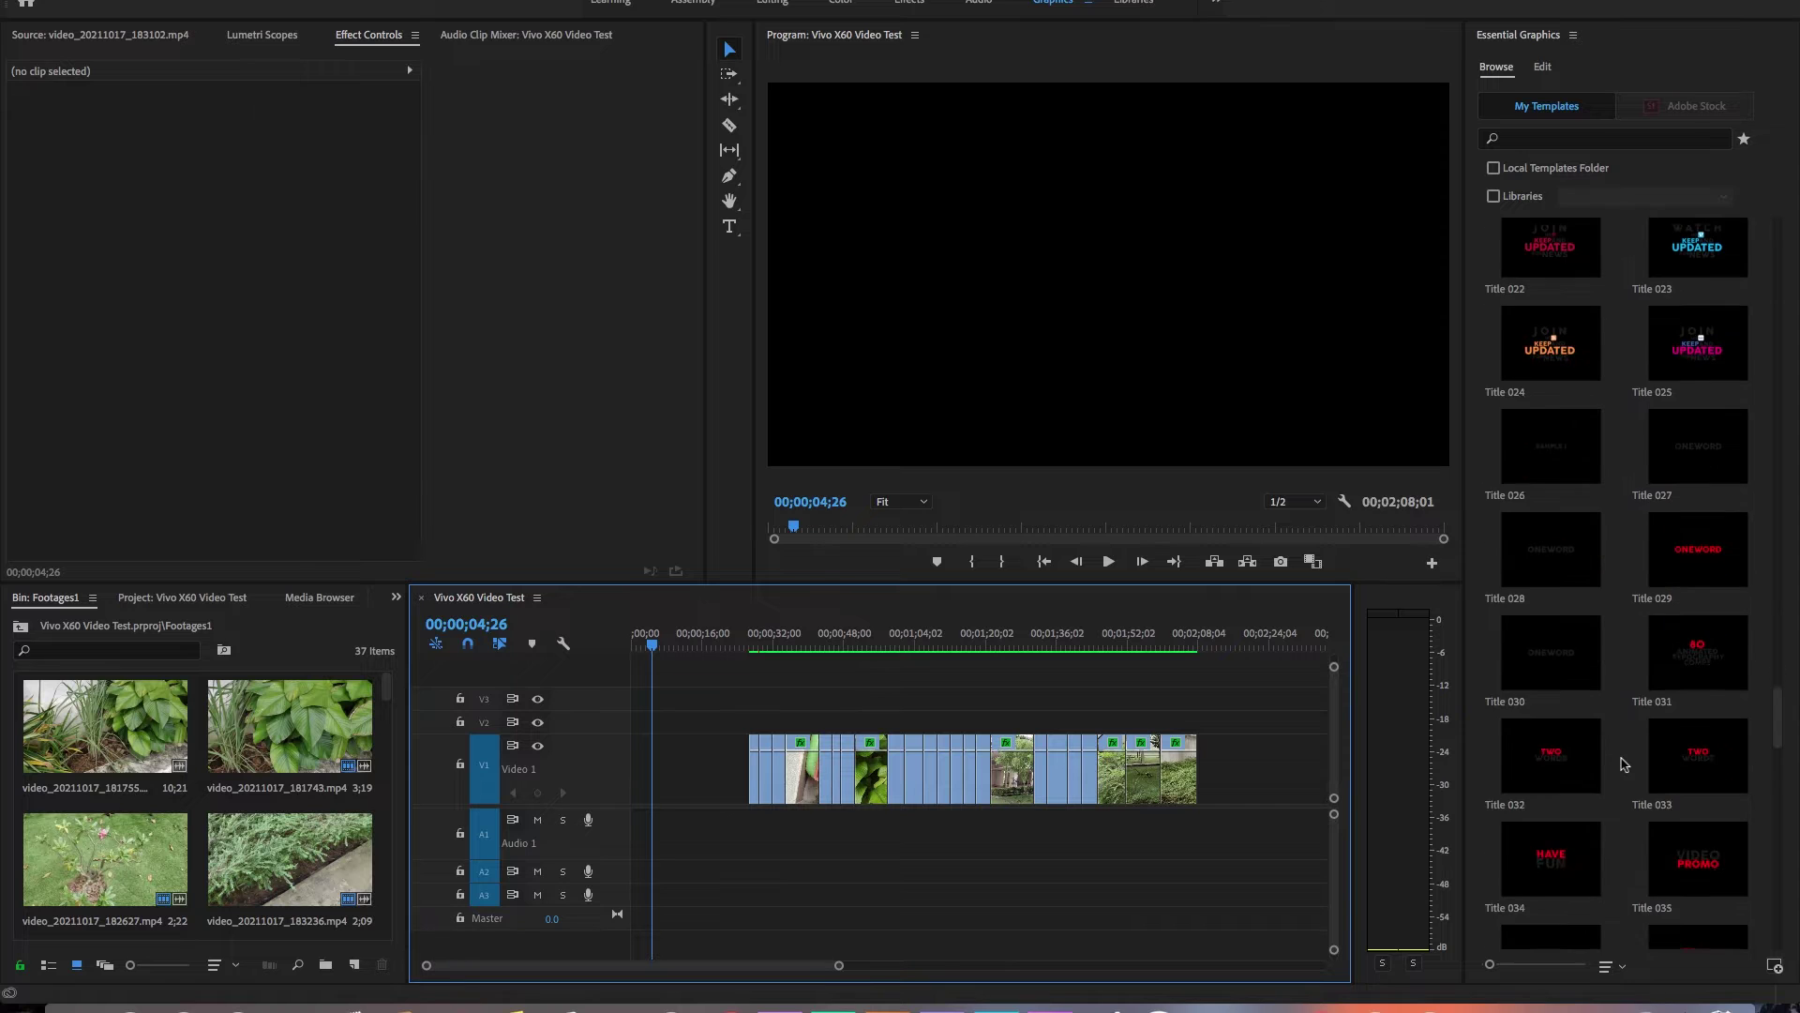
{"action": "scroll", "coordinate": [1627, 761], "scroll_direction": "down", "scroll_amount": 11}
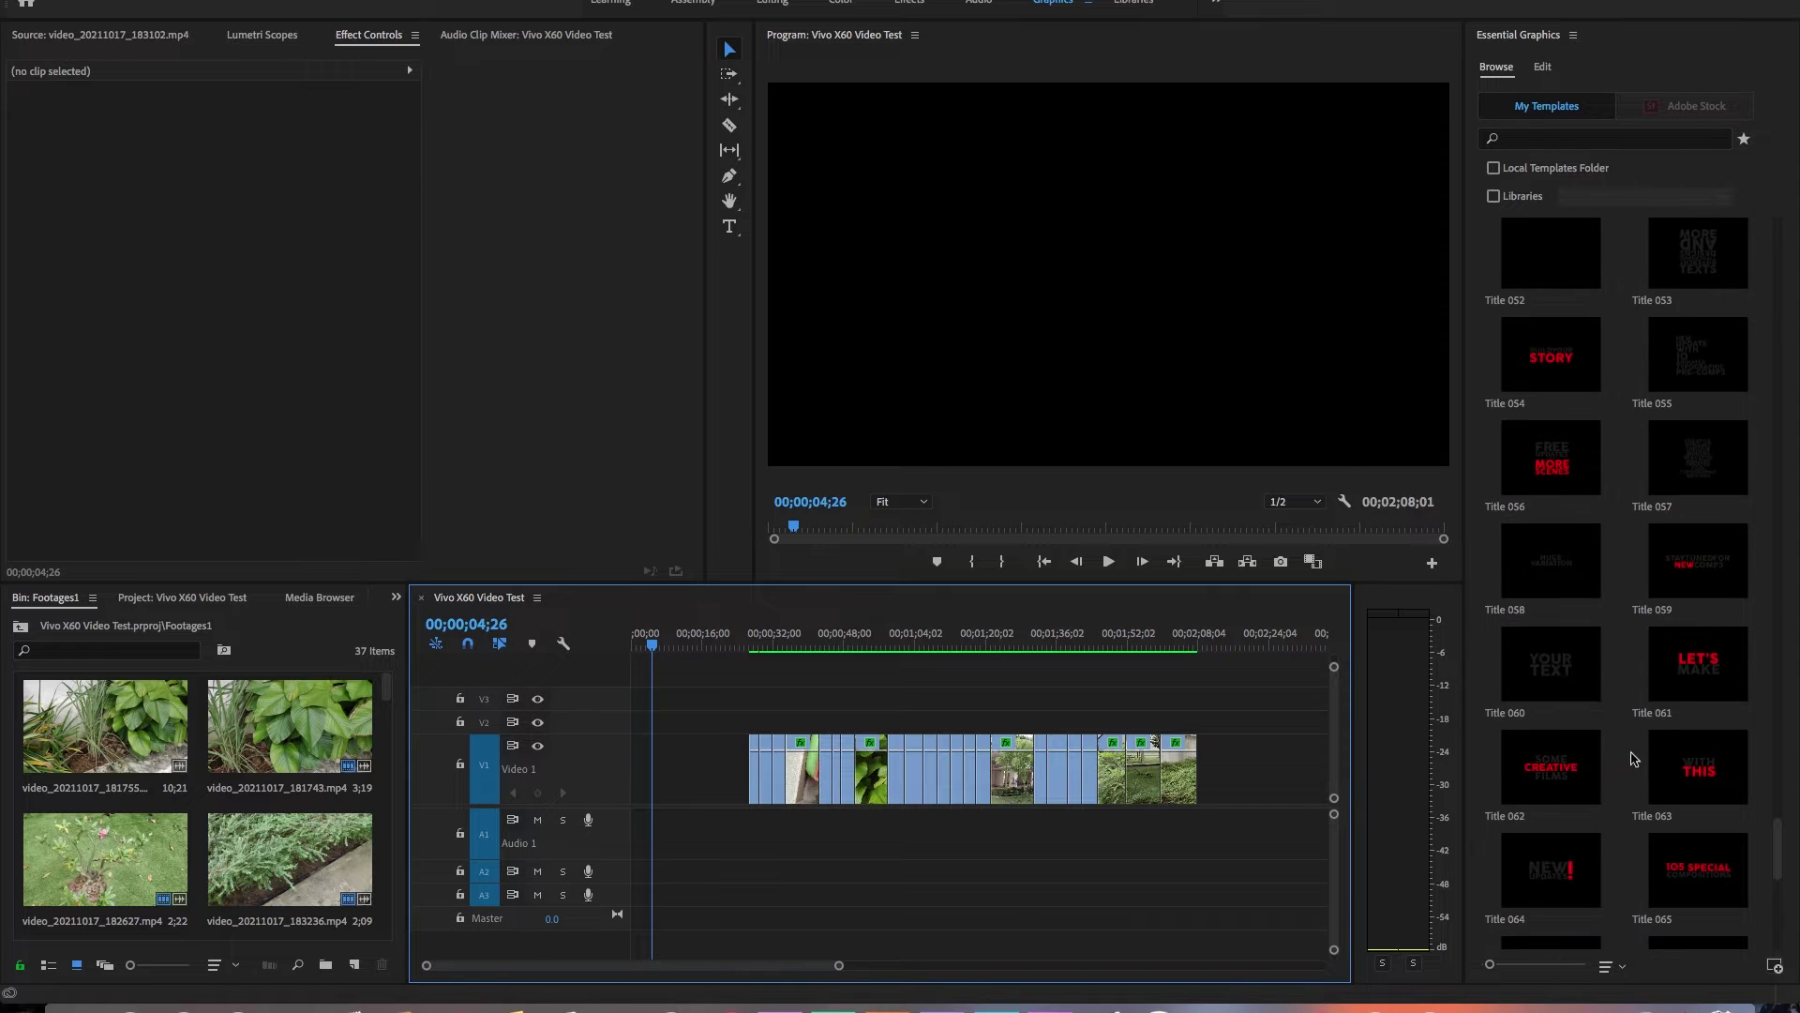
- Try the Title 061 template at the start of V1, preview it and delete it
{"action": "left_click", "coordinate": [1669, 679]}
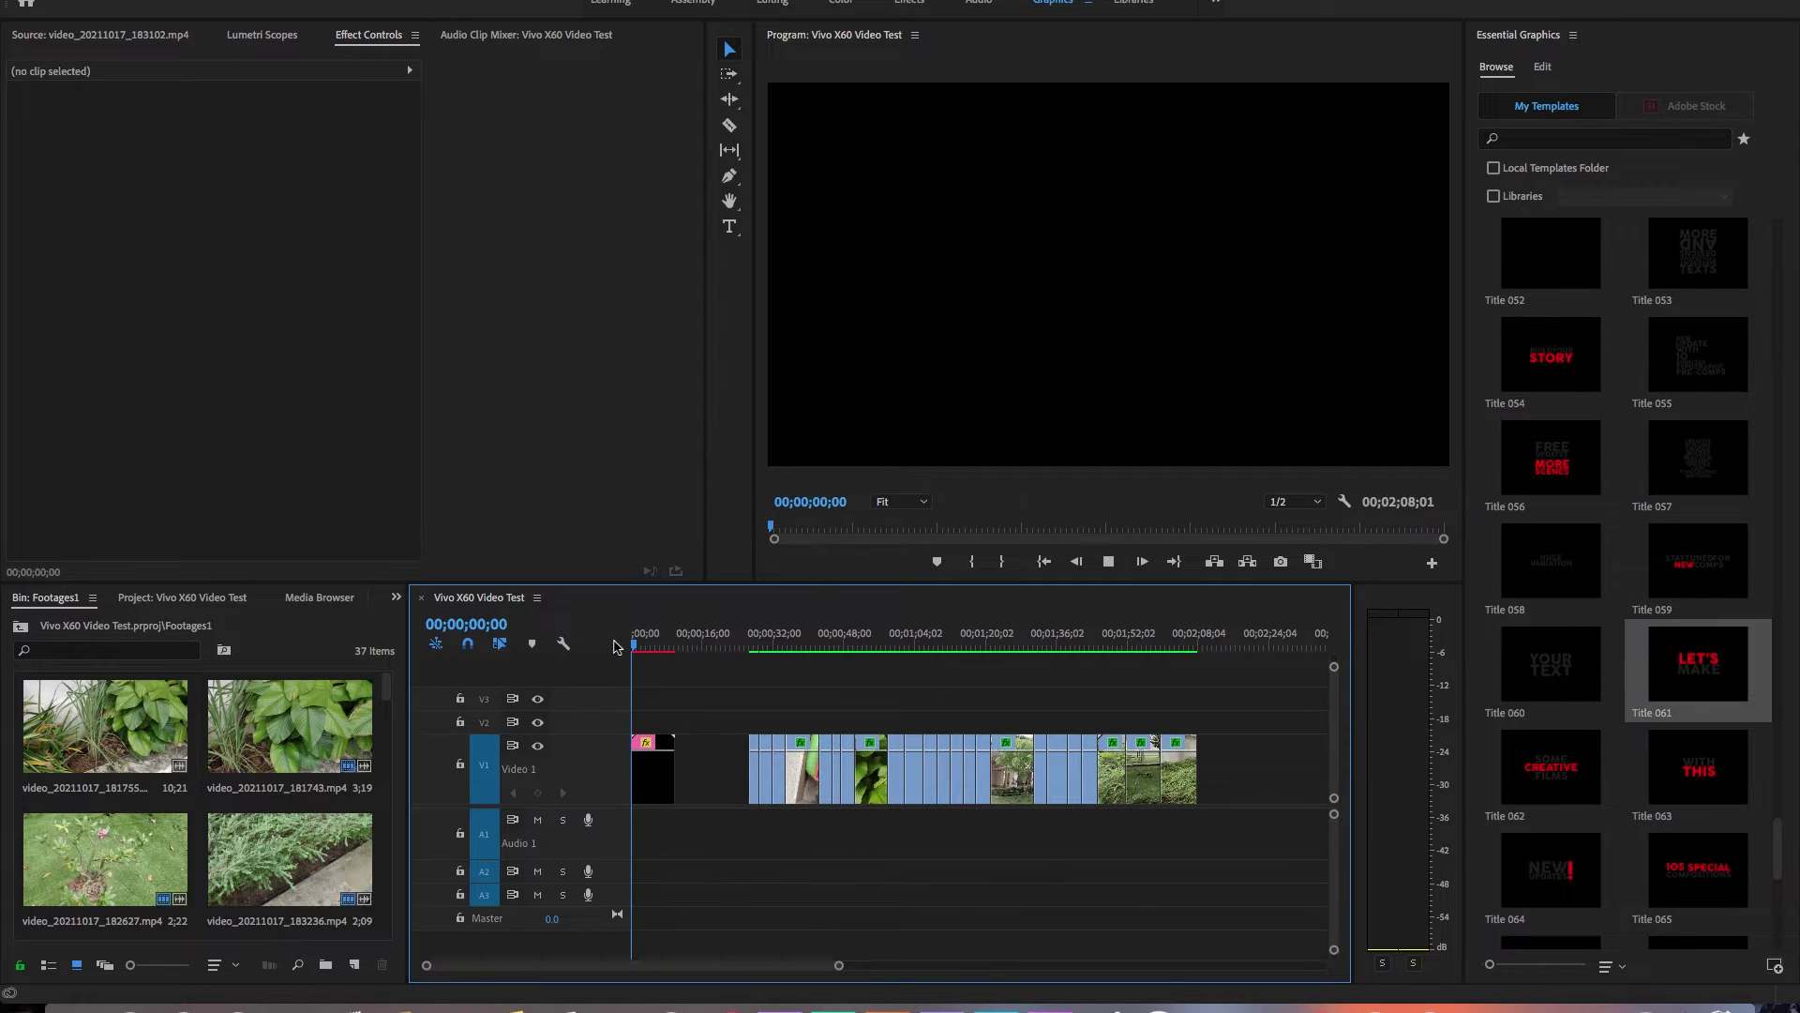
{"action": "left_click_drag", "start_coordinate": [636, 647], "coordinate": [647, 648]}
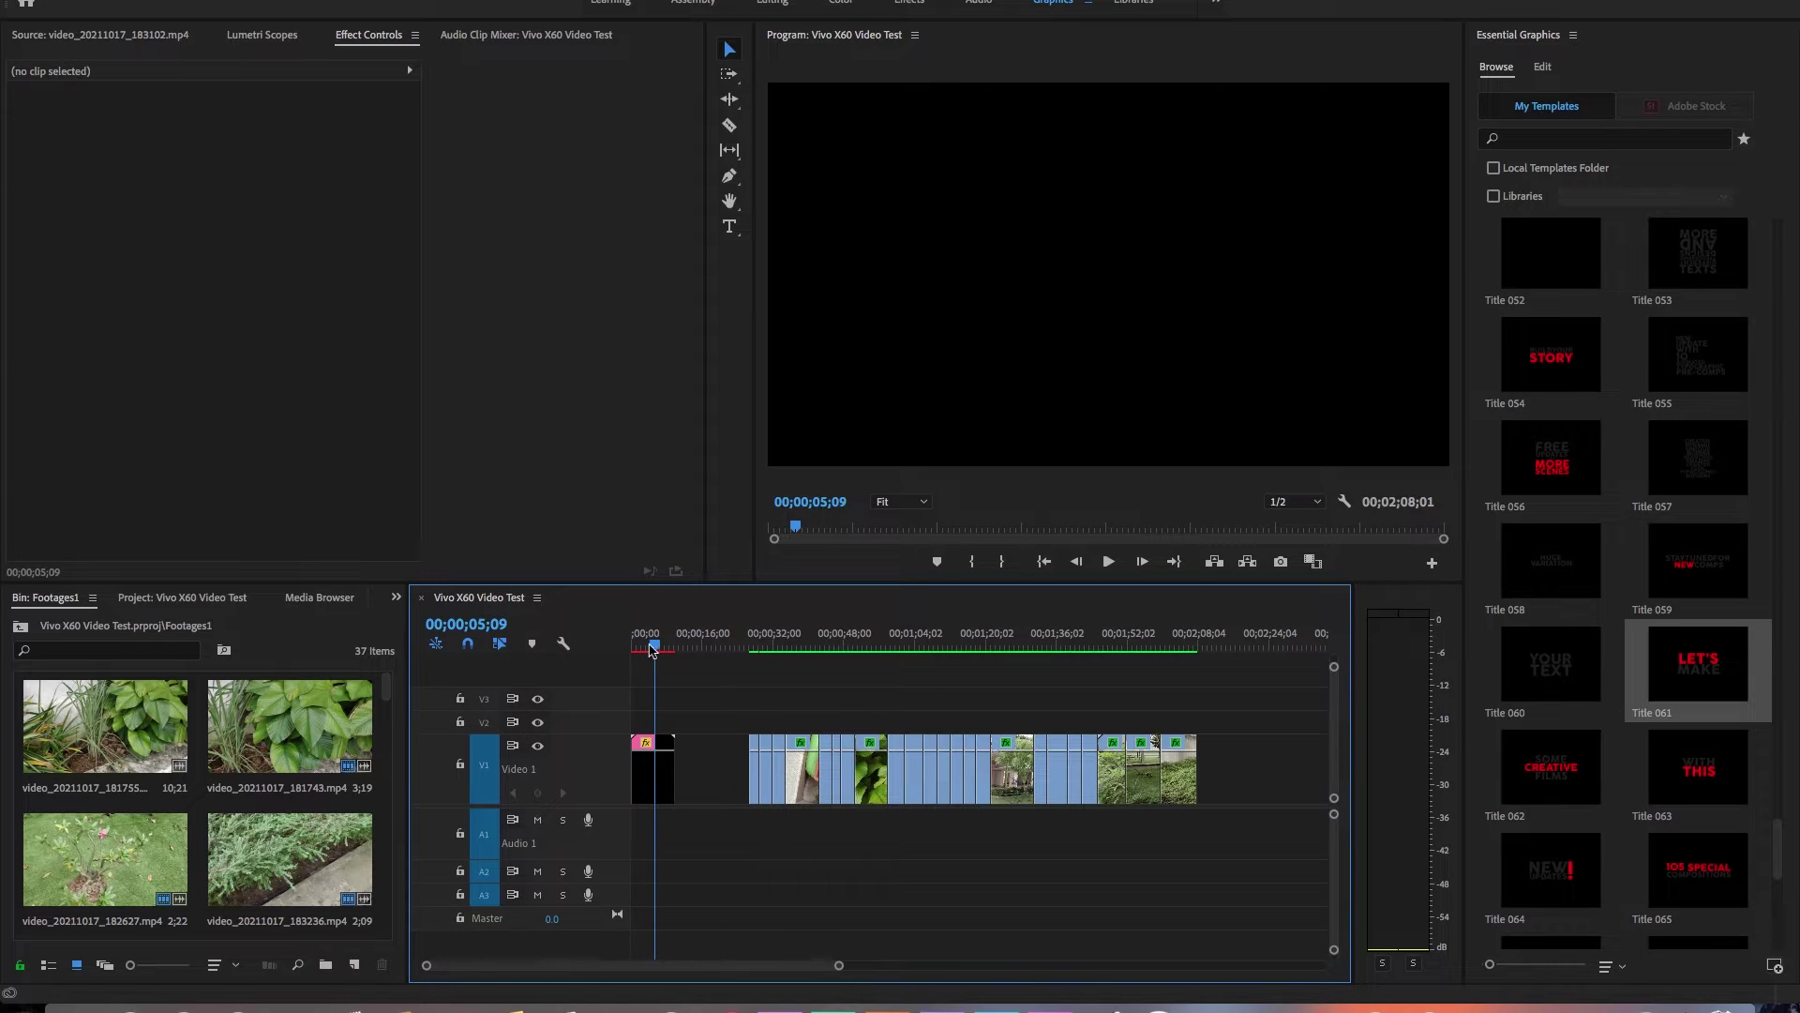
{"action": "left_click", "coordinate": [658, 771]}
{"action": "key", "text": "Delete"}
- Try another title template at the start of V1, check it in the program monitor and delete it
{"action": "left_click", "coordinate": [1504, 67]}
{"action": "left_click_drag", "start_coordinate": [1572, 747], "coordinate": [634, 774]}
{"action": "left_click_drag", "start_coordinate": [656, 647], "coordinate": [645, 648]}
{"action": "left_click", "coordinate": [1137, 255]}
{"action": "left_click", "coordinate": [659, 778]}
{"action": "key", "text": "Delete"}
- Place the Film Presents template at the start of V1 and switch to the Editing workspace
{"action": "left_click", "coordinate": [1498, 67]}
{"action": "left_click_drag", "start_coordinate": [1784, 837], "coordinate": [1789, 388]}
{"action": "left_click_drag", "start_coordinate": [1698, 556], "coordinate": [624, 801]}
{"action": "left_click", "coordinate": [777, 5]}
- Set the opening graphic's "presents" text to Montserrat Black Italic with All Caps and Faux Bold
{"action": "left_click", "coordinate": [800, 649]}
{"action": "left_click", "coordinate": [1339, 288]}
{"action": "left_click", "coordinate": [14, 526]}
{"action": "scroll", "coordinate": [187, 492], "scroll_direction": "down", "scroll_amount": 5}
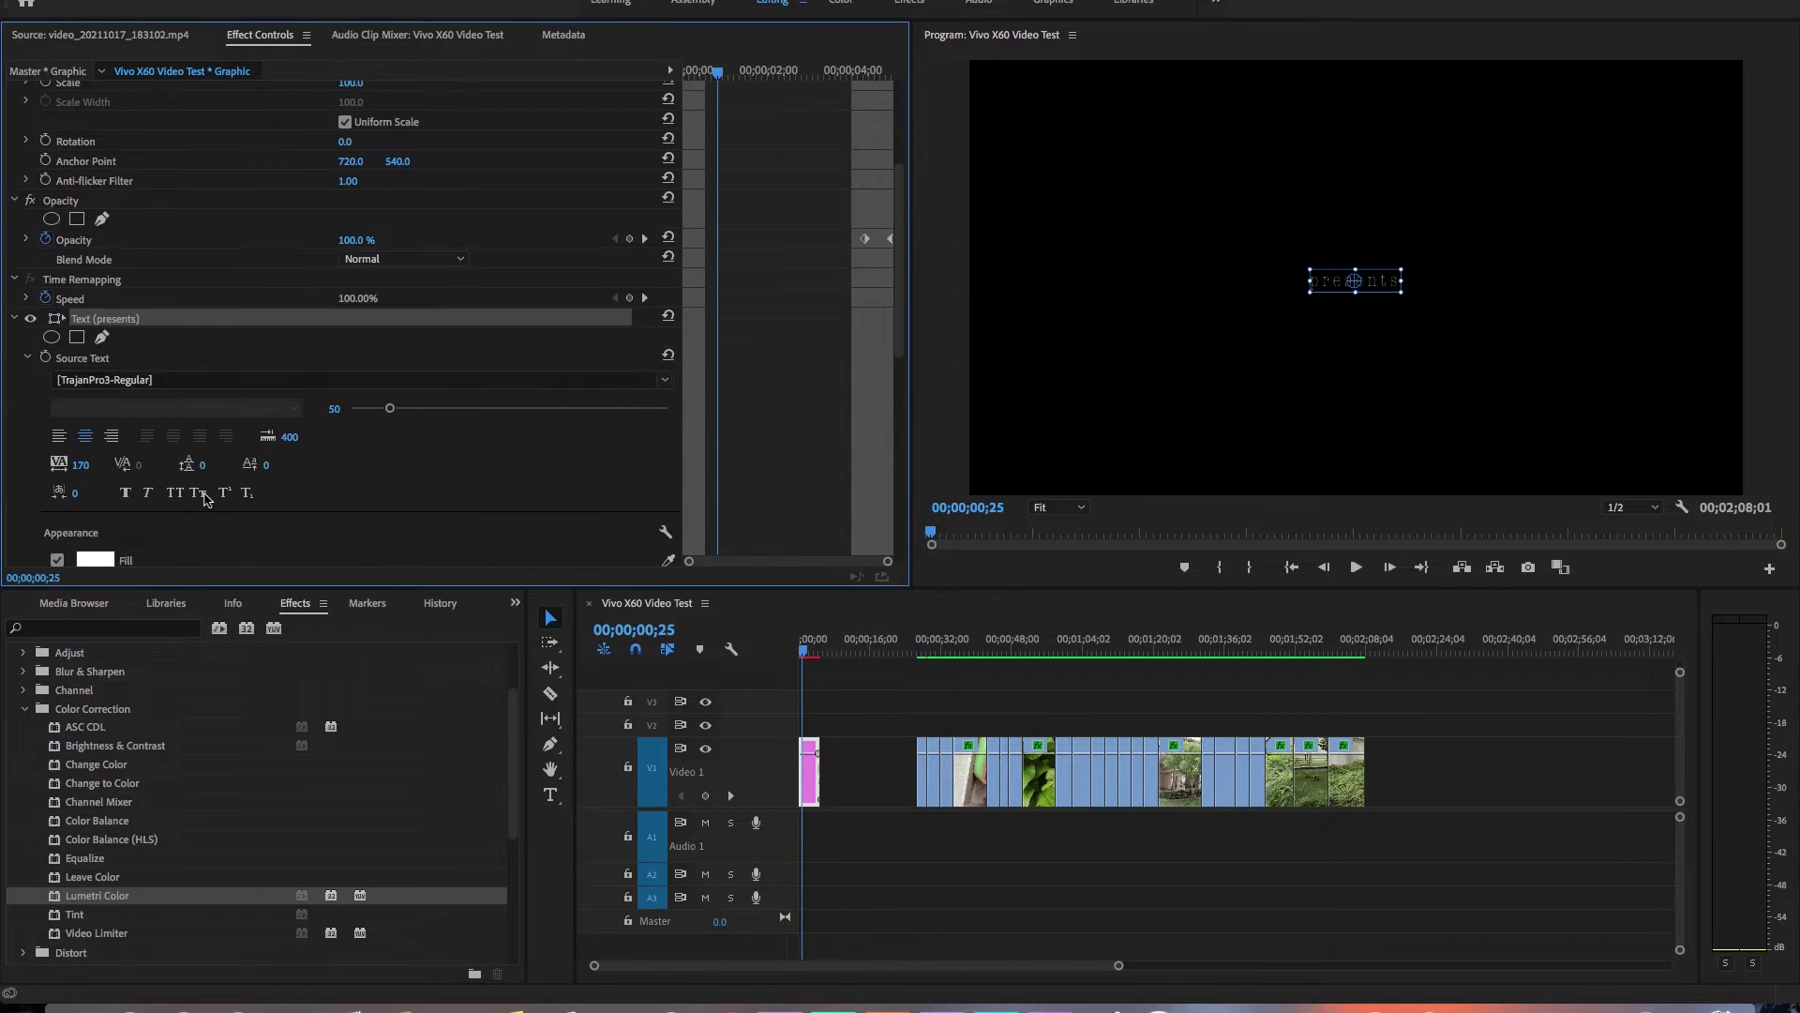
{"action": "left_click", "coordinate": [164, 380]}
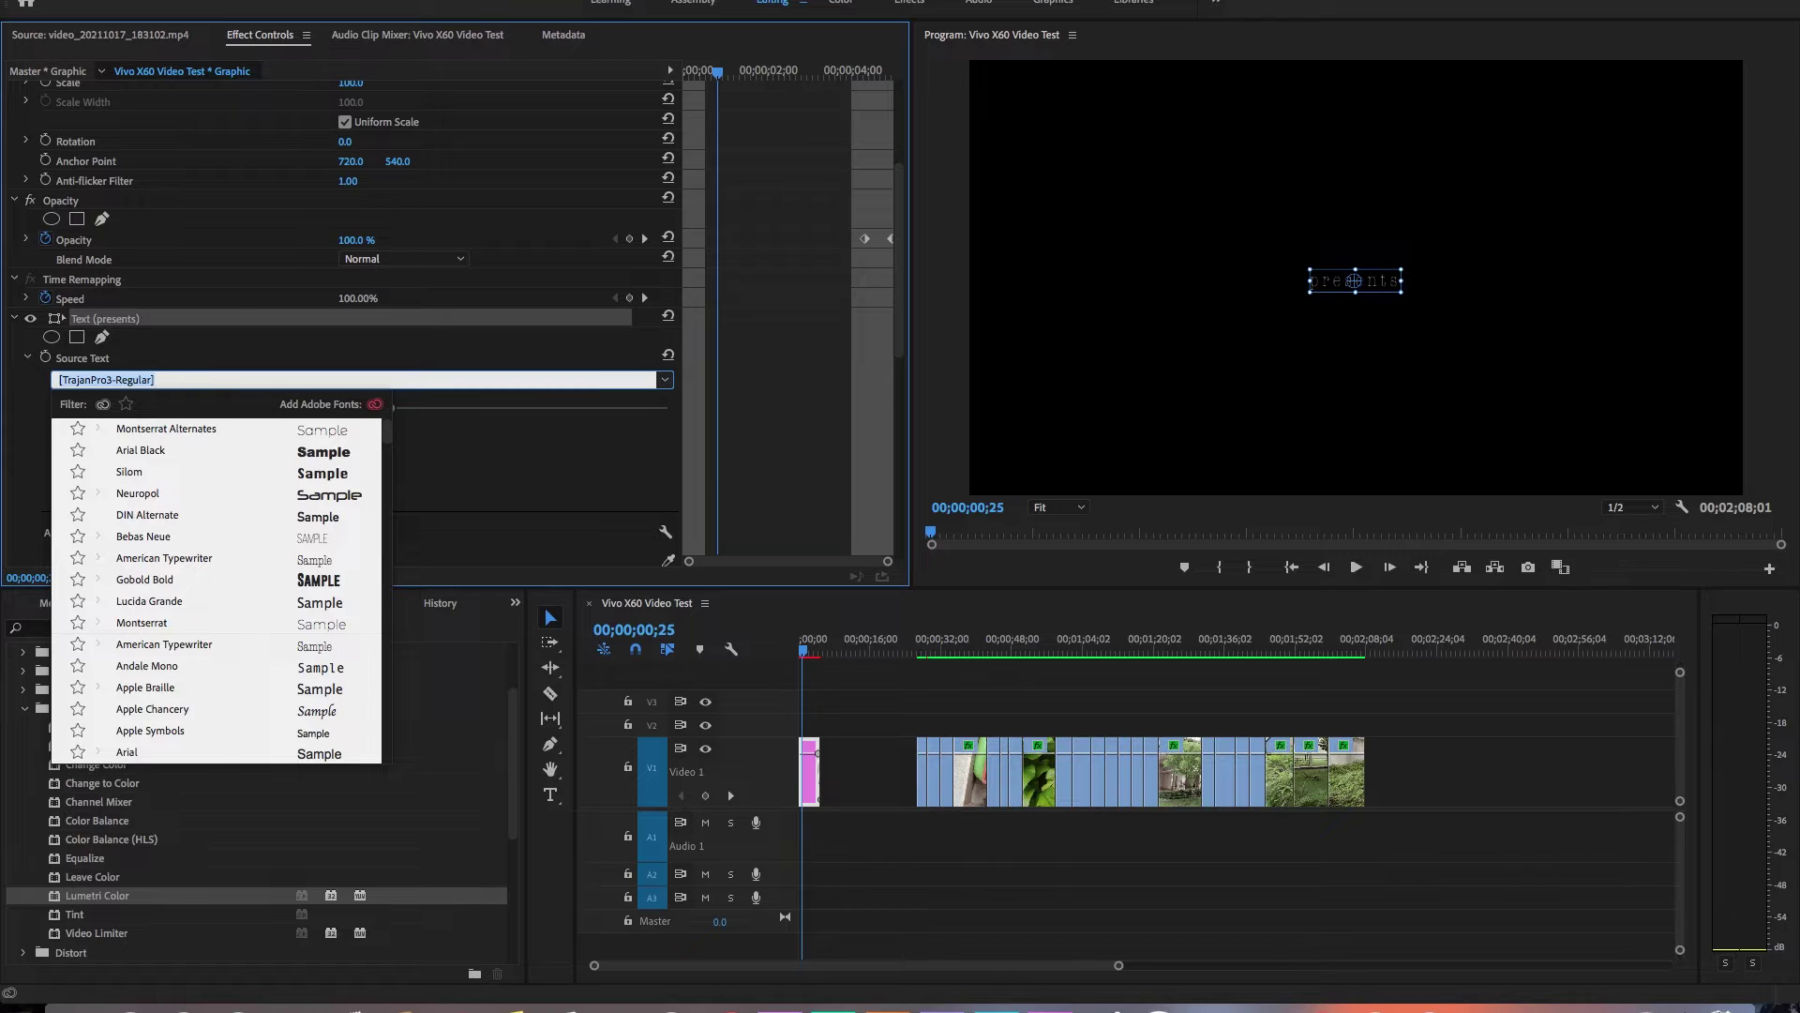
{"action": "type", "text": "Mont"}
{"action": "scroll", "coordinate": [237, 706], "scroll_direction": "down", "scroll_amount": 8}
{"action": "scroll", "coordinate": [237, 706], "scroll_direction": "up", "scroll_amount": 5}
{"action": "left_click", "coordinate": [196, 605]}
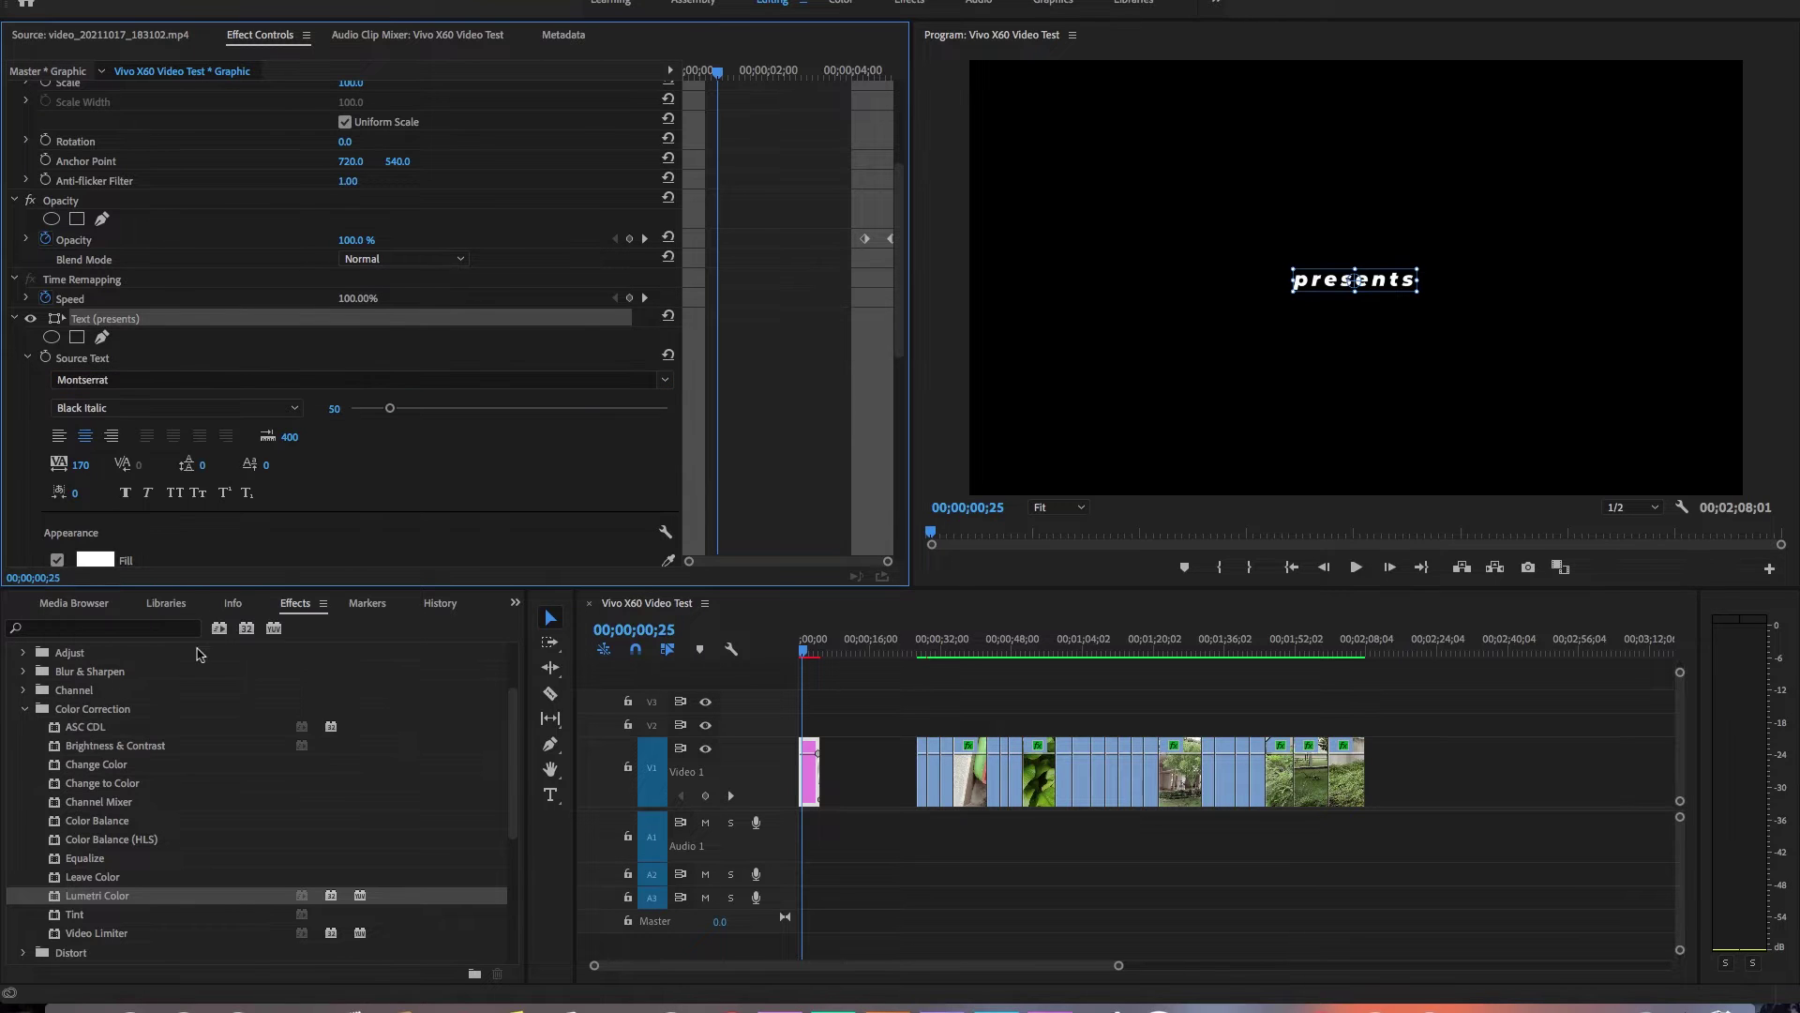
{"action": "left_click", "coordinate": [174, 492]}
{"action": "double_click", "coordinate": [1382, 281]}
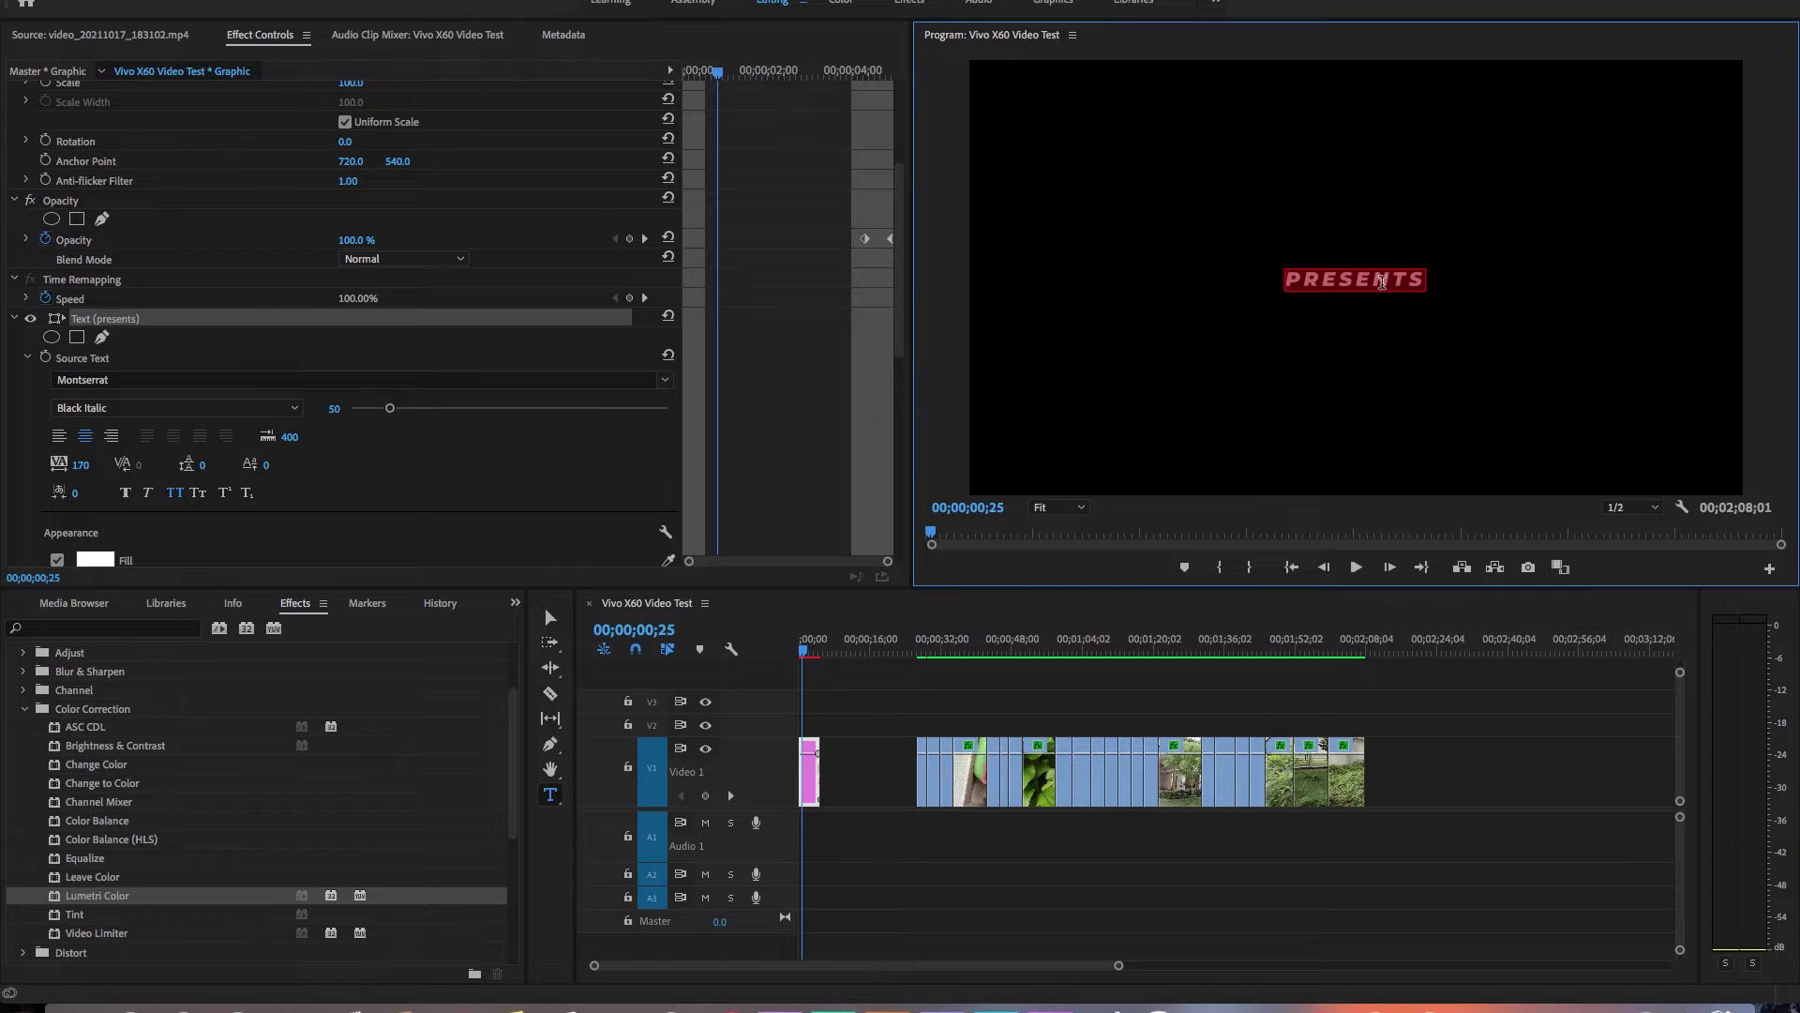
{"action": "left_click", "coordinate": [126, 493]}
- Replace the title text with "VIVO X60", "SMARTPHONE" and "VIDEO TEST" on three lines and move it up to the middle of the frame
{"action": "double_click", "coordinate": [1320, 271]}
{"action": "type", "text": "vivo x"}
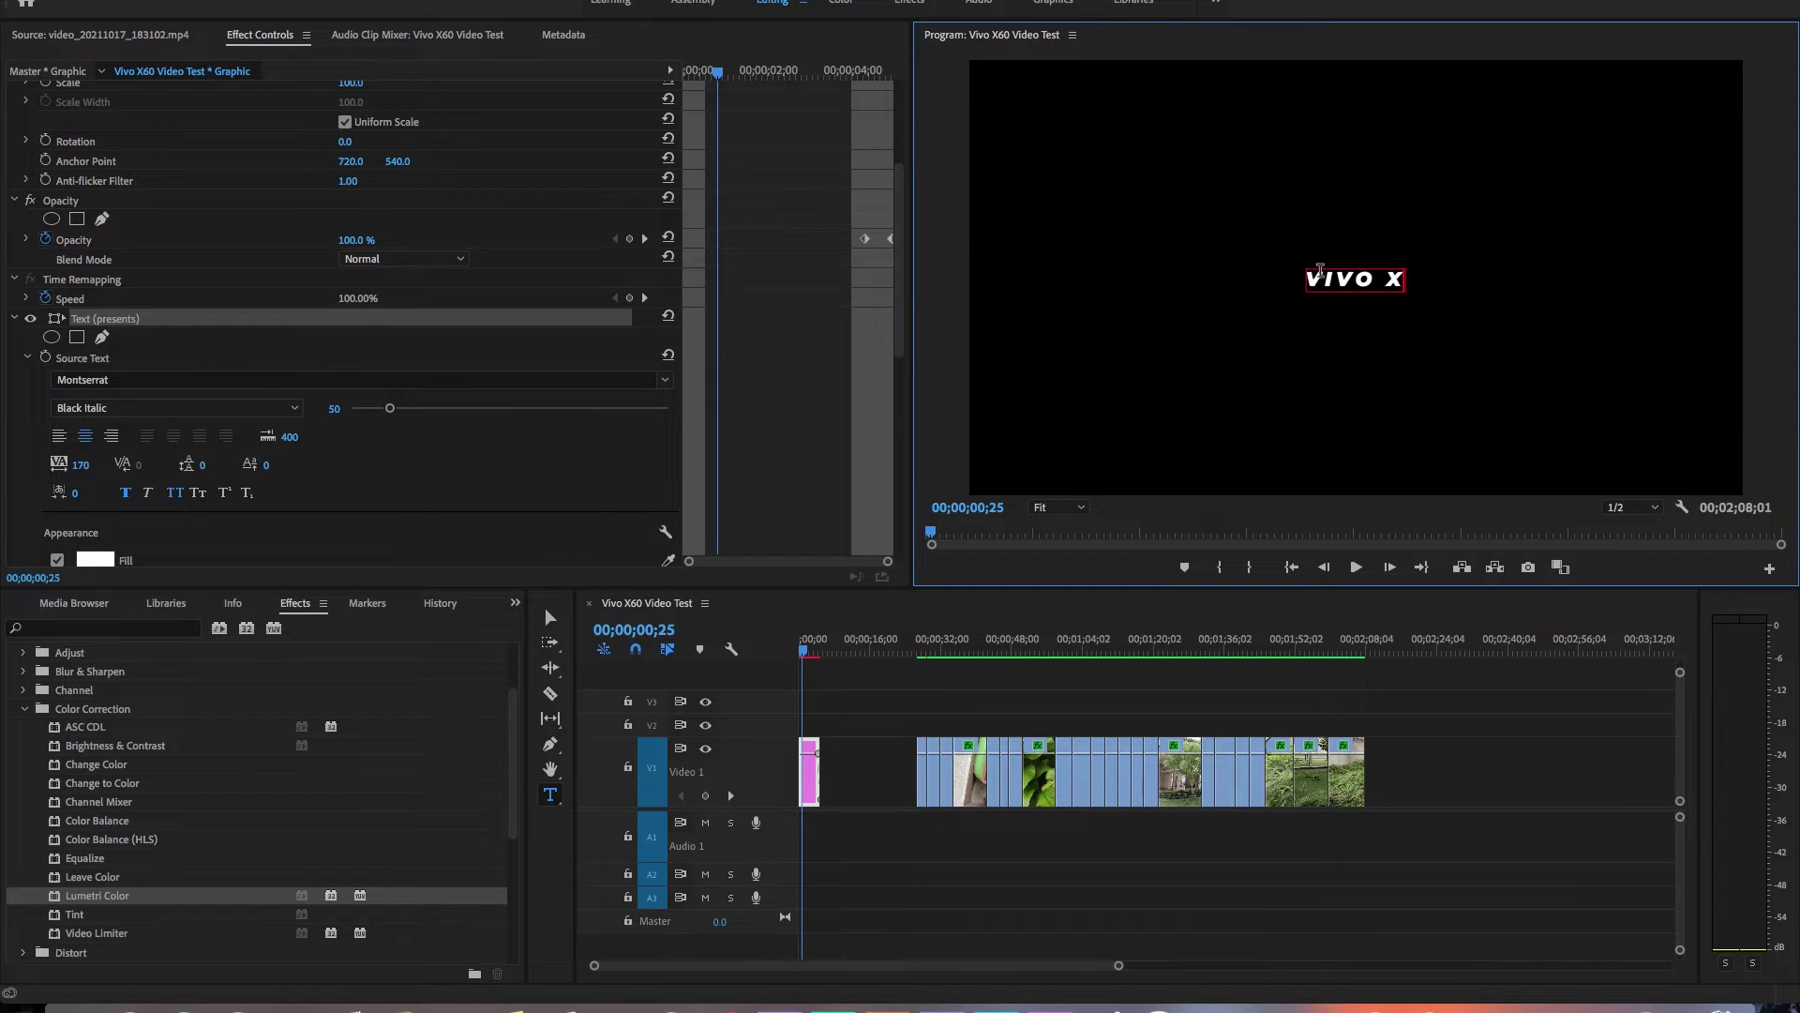
{"action": "type", "text": "60"}
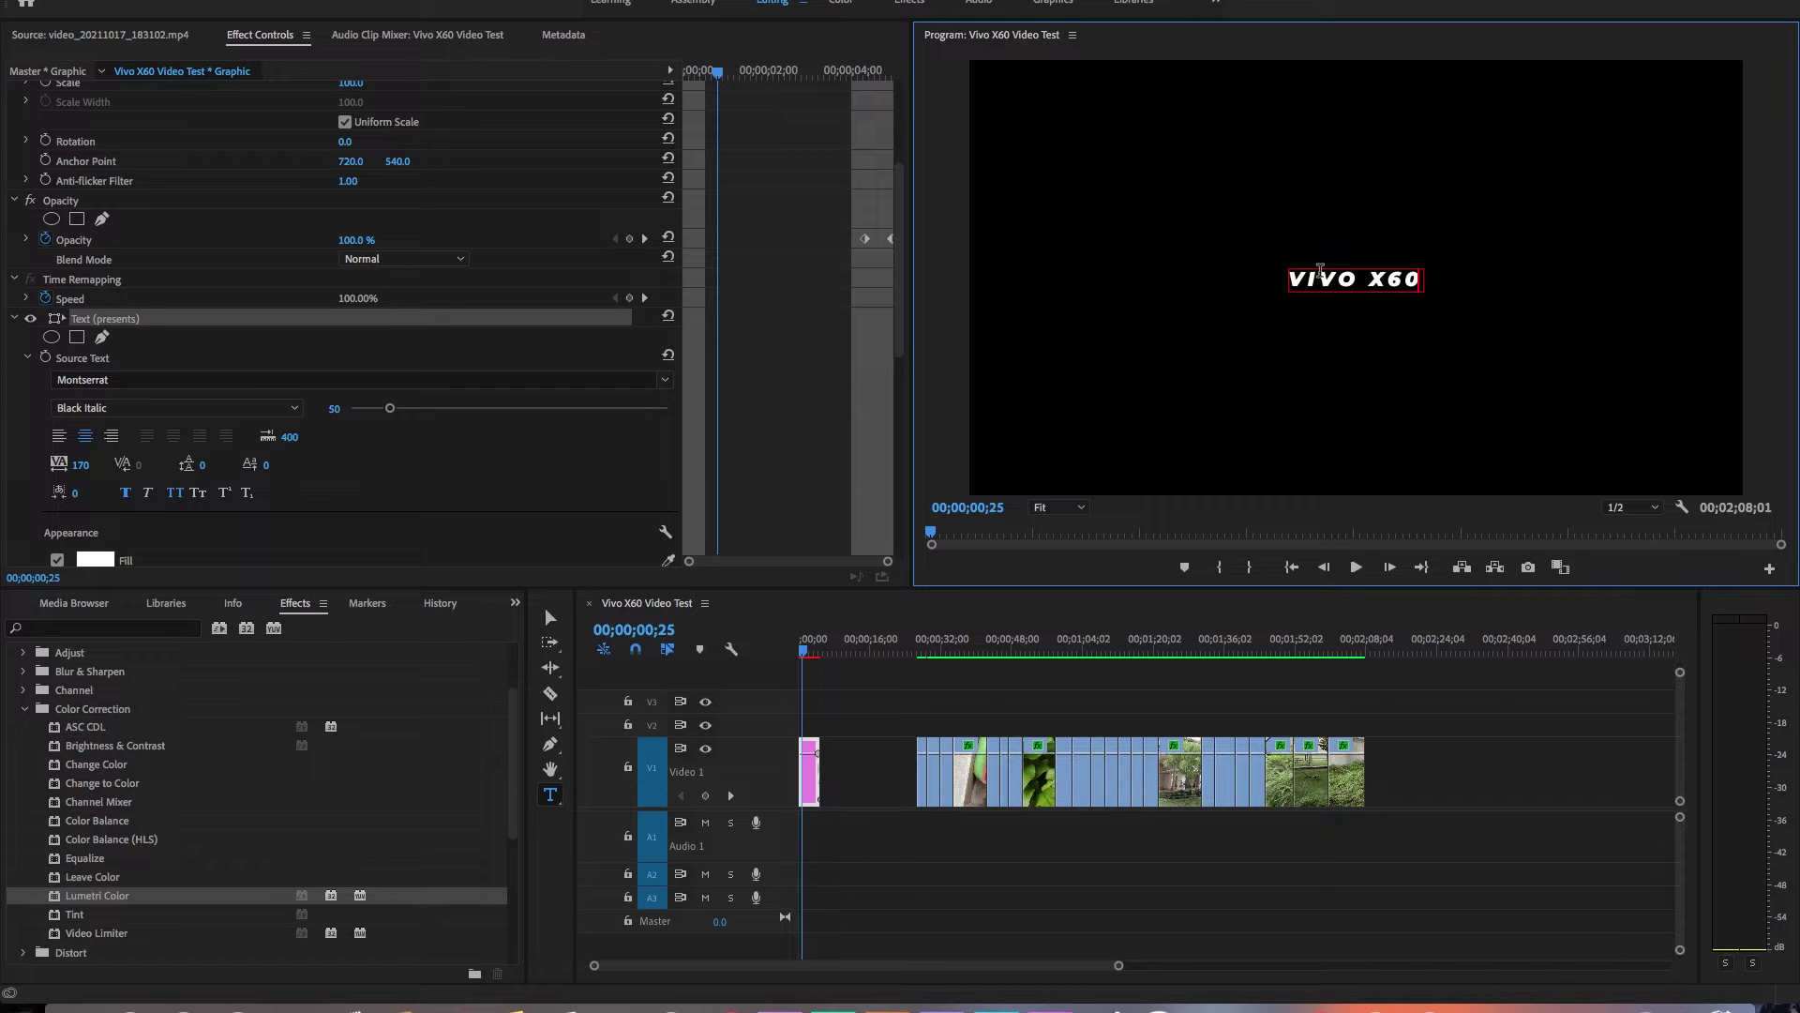
{"action": "type", "text": "smartphone"}
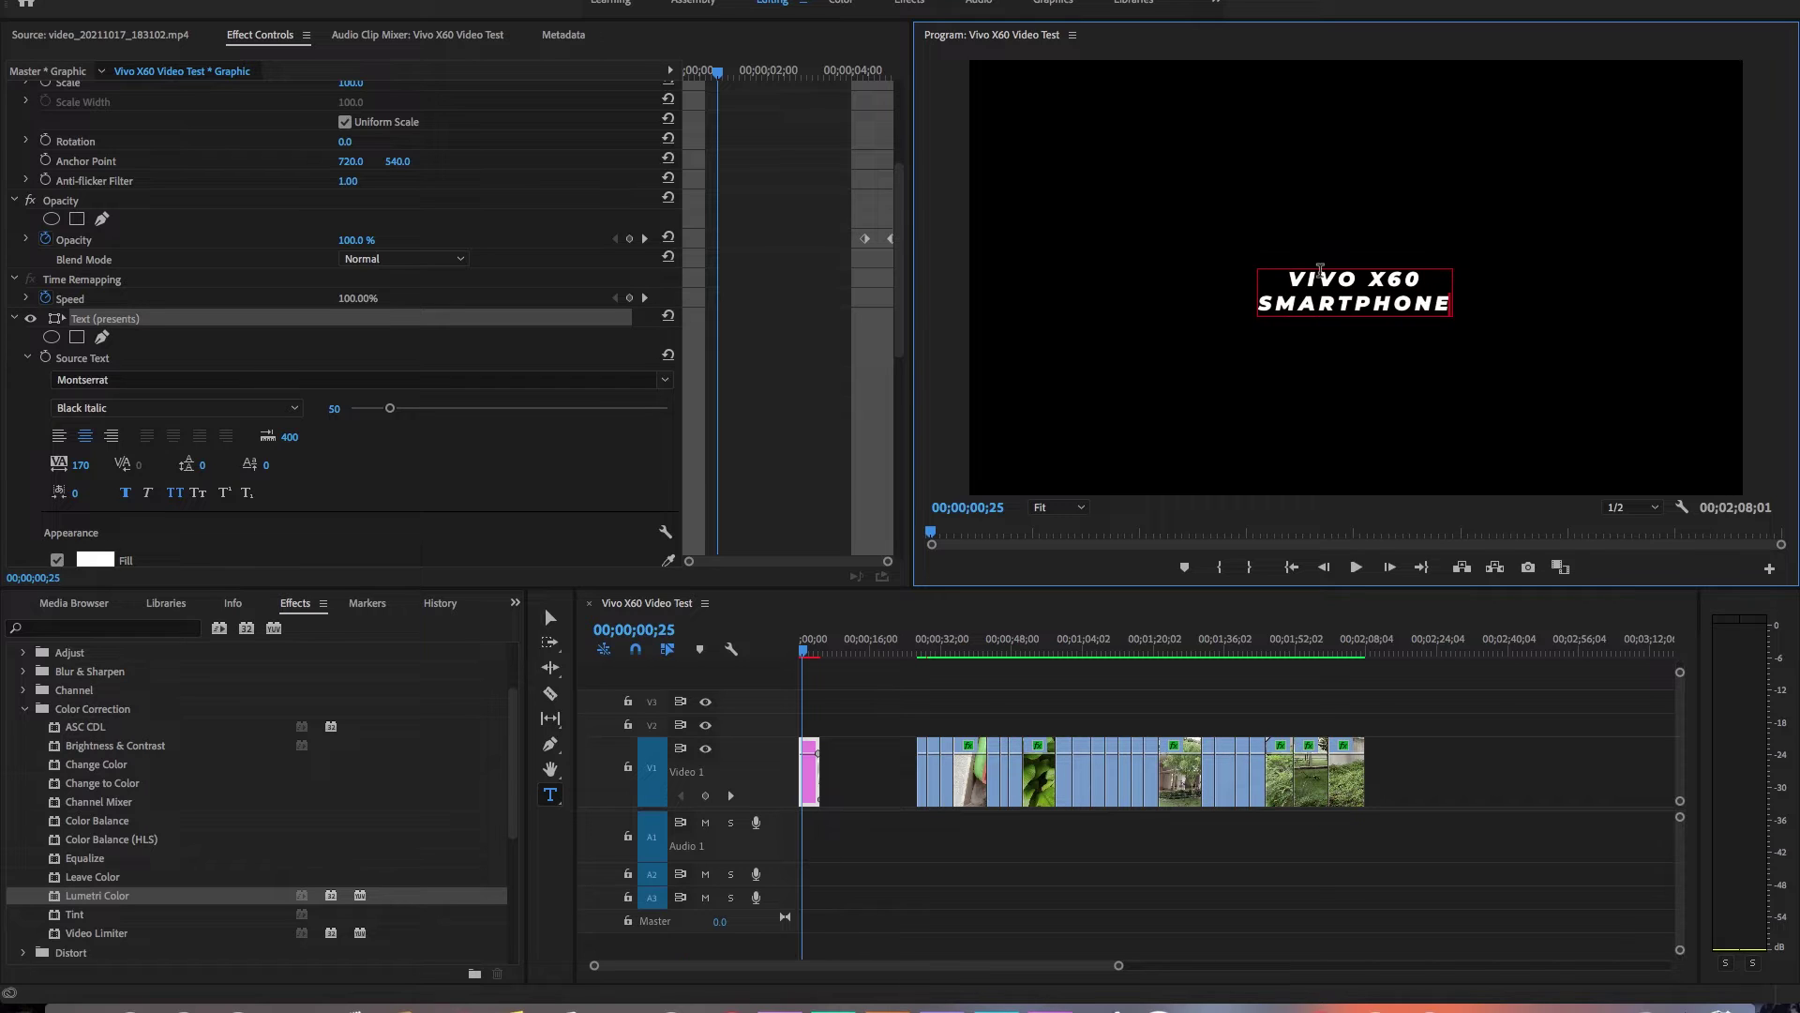
{"action": "type", "text": "video test"}
{"action": "left_click", "coordinate": [550, 617]}
{"action": "left_click_drag", "start_coordinate": [1372, 337], "coordinate": [1372, 313]}
- Preview the opening title and delete the gap between it and the first garden clip on V1
{"action": "left_click", "coordinate": [848, 678]}
{"action": "key", "text": "space"}
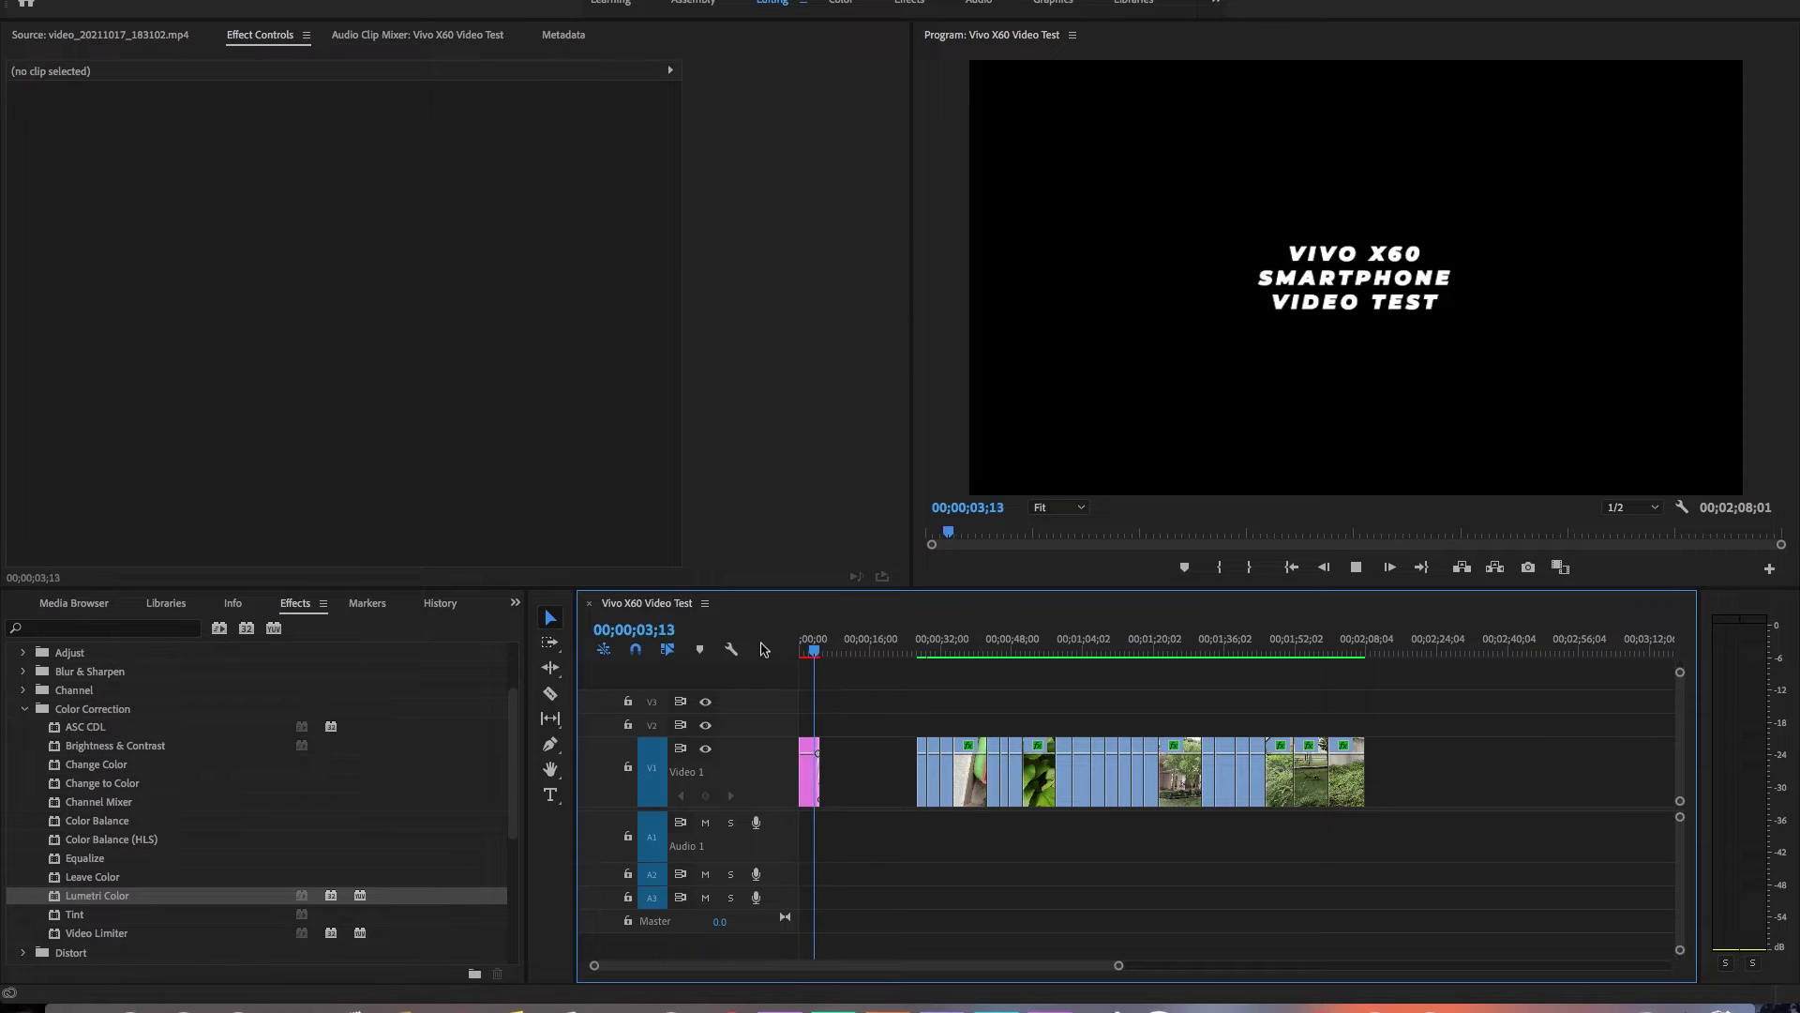
{"action": "key", "text": "space"}
{"action": "left_click", "coordinate": [865, 780]}
{"action": "key", "text": "Delete"}
- Try a Cross Dissolve between the title graphic and the first garden clip, preview it and remove it
{"action": "scroll", "coordinate": [845, 779], "scroll_direction": "up", "scroll_amount": 4}
{"action": "left_click_drag", "start_coordinate": [648, 967], "coordinate": [564, 967]}
{"action": "left_click", "coordinate": [25, 709]}
{"action": "scroll", "coordinate": [40, 757], "scroll_direction": "up", "scroll_amount": 4}
{"action": "left_click", "coordinate": [12, 729]}
{"action": "left_click", "coordinate": [14, 747]}
{"action": "left_click", "coordinate": [24, 784]}
{"action": "left_click_drag", "start_coordinate": [56, 822], "coordinate": [870, 778]}
{"action": "left_click", "coordinate": [861, 654]}
{"action": "key", "text": "space"}
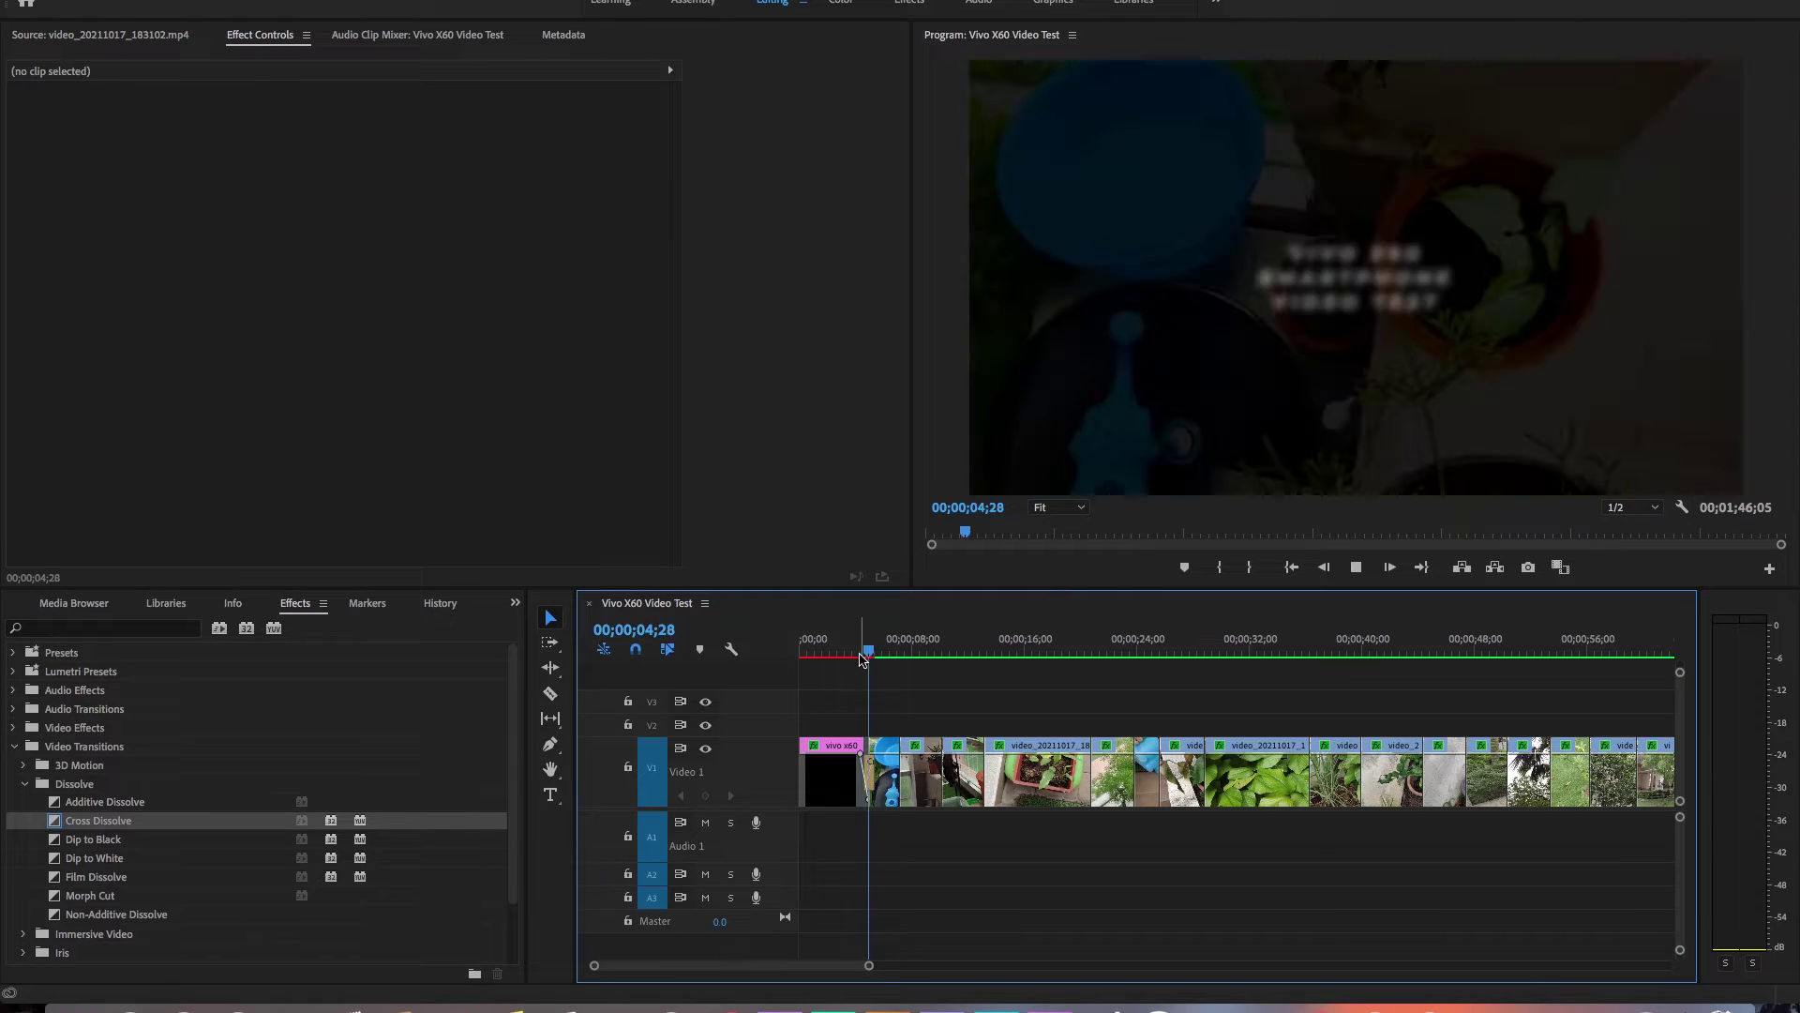
{"action": "key", "text": "space"}
{"action": "left_click", "coordinate": [874, 773]}
{"action": "key", "text": "Delete"}
- Add a Dip to White transition between the title and the first clip, set it to 20 frames and scrub through it
{"action": "left_click", "coordinate": [75, 840]}
{"action": "left_click_drag", "start_coordinate": [110, 858], "coordinate": [871, 767]}
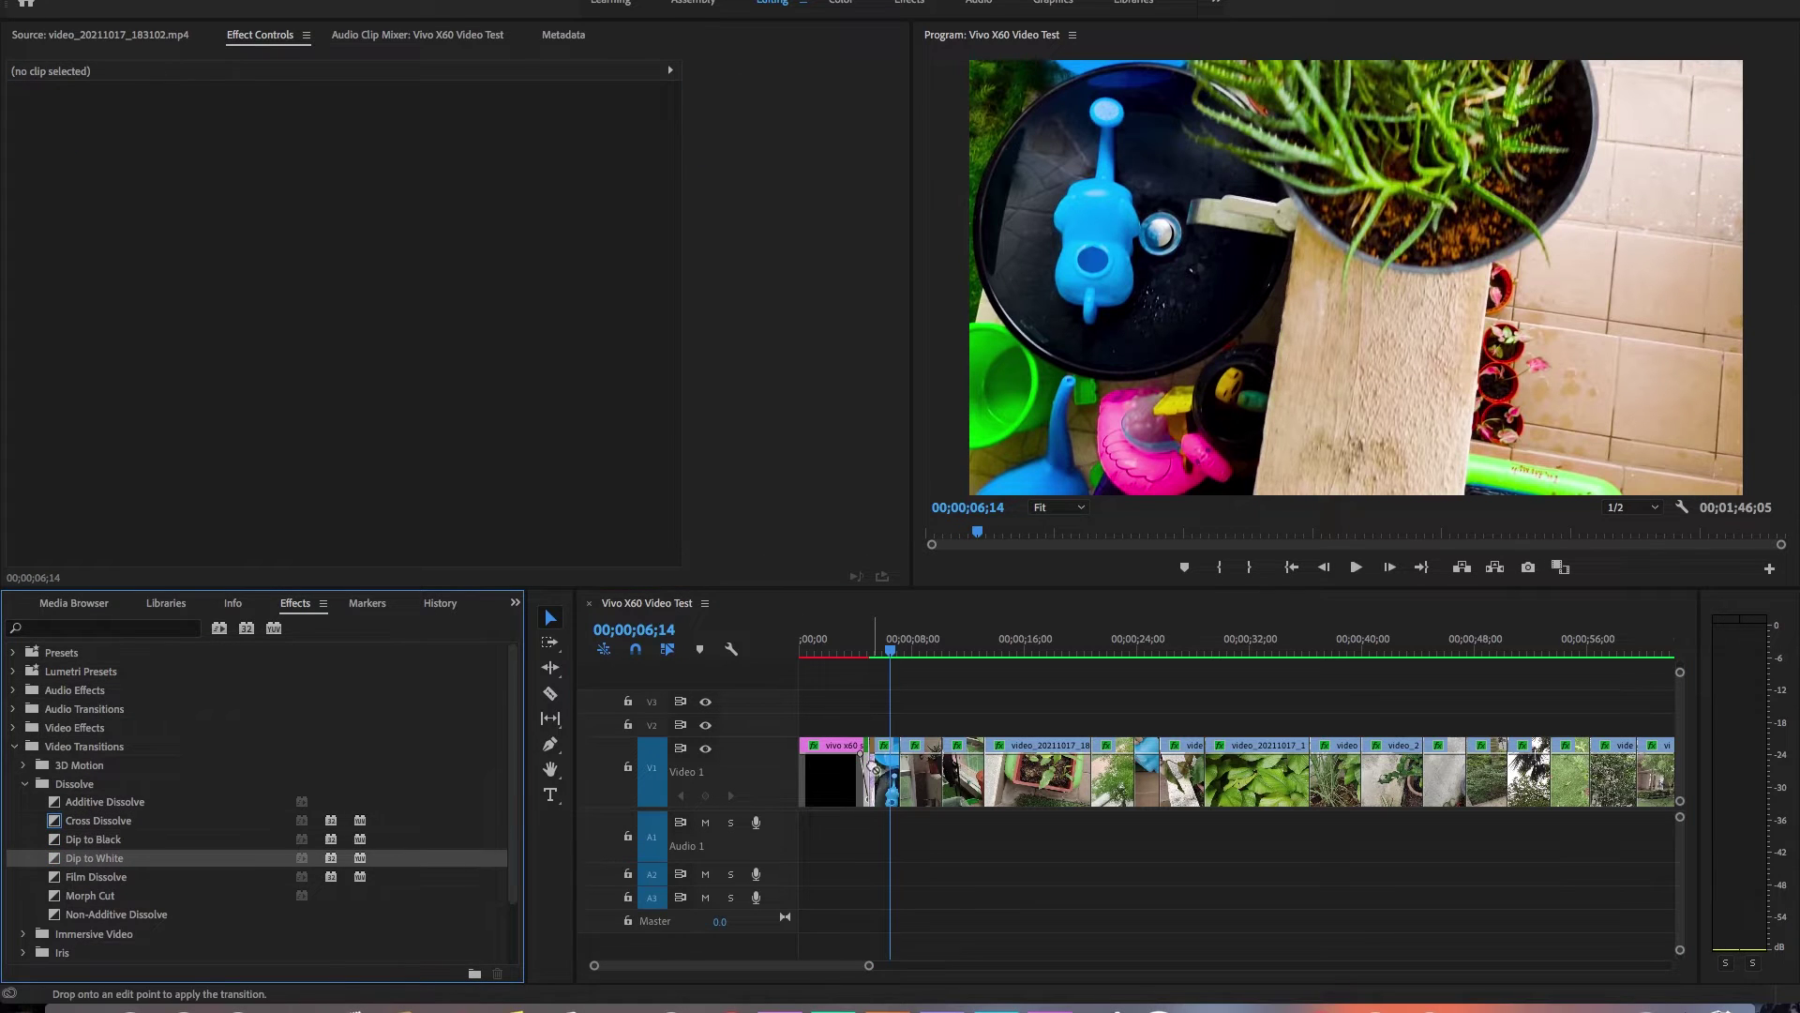
{"action": "right_click", "coordinate": [870, 764]}
{"action": "left_click", "coordinate": [889, 781]}
{"action": "type", "text": "20"}
{"action": "key", "text": "Return"}
{"action": "key", "text": "Return"}
{"action": "left_click_drag", "start_coordinate": [872, 647], "coordinate": [900, 646]}
- Switch to the Graphics workspace and try out title and caption templates on V2 above the first garden clips
{"action": "left_click", "coordinate": [1066, 9]}
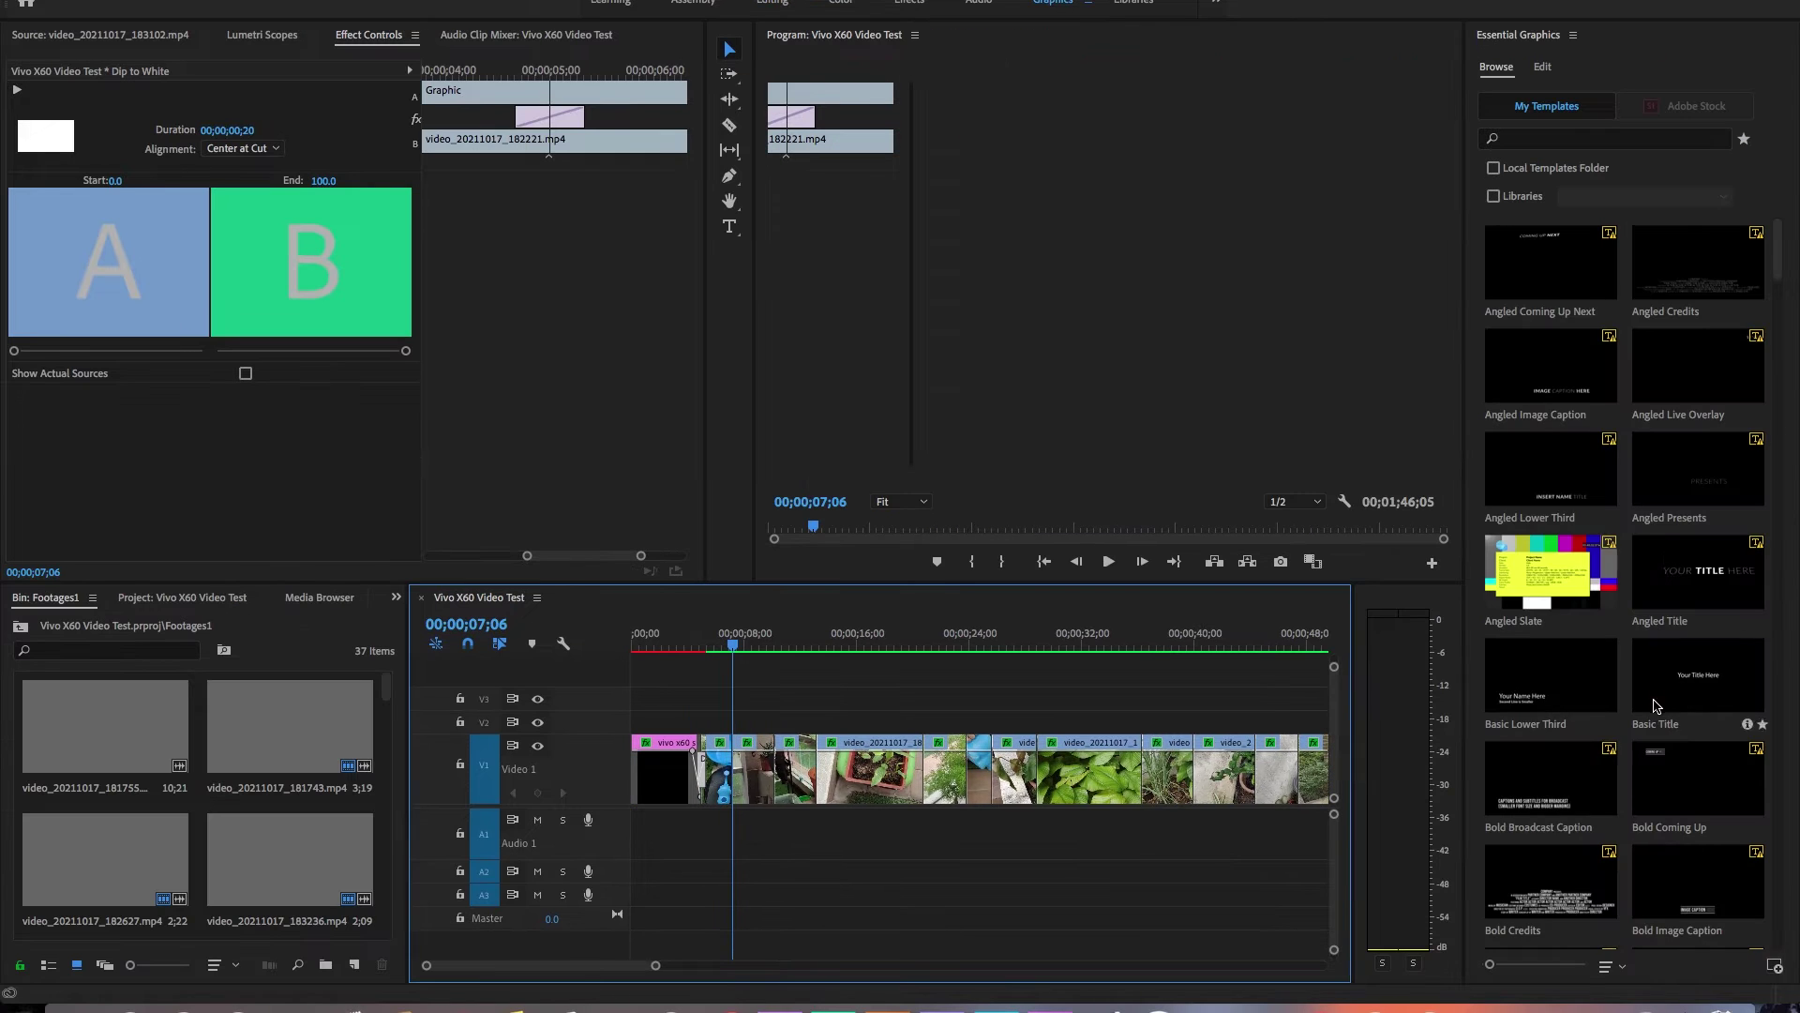
{"action": "left_click_drag", "start_coordinate": [1685, 712], "coordinate": [771, 723]}
{"action": "left_click_drag", "start_coordinate": [1572, 830], "coordinate": [759, 724]}
{"action": "left_click", "coordinate": [792, 722]}
{"action": "key", "text": "Delete"}
- Try to remove the second text line and its background shape from the broadcast caption graphic on V2
{"action": "key", "text": "space"}
{"action": "left_click_drag", "start_coordinate": [752, 645], "coordinate": [777, 647]}
{"action": "left_click", "coordinate": [985, 419]}
{"action": "left_click", "coordinate": [1176, 446]}
{"action": "left_click_drag", "start_coordinate": [1253, 396], "coordinate": [1143, 447]}
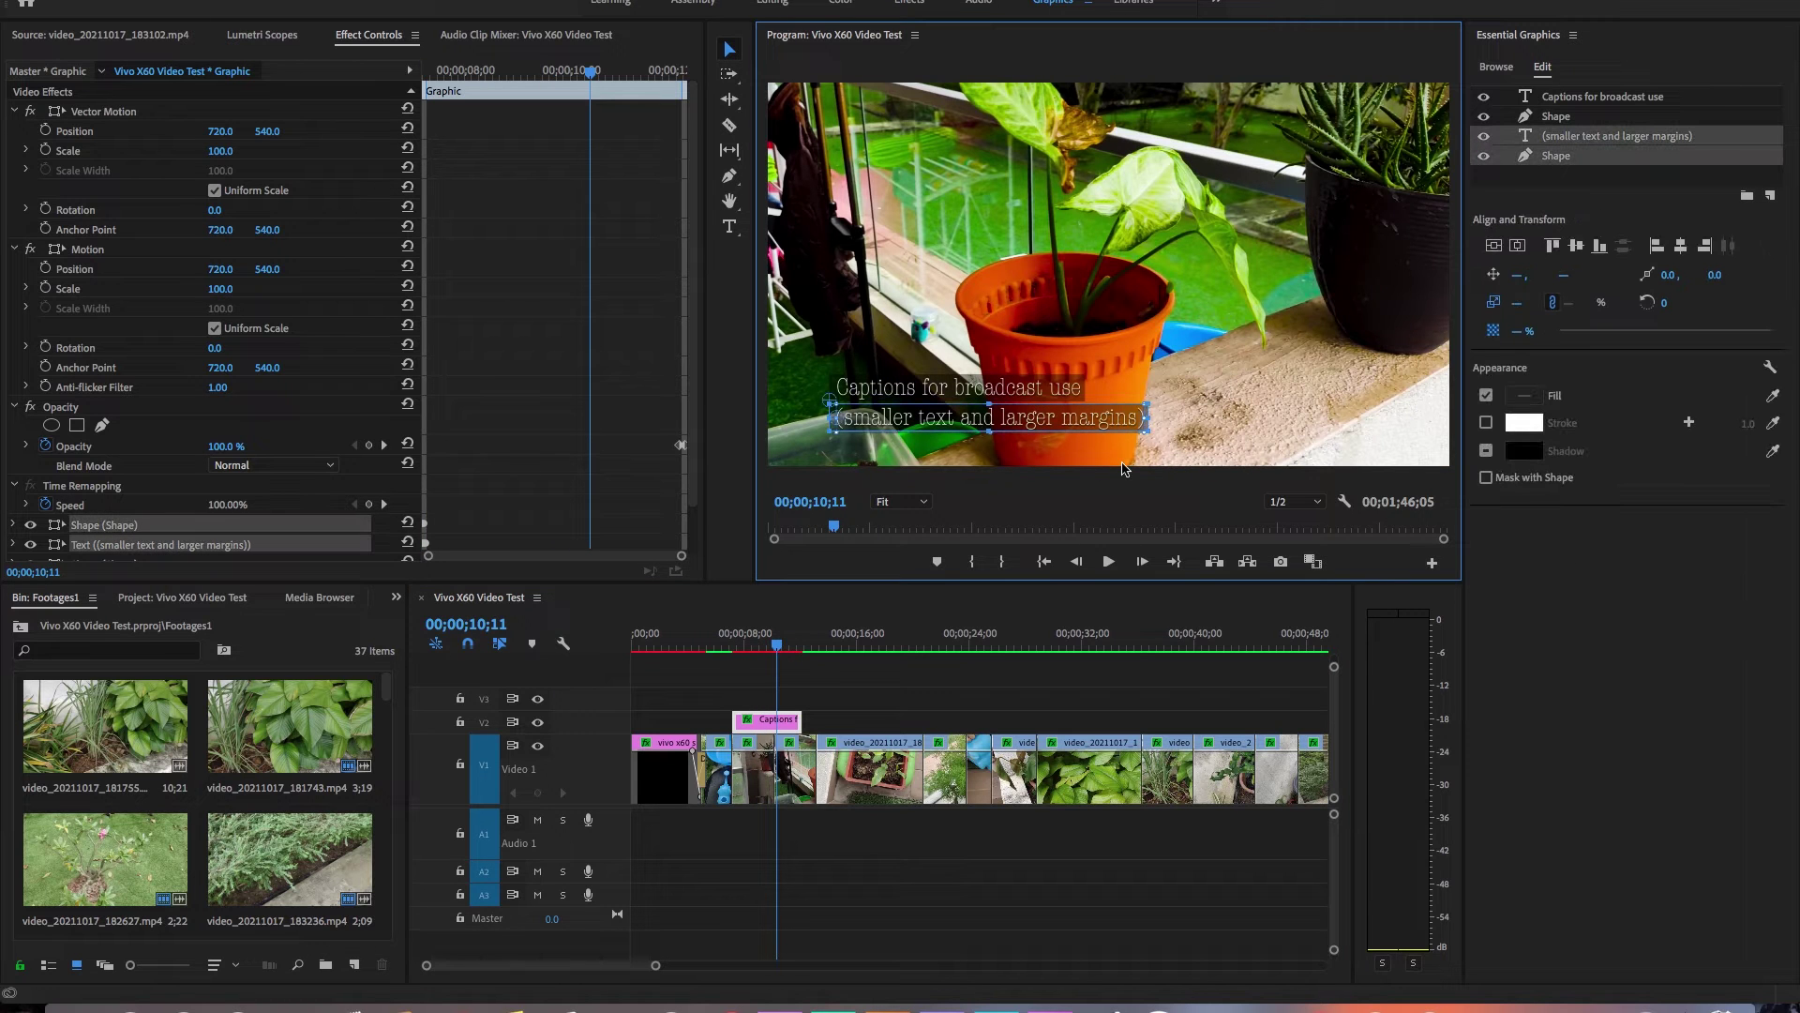
{"action": "scroll", "coordinate": [229, 526], "scroll_direction": "down", "scroll_amount": 1}
{"action": "left_click", "coordinate": [124, 502]}
{"action": "left_click", "coordinate": [139, 523], "text": "shift"}
{"action": "right_click", "coordinate": [138, 529]}
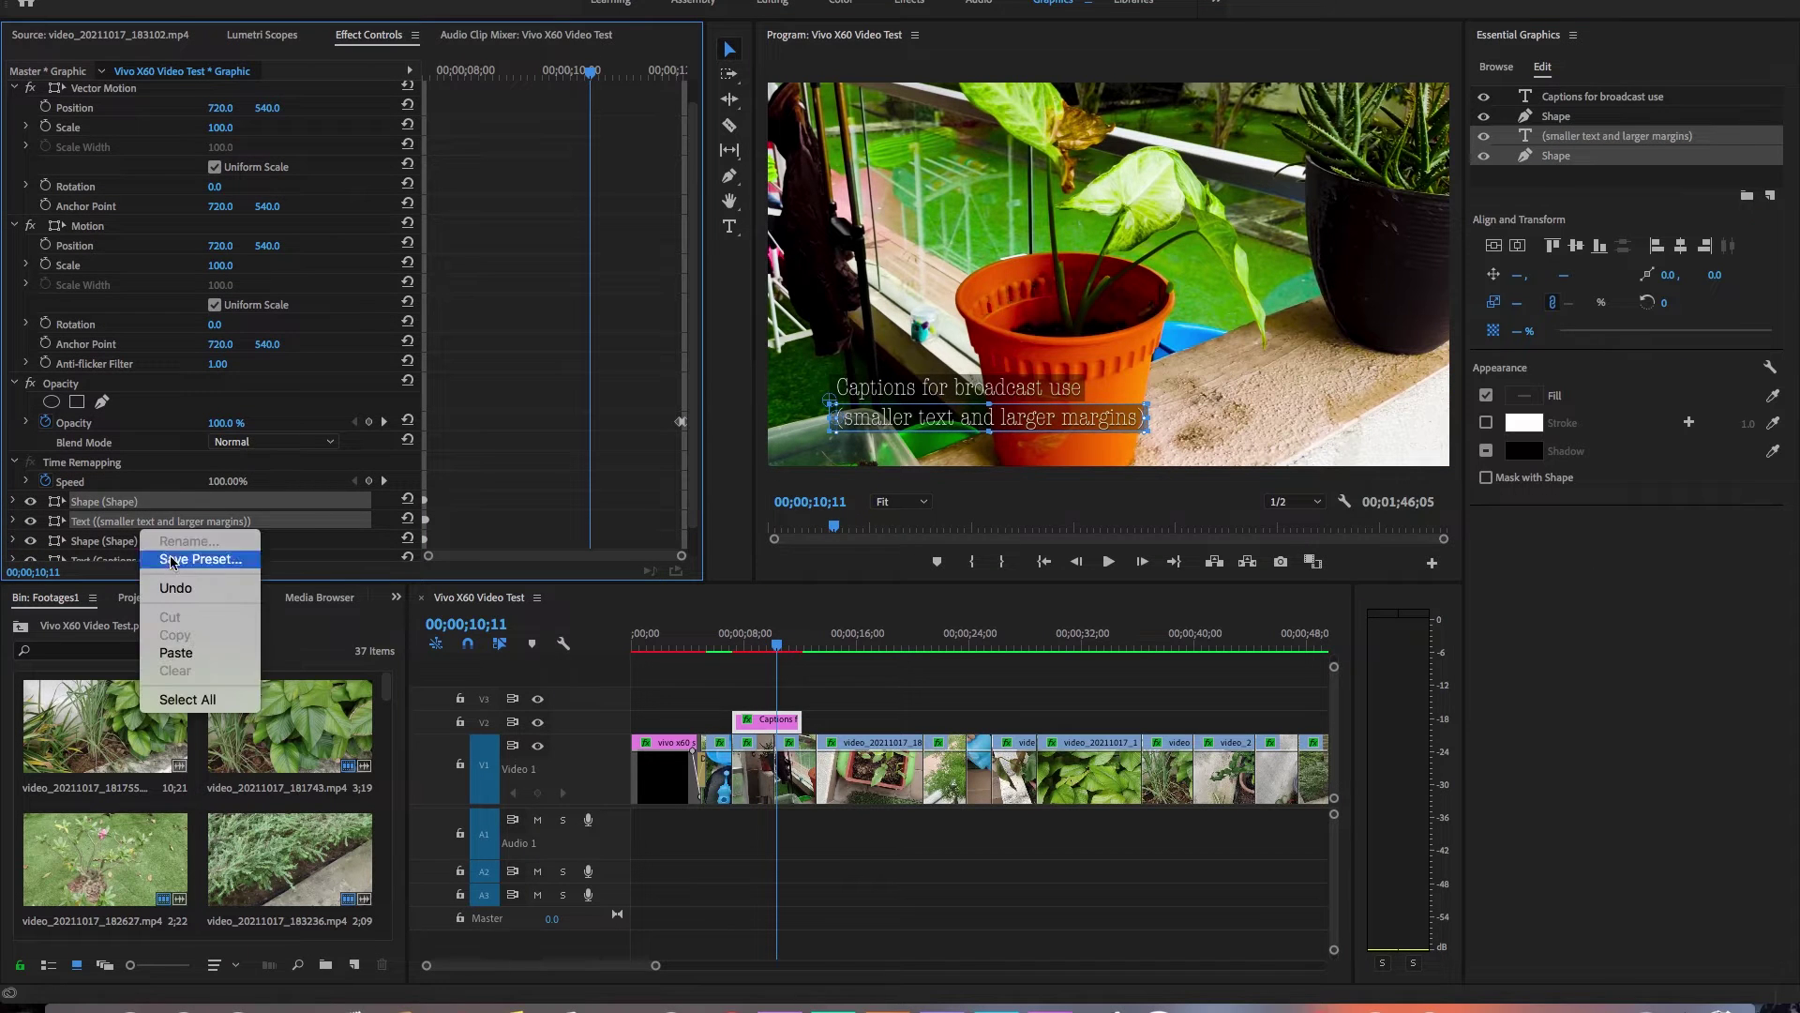
{"action": "left_click", "coordinate": [81, 527]}
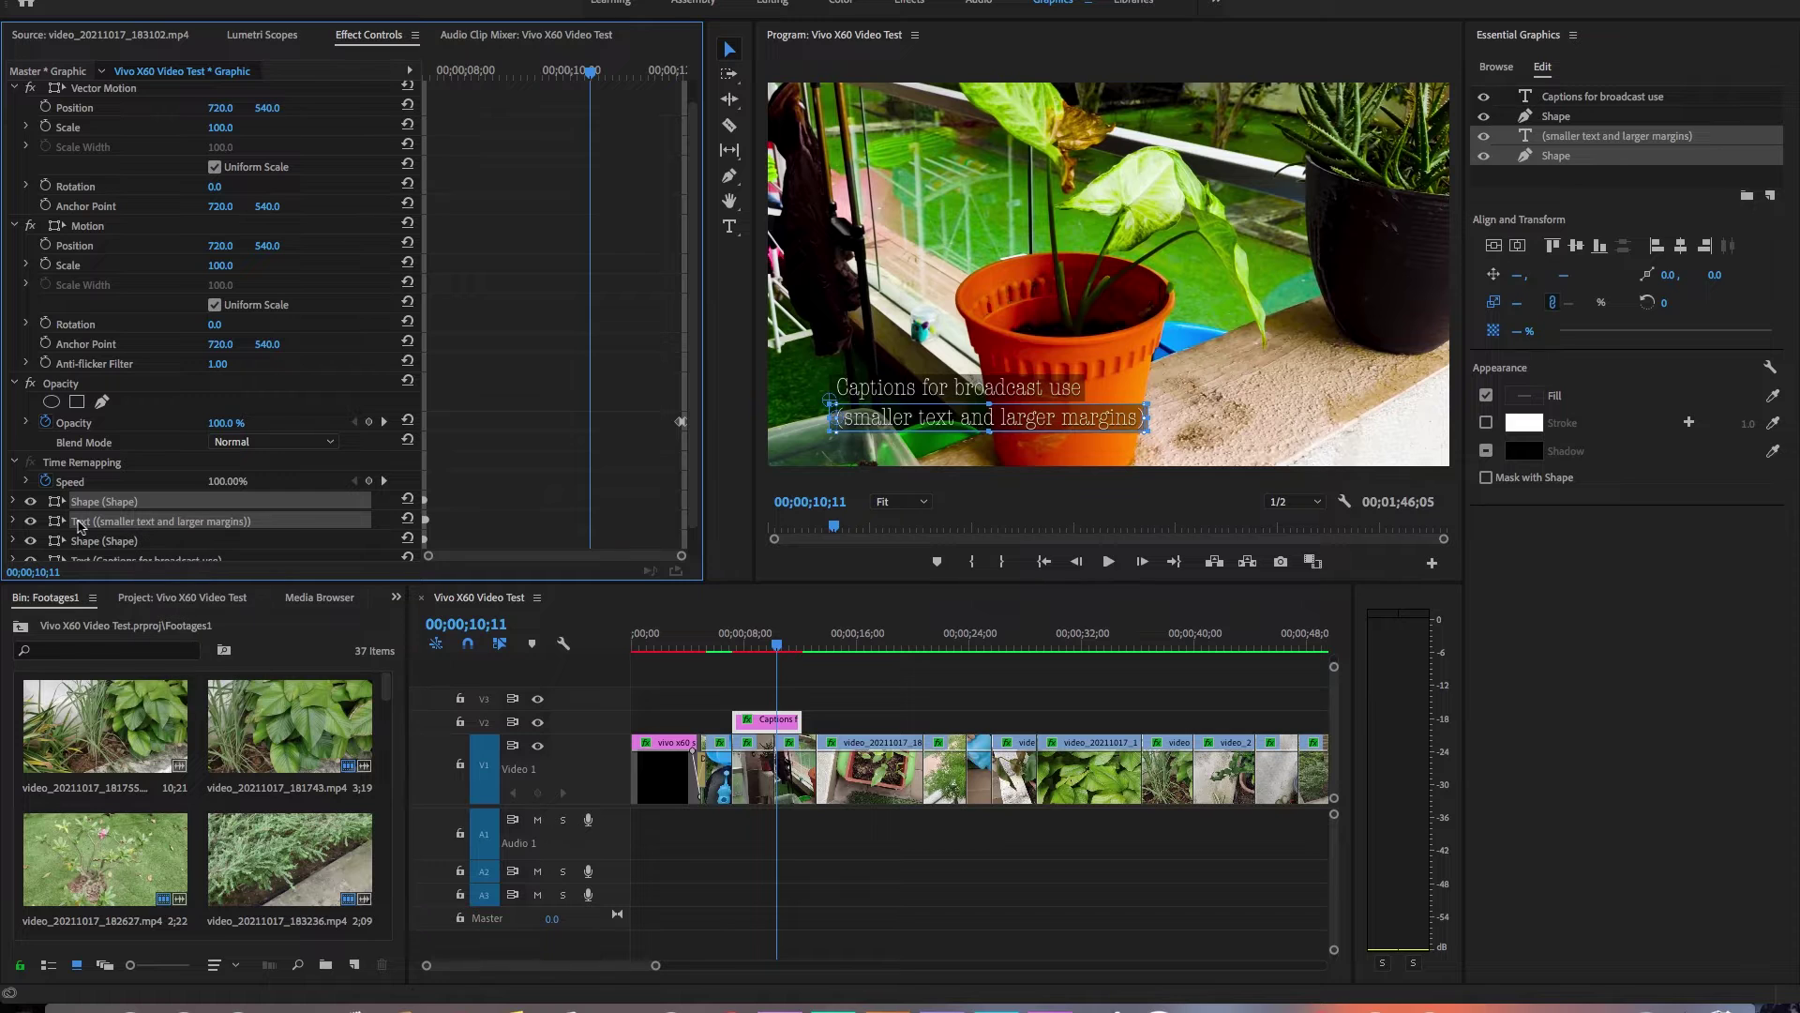
{"action": "left_click", "coordinate": [906, 706]}
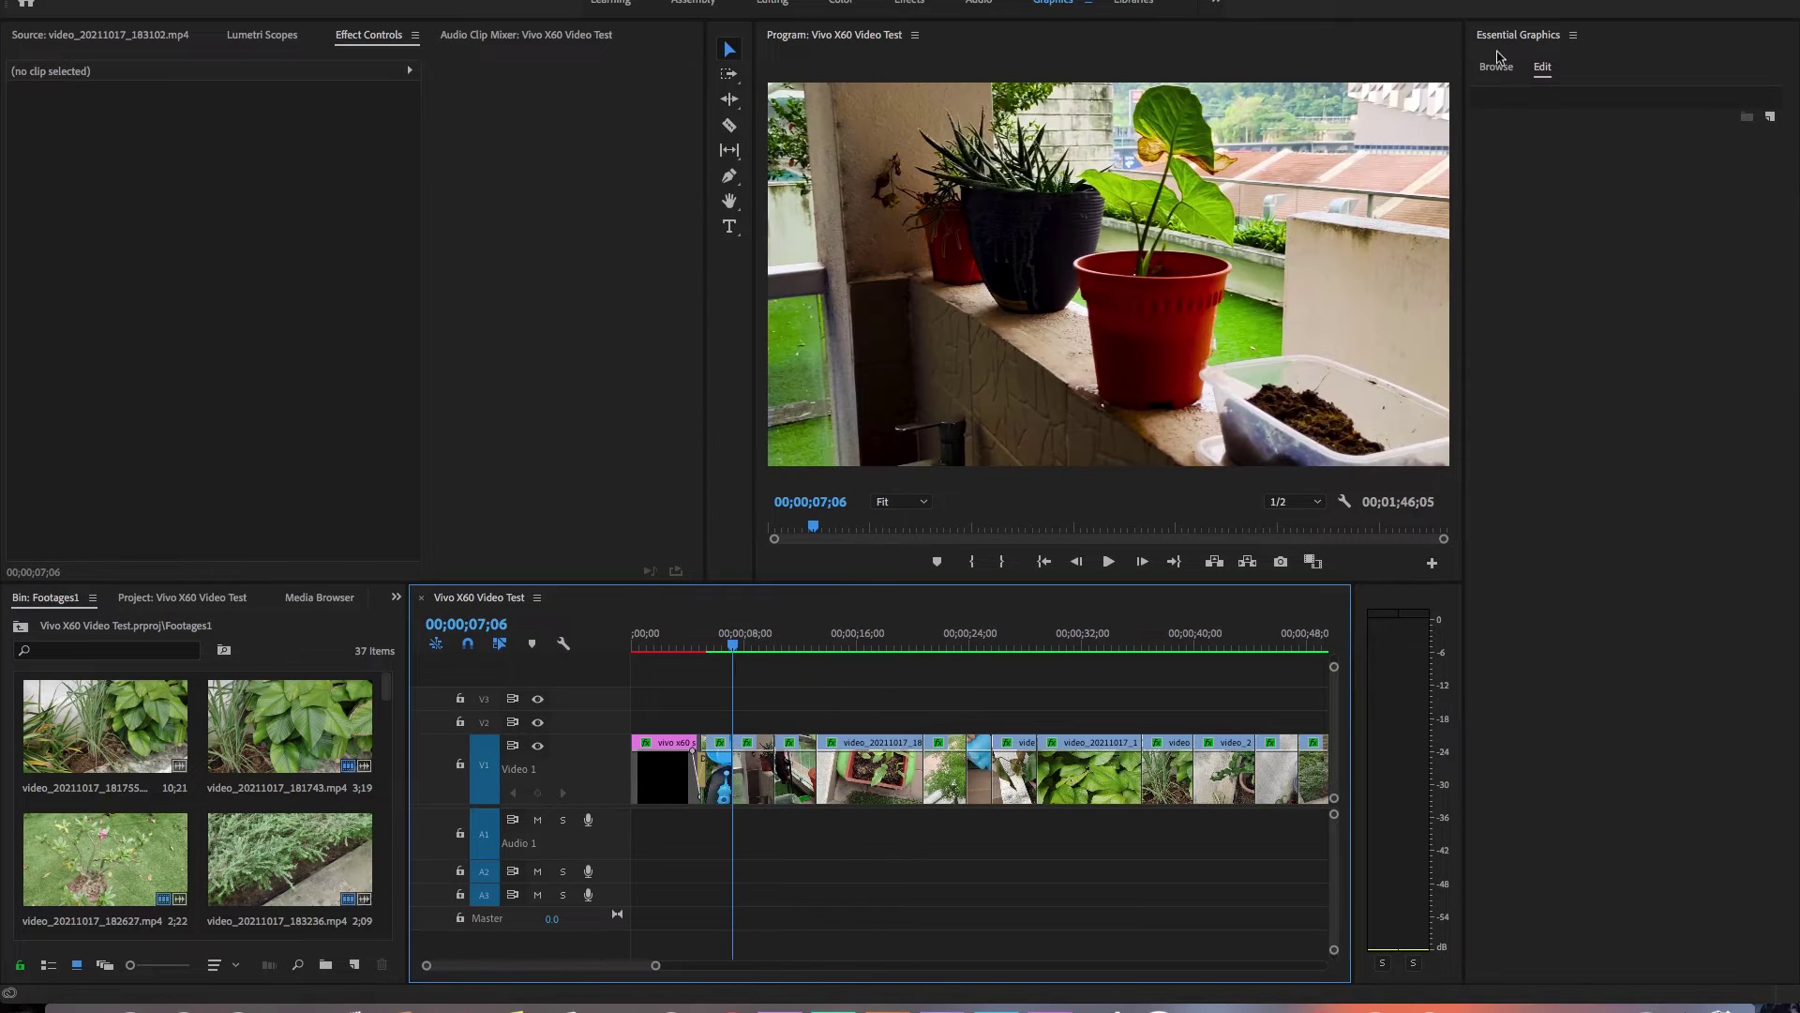
- Try the Classic Web Caption template on V2 at about 7 seconds with left-aligned text, and undo both changes
{"action": "left_click", "coordinate": [1496, 67]}
{"action": "scroll", "coordinate": [1692, 579], "scroll_direction": "down", "scroll_amount": 5}
{"action": "scroll", "coordinate": [1692, 580], "scroll_direction": "down", "scroll_amount": 4}
{"action": "left_click_drag", "start_coordinate": [1553, 602], "coordinate": [736, 722]}
{"action": "left_click_drag", "start_coordinate": [745, 644], "coordinate": [754, 644]}
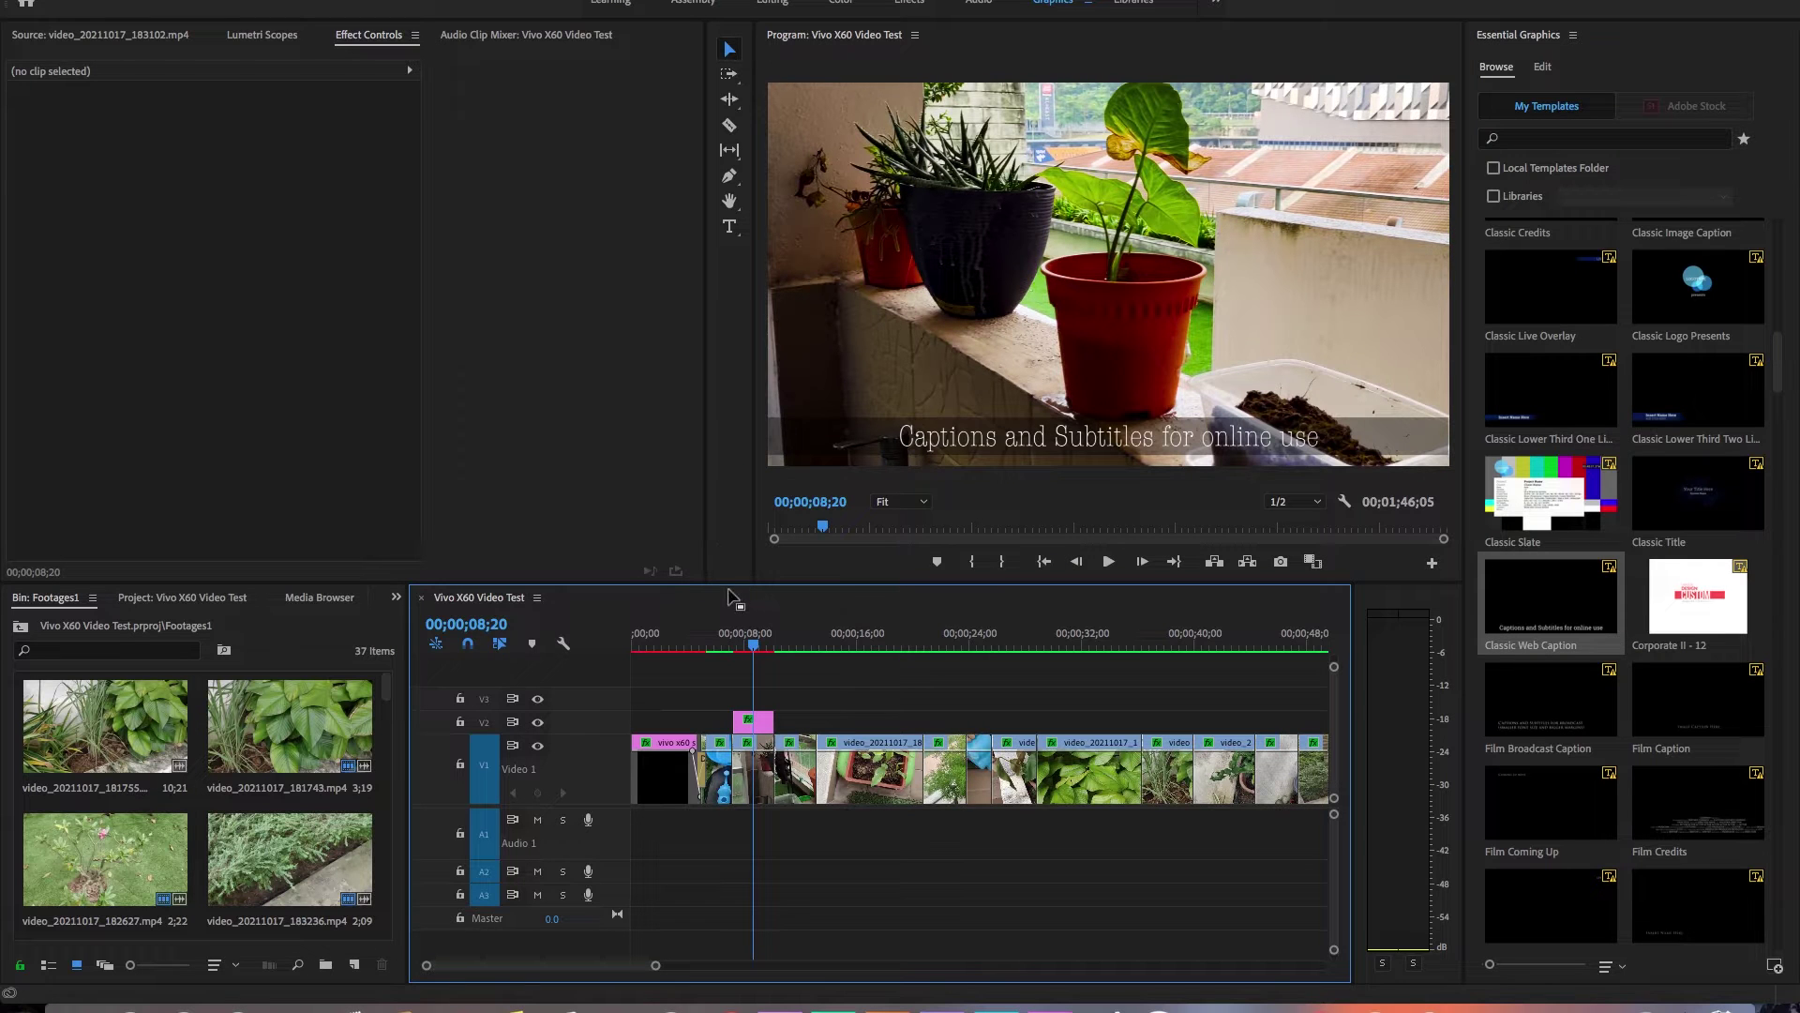
{"action": "left_click", "coordinate": [753, 722]}
{"action": "scroll", "coordinate": [347, 511], "scroll_direction": "down", "scroll_amount": 1}
{"action": "left_click", "coordinate": [13, 530]}
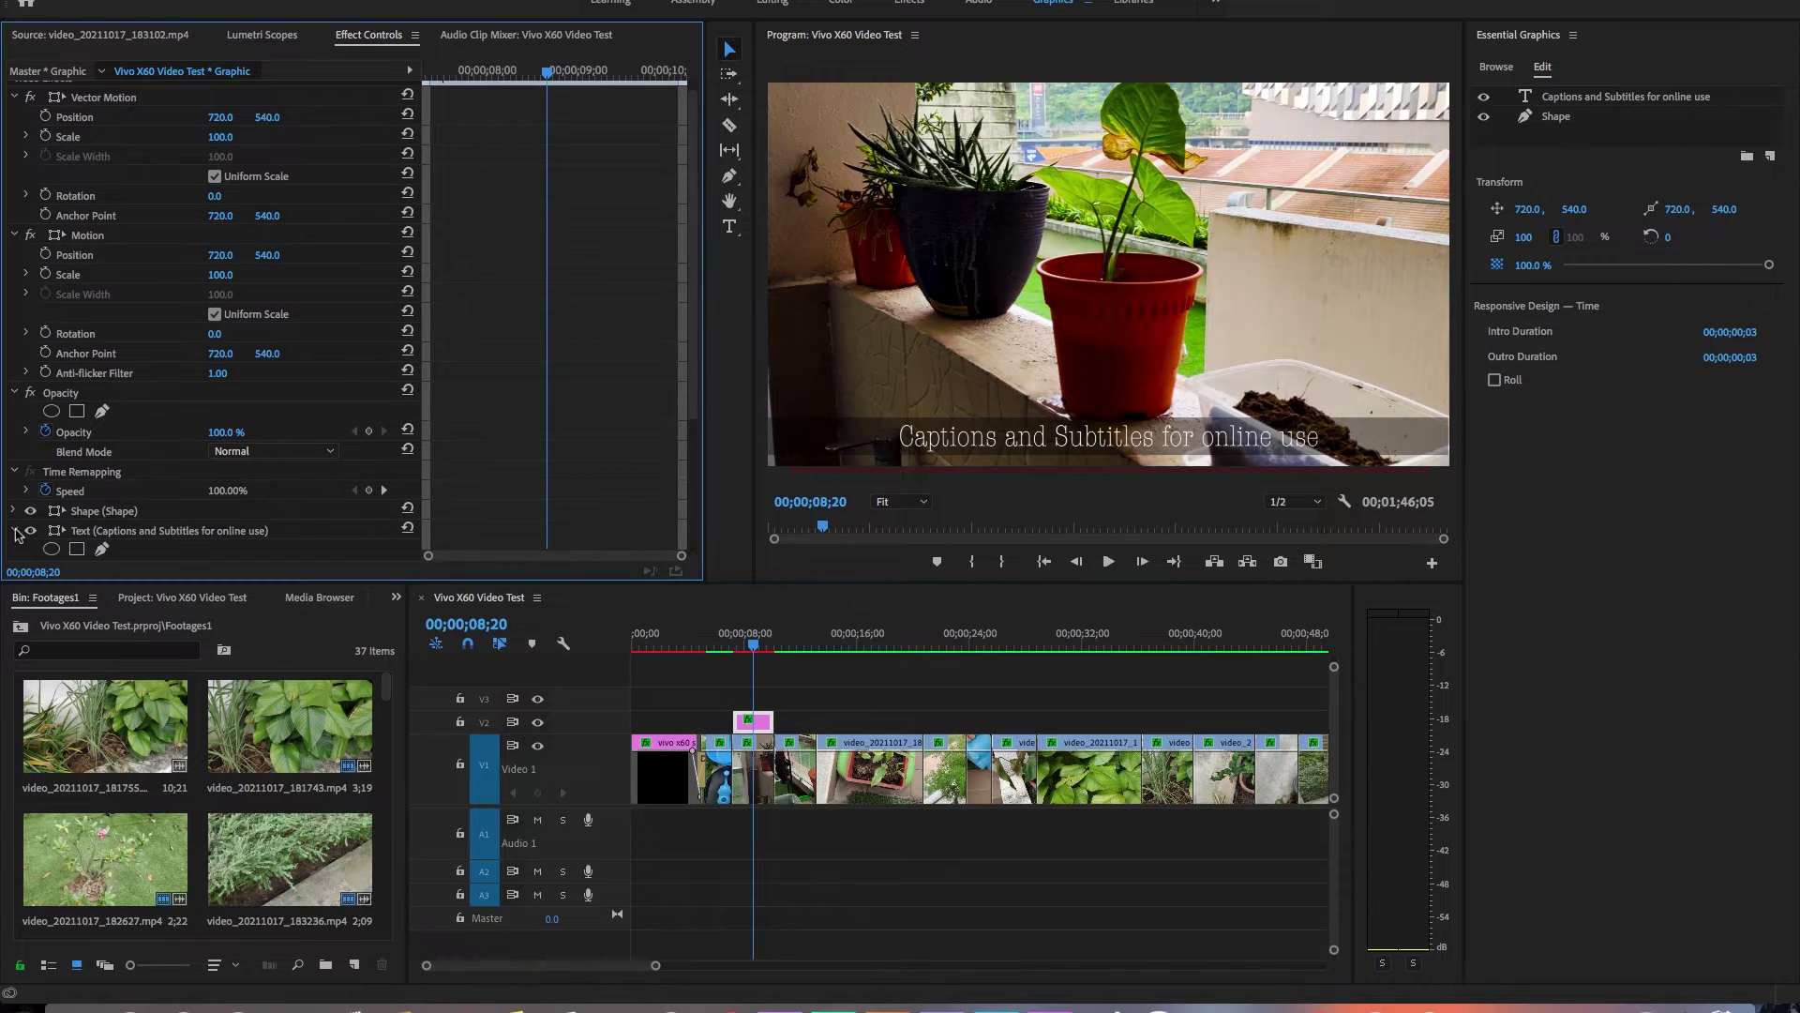
{"action": "scroll", "coordinate": [51, 403], "scroll_direction": "down", "scroll_amount": 4}
{"action": "left_click", "coordinate": [64, 457]}
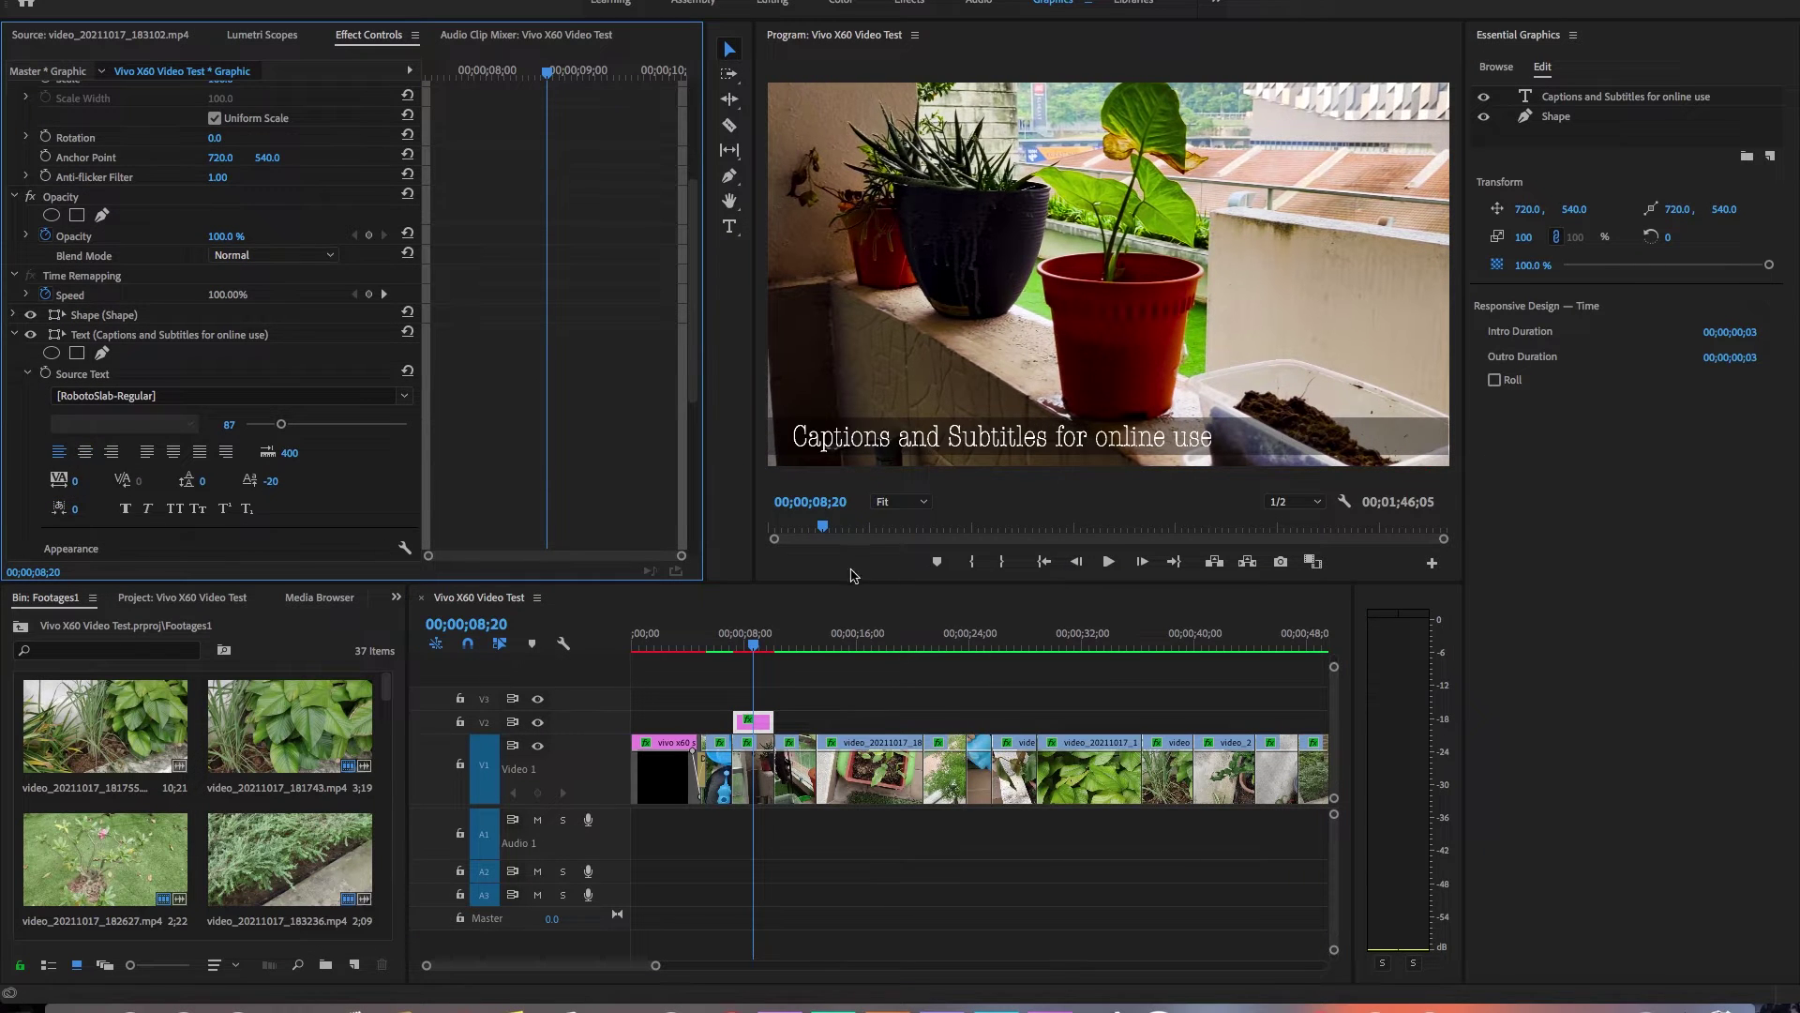
{"action": "key", "text": "super+z"}
{"action": "key", "text": "super+z"}
- Try a lower third template with name and title lines on V2, clear its title line and delete the remaining text
{"action": "left_click", "coordinate": [1496, 68]}
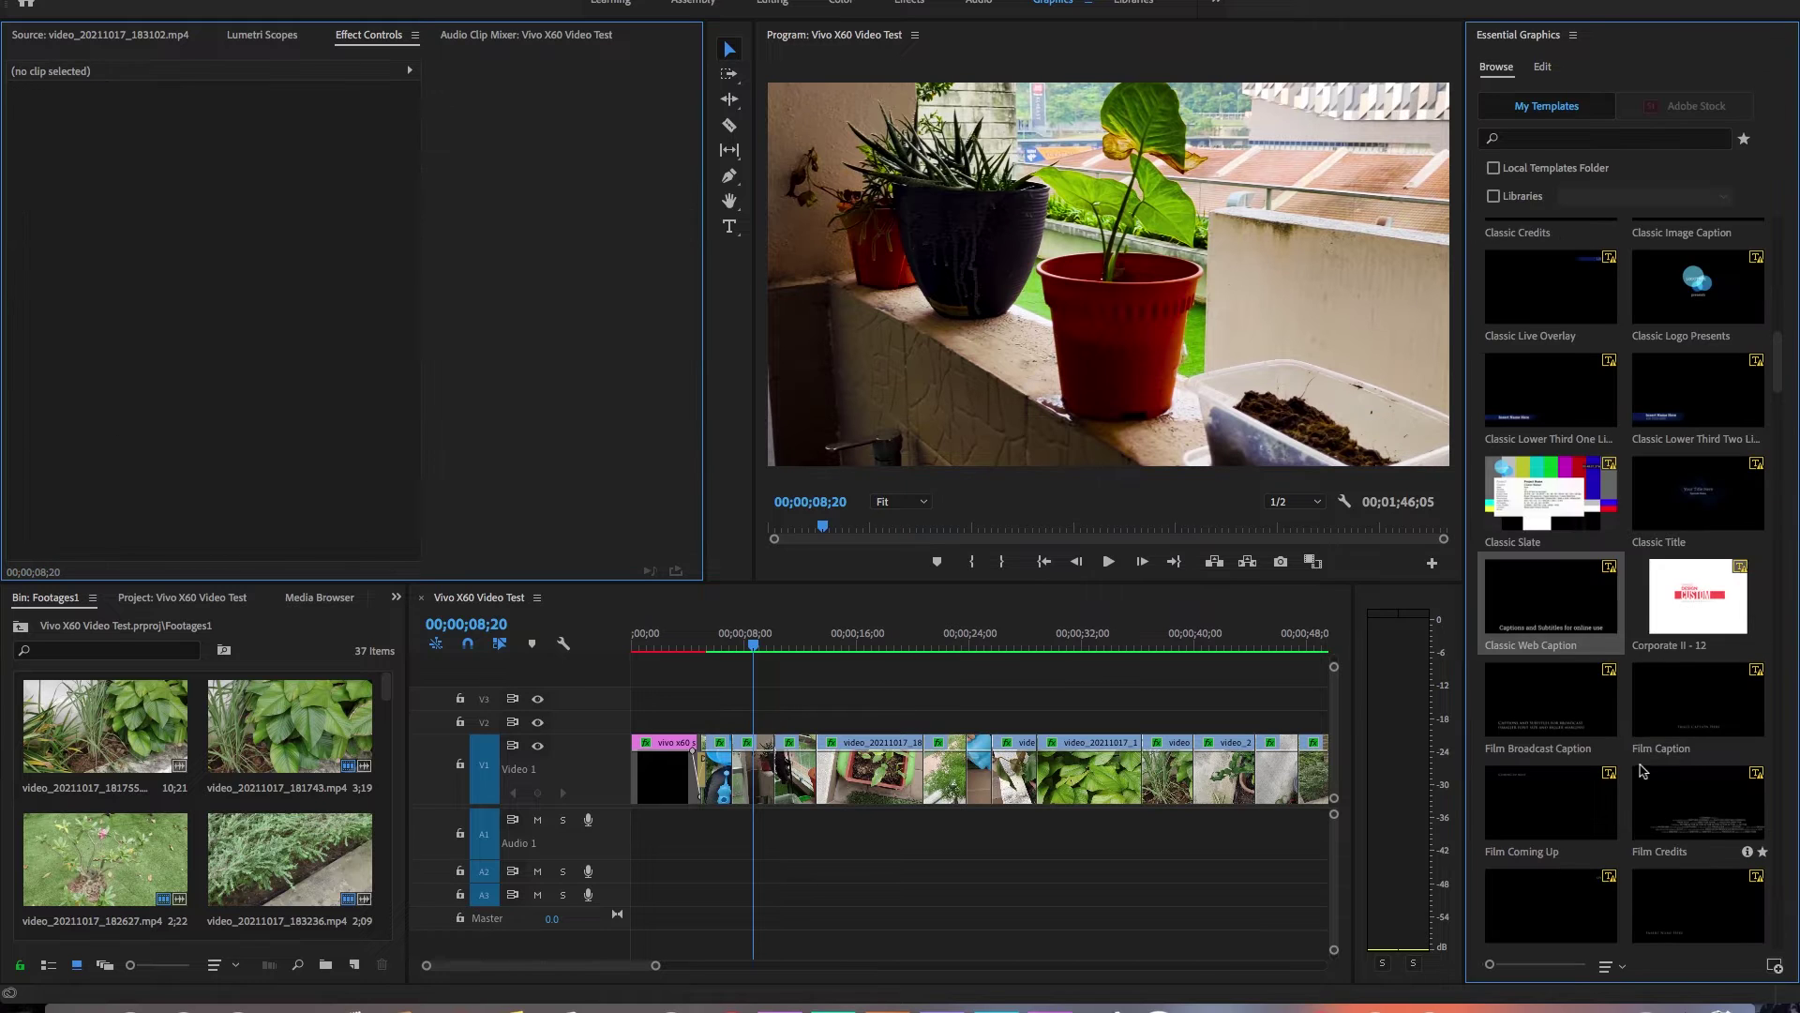
{"action": "scroll", "coordinate": [1643, 771], "scroll_direction": "down", "scroll_amount": 8}
{"action": "scroll", "coordinate": [1641, 769], "scroll_direction": "up", "scroll_amount": 3}
{"action": "left_click_drag", "start_coordinate": [1537, 375], "coordinate": [736, 722]}
{"action": "left_click_drag", "start_coordinate": [753, 646], "coordinate": [776, 648]}
{"action": "left_click", "coordinate": [932, 421]}
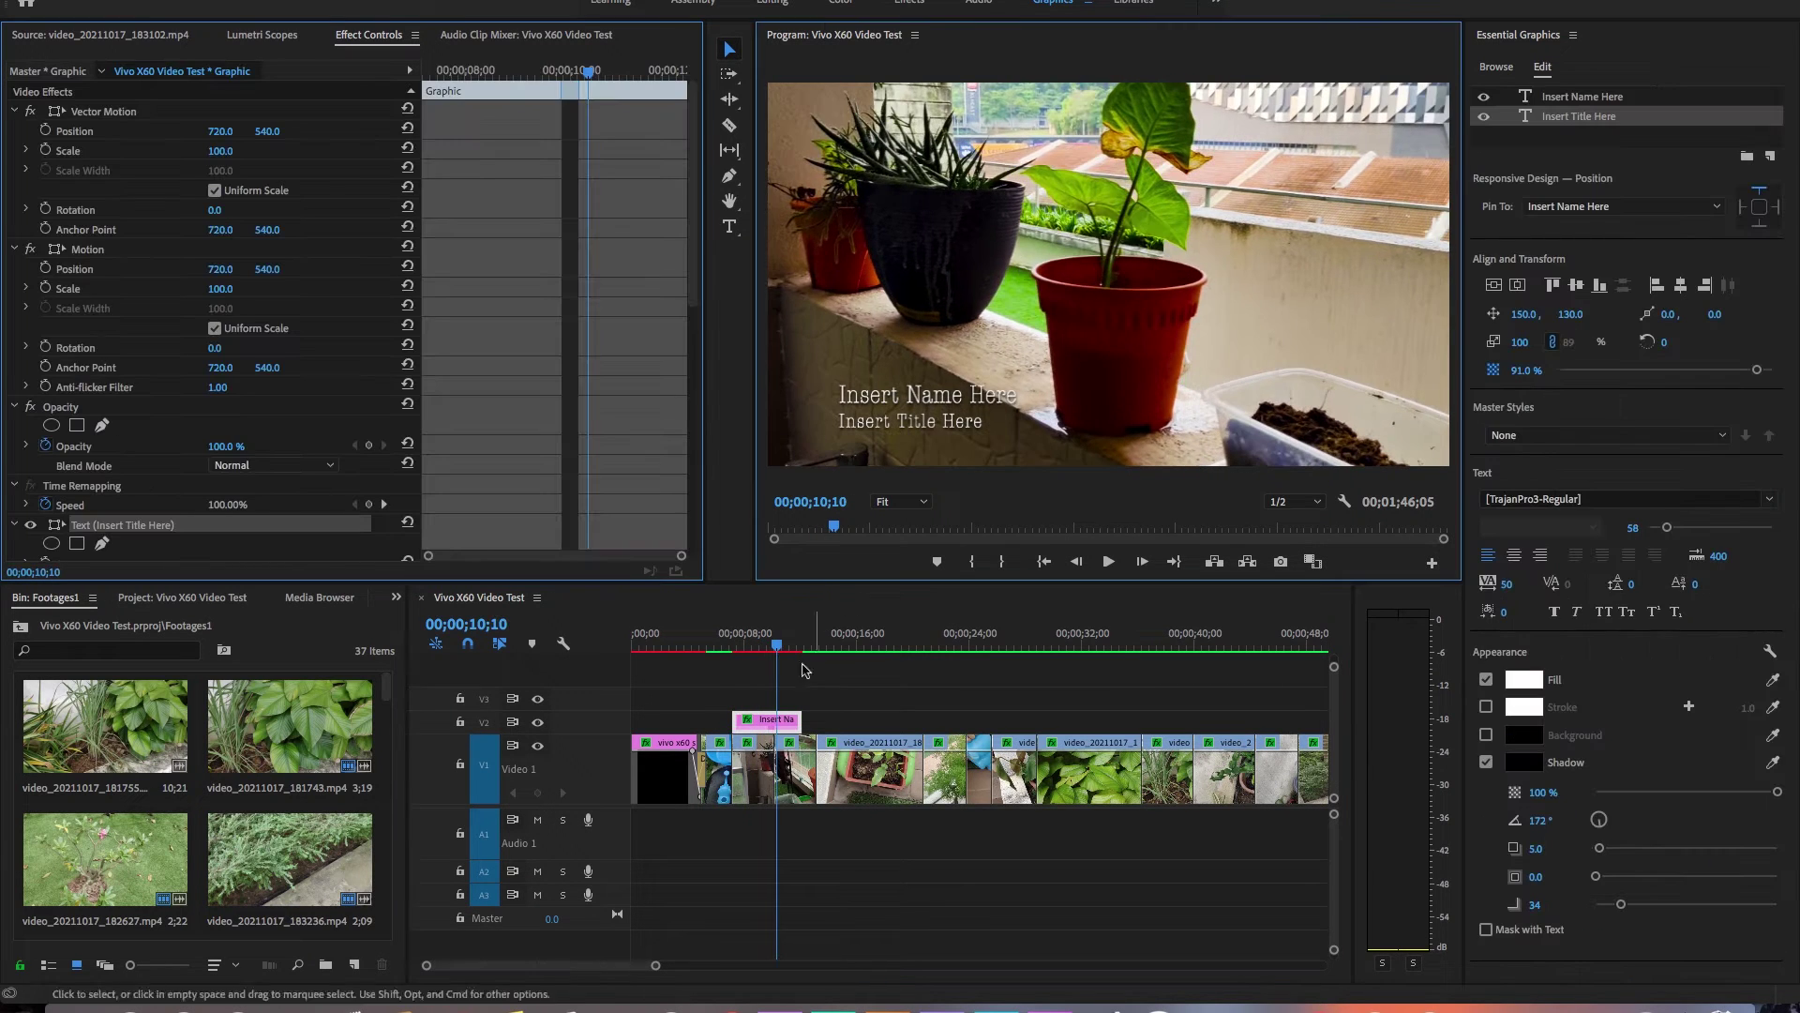
{"action": "right_click", "coordinate": [173, 540]}
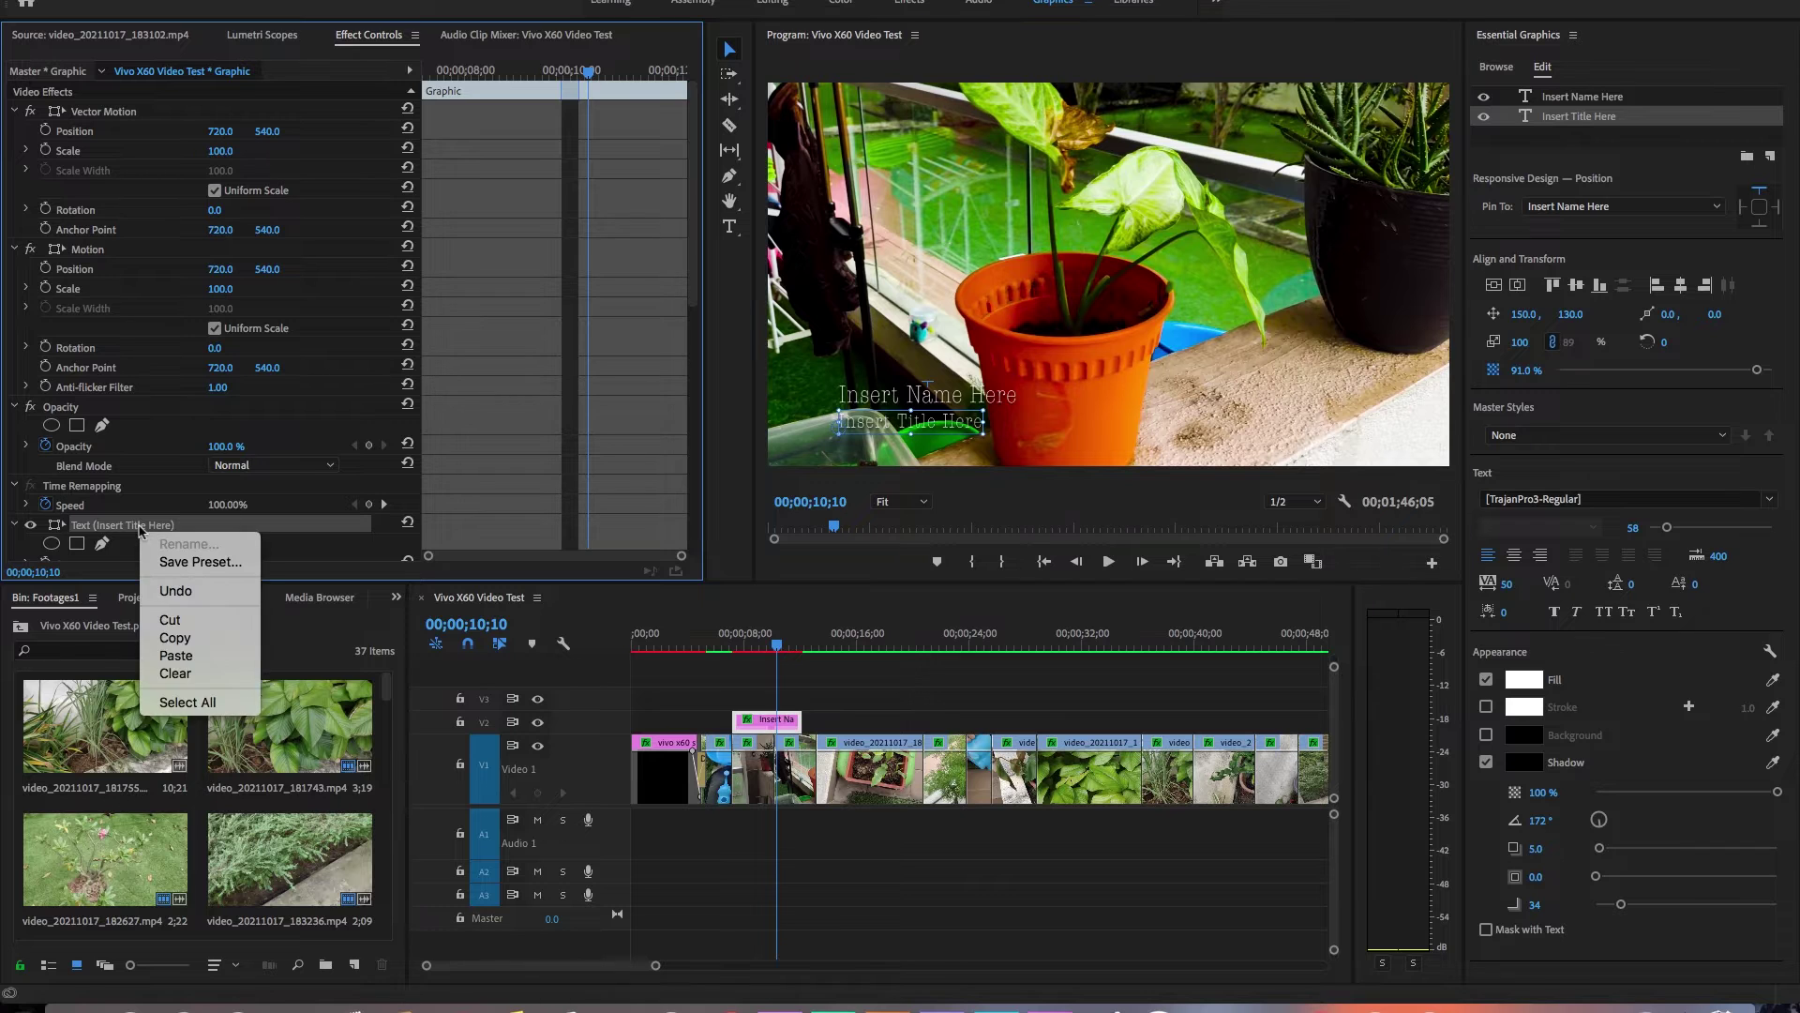
{"action": "left_click", "coordinate": [193, 687]}
{"action": "left_click", "coordinate": [895, 412]}
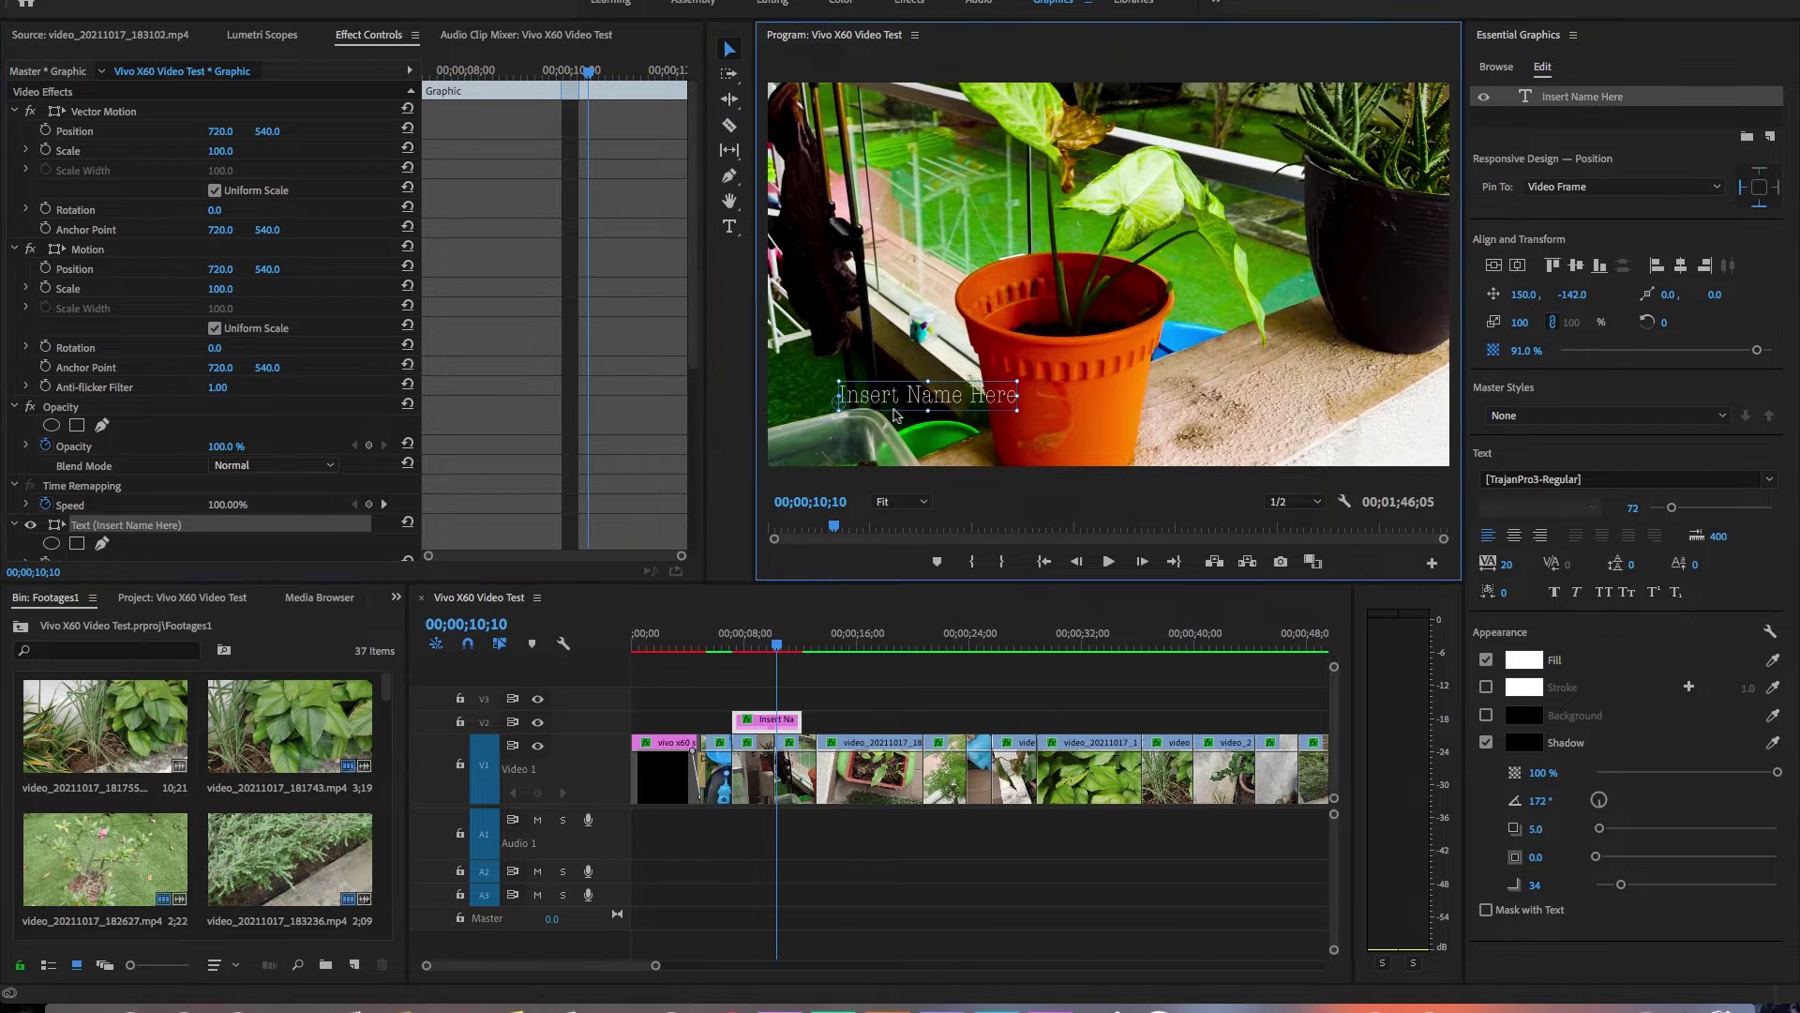
{"action": "key", "text": "Delete"}
- Place the Classic Broadcast Caption template on V2 at about 7 seconds, above the potted plant clips
{"action": "left_click", "coordinate": [1496, 67]}
{"action": "scroll", "coordinate": [1659, 488], "scroll_direction": "up", "scroll_amount": 10}
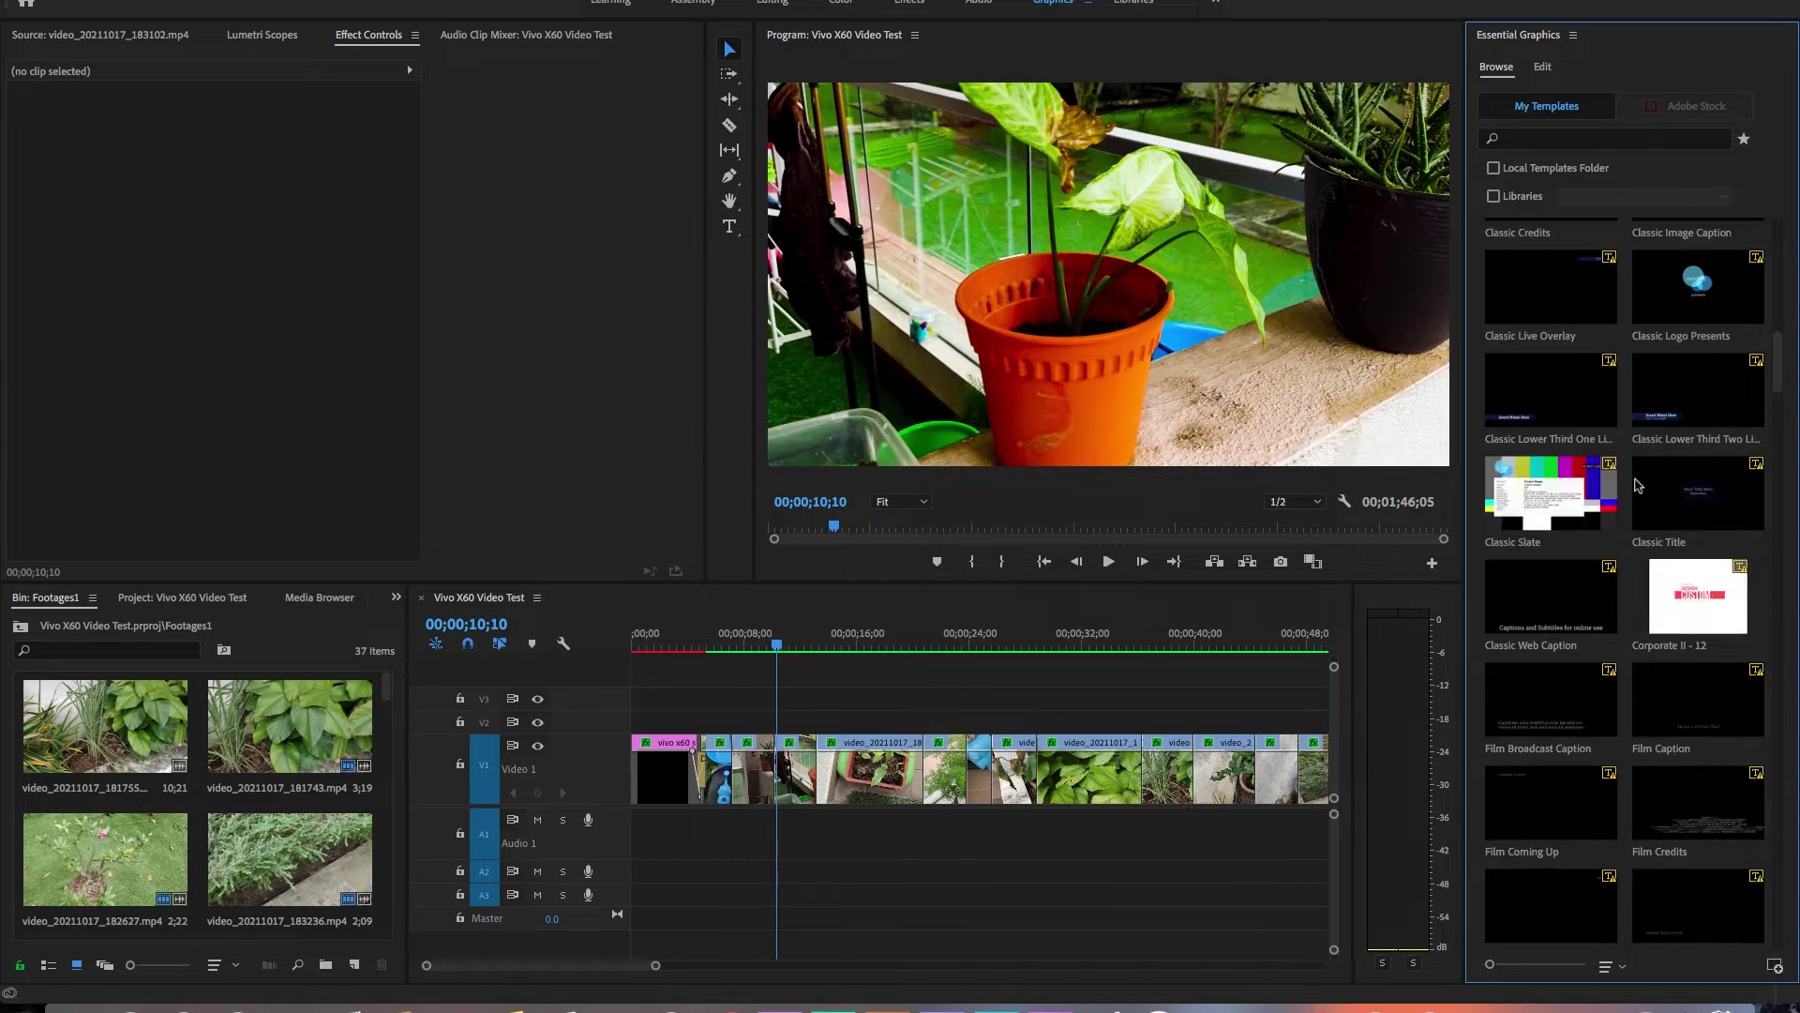
{"action": "left_click_drag", "start_coordinate": [1545, 540], "coordinate": [764, 719]}
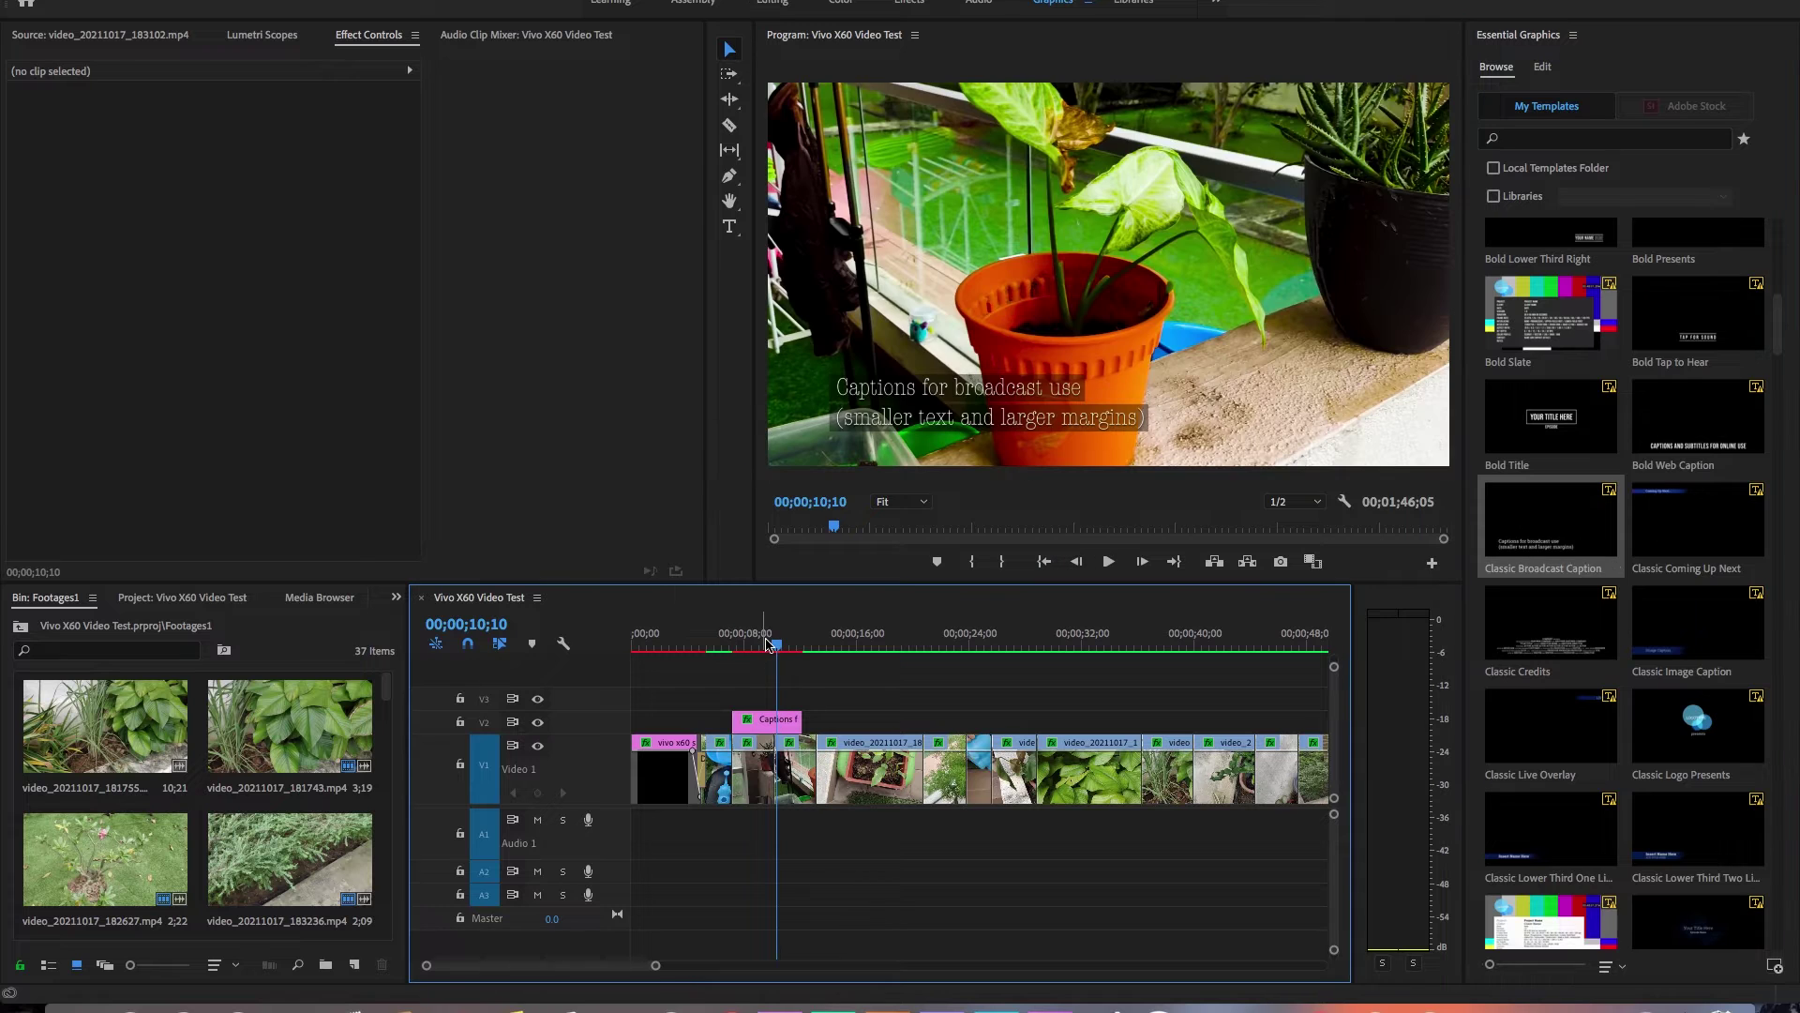
- Delete the "(smaller text and larger margins)" line and its background shape from the broadcast caption, and move the remaining line down into its place
{"action": "left_click", "coordinate": [153, 506]}
{"action": "left_click", "coordinate": [153, 492]}
{"action": "left_click", "coordinate": [152, 475], "text": "shift"}
{"action": "right_click", "coordinate": [150, 476]}
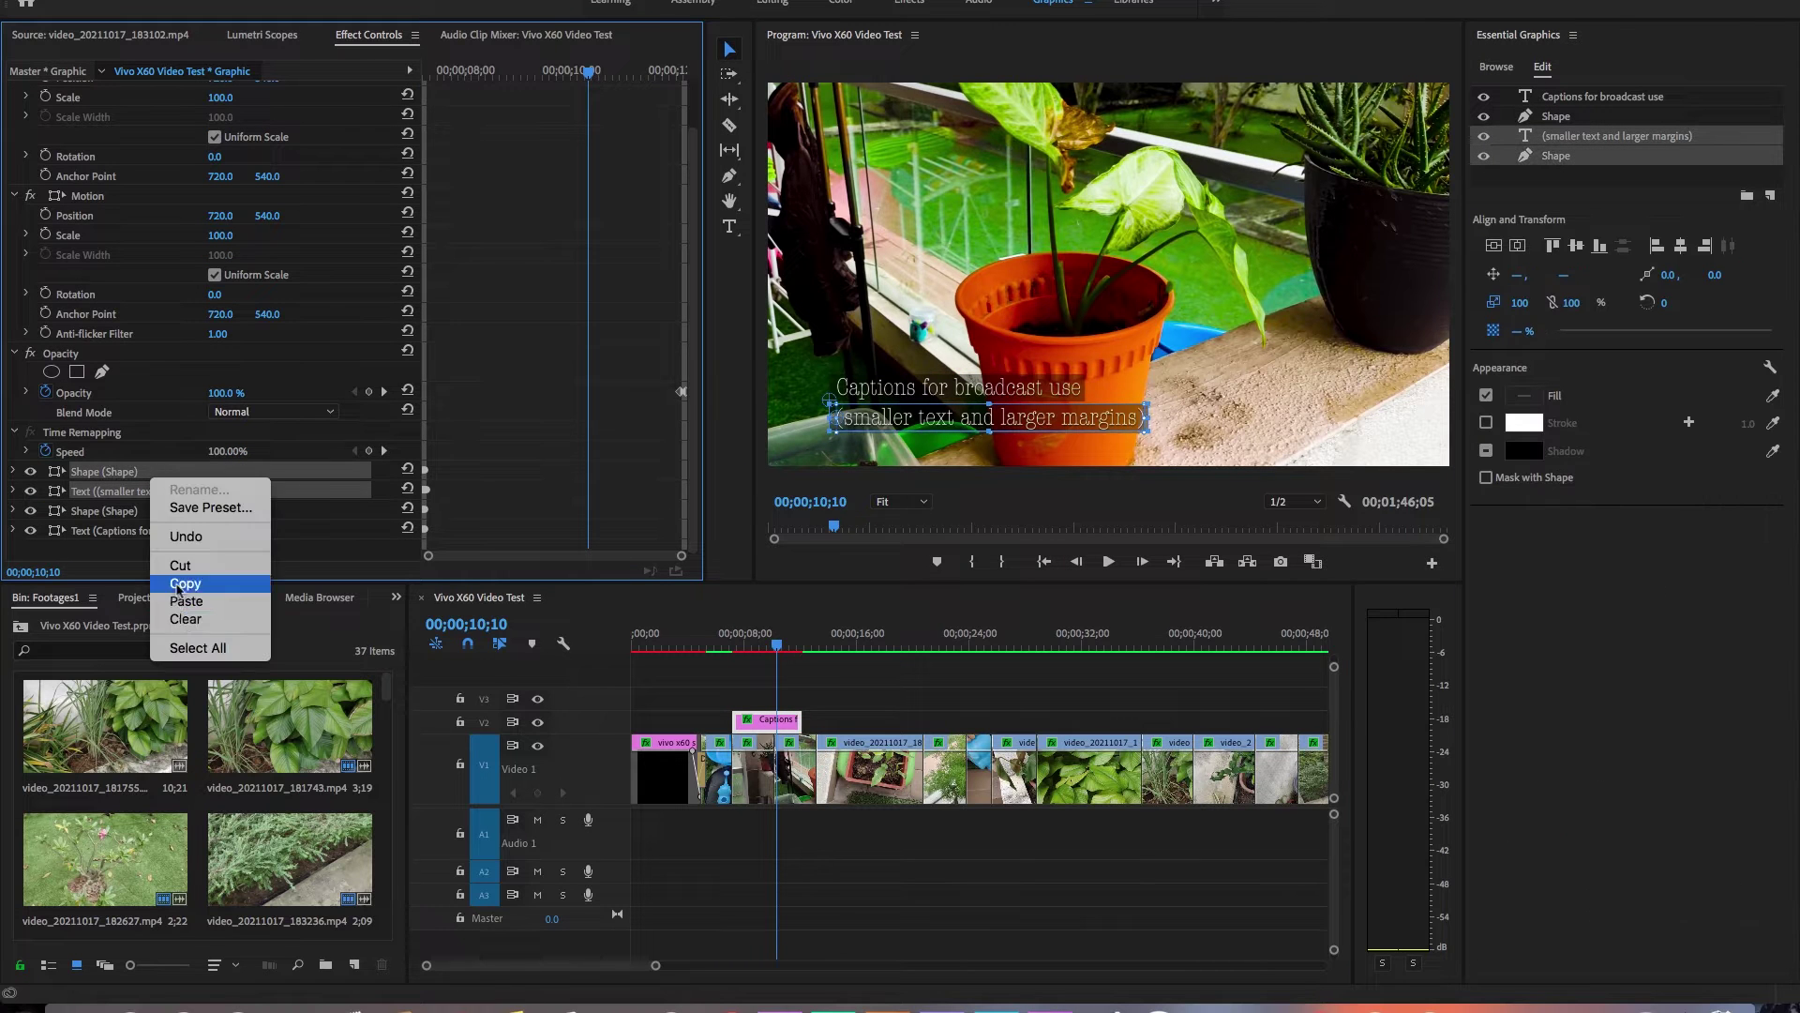
{"action": "left_click", "coordinate": [184, 618]}
{"action": "left_click_drag", "start_coordinate": [962, 386], "coordinate": [963, 418]}
- Set the caption text's font to Montserrat Bold Italic
{"action": "left_click", "coordinate": [13, 491]}
{"action": "scroll", "coordinate": [15, 493], "scroll_direction": "down", "scroll_amount": 4}
{"action": "left_click", "coordinate": [27, 374]}
{"action": "left_click", "coordinate": [187, 396]}
{"action": "type", "text": "MONTE"}
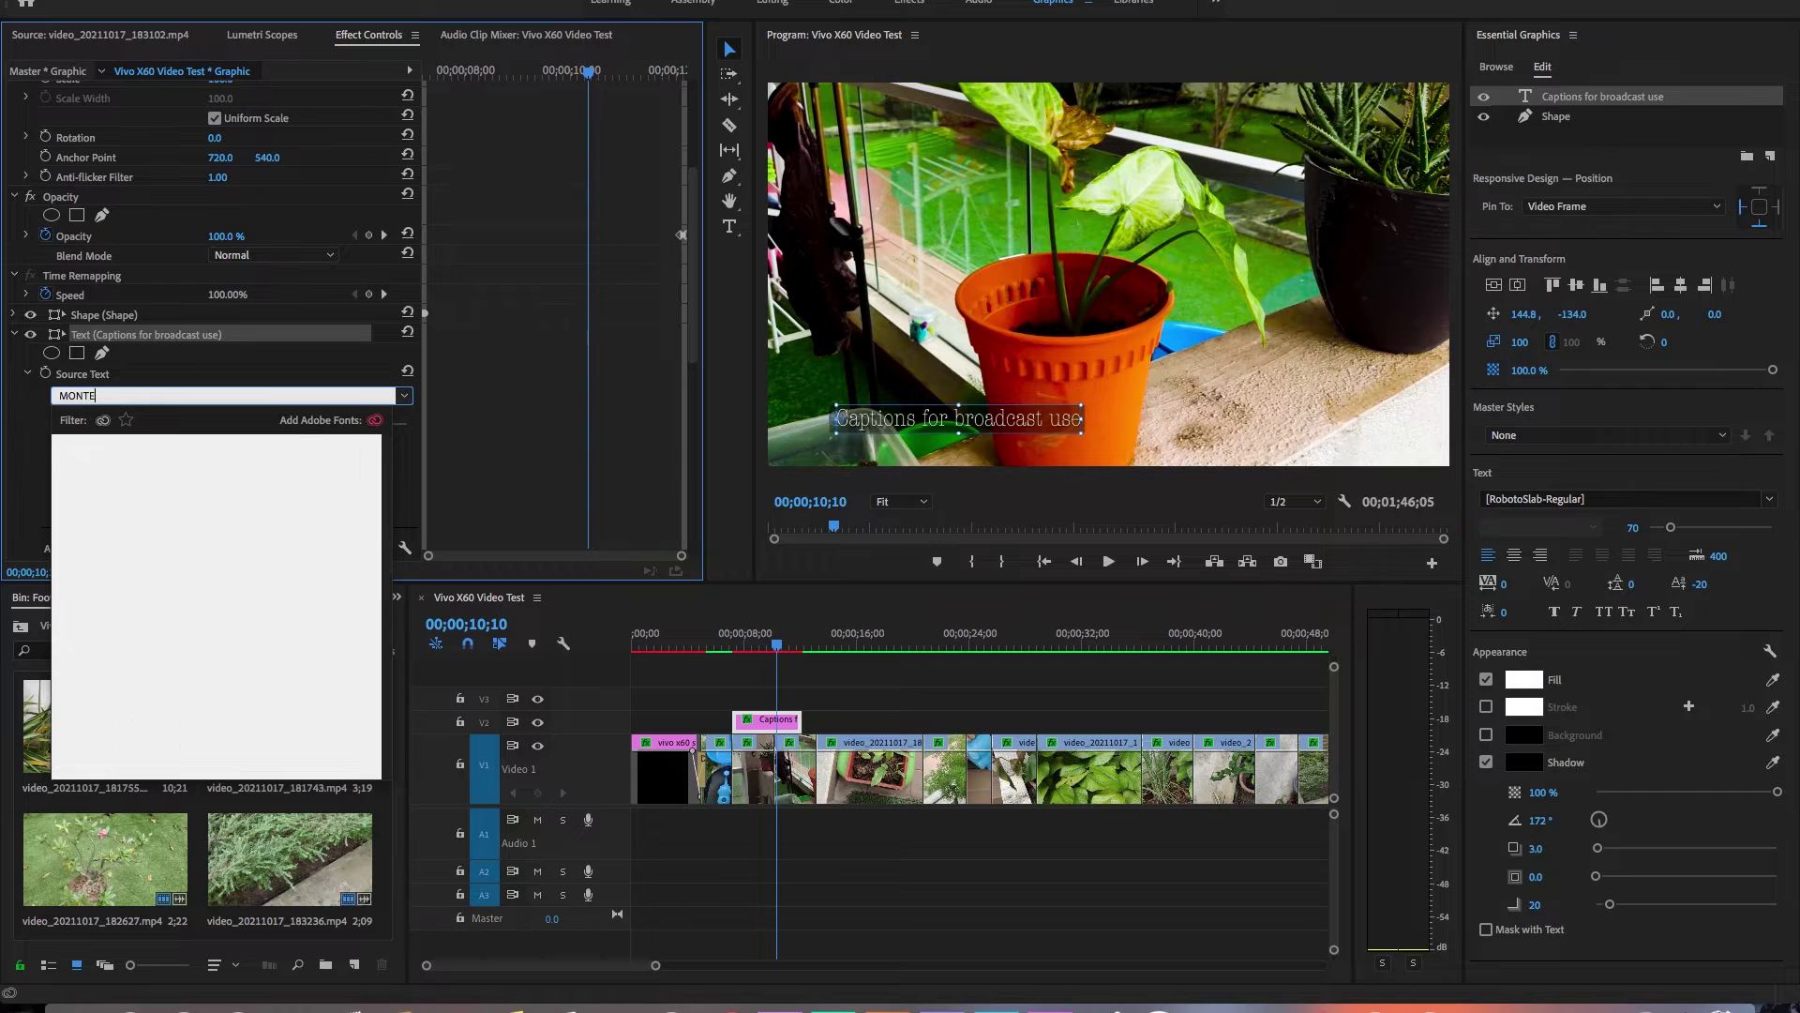
{"action": "key", "text": "BackSpace"}
{"action": "scroll", "coordinate": [212, 747], "scroll_direction": "down", "scroll_amount": 1}
{"action": "left_click", "coordinate": [211, 769]}
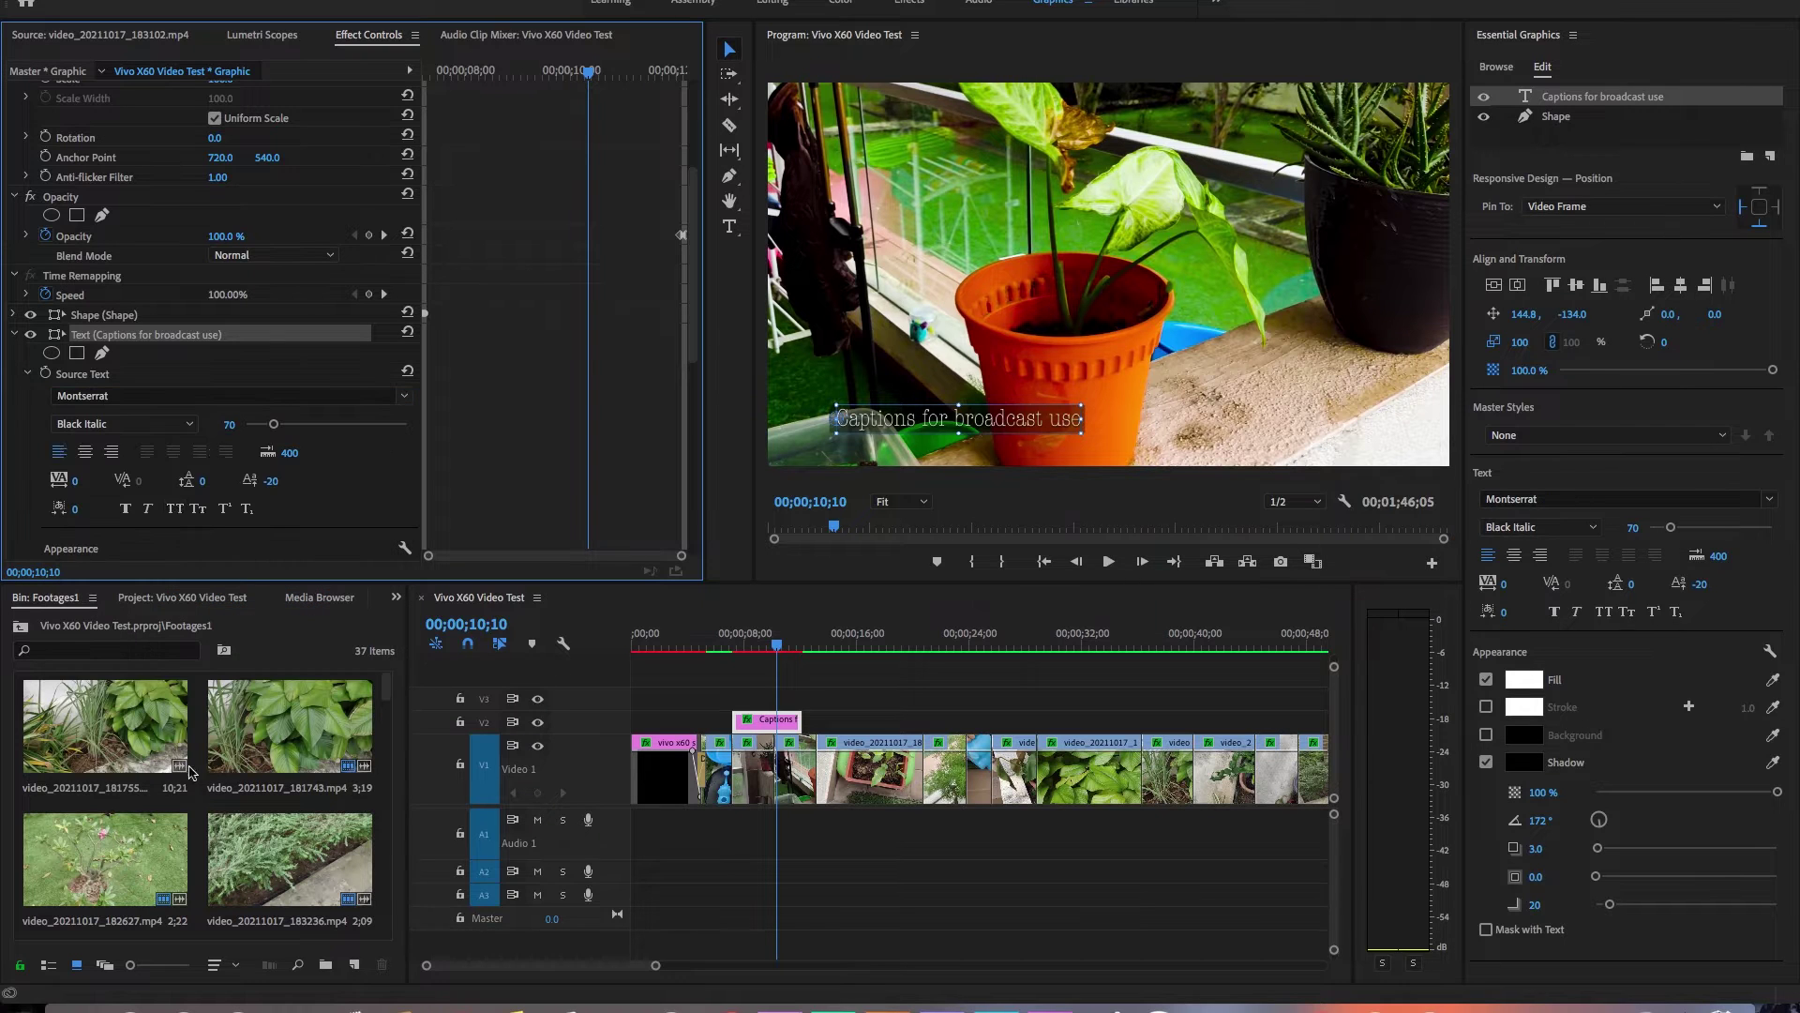
{"action": "left_click", "coordinate": [190, 430]}
{"action": "left_click", "coordinate": [154, 753]}
{"action": "left_click", "coordinate": [913, 431]}
{"action": "left_click", "coordinate": [184, 424]}
{"action": "left_click", "coordinate": [124, 714]}
- Replace the caption's wording with "Vivo Smartphone Video Test"
{"action": "double_click", "coordinate": [930, 418]}
{"action": "type", "text": "VIVO Smart"}
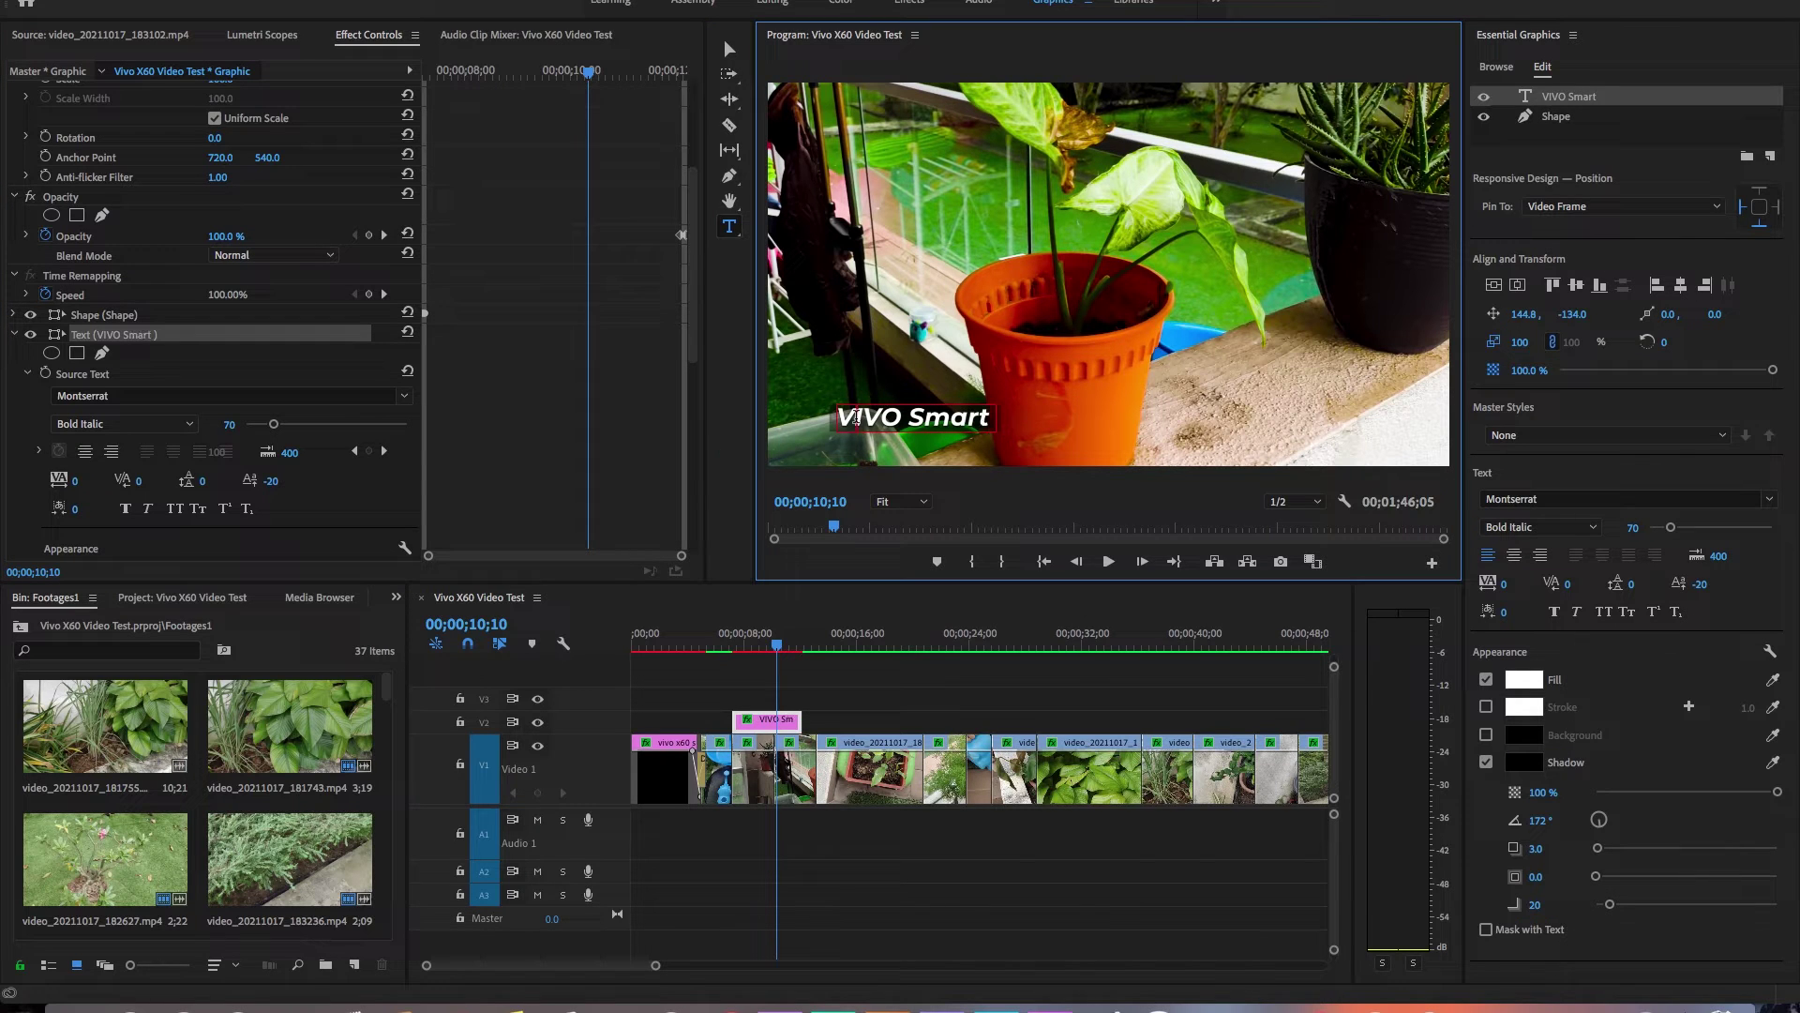
{"action": "type", "text": "ivo Smart"}
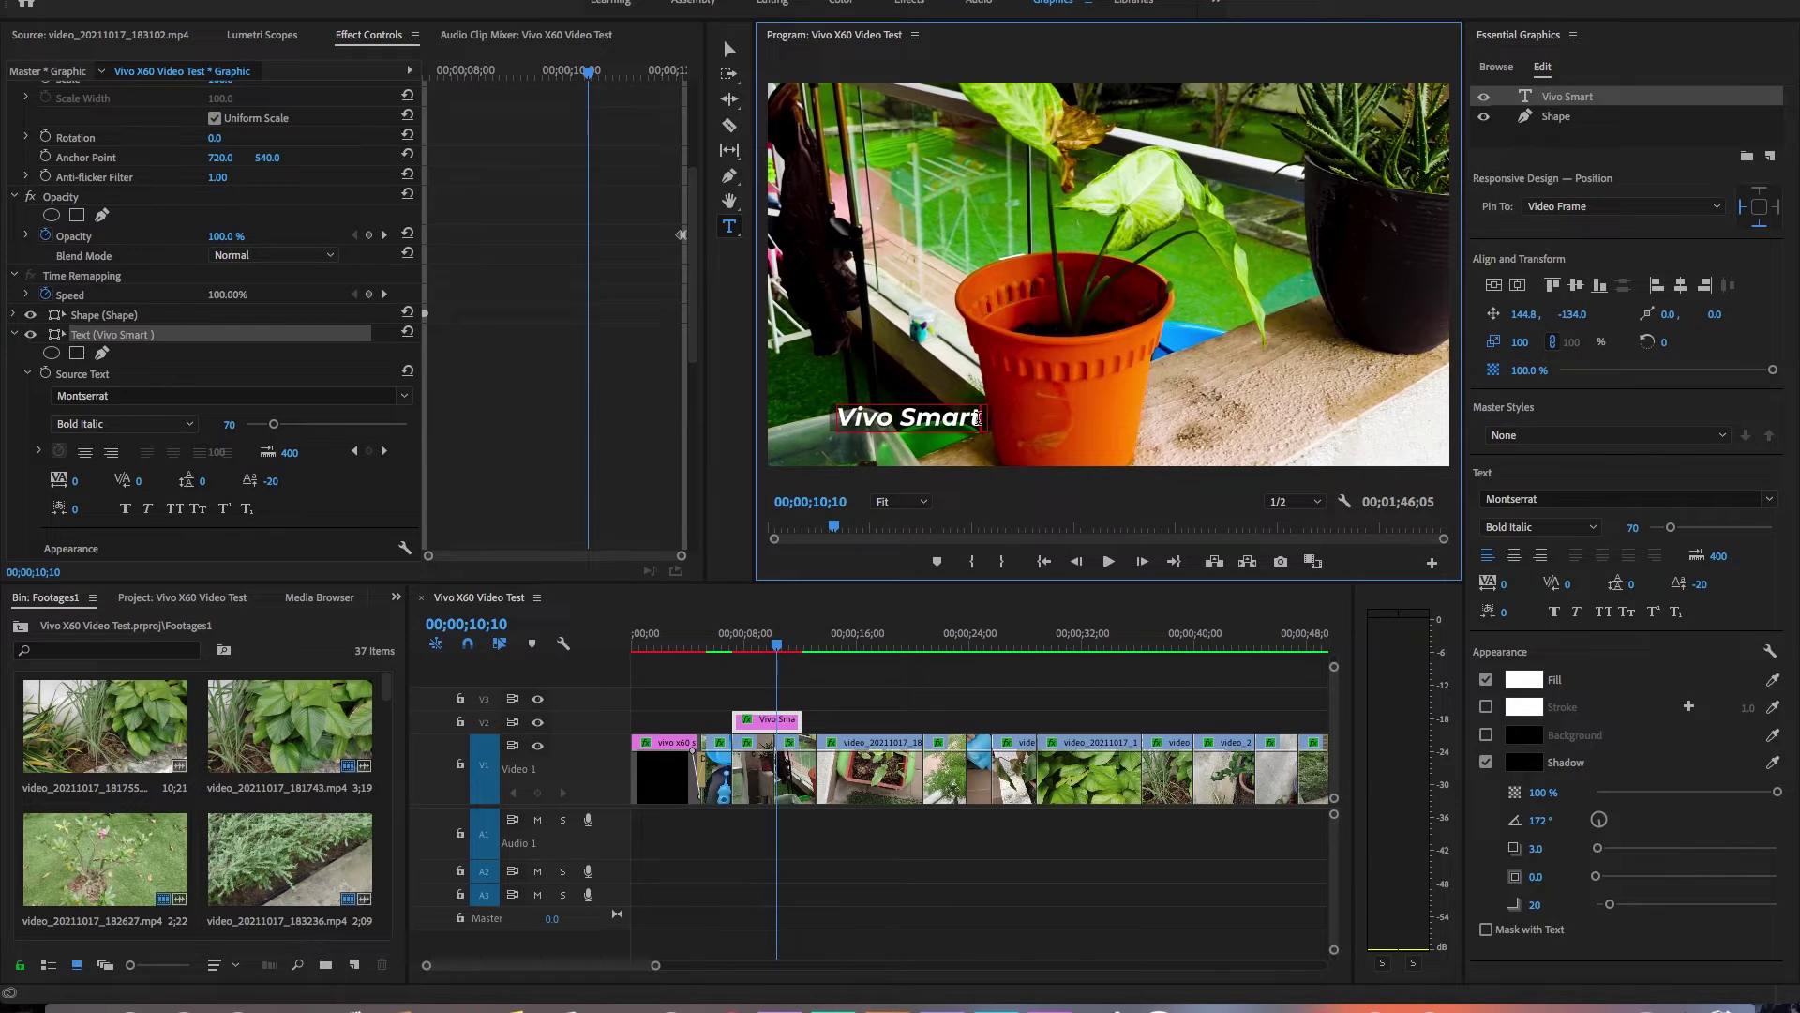
{"action": "type", "text": "phone Video Test"}
{"action": "left_click", "coordinate": [730, 49]}
- Extend the caption graphic on V2 to the end of the potted plant clips and preview it in the Editing workspace
{"action": "left_click_drag", "start_coordinate": [801, 722], "coordinate": [816, 723]}
{"action": "left_click", "coordinate": [809, 641]}
{"action": "left_click", "coordinate": [829, 692]}
{"action": "left_click", "coordinate": [775, 5]}
{"action": "key", "text": "space"}
{"action": "left_click_drag", "start_coordinate": [908, 645], "coordinate": [898, 646]}
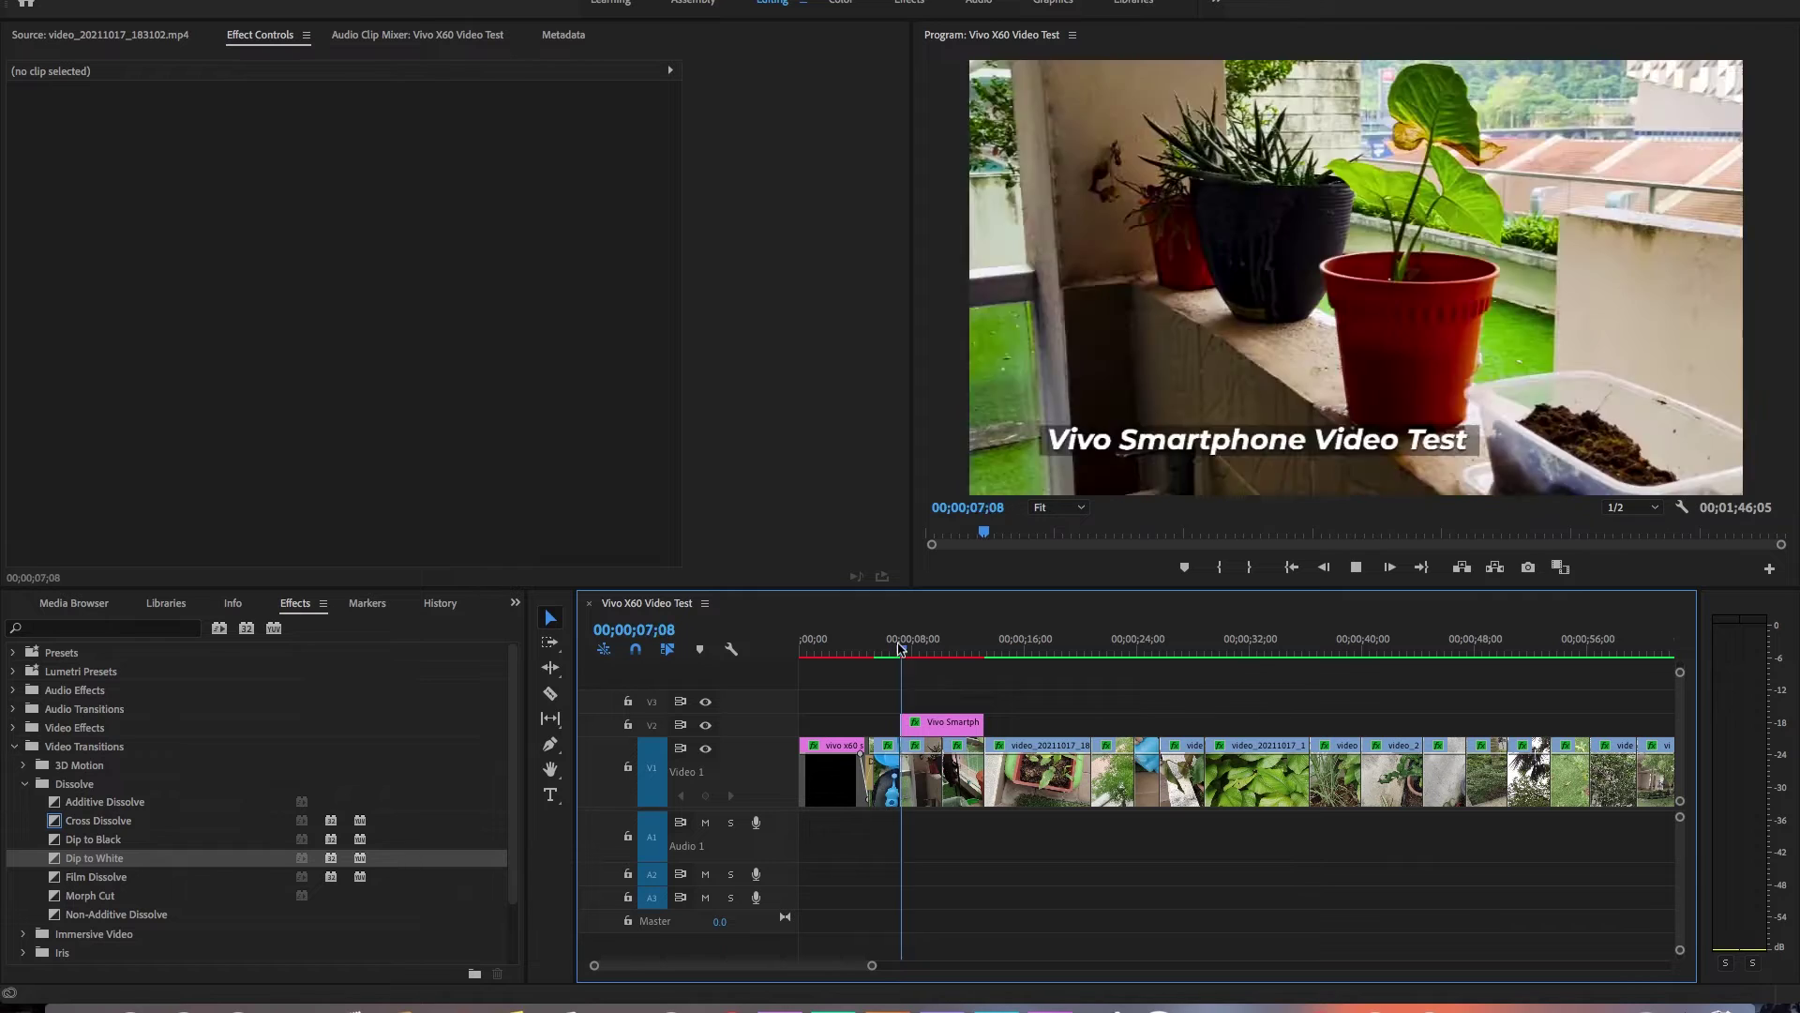
{"action": "key", "text": "space"}
- Copy the caption graphic along V2 to about 34 seconds, 1:03 and 1:32, and save the project
{"action": "scroll", "coordinate": [1001, 732], "scroll_direction": "down", "scroll_amount": 8}
{"action": "scroll", "coordinate": [1001, 731], "scroll_direction": "up", "scroll_amount": 1}
{"action": "left_click_drag", "start_coordinate": [921, 969], "coordinate": [787, 971]}
{"action": "scroll", "coordinate": [856, 825], "scroll_direction": "up", "scroll_amount": 5}
{"action": "left_click_drag", "start_coordinate": [878, 735], "coordinate": [1283, 730]}
{"action": "left_click_drag", "start_coordinate": [1285, 730], "coordinate": [1497, 731]}
{"action": "left_click", "coordinate": [1507, 633]}
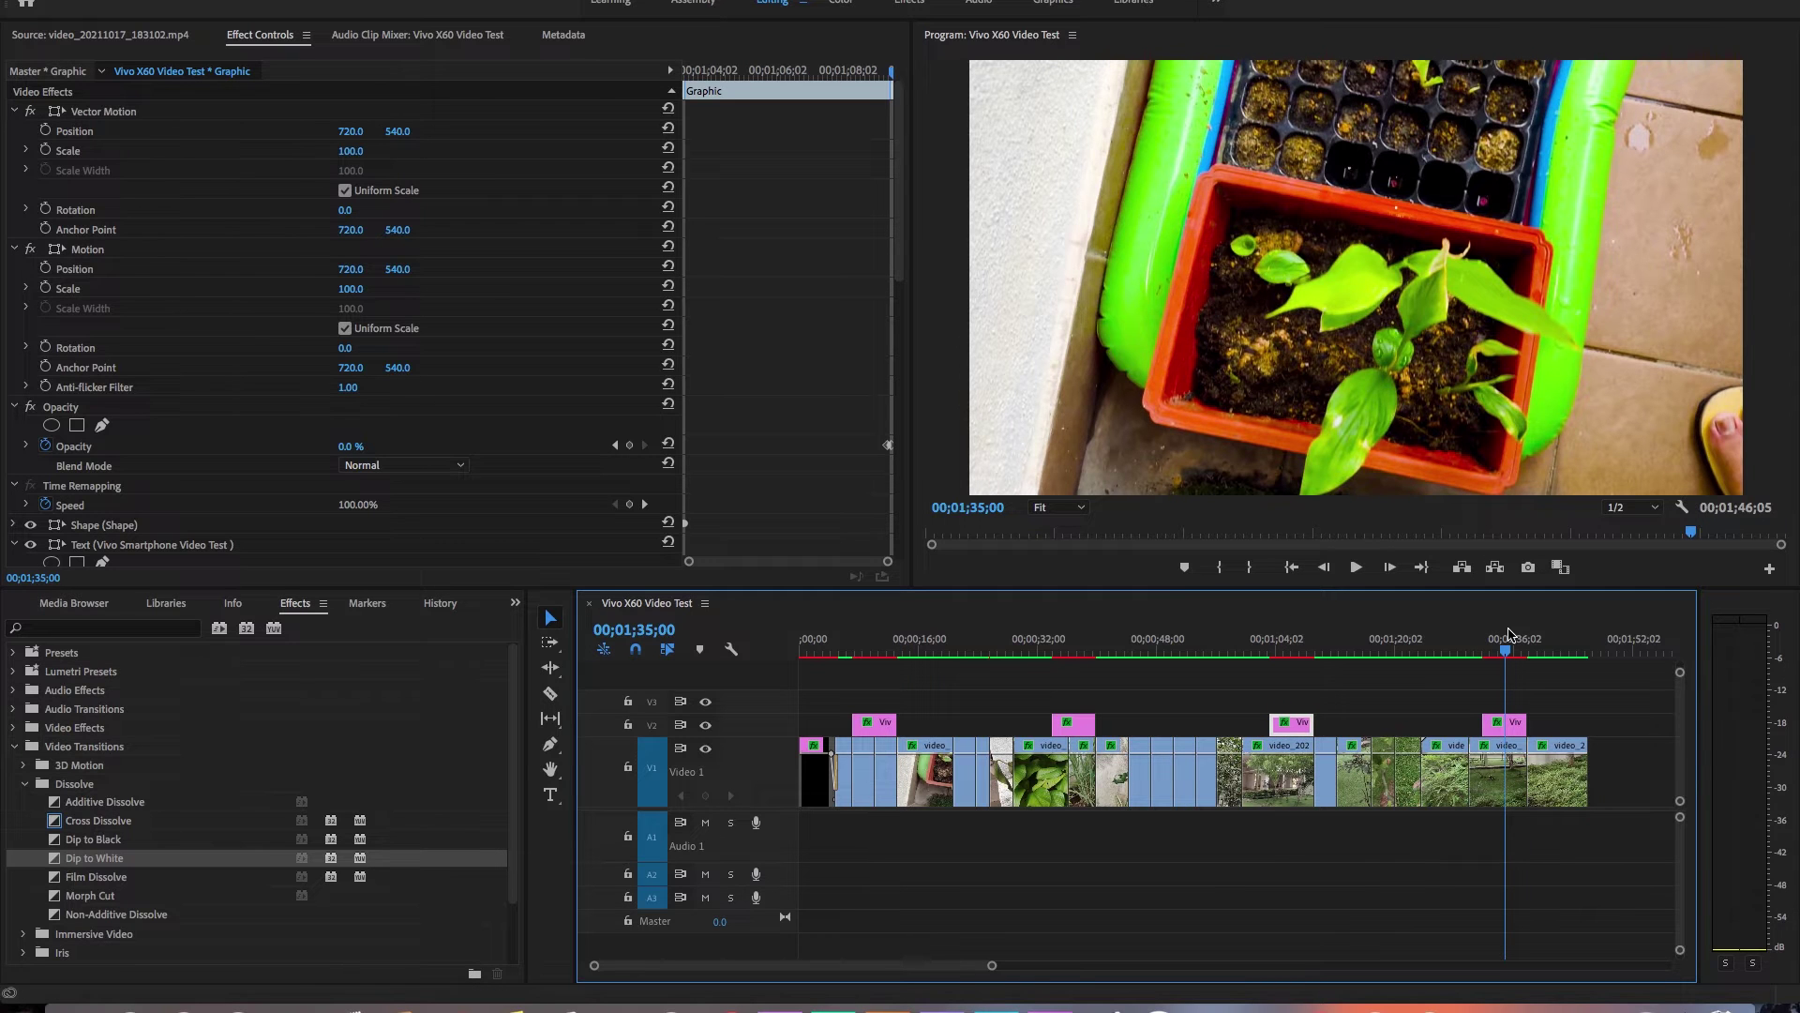
{"action": "key", "text": "super+s"}
- Paste a copy of the opening title graphic on V1 directly after the last clip, at 00;01;46;05
{"action": "left_click", "coordinate": [817, 786]}
{"action": "left_click", "coordinate": [1587, 647]}
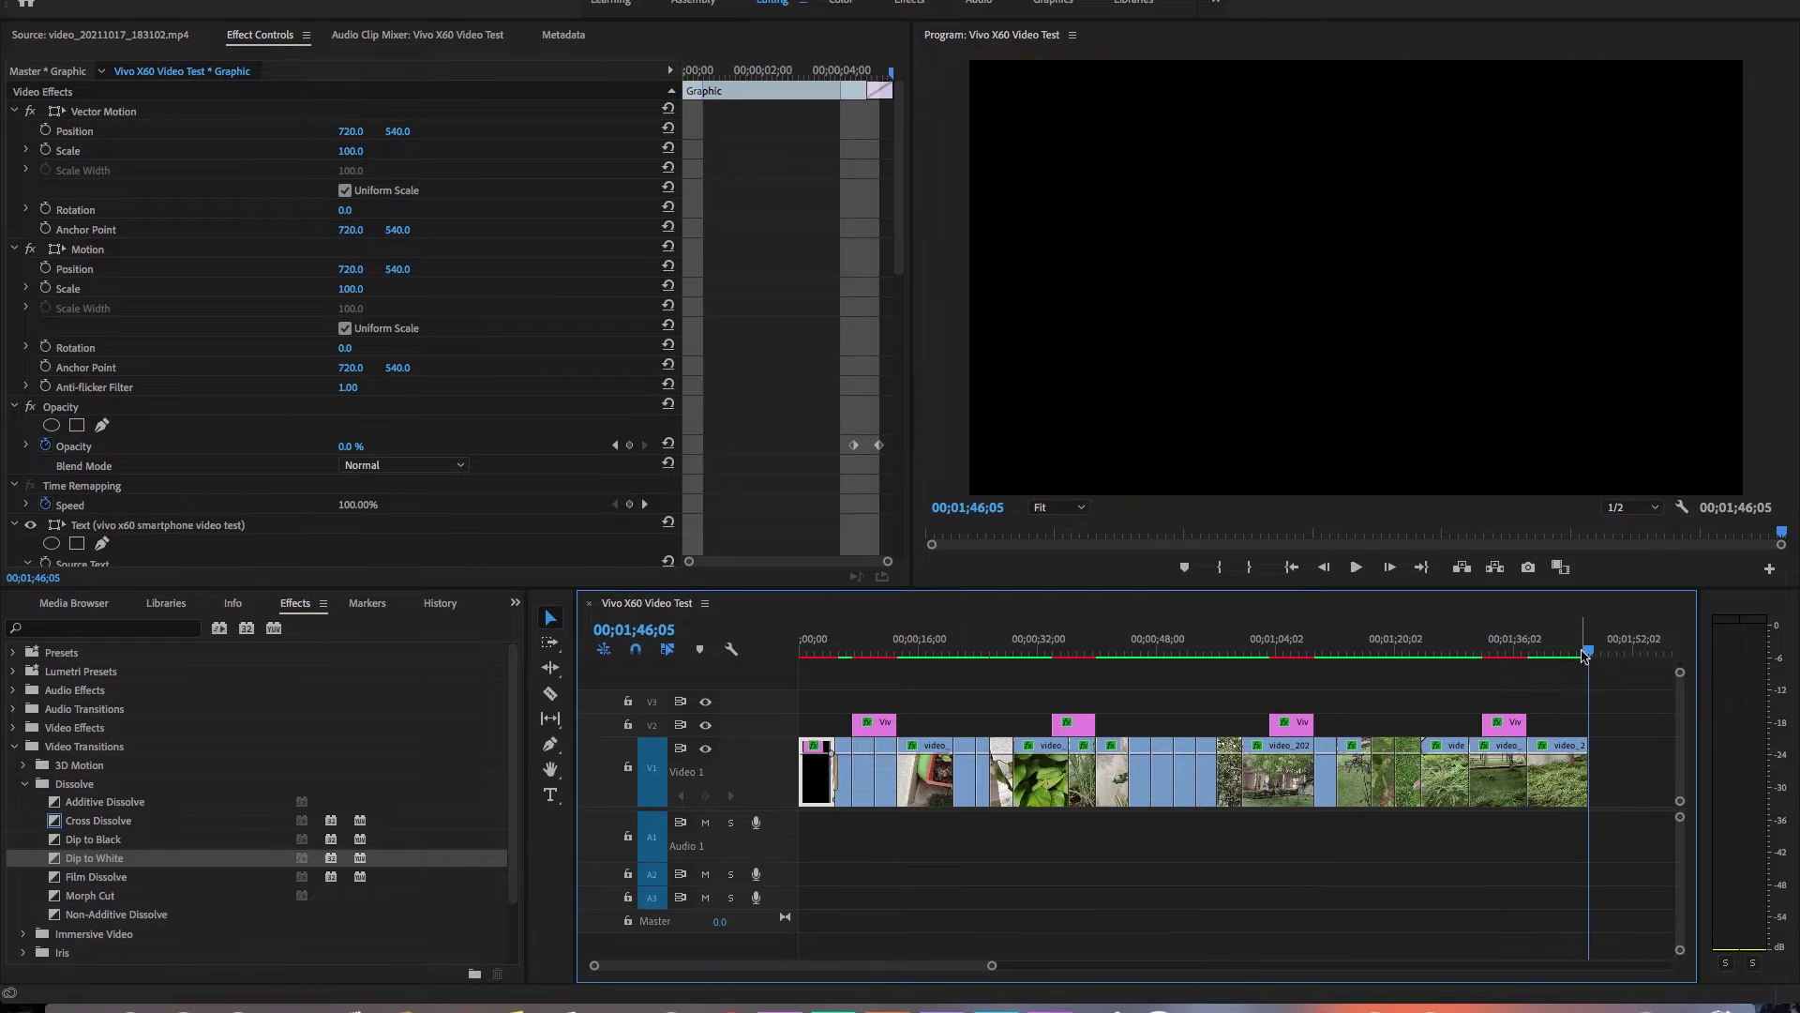
{"action": "key", "text": "super+s"}
{"action": "left_click_drag", "start_coordinate": [1575, 654], "coordinate": [1590, 654]}
{"action": "key", "text": "super+v"}
{"action": "left_click", "coordinate": [1603, 652]}
- Reword the pasted end title as "created by" on one line and move it down to the middle of the frame
{"action": "double_click", "coordinate": [1336, 306]}
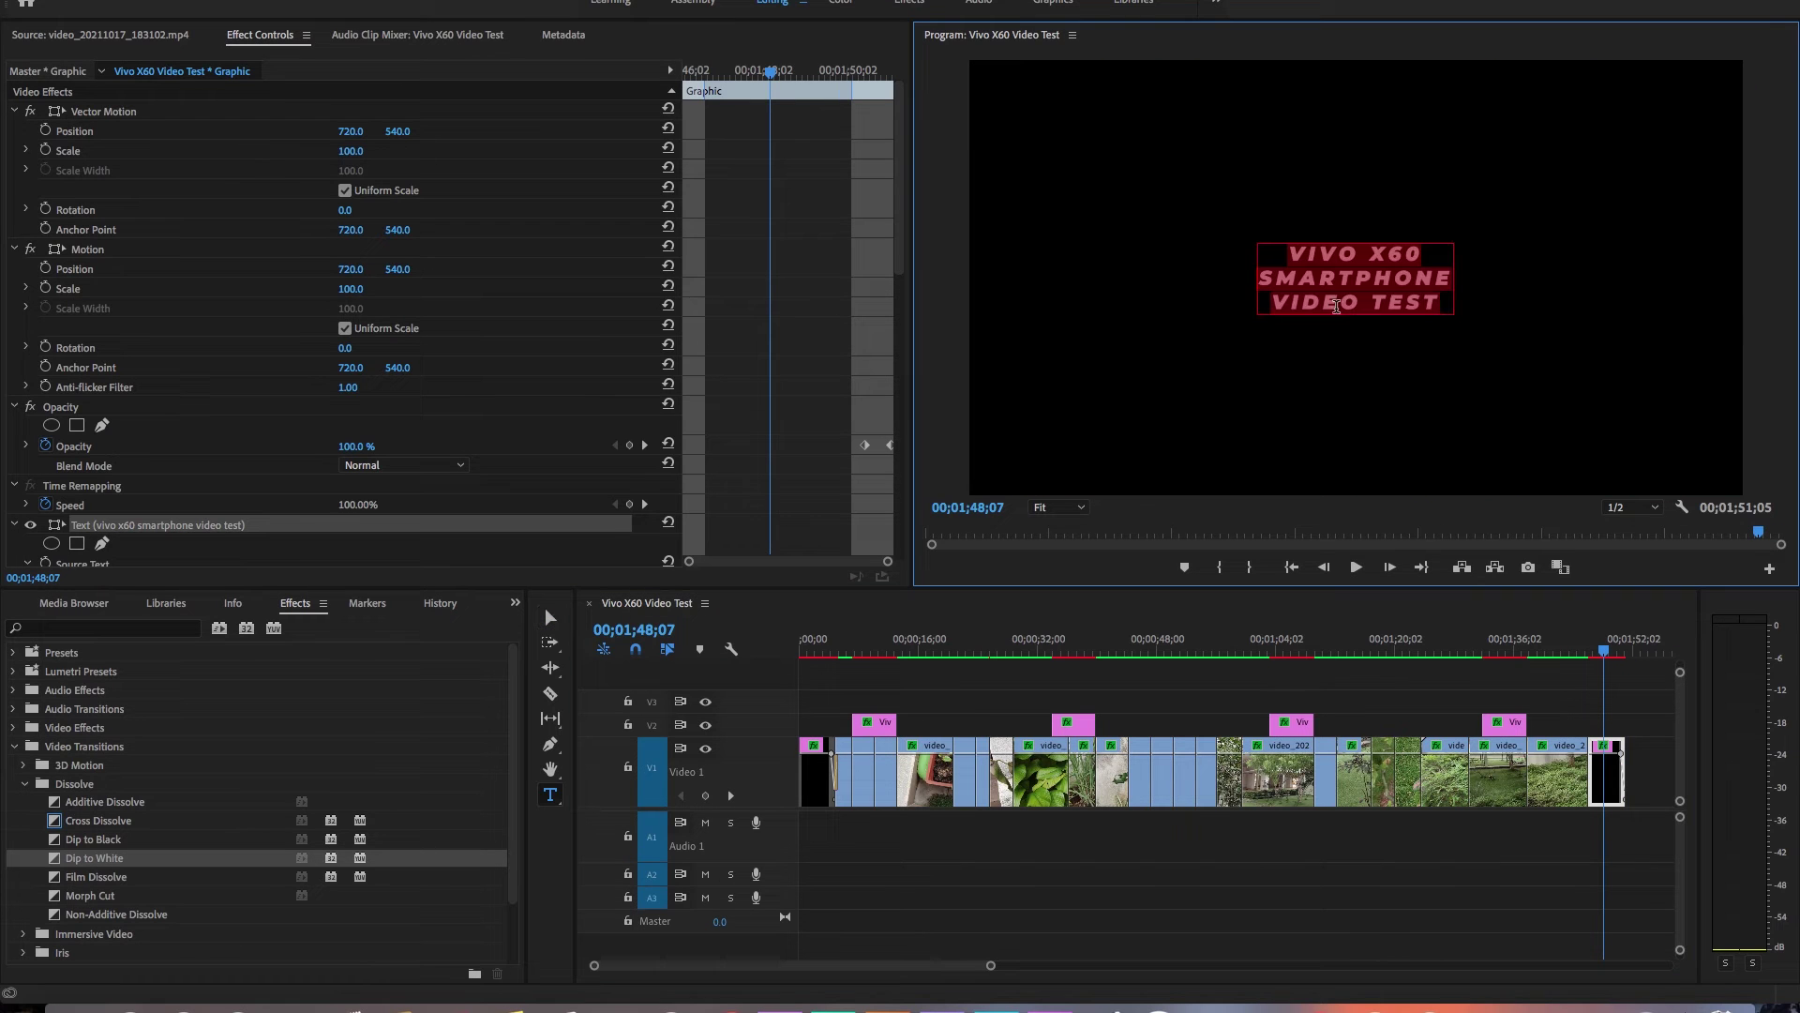
{"action": "type", "text": "created"}
{"action": "key", "text": "Return"}
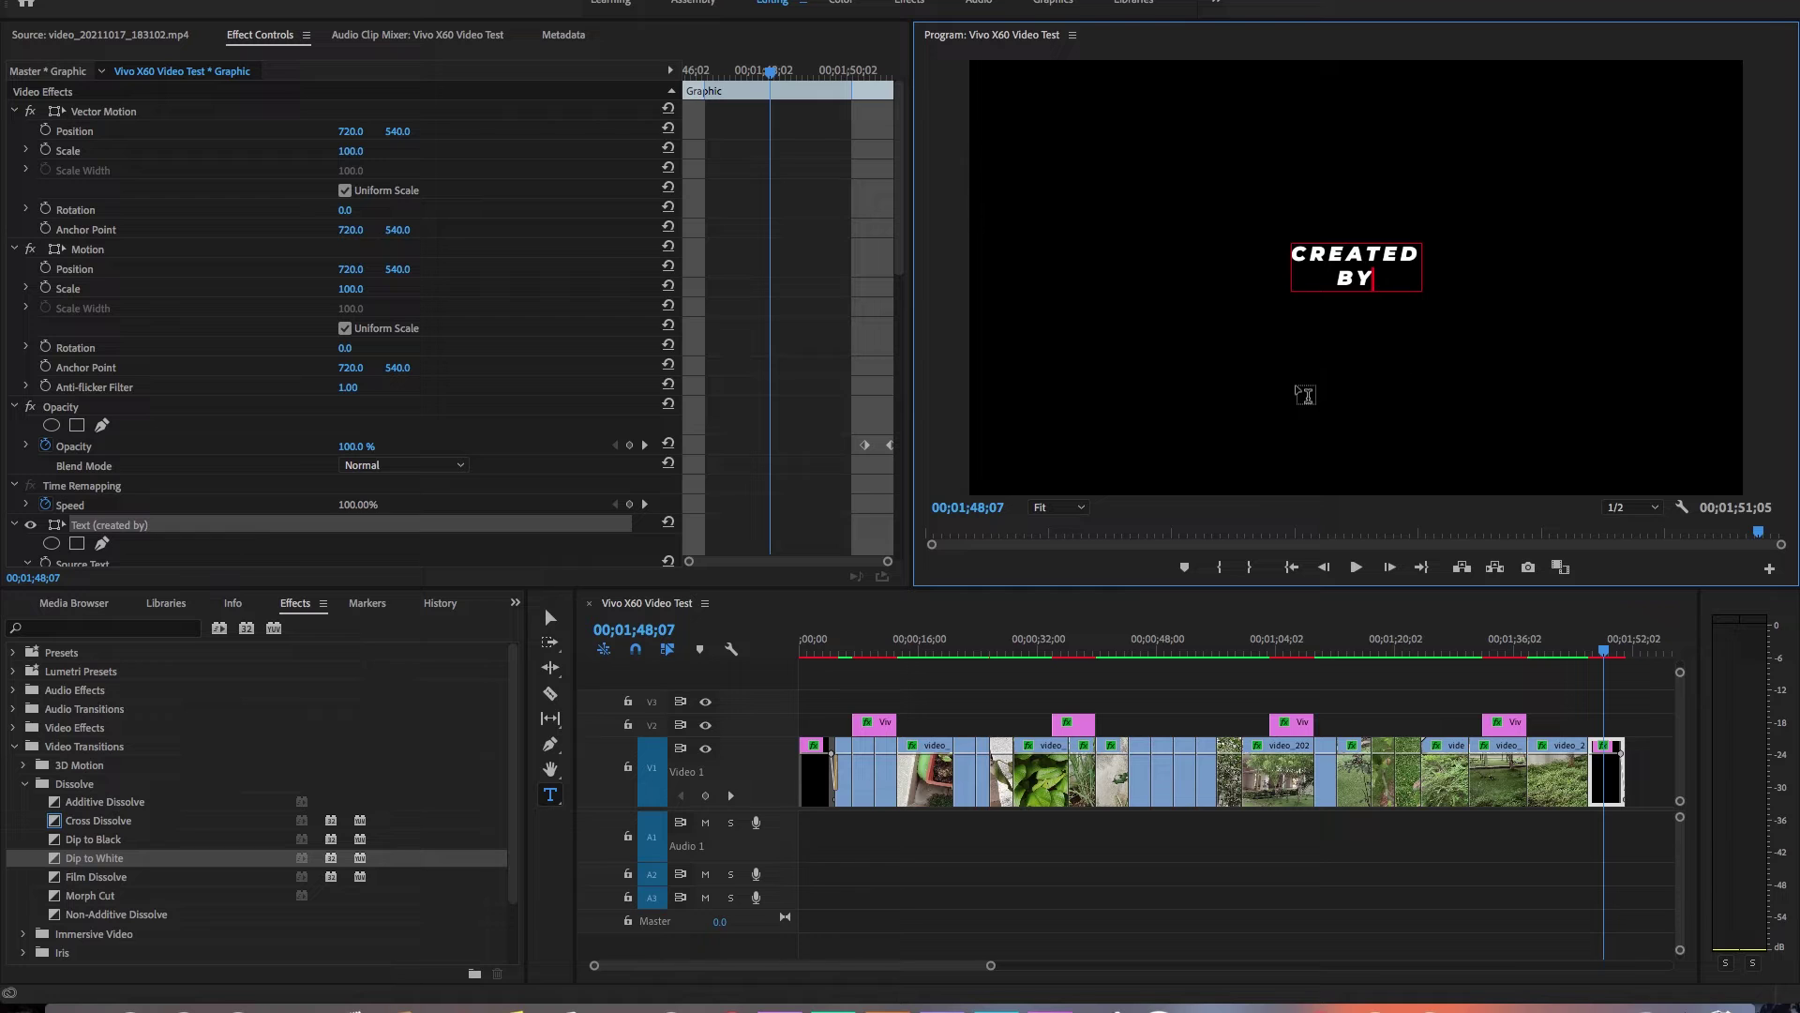
{"action": "left_click", "coordinate": [1331, 272]}
{"action": "key", "text": "BackSpace"}
{"action": "key", "text": "Escape"}
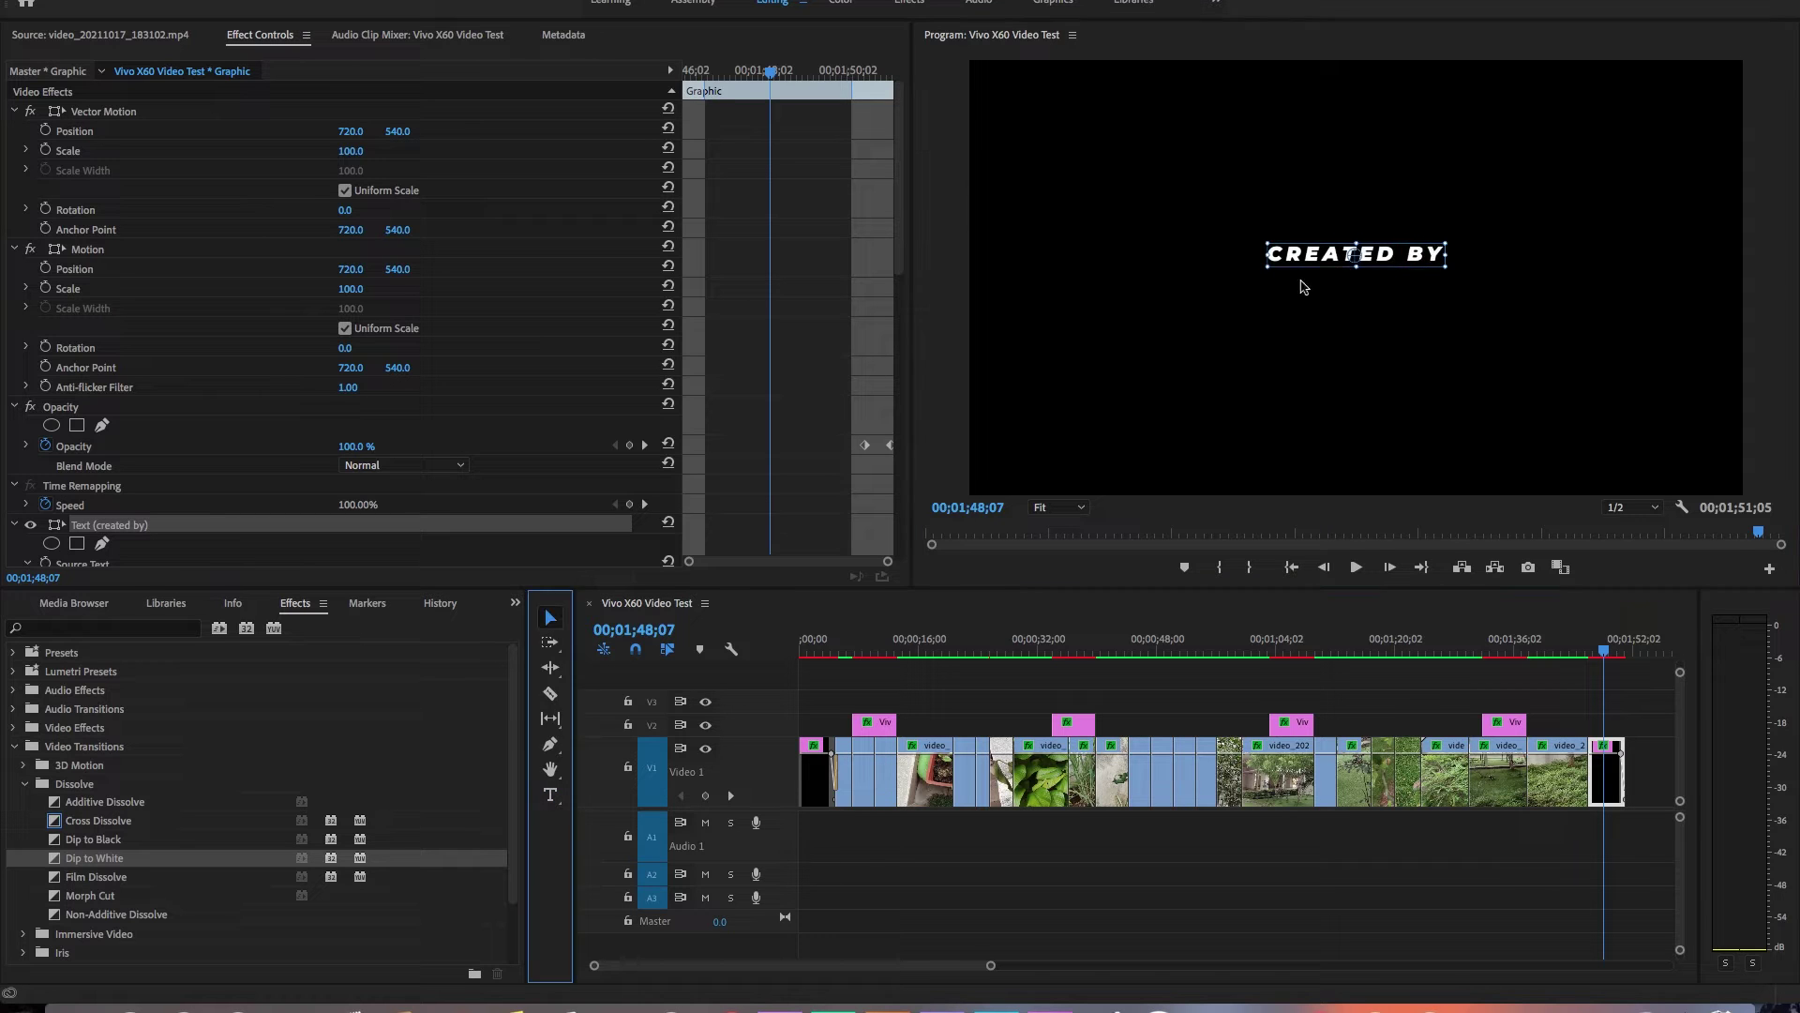
{"action": "left_click_drag", "start_coordinate": [1331, 259], "coordinate": [1331, 284]}
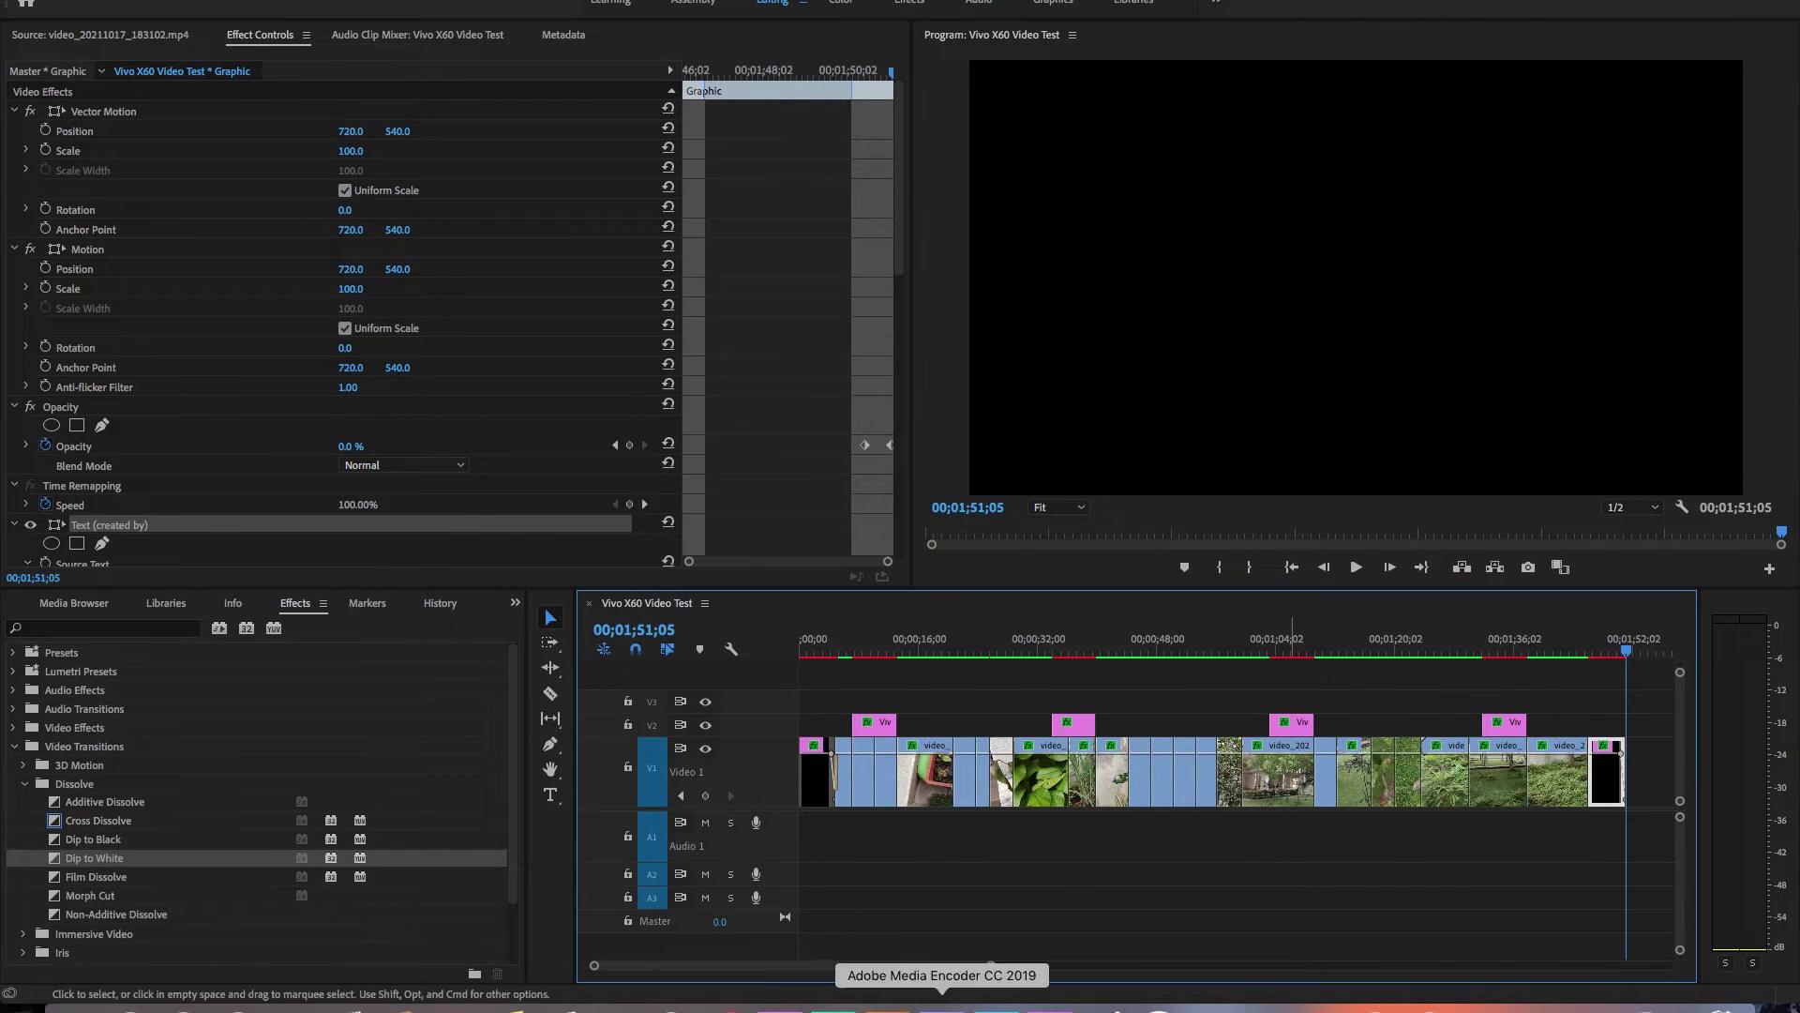
- Show the project's contents and locate the portrait photo Myself.jpg in the Finder
{"action": "left_click", "coordinate": [75, 1005]}
{"action": "left_click", "coordinate": [514, 603]}
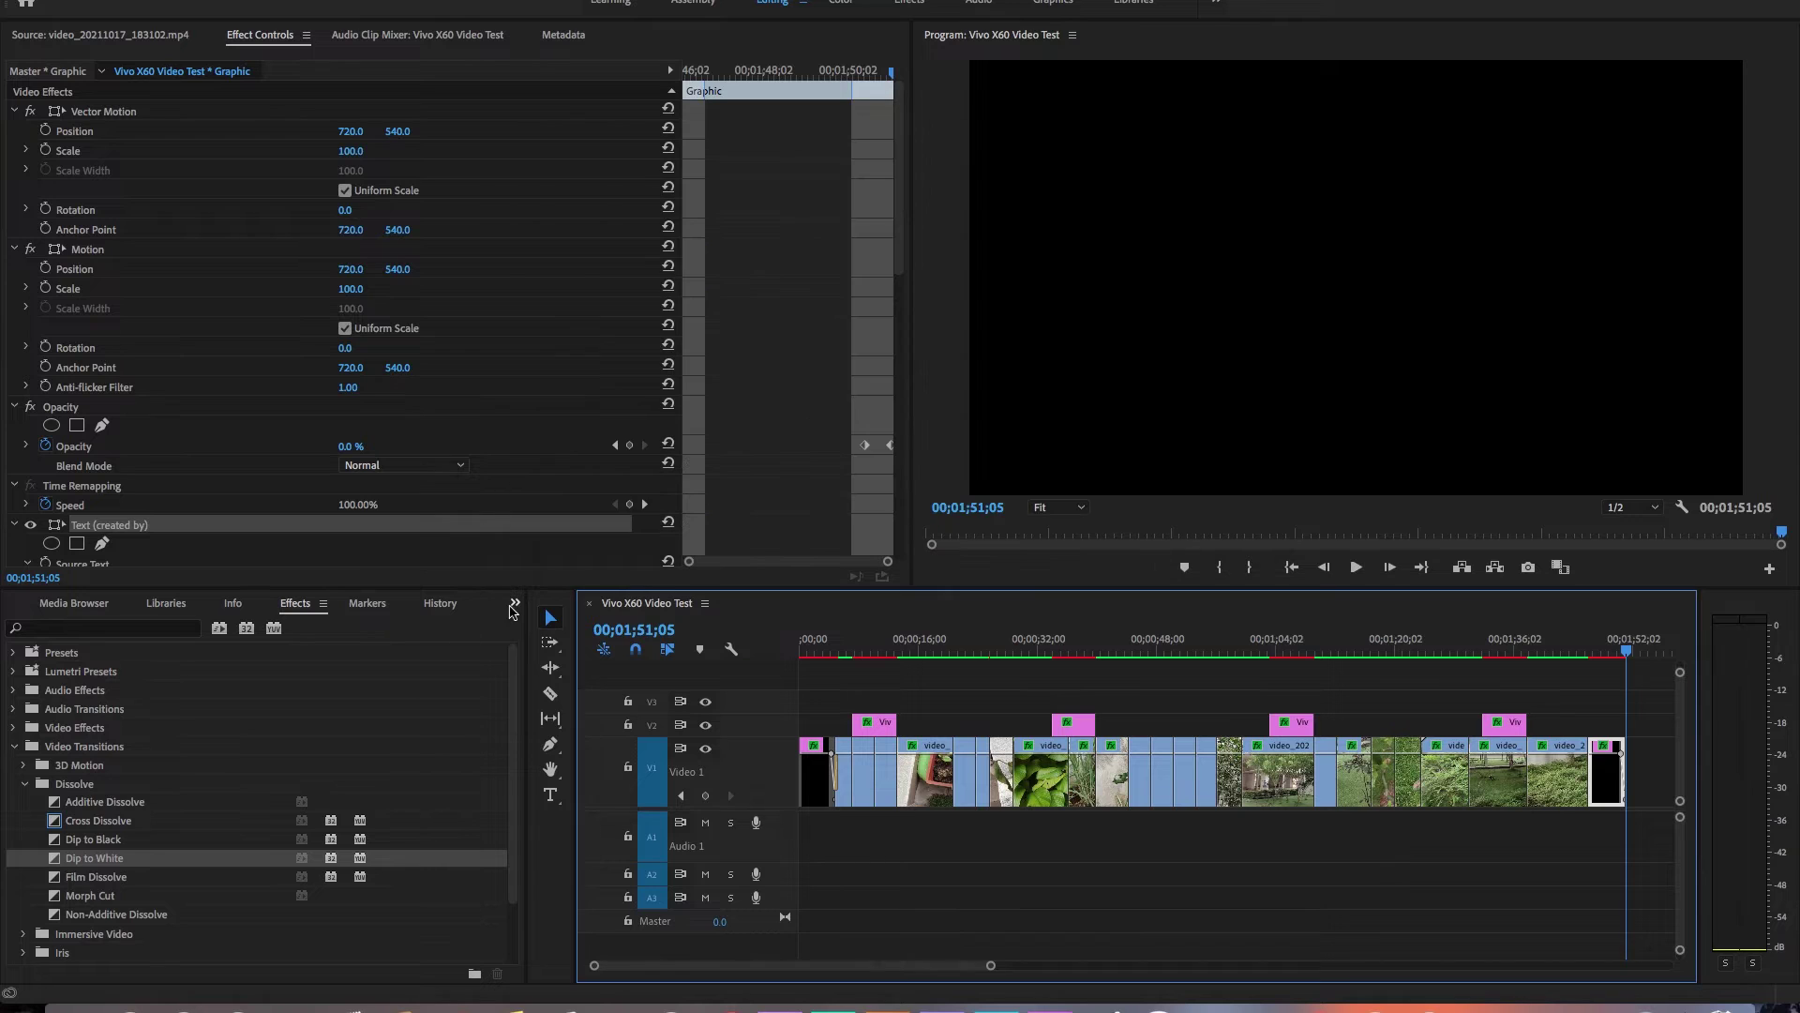
{"action": "left_click", "coordinate": [514, 603]}
{"action": "left_click", "coordinate": [534, 647]}
{"action": "left_click", "coordinate": [515, 603]}
{"action": "left_click", "coordinate": [540, 626]}
{"action": "key", "text": "super+Tab"}
{"action": "left_click_drag", "start_coordinate": [791, 352], "coordinate": [774, 458]}
{"action": "left_click", "coordinate": [801, 203]}
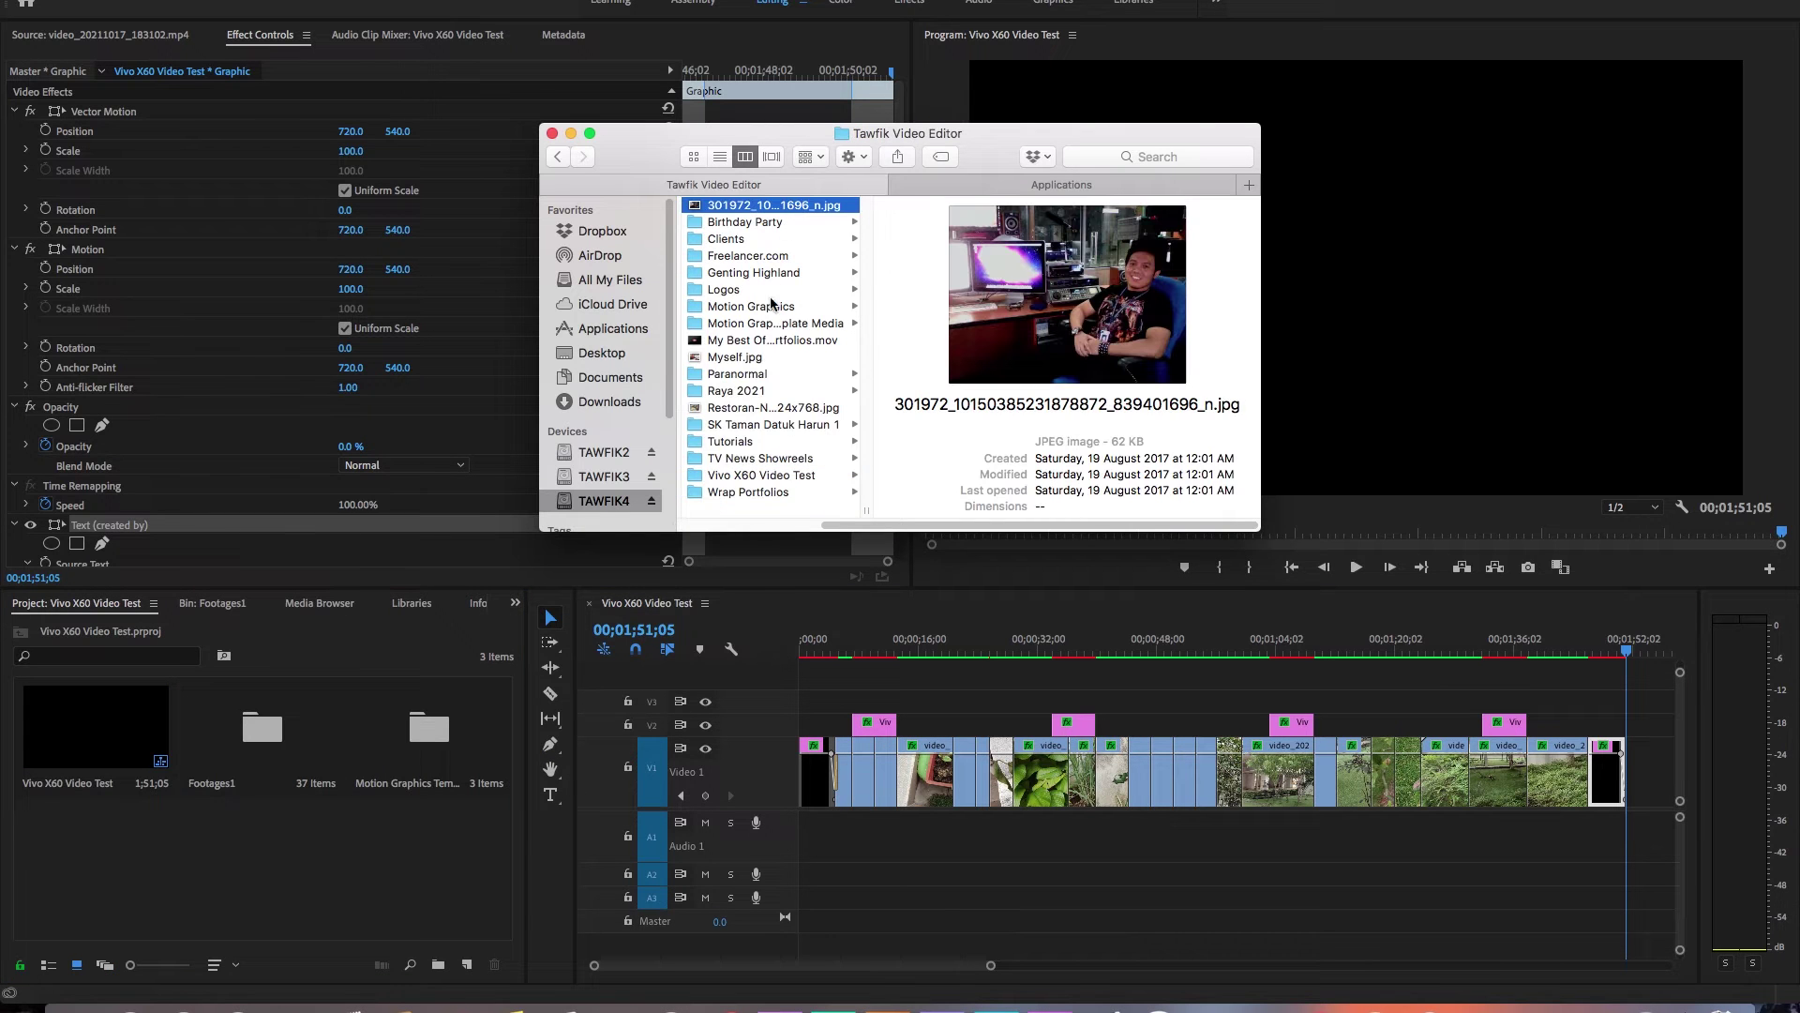
{"action": "left_click", "coordinate": [750, 357]}
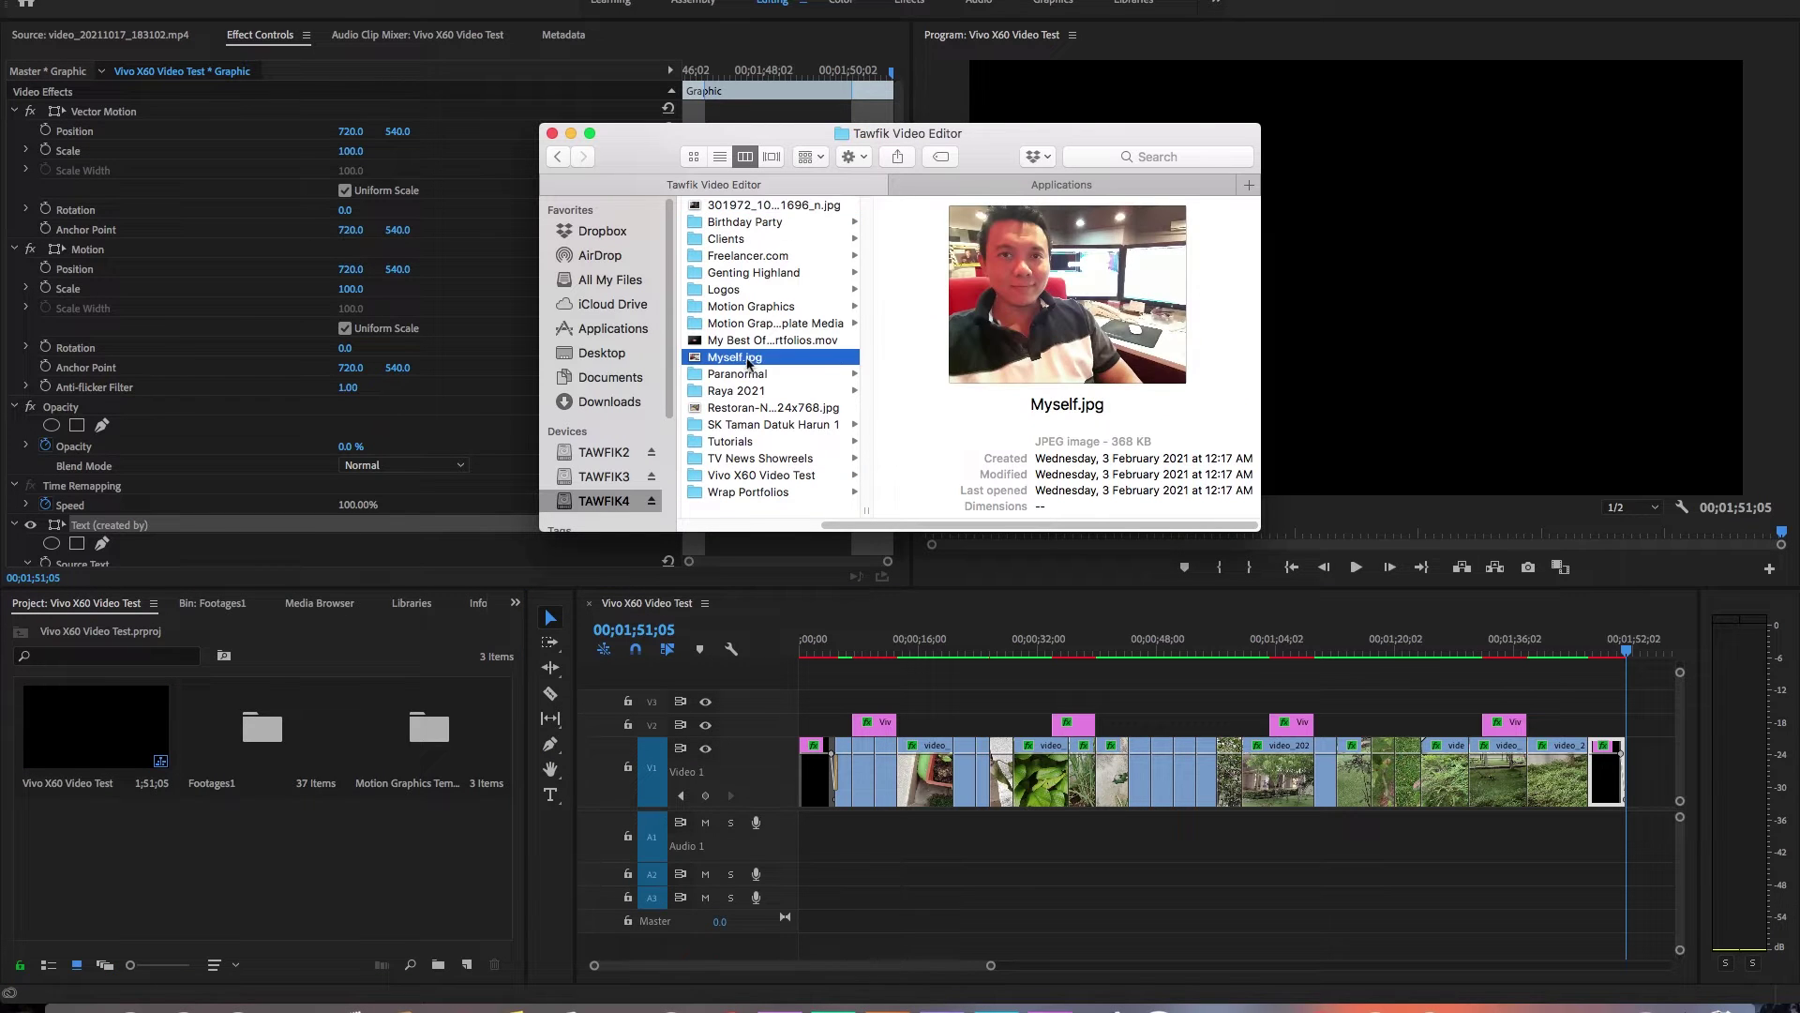
{"action": "left_click", "coordinate": [444, 843]}
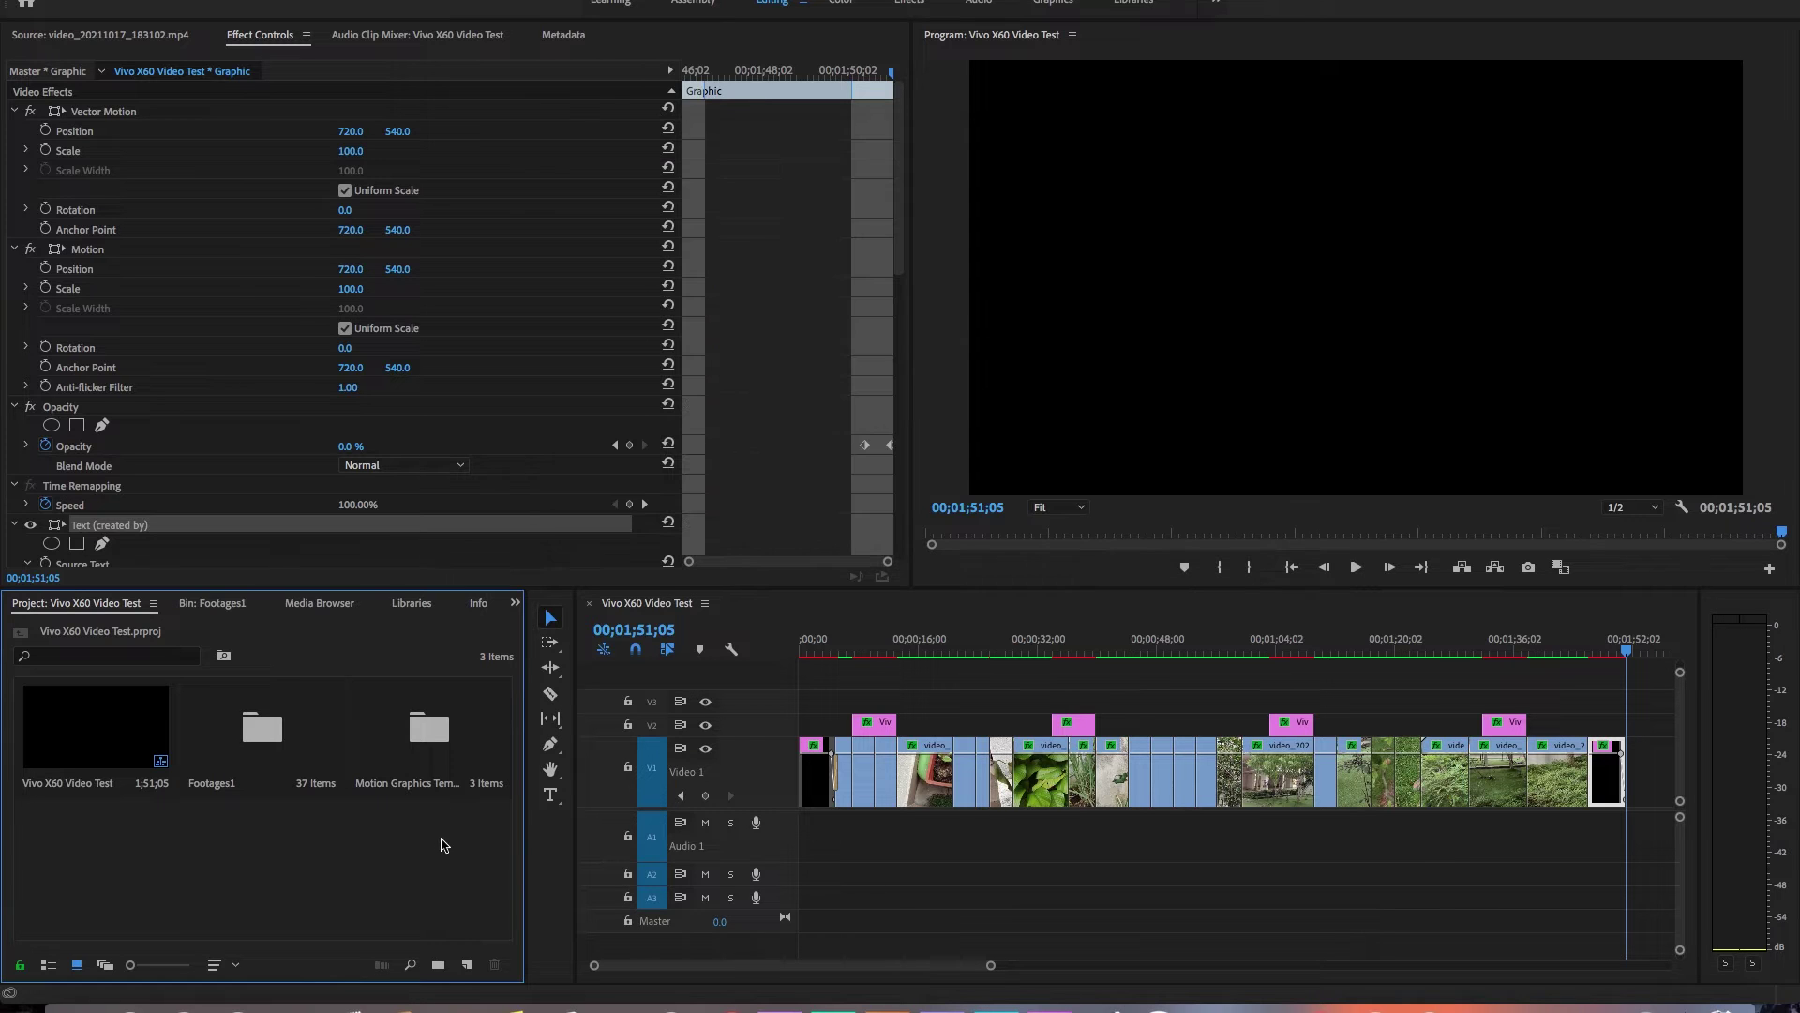
- Import Myself.jpg from the Finder into the project and place it on V1 directly after the "created by" title
{"action": "left_click", "coordinate": [75, 1009]}
{"action": "left_click_drag", "start_coordinate": [734, 357], "coordinate": [304, 878]}
{"action": "left_click_drag", "start_coordinate": [101, 851], "coordinate": [1631, 773]}
{"action": "left_click_drag", "start_coordinate": [979, 965], "coordinate": [998, 965]}
- Try a copy of the "created by" title on V2 above the Myself.jpg photo, and delete it
{"action": "left_click_drag", "start_coordinate": [1485, 797], "coordinate": [1521, 729]}
{"action": "key", "text": "equal"}
{"action": "key", "text": "equal"}
{"action": "left_click", "coordinate": [1232, 641]}
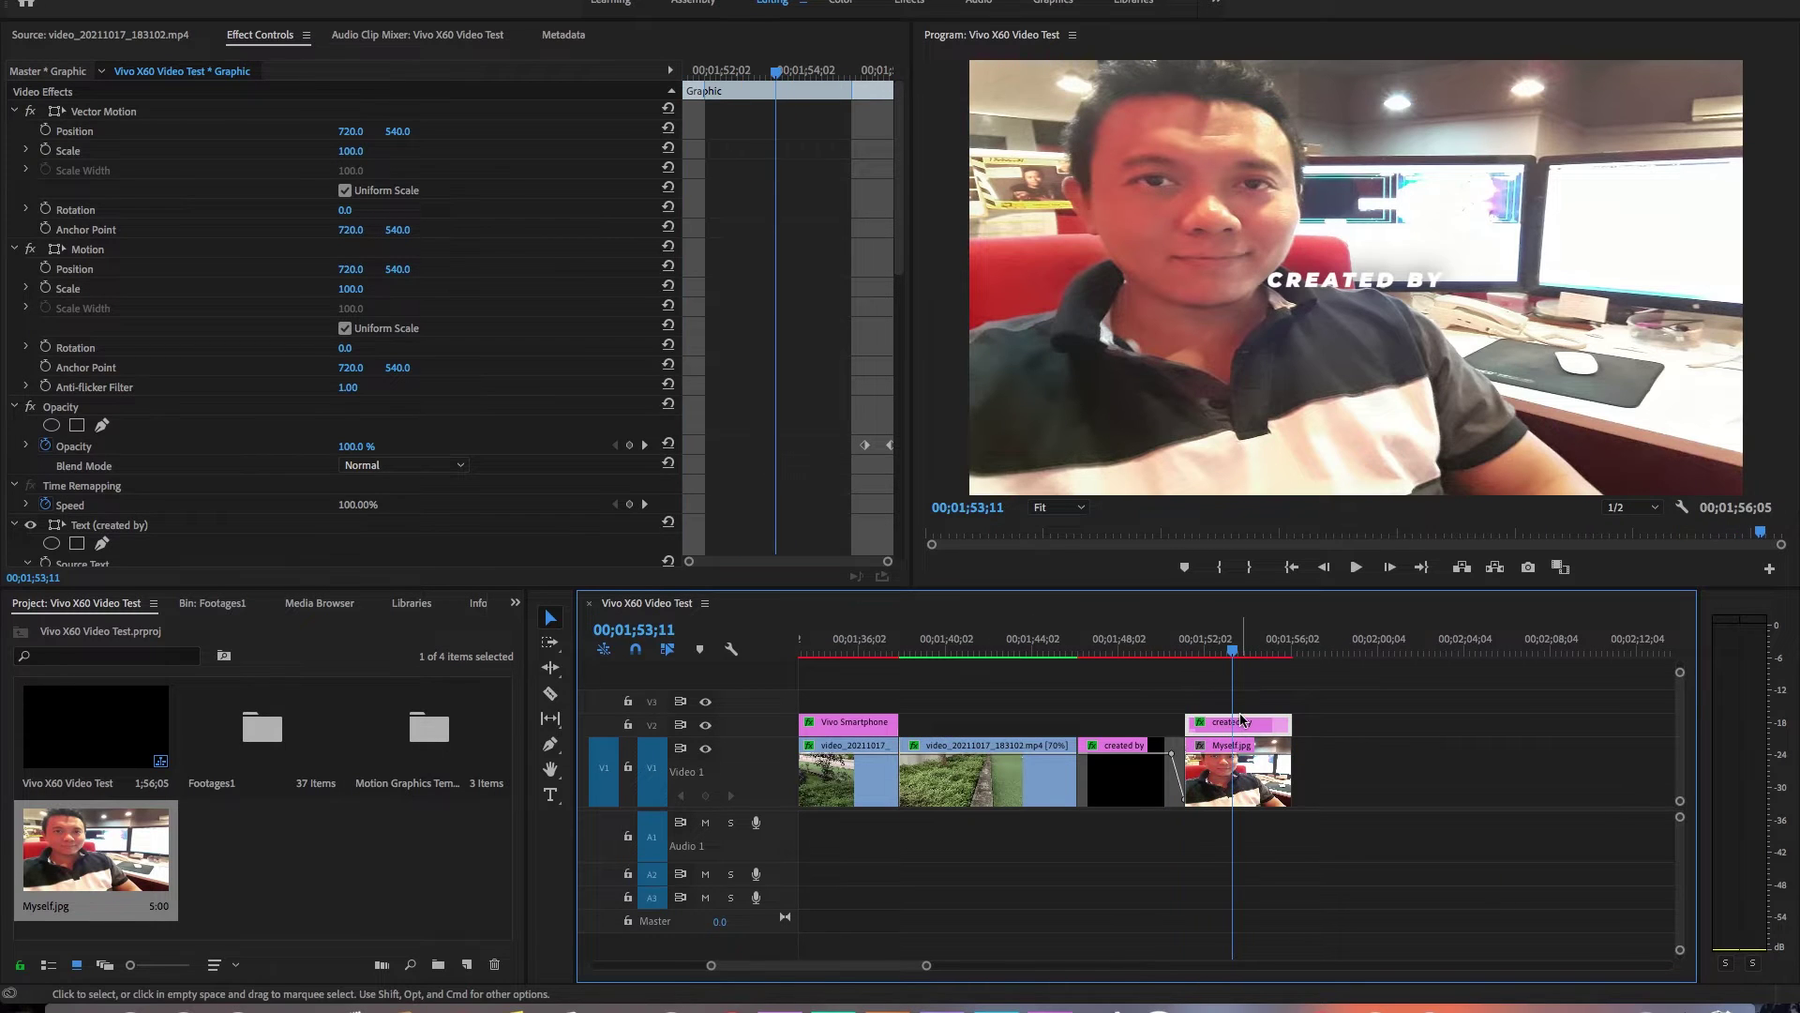
{"action": "key", "text": "Delete"}
- Copy the Vivo caption onto V2 above Myself.jpg, matching its length, and reword it as the editor's full name followed by ", Video Editor"
{"action": "left_click_drag", "start_coordinate": [863, 728], "coordinate": [1278, 727]}
{"action": "left_click_drag", "start_coordinate": [1312, 728], "coordinate": [1291, 727]}
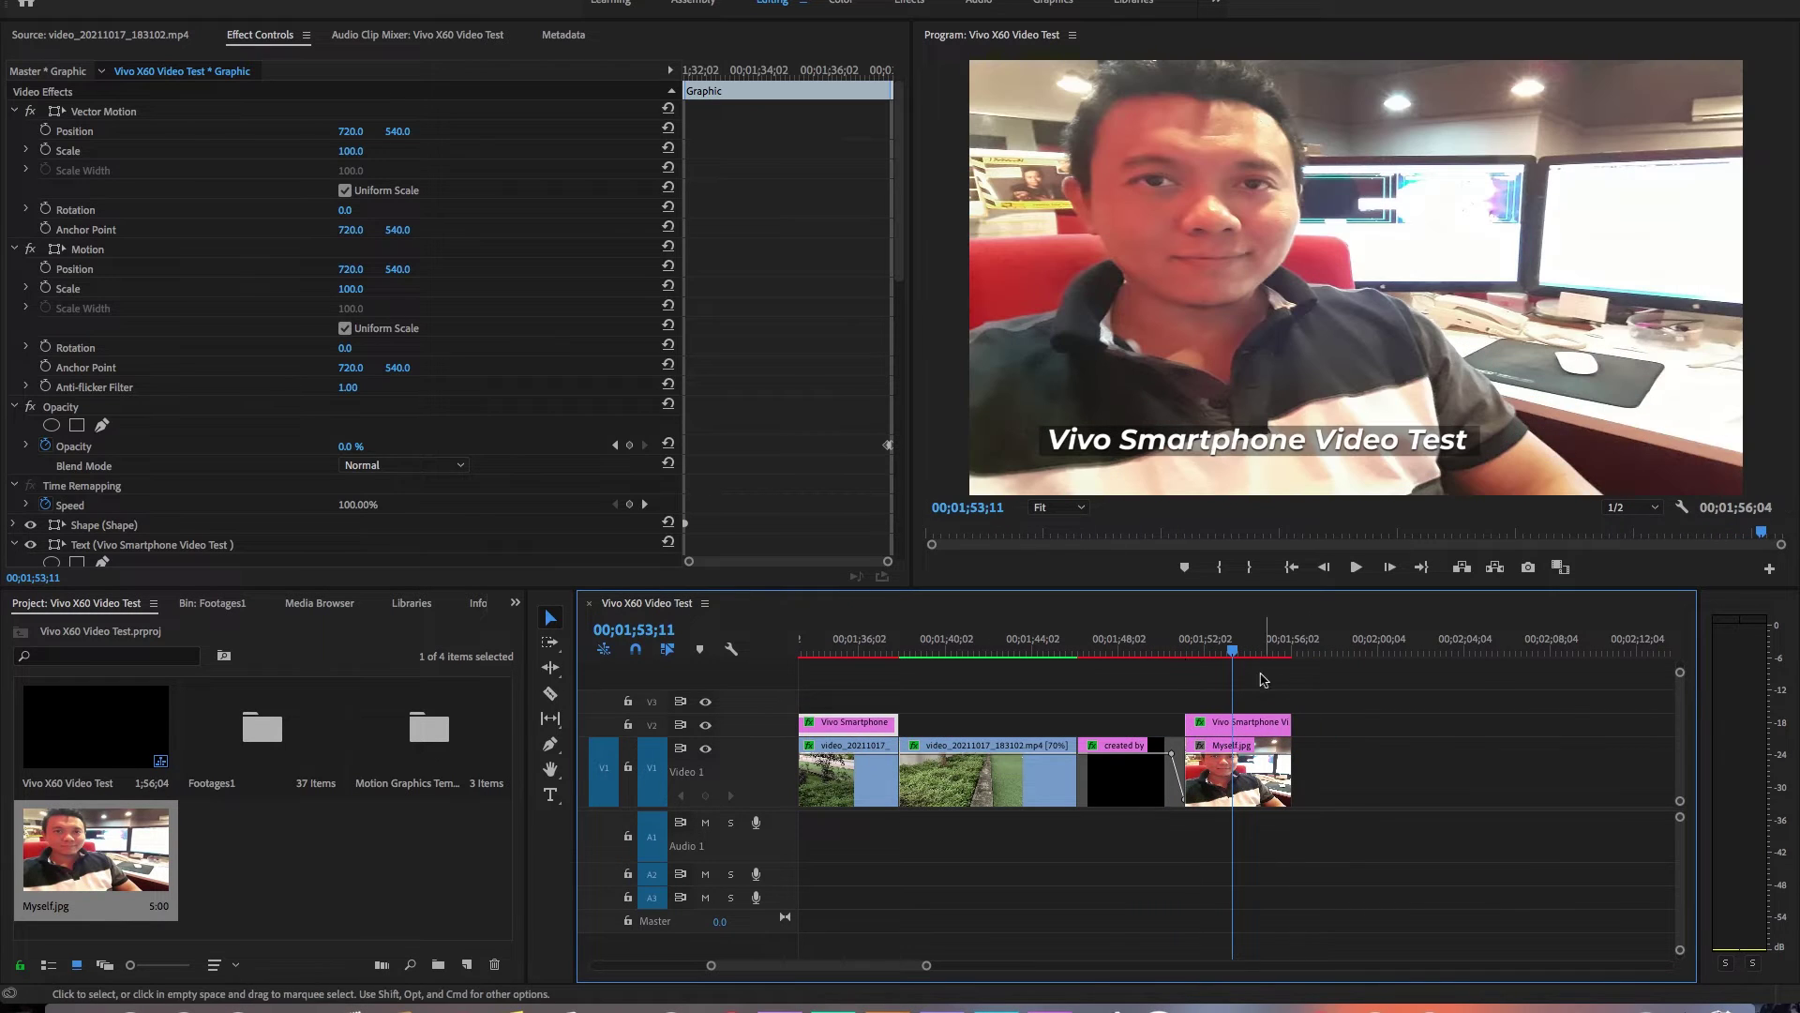
{"action": "double_click", "coordinate": [1339, 449]}
{"action": "type", "text": "TAWFIK"}
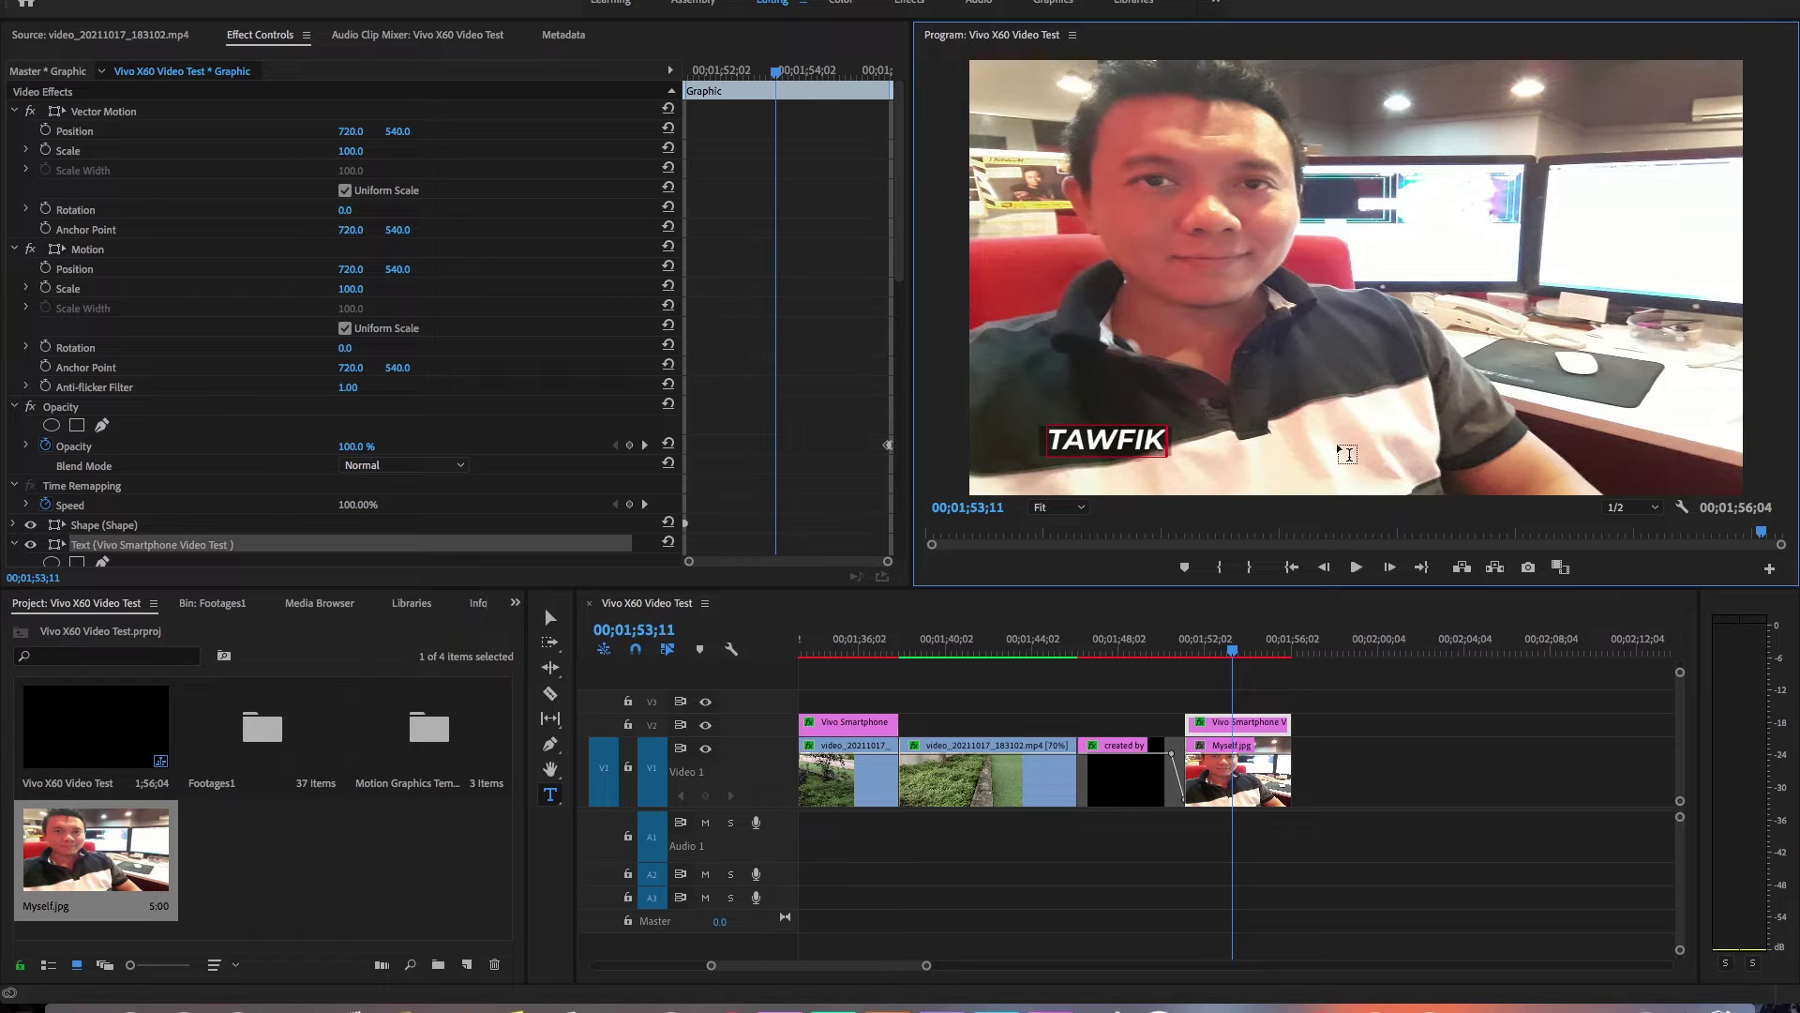
{"action": "type", "text": " ISMAIL,"}
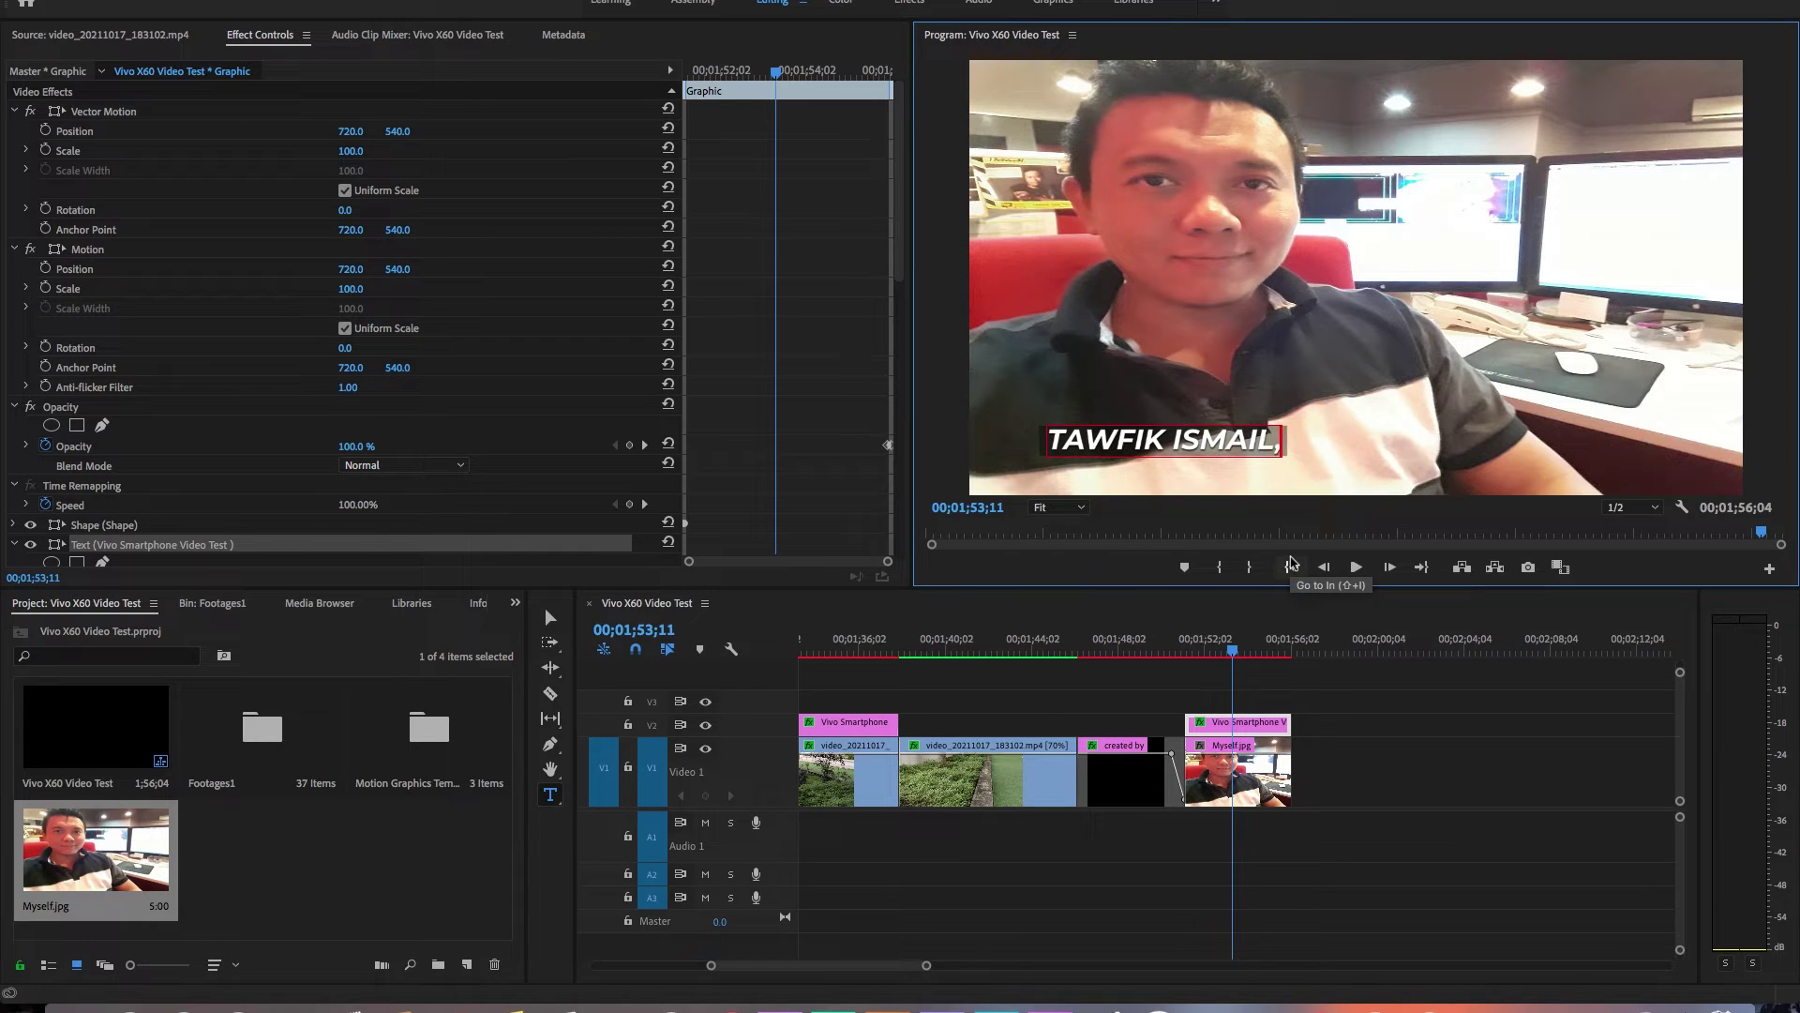
{"action": "type", "text": " Video Editor"}
{"action": "left_click", "coordinate": [551, 618]}
- Try right-aligning the name caption and repositioning it over the photo, and undo both changes
{"action": "scroll", "coordinate": [369, 447], "scroll_direction": "down", "scroll_amount": 5}
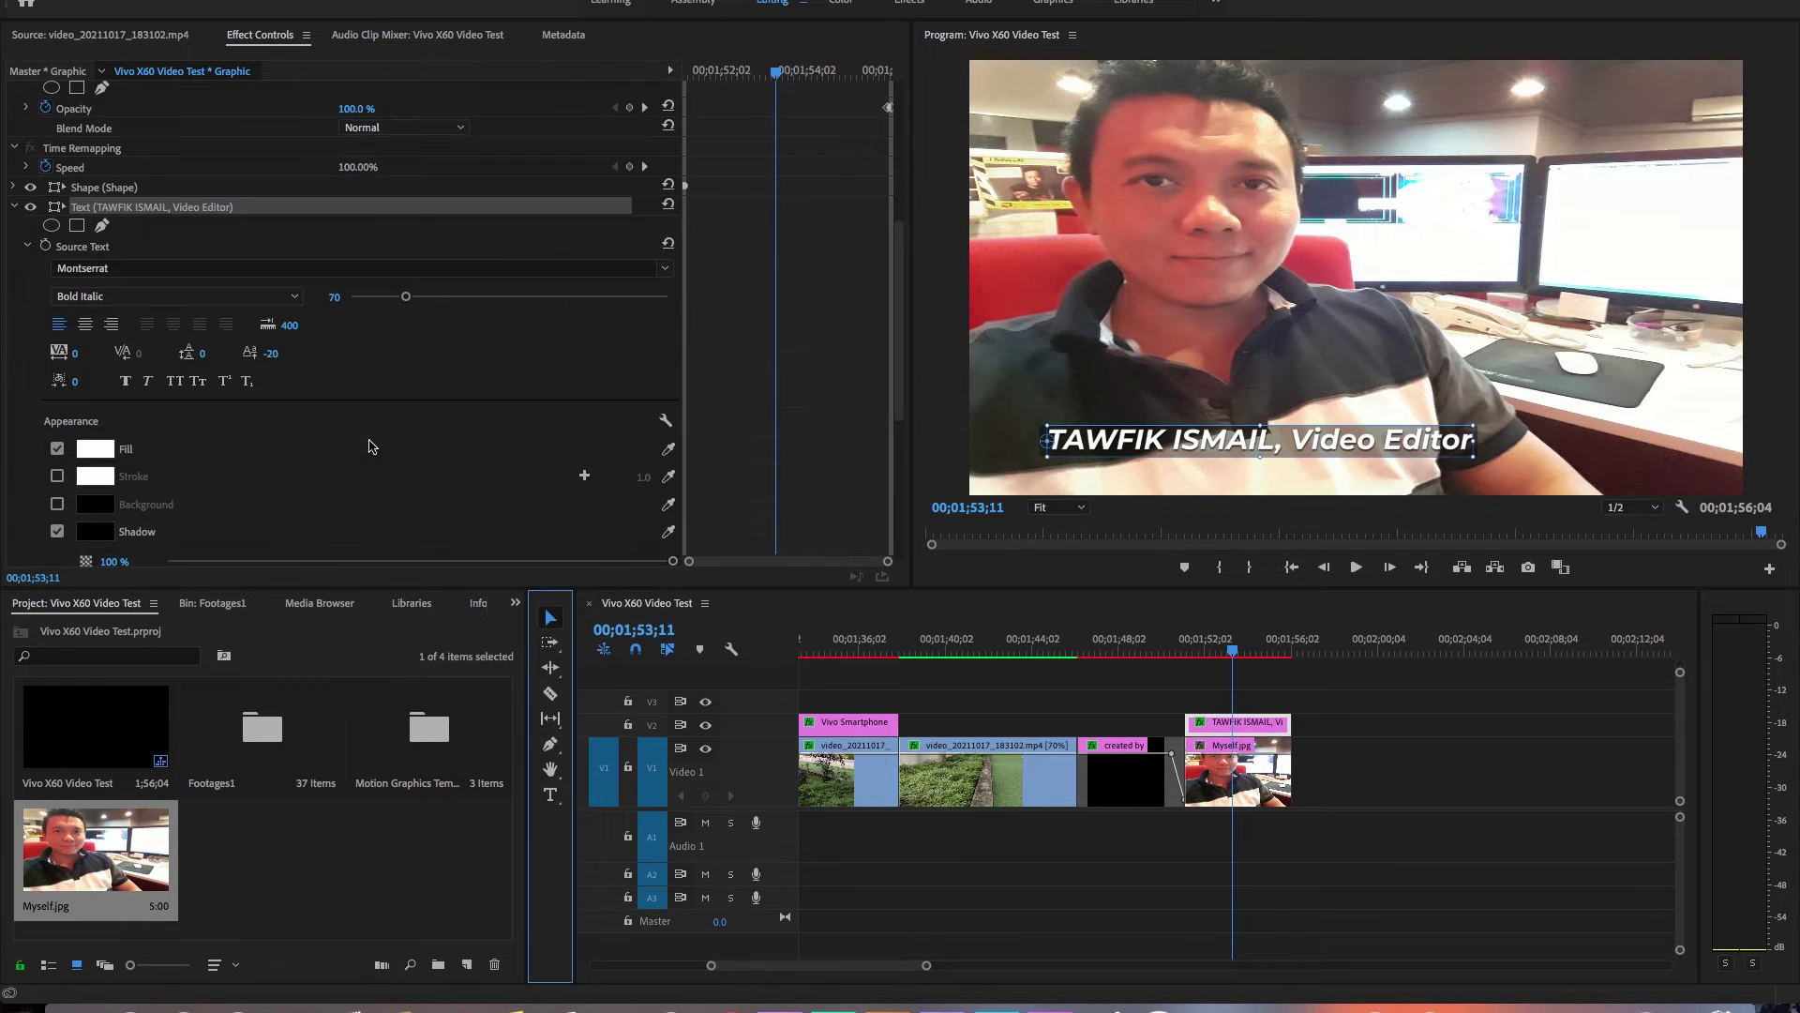
{"action": "left_click", "coordinate": [110, 325]}
{"action": "left_click_drag", "start_coordinate": [971, 452], "coordinate": [1448, 460]}
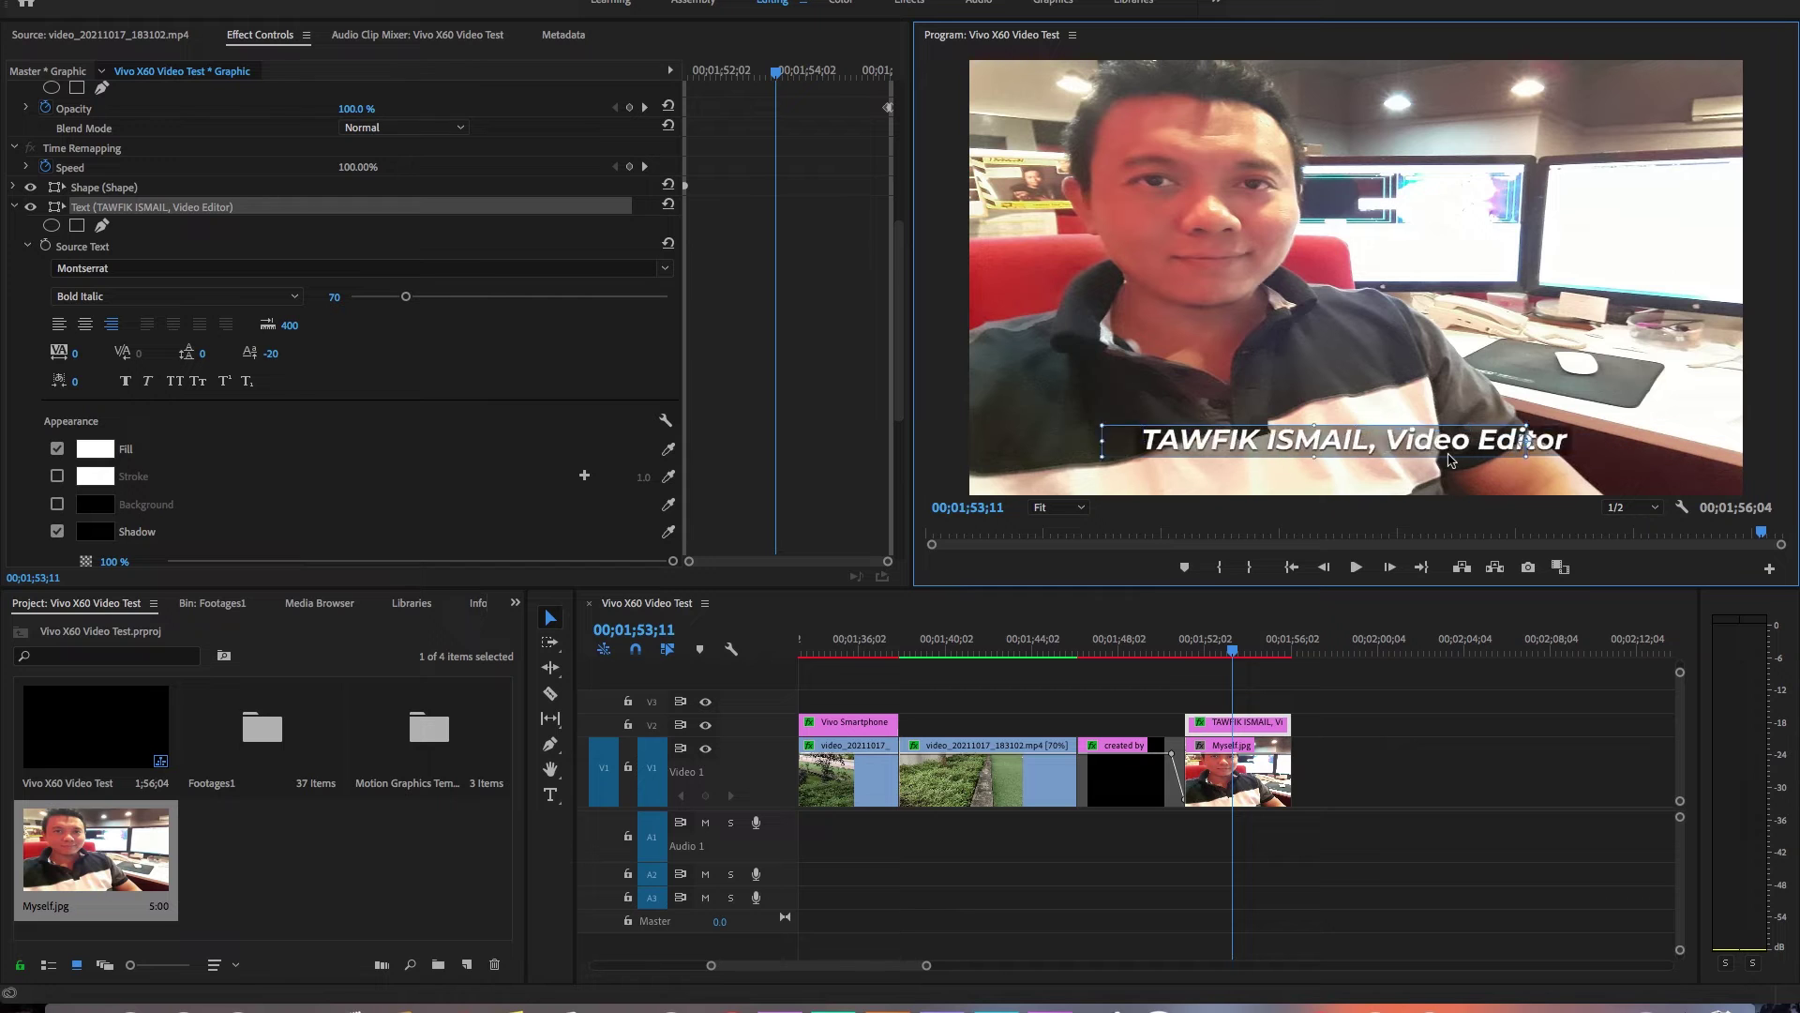
{"action": "key", "text": "super+z"}
{"action": "key", "text": "super+z"}
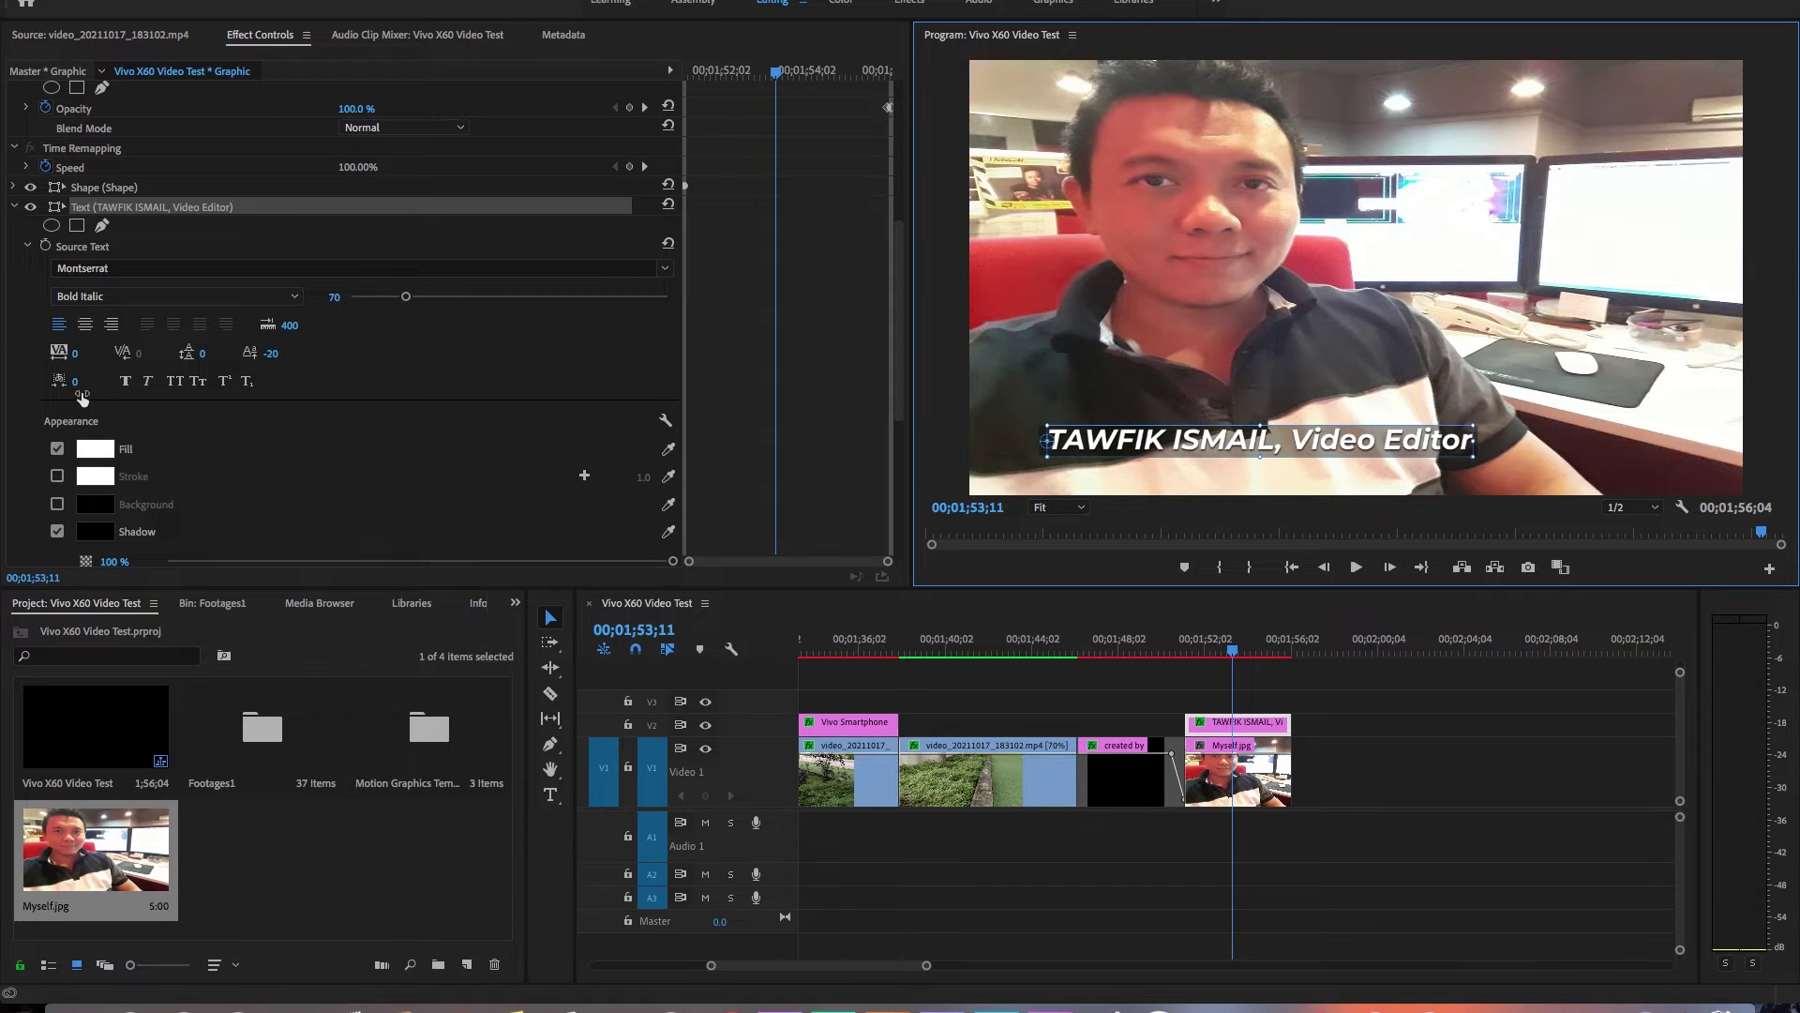
- Centre-align the name caption's text and shift it to the right within the photo's lower area
{"action": "left_click", "coordinate": [86, 325]}
{"action": "left_click_drag", "start_coordinate": [1123, 448], "coordinate": [1421, 450]}
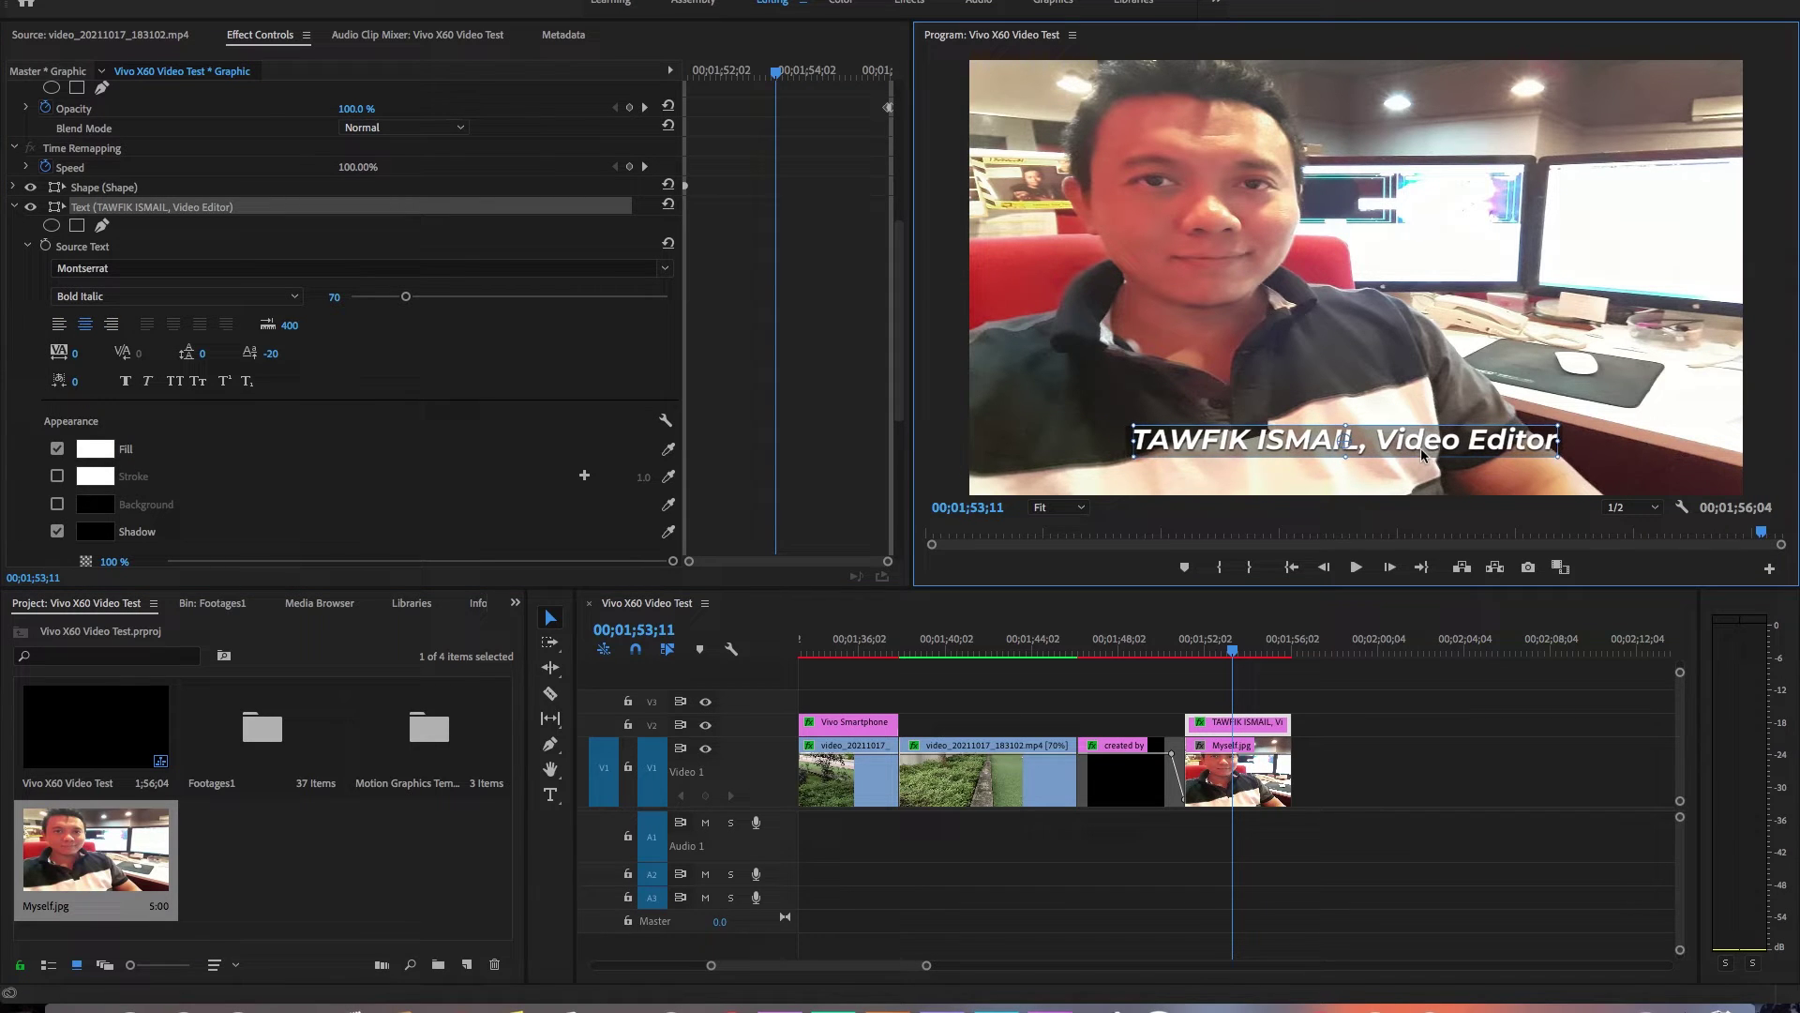
- Apply Cross Dissolve to the start and end of the first two caption graphics on V2
{"action": "left_click_drag", "start_coordinate": [836, 967], "coordinate": [563, 967]}
{"action": "left_click", "coordinate": [515, 603]}
{"action": "left_click", "coordinate": [543, 728]}
{"action": "left_click_drag", "start_coordinate": [116, 822], "coordinate": [962, 726]}
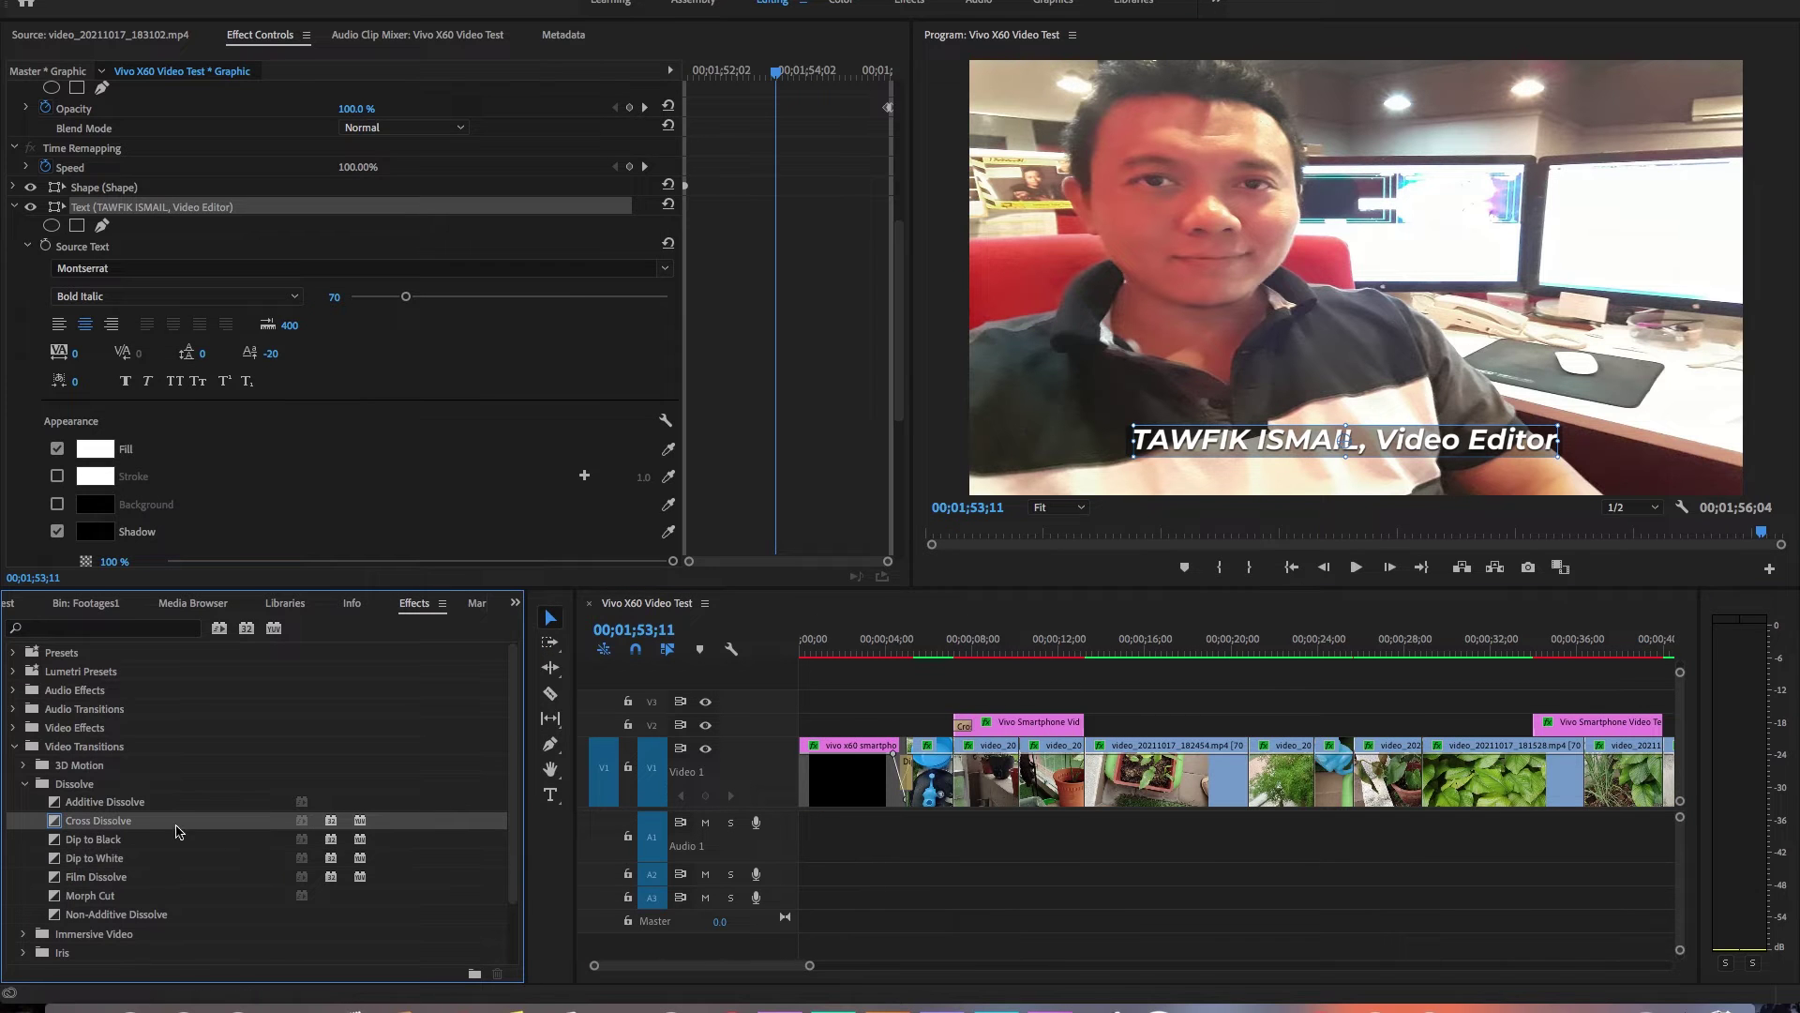
{"action": "left_click_drag", "start_coordinate": [176, 825], "coordinate": [1492, 728]}
{"action": "left_click_drag", "start_coordinate": [176, 824], "coordinate": [1605, 727]}
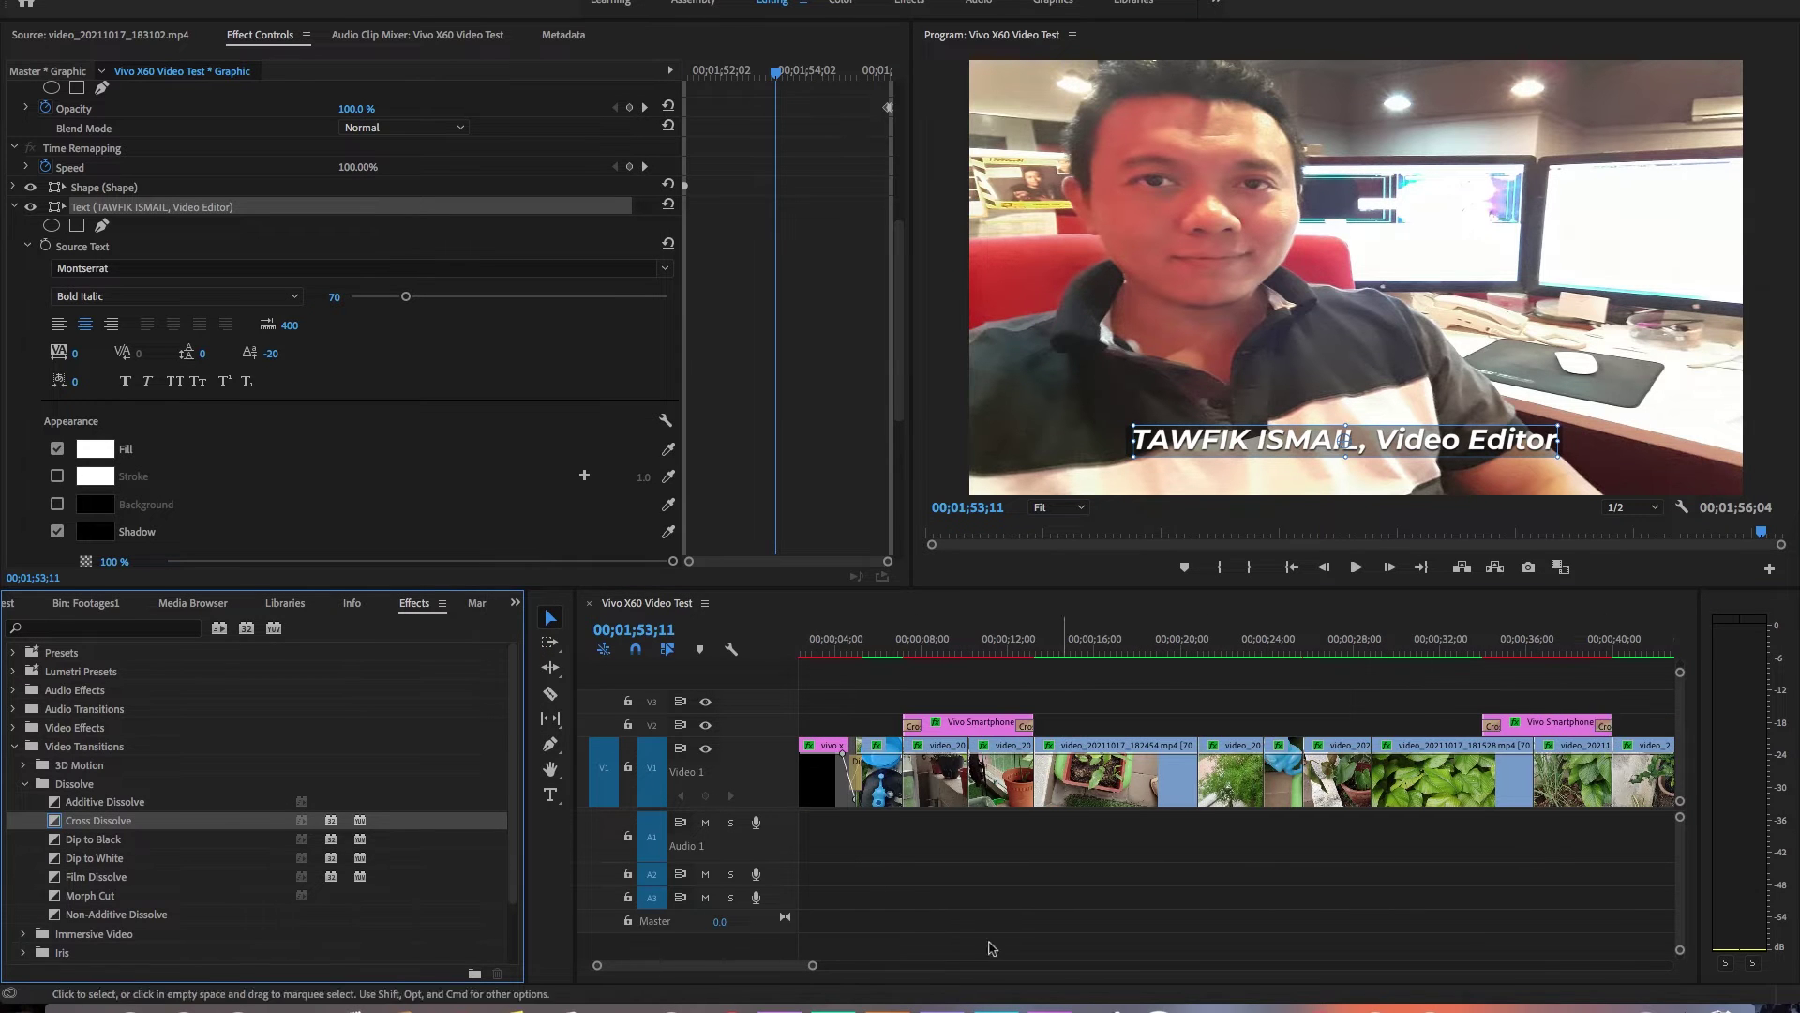
- Apply Cross Dissolve to the start and end of the last two Vivo captions and the name caption on V2
{"action": "left_click_drag", "start_coordinate": [776, 965], "coordinate": [844, 969]}
{"action": "left_click_drag", "start_coordinate": [119, 825], "coordinate": [964, 723]}
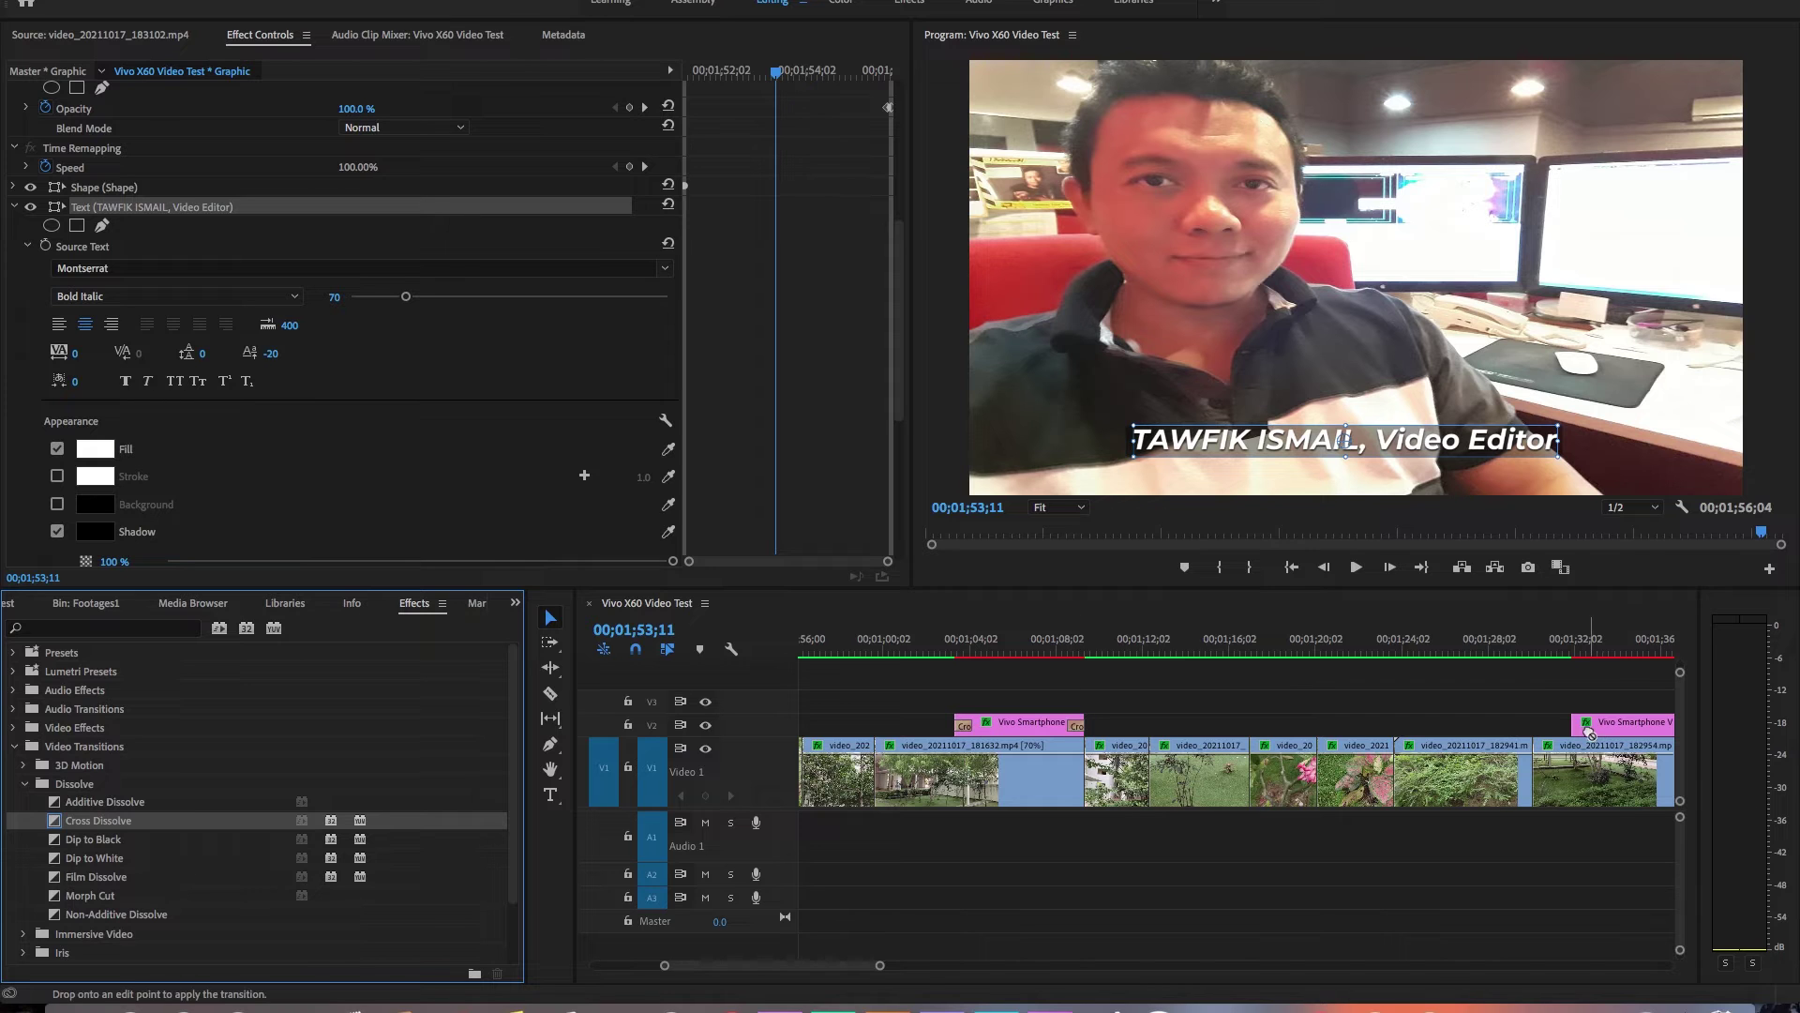
{"action": "left_click_drag", "start_coordinate": [1591, 734], "coordinate": [1581, 726]}
{"action": "left_click_drag", "start_coordinate": [853, 966], "coordinate": [885, 968]}
{"action": "left_click_drag", "start_coordinate": [124, 821], "coordinate": [1105, 726]}
{"action": "left_click_drag", "start_coordinate": [124, 821], "coordinate": [1406, 726]}
{"action": "left_click_drag", "start_coordinate": [125, 821], "coordinate": [753, 819]}
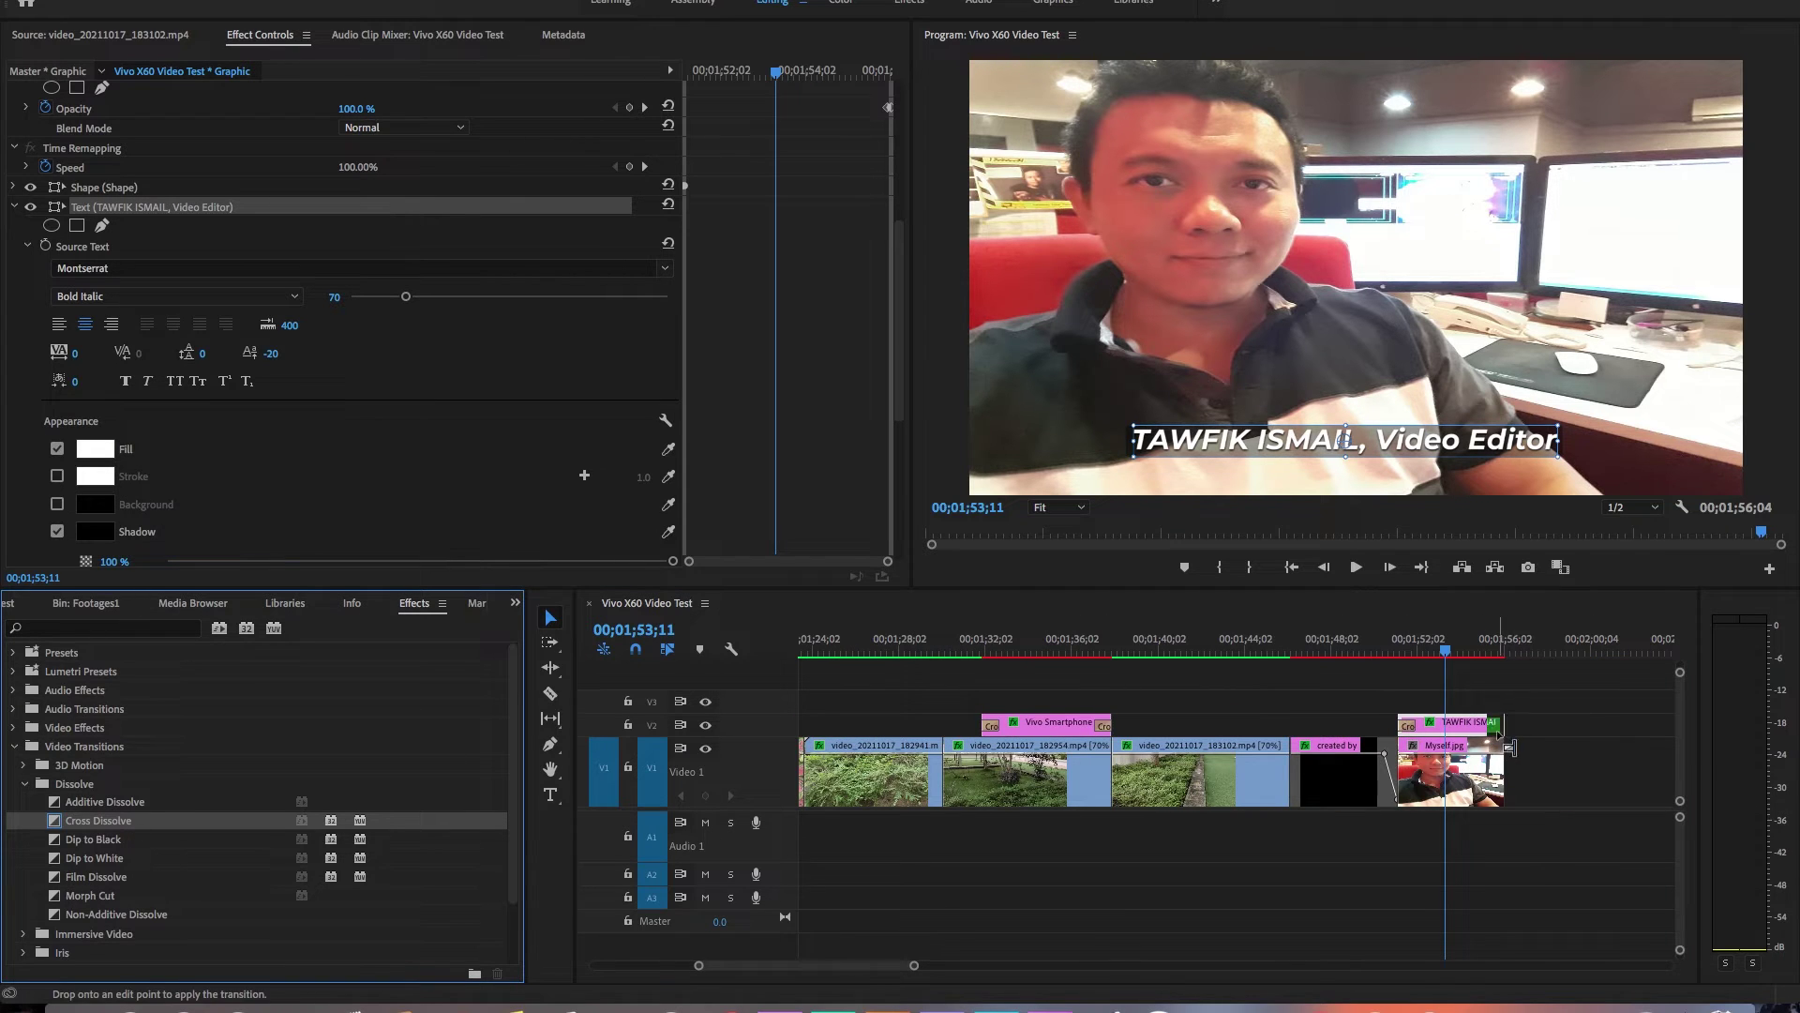
{"action": "left_click_drag", "start_coordinate": [1498, 734], "coordinate": [1498, 734]}
- Select all the Cross Dissolve transitions on the V2 captions and shorten their duration together
{"action": "scroll", "coordinate": [1467, 773], "scroll_direction": "down", "scroll_amount": 3}
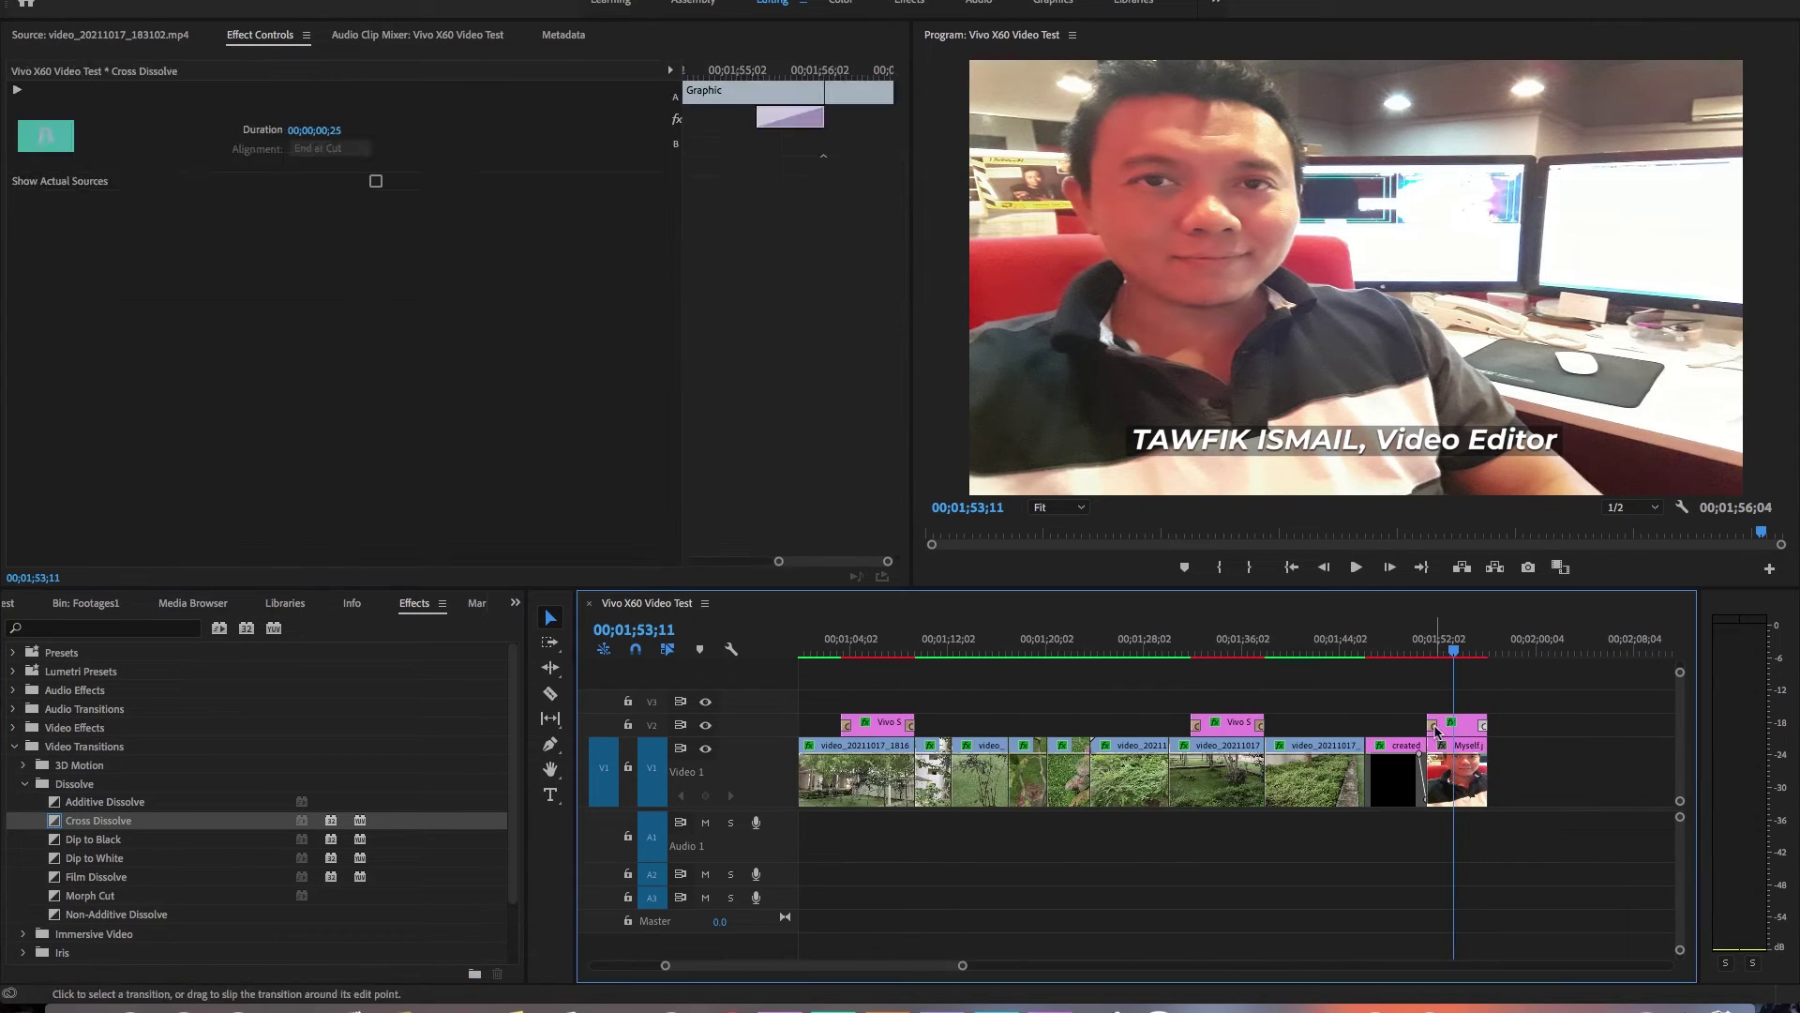
{"action": "left_click", "coordinate": [1434, 729], "text": "shift"}
{"action": "left_click", "coordinate": [1261, 727], "text": "shift"}
{"action": "left_click", "coordinate": [1196, 726], "text": "shift"}
{"action": "left_click", "coordinate": [910, 727], "text": "shift"}
{"action": "left_click", "coordinate": [848, 727], "text": "shift"}
{"action": "left_click_drag", "start_coordinate": [913, 966], "coordinate": [841, 972]}
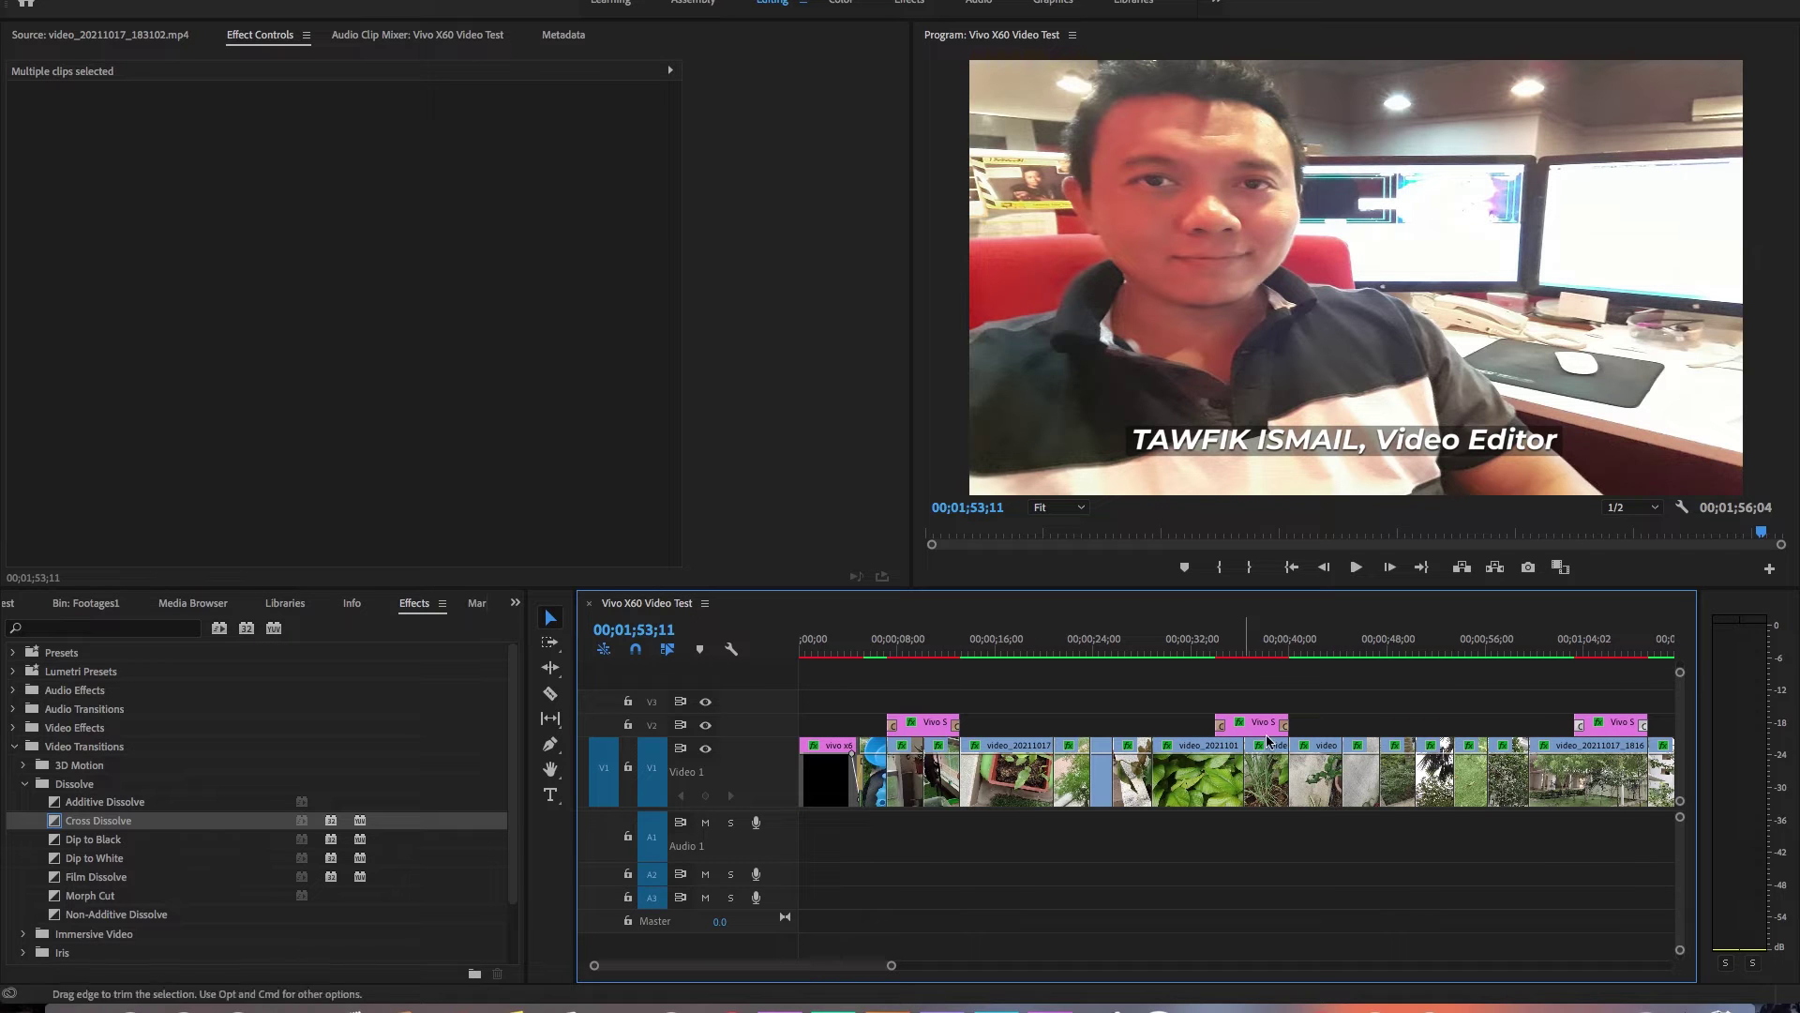
{"action": "right_click", "coordinate": [899, 742]}
{"action": "left_click", "coordinate": [900, 742]}
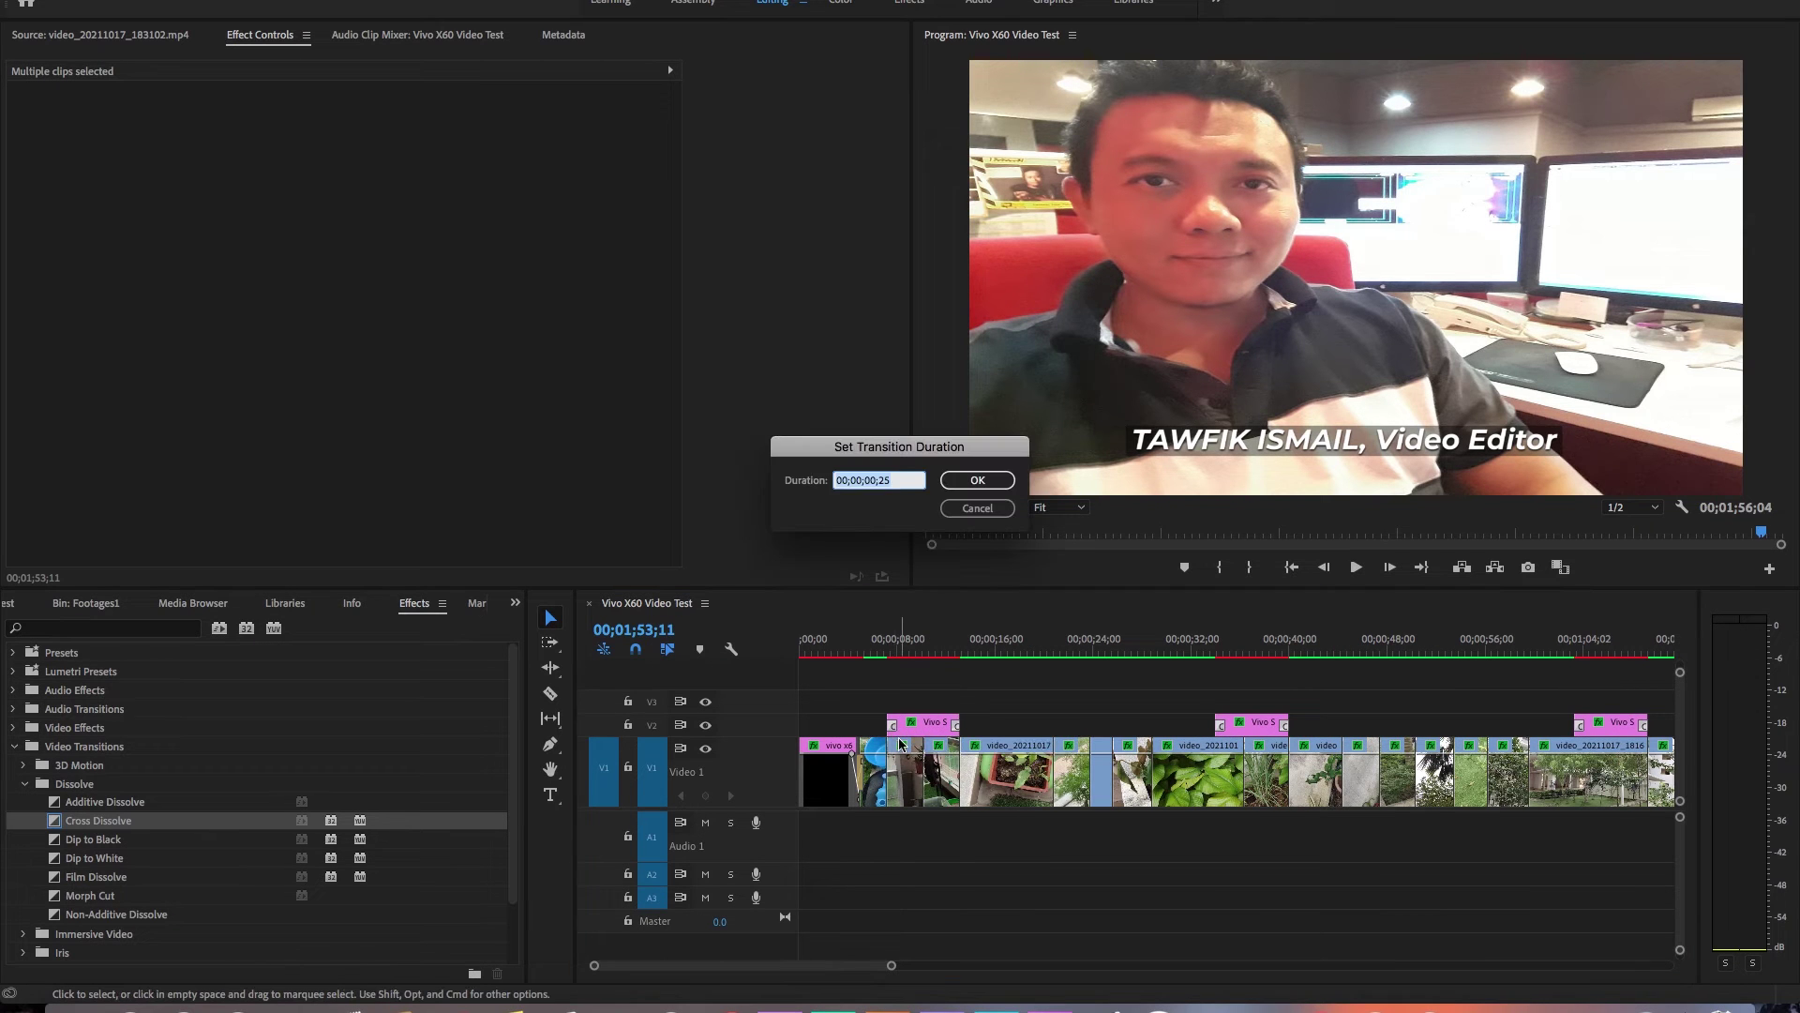
{"action": "key", "text": "Return"}
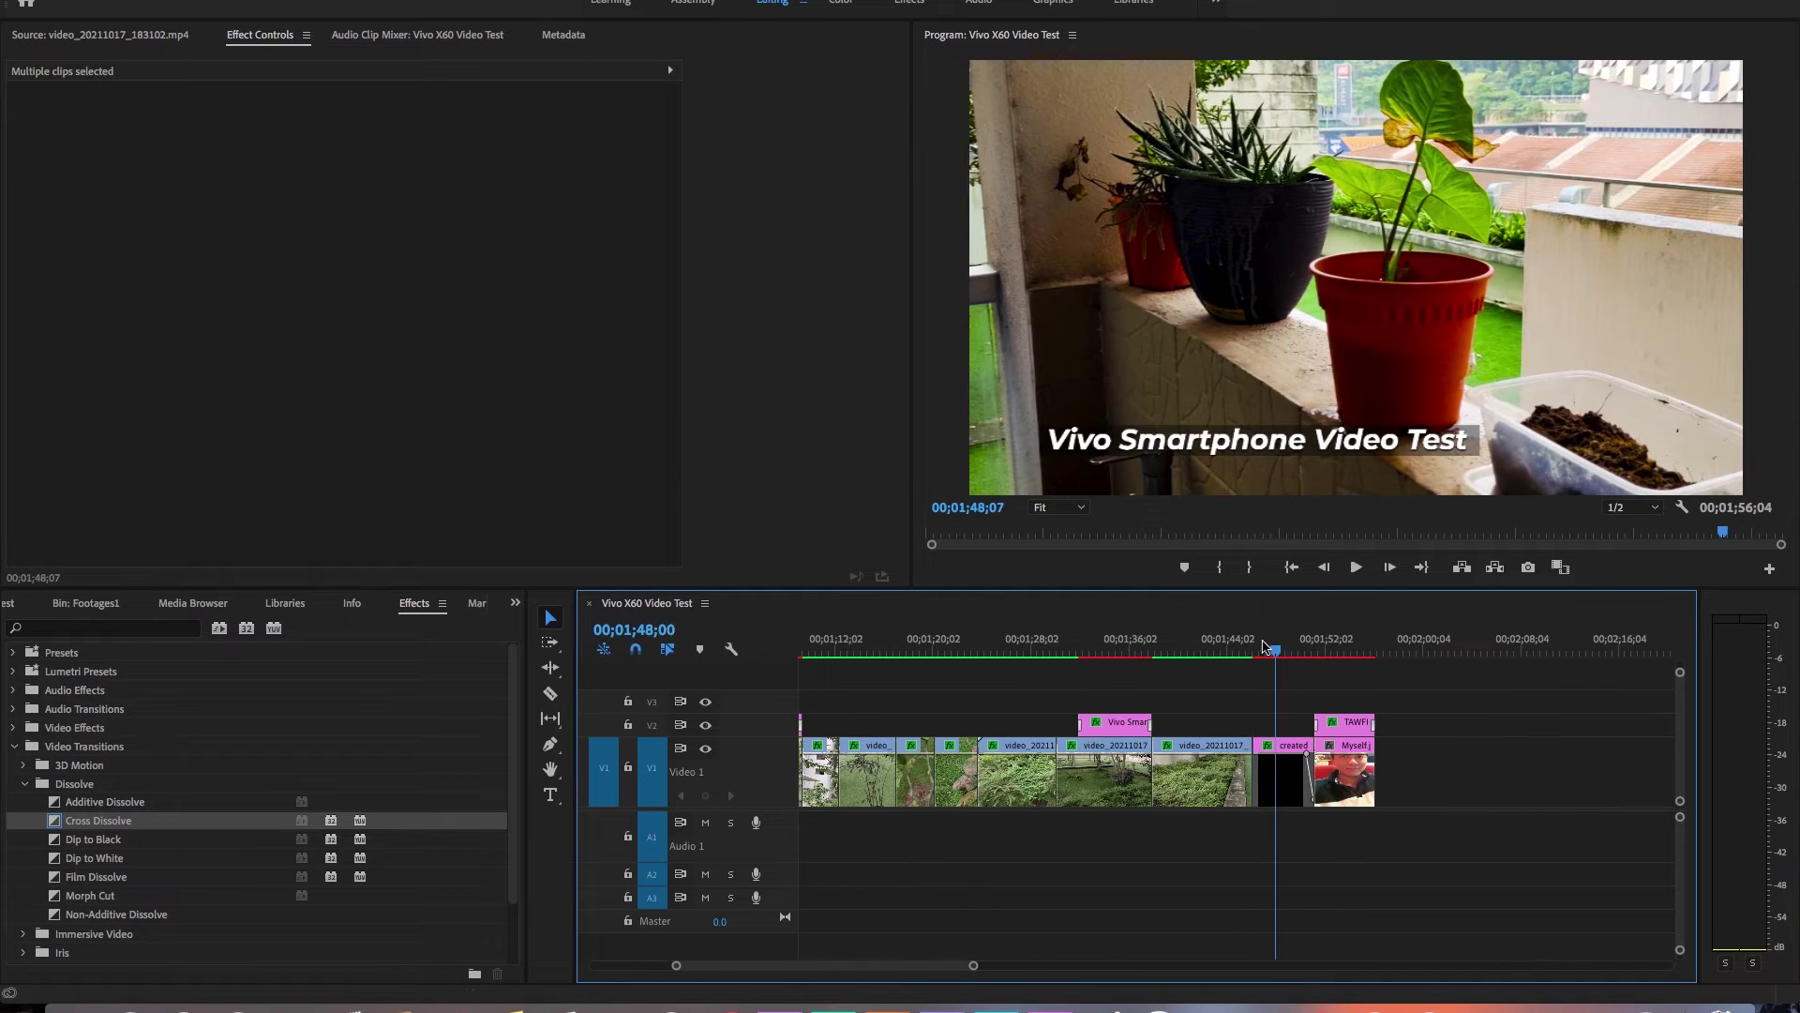
- Apply Dip to White between the last garden clip and the "created by" title, set its duration to 20 frames, and preview the ending
{"action": "left_click_drag", "start_coordinate": [94, 858], "coordinate": [1256, 790]}
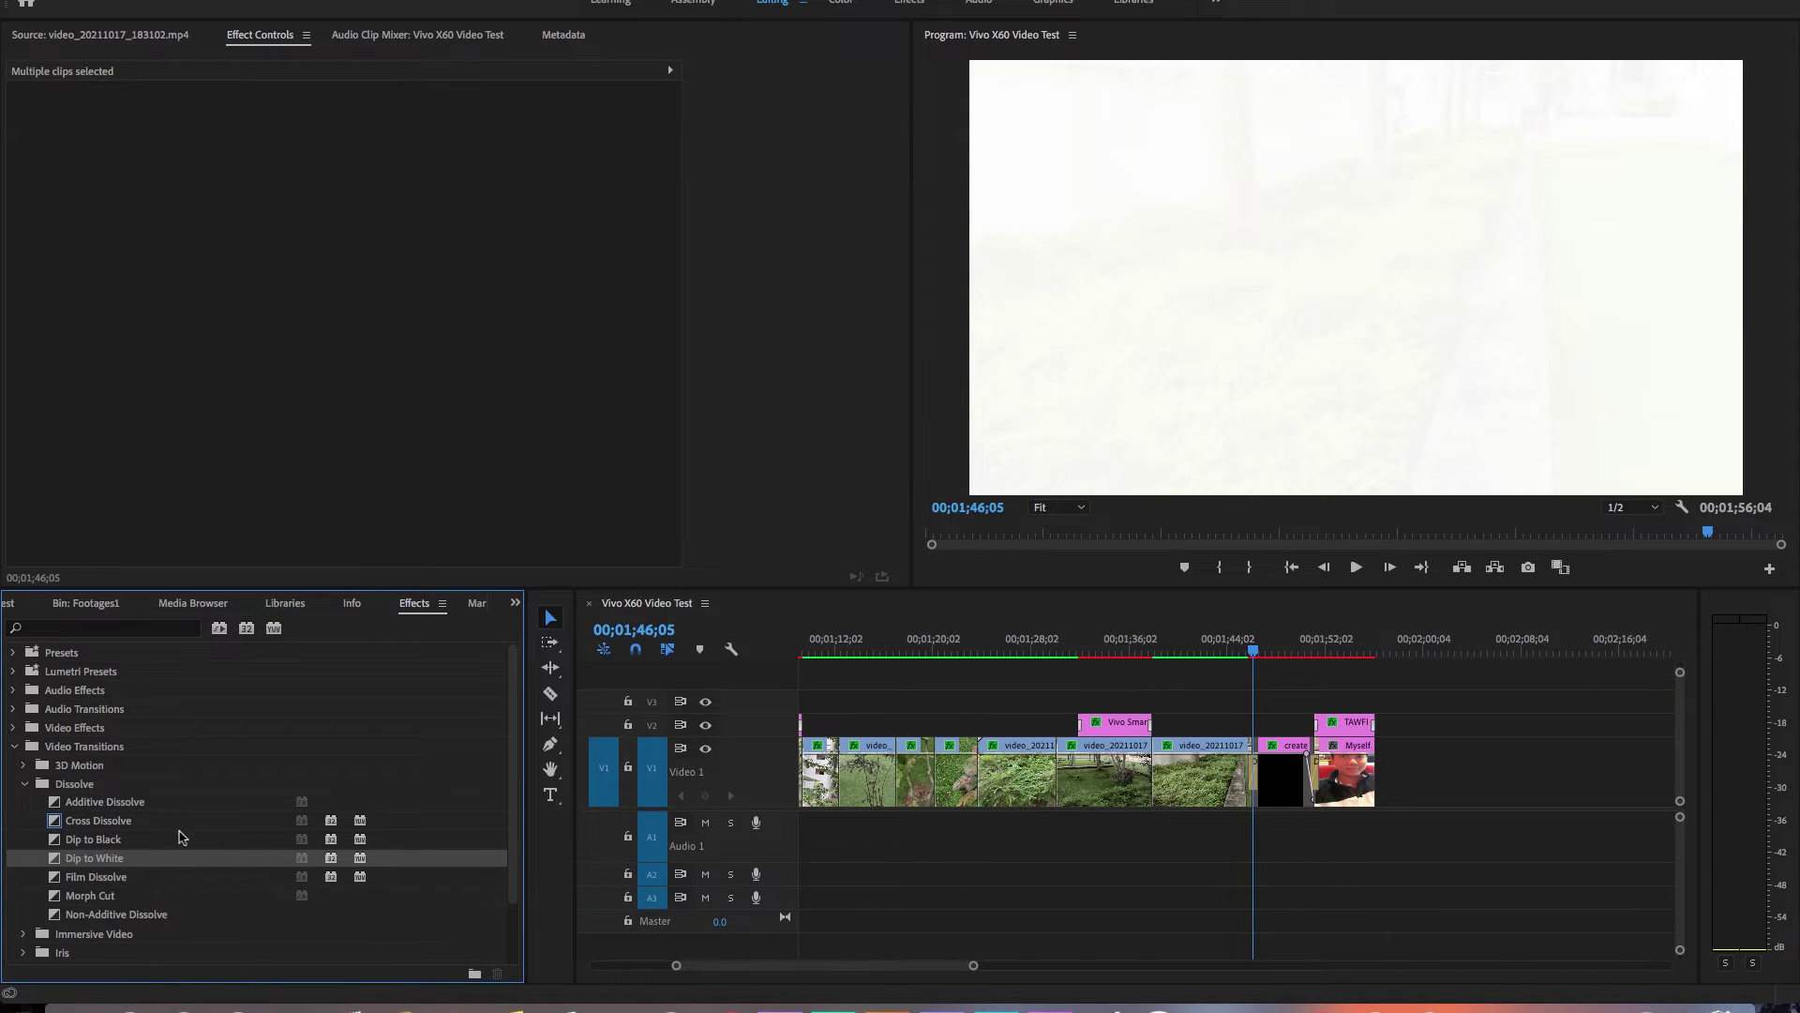
{"action": "right_click", "coordinate": [1315, 778]}
{"action": "left_click", "coordinate": [1342, 795]}
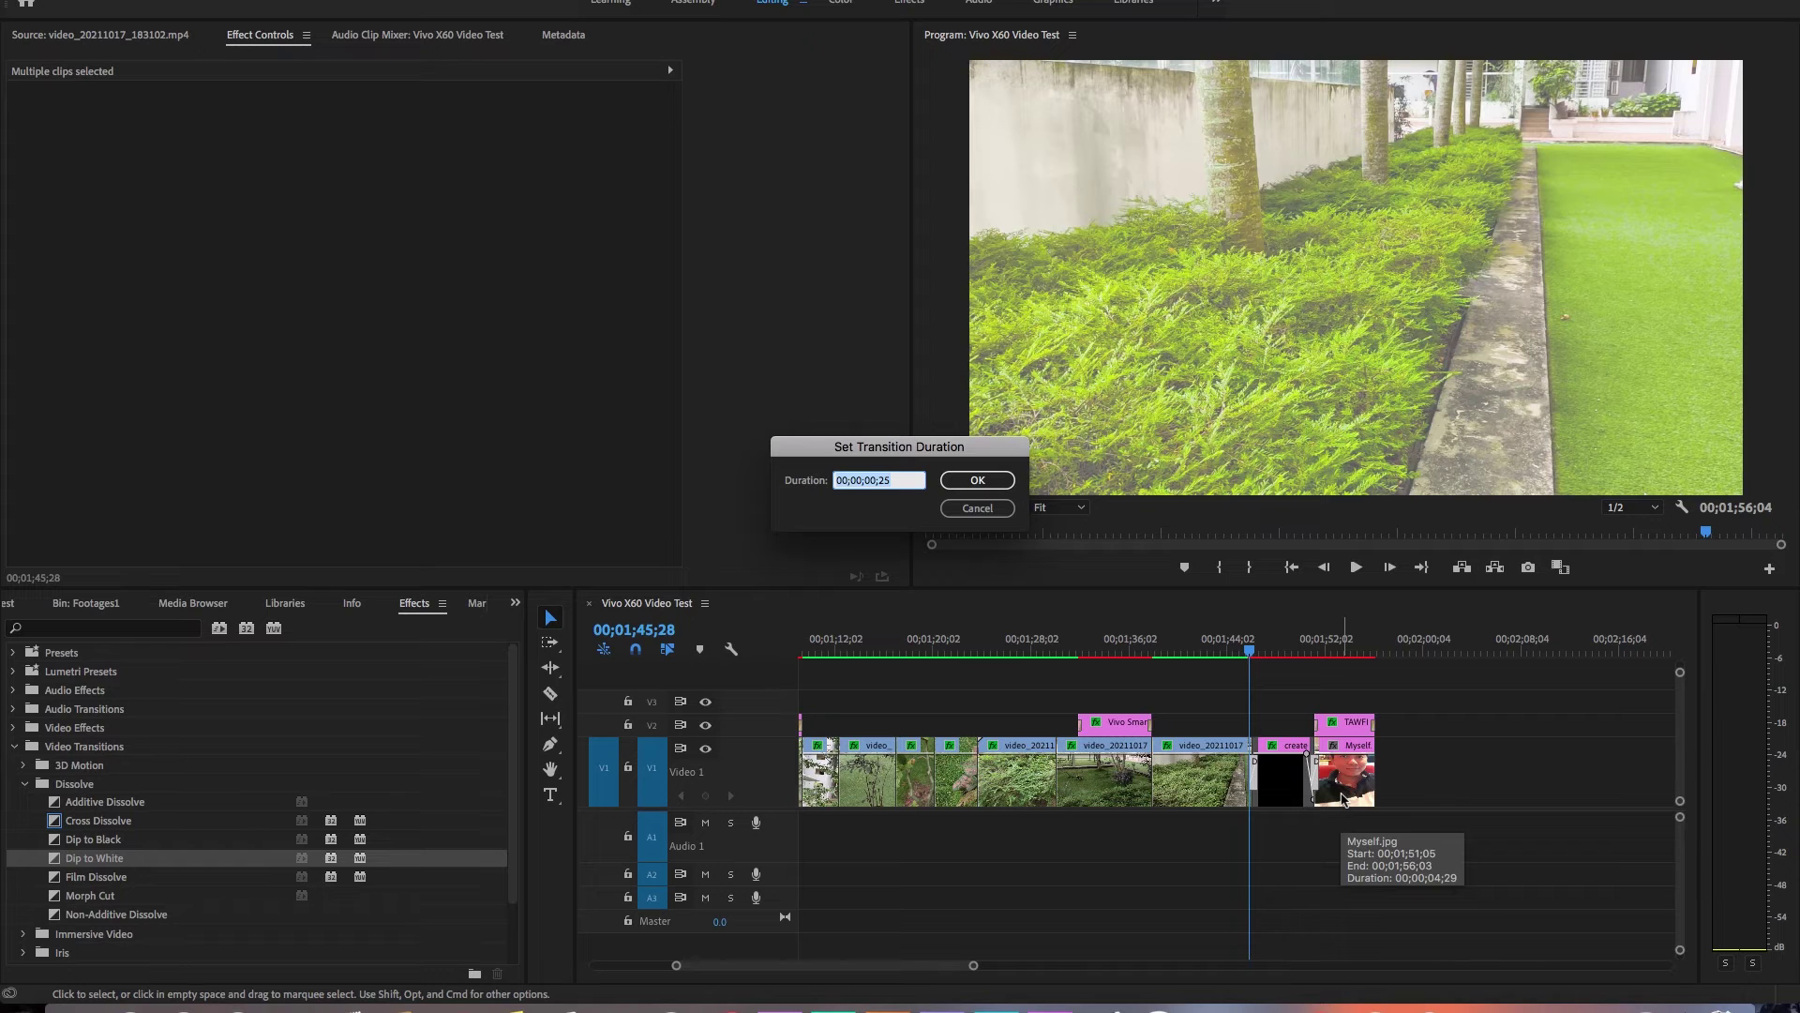
{"action": "type", "text": "20"}
{"action": "key", "text": "Return"}
{"action": "key", "text": "Return"}
{"action": "key", "text": "space"}
{"action": "key", "text": "space"}
- Remove the transitions around the "created by" title and apply Dip to Black at its start and at the cut to the closing photo
{"action": "key", "text": "Delete"}
{"action": "left_click_drag", "start_coordinate": [94, 840], "coordinate": [1110, 843]}
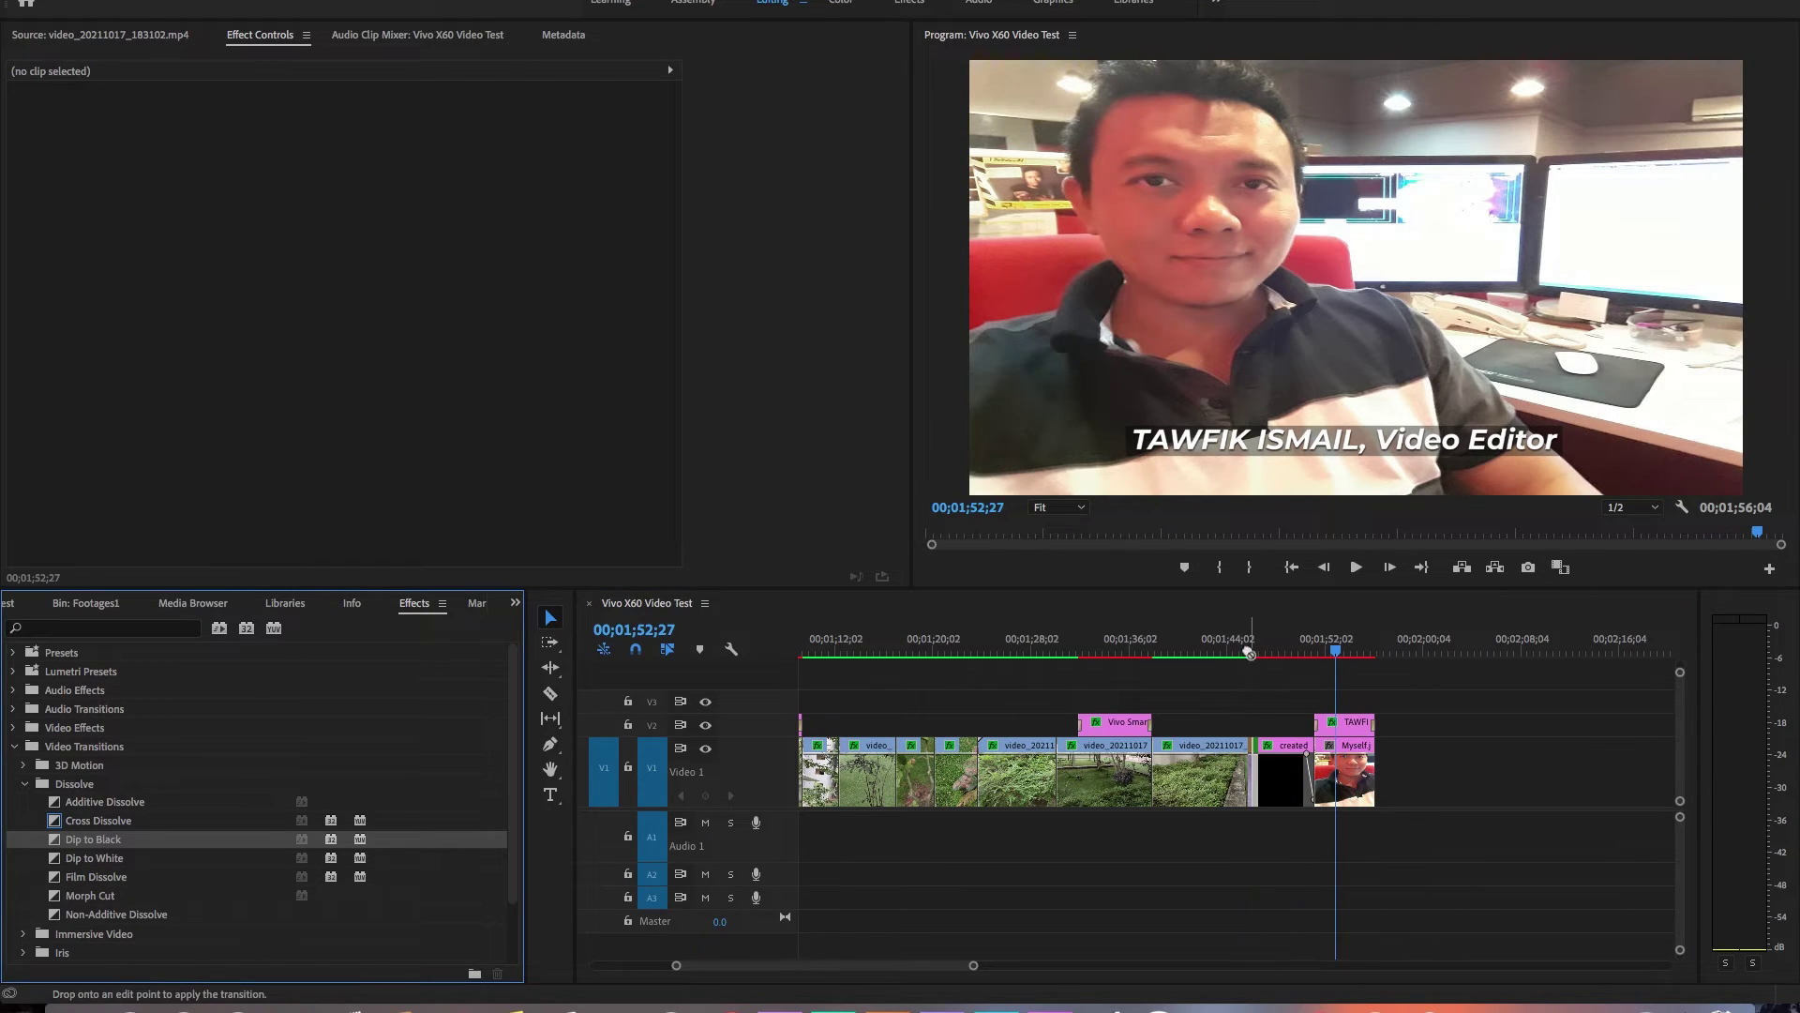
{"action": "left_click_drag", "start_coordinate": [1249, 652], "coordinate": [1252, 780]}
{"action": "left_click", "coordinate": [1264, 649]}
{"action": "left_click_drag", "start_coordinate": [94, 840], "coordinate": [1315, 784]}
- Set the duration of both Dip to Black transitions around the "created by" title to 10 frames and preview the ending
{"action": "left_click", "coordinate": [1254, 780]}
{"action": "left_click", "coordinate": [1315, 781], "text": "shift"}
{"action": "right_click", "coordinate": [1314, 777]}
{"action": "left_click", "coordinate": [1326, 792]}
{"action": "type", "text": "10"}
{"action": "key", "text": "Return"}
{"action": "key", "text": "Return"}
{"action": "left_click", "coordinate": [1238, 648]}
{"action": "key", "text": "space"}
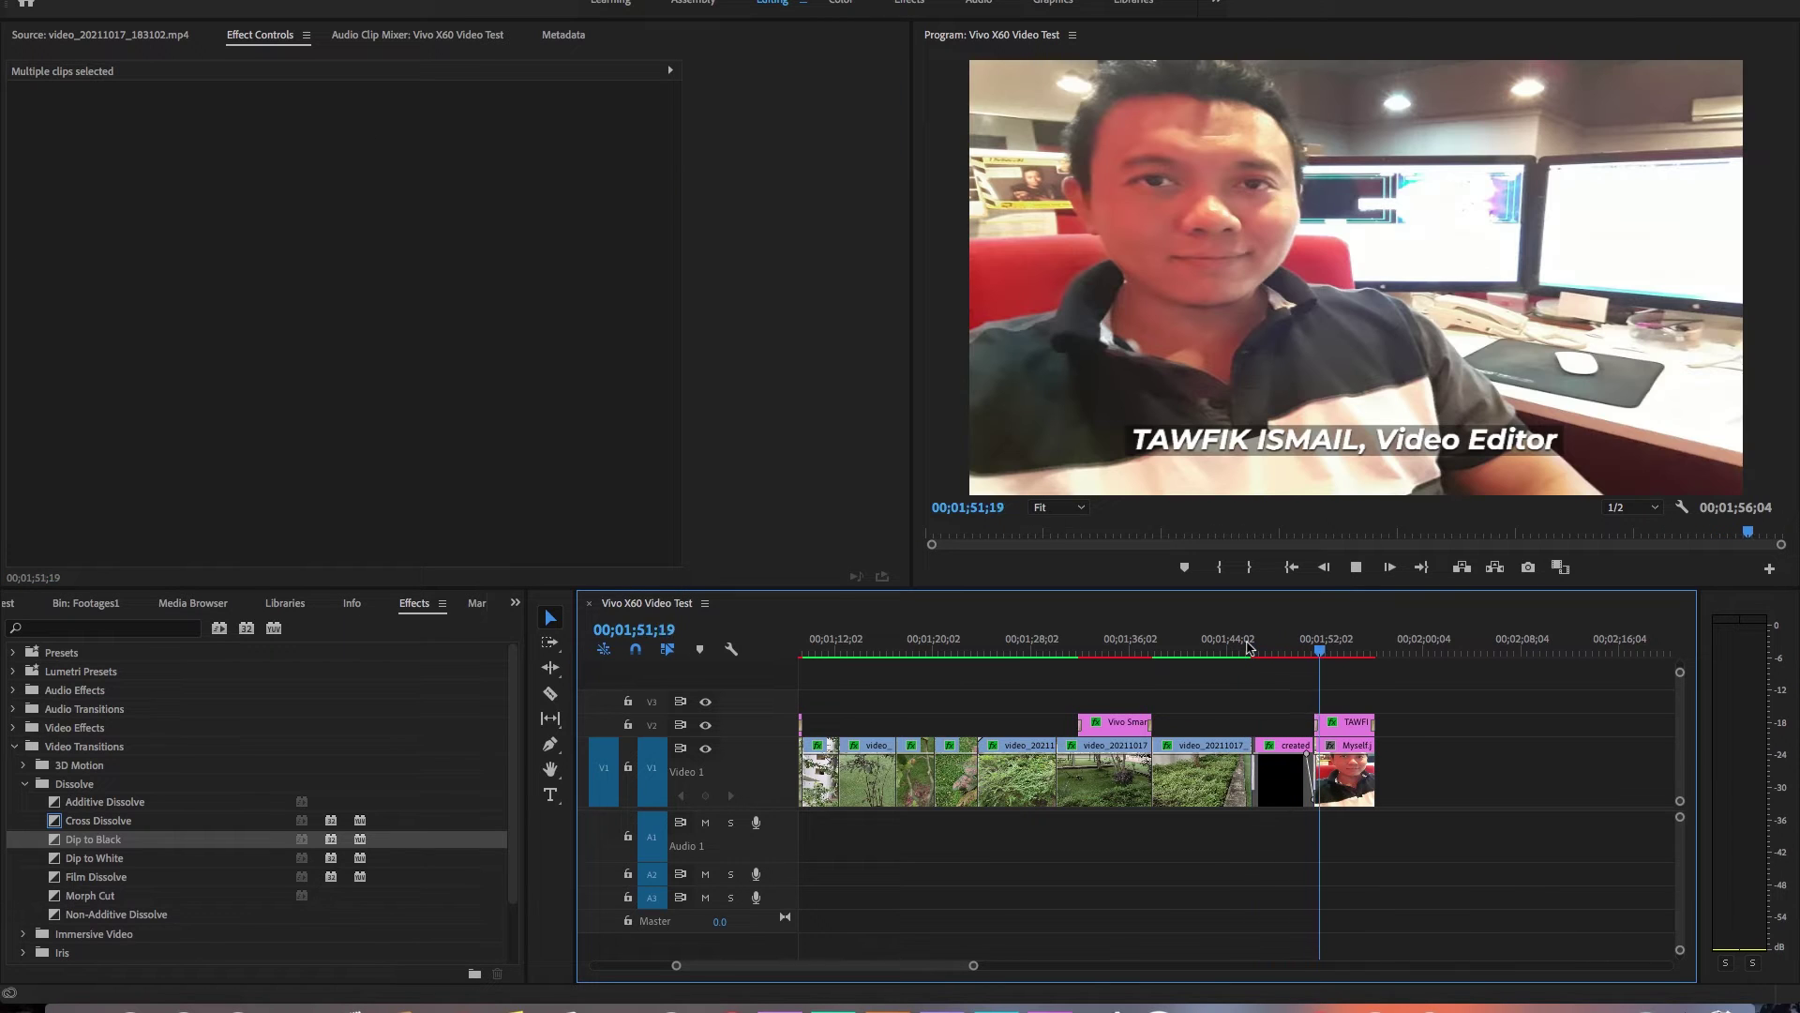
{"action": "key", "text": "space"}
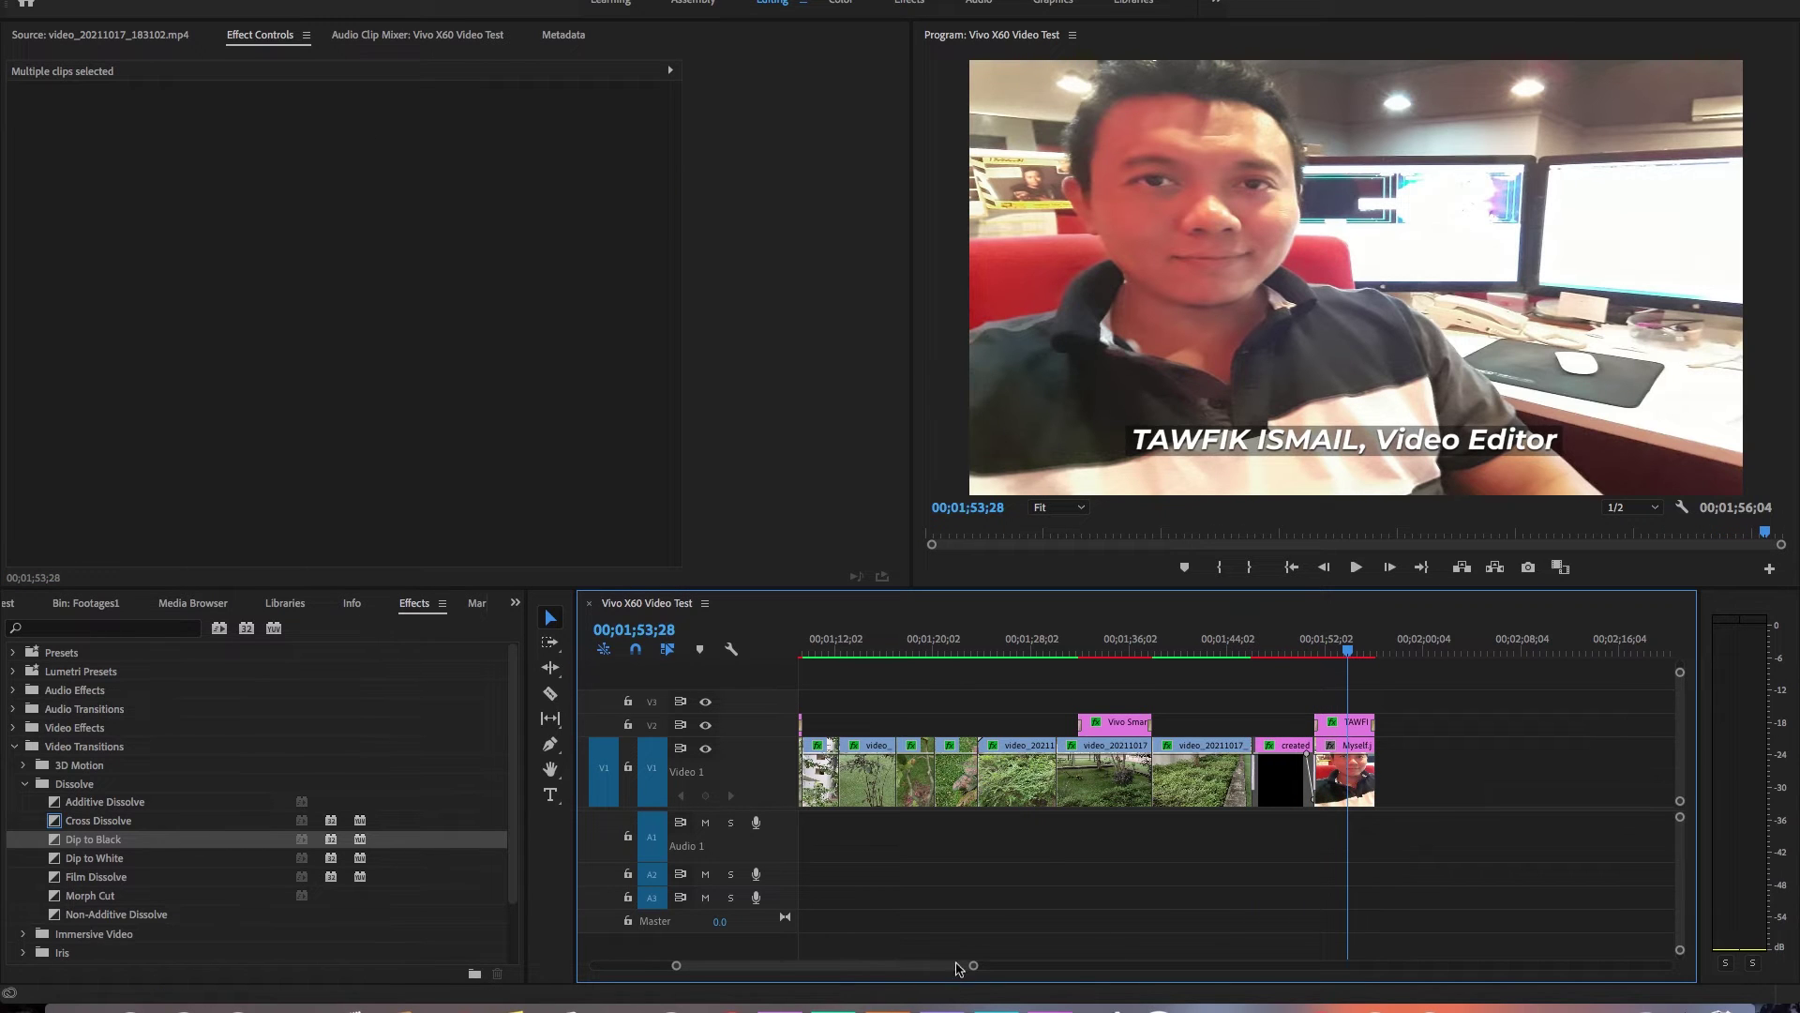
- Import the editor's logo movie from the Logos folder into the project
{"action": "left_click", "coordinate": [74, 1007]}
{"action": "left_click", "coordinate": [801, 341]}
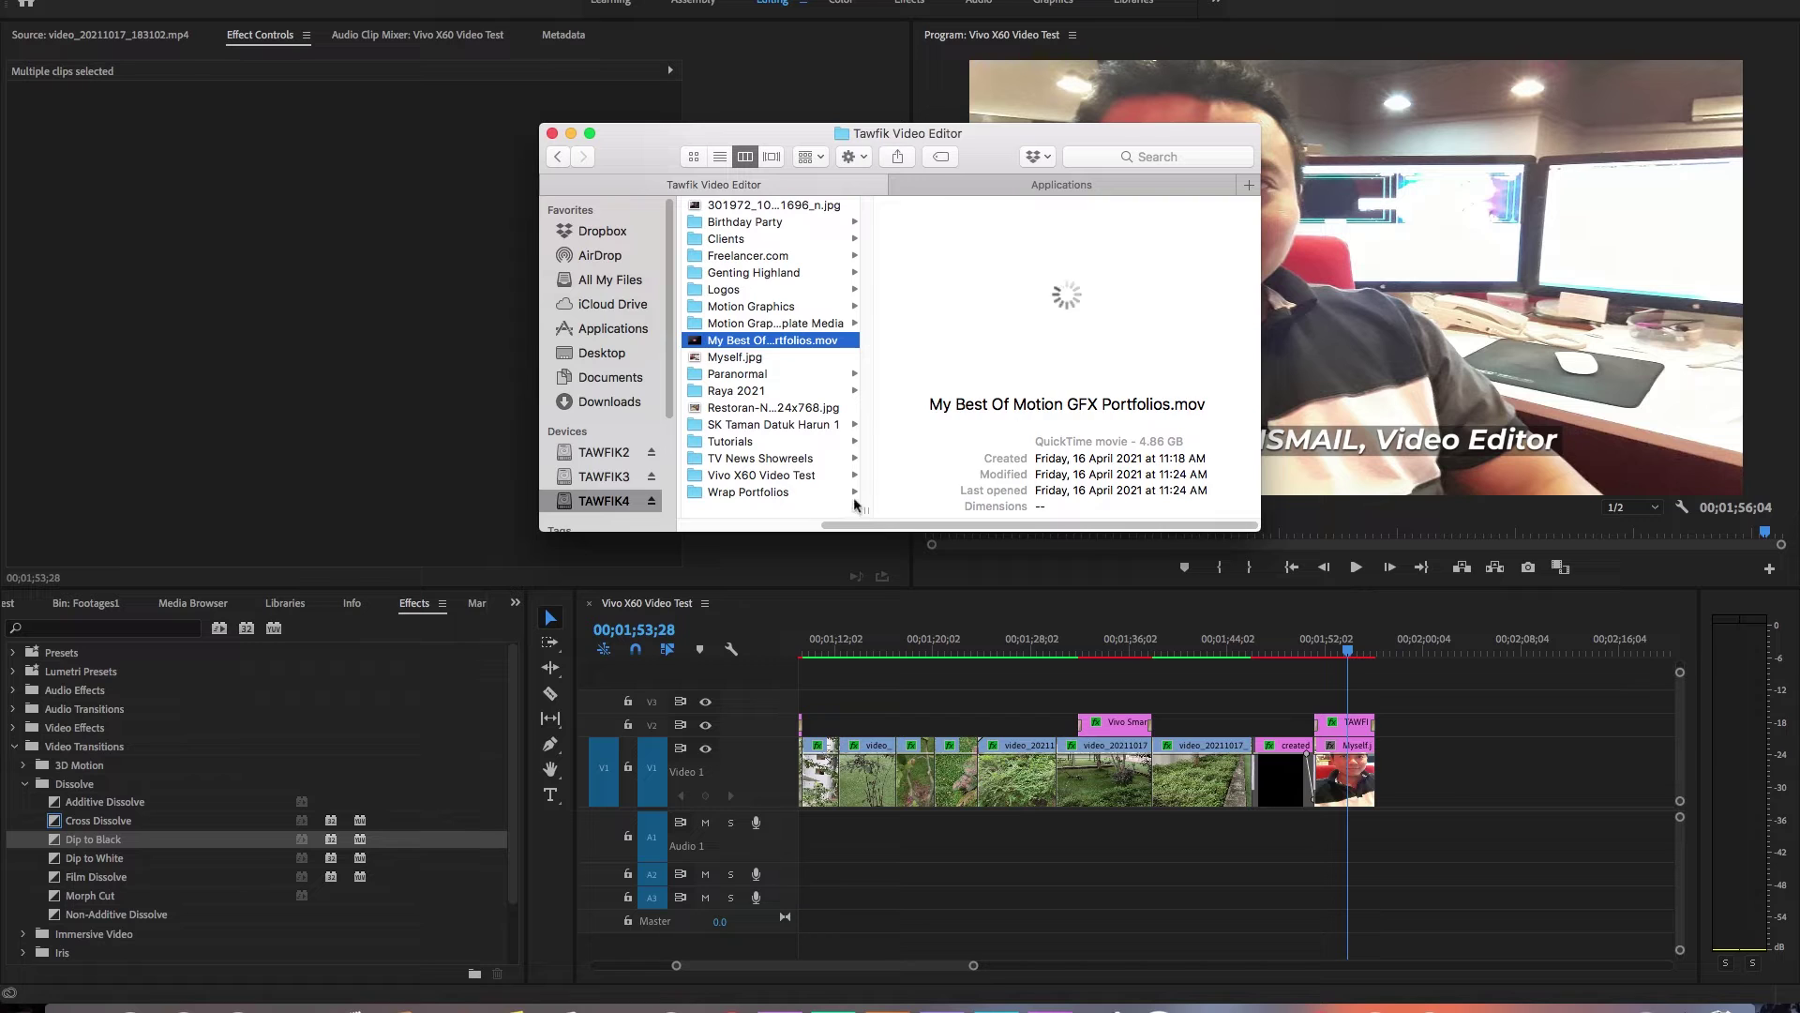
{"action": "left_click", "coordinate": [787, 291]}
{"action": "left_click", "coordinate": [975, 290]}
{"action": "left_click", "coordinate": [515, 603]}
{"action": "left_click", "coordinate": [542, 595]}
{"action": "left_click", "coordinate": [74, 1007]}
{"action": "left_click_drag", "start_coordinate": [944, 290], "coordinate": [460, 848]}
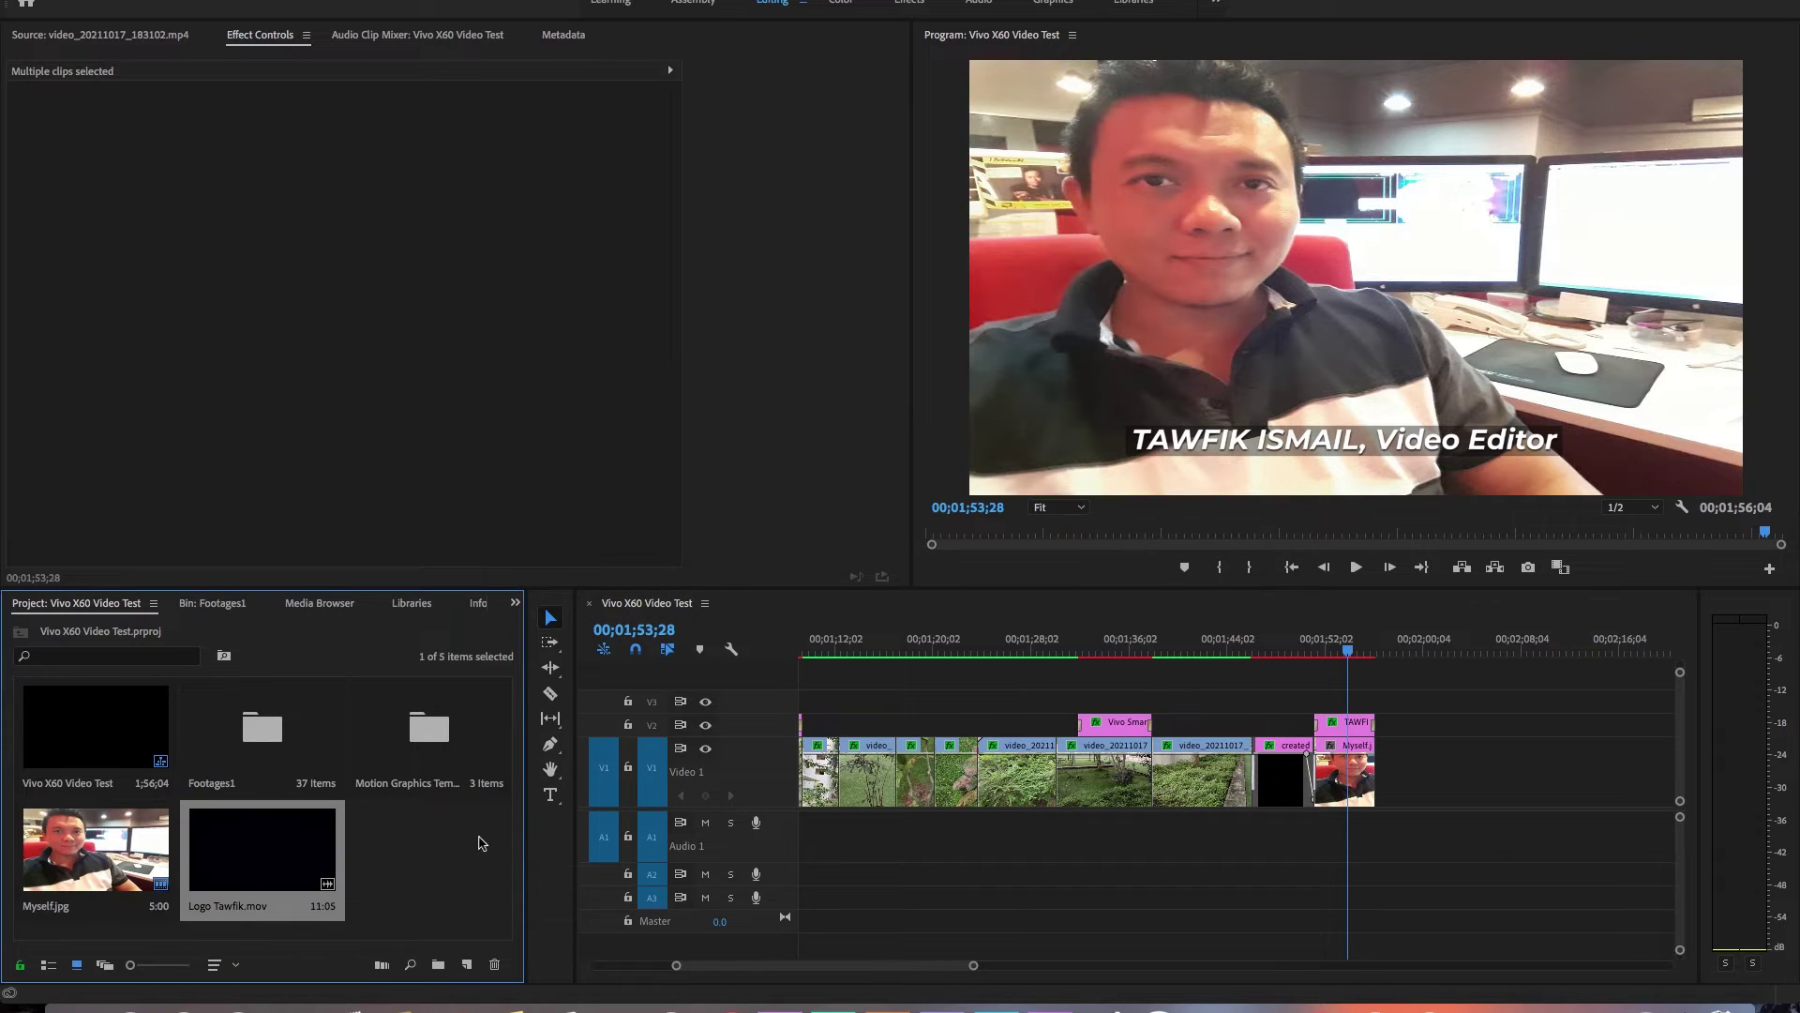
- Append only the video of the logo movie directly after the closing photo on V1, check the logo reveal, and save the project
{"action": "double_click", "coordinate": [302, 883]}
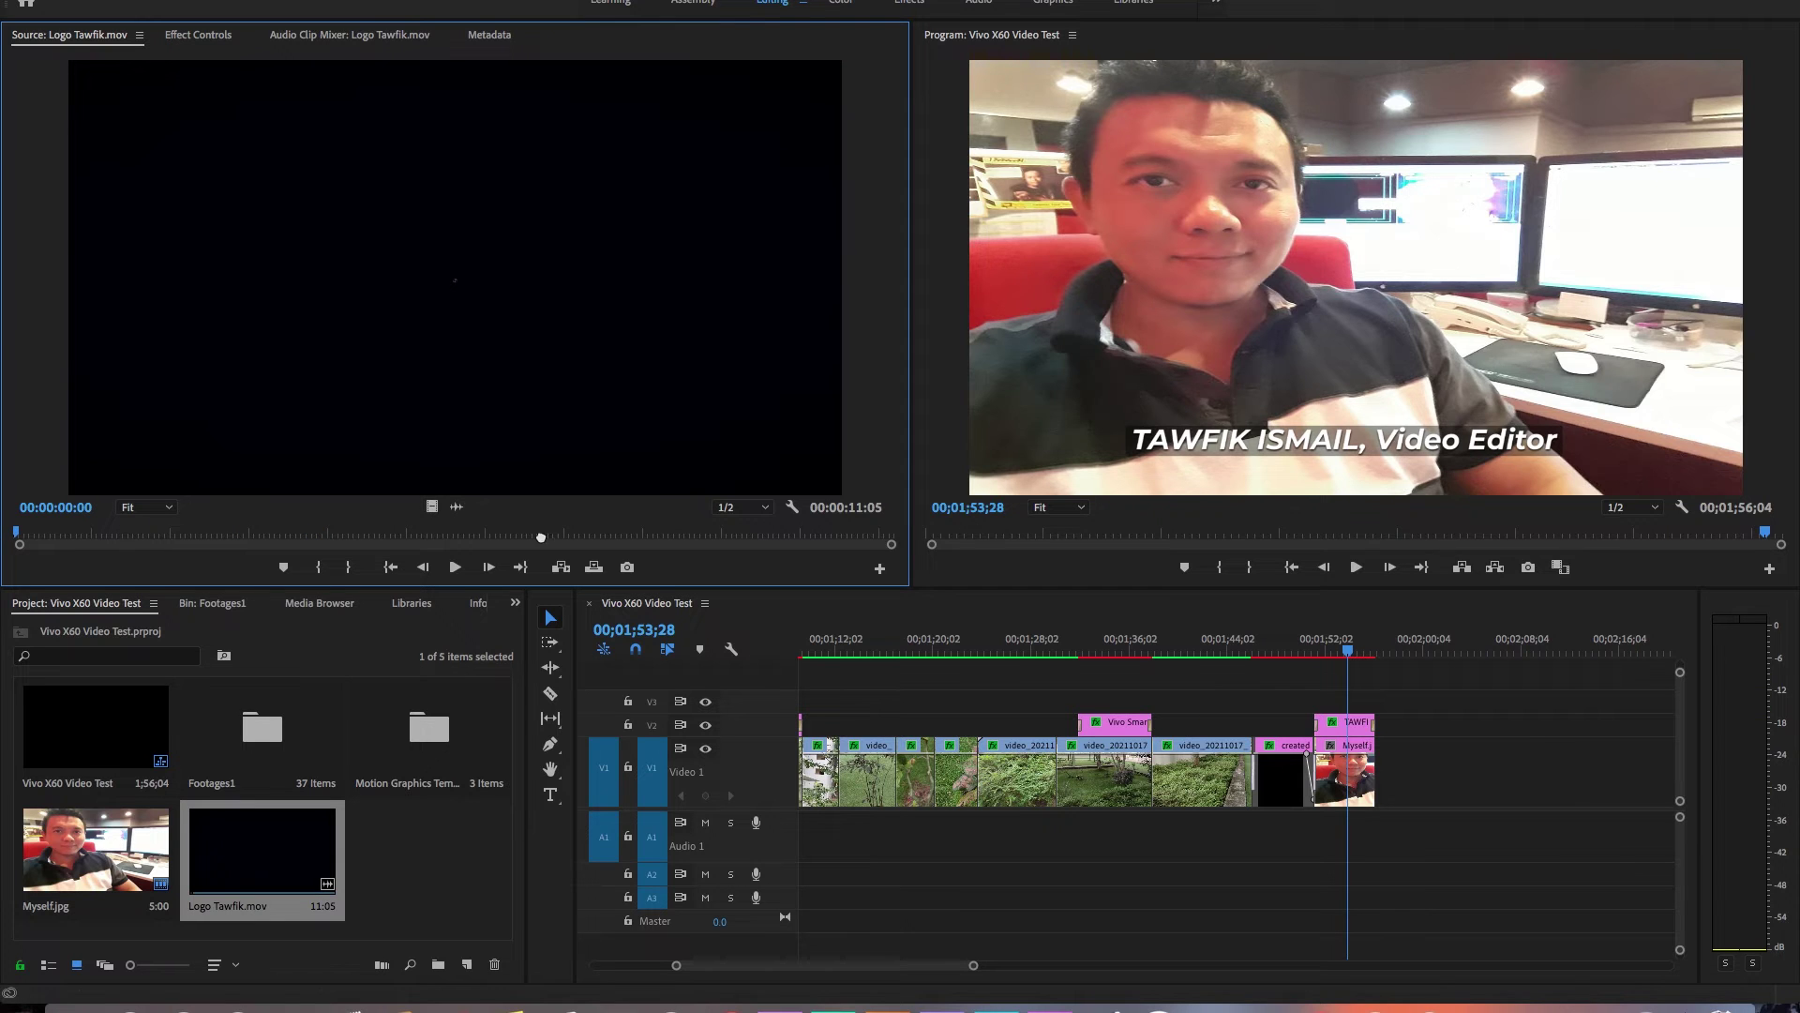
{"action": "left_click_drag", "start_coordinate": [541, 537], "coordinate": [1390, 771]}
{"action": "left_click_drag", "start_coordinate": [1453, 650], "coordinate": [1491, 650]}
{"action": "scroll", "coordinate": [1424, 741], "scroll_direction": "up", "scroll_amount": 2}
{"action": "scroll", "coordinate": [1423, 740], "scroll_direction": "down", "scroll_amount": 4}
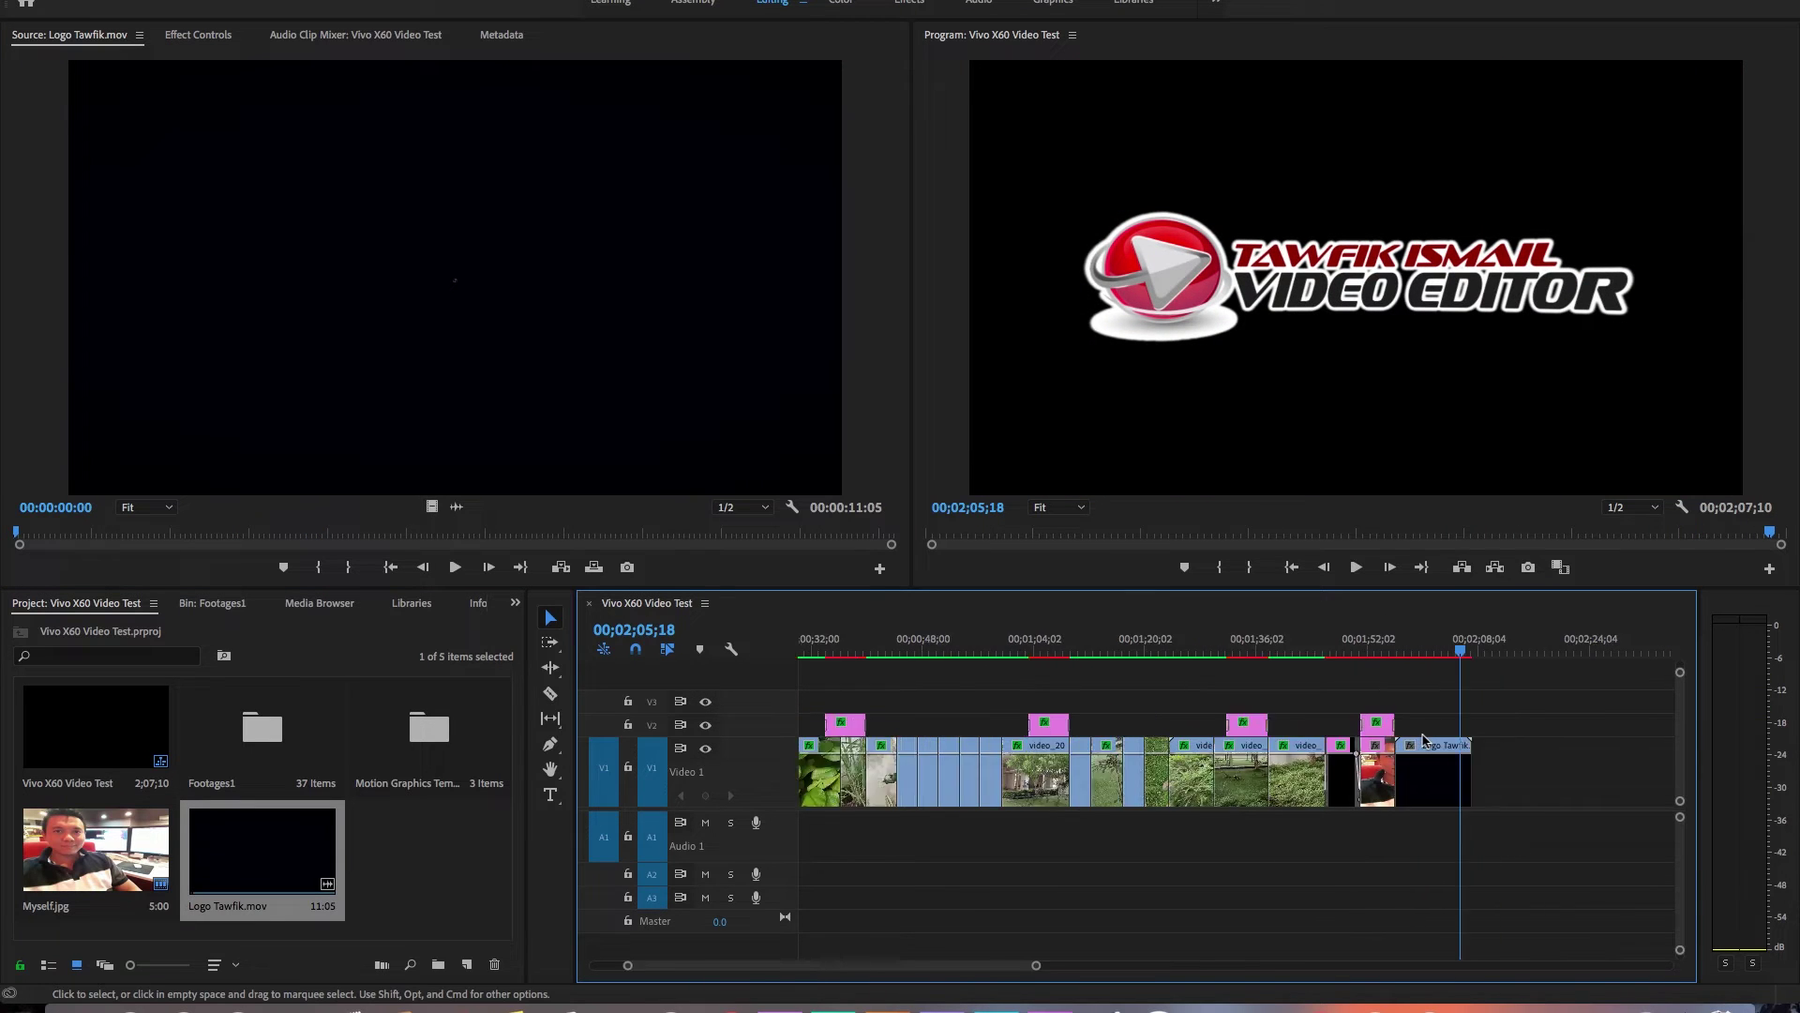
{"action": "scroll", "coordinate": [1423, 741], "scroll_direction": "down", "scroll_amount": 3}
{"action": "scroll", "coordinate": [1144, 822], "scroll_direction": "up", "scroll_amount": 3}
{"action": "left_click_drag", "start_coordinate": [908, 965], "coordinate": [566, 1007]}
{"action": "key", "text": "super+s"}
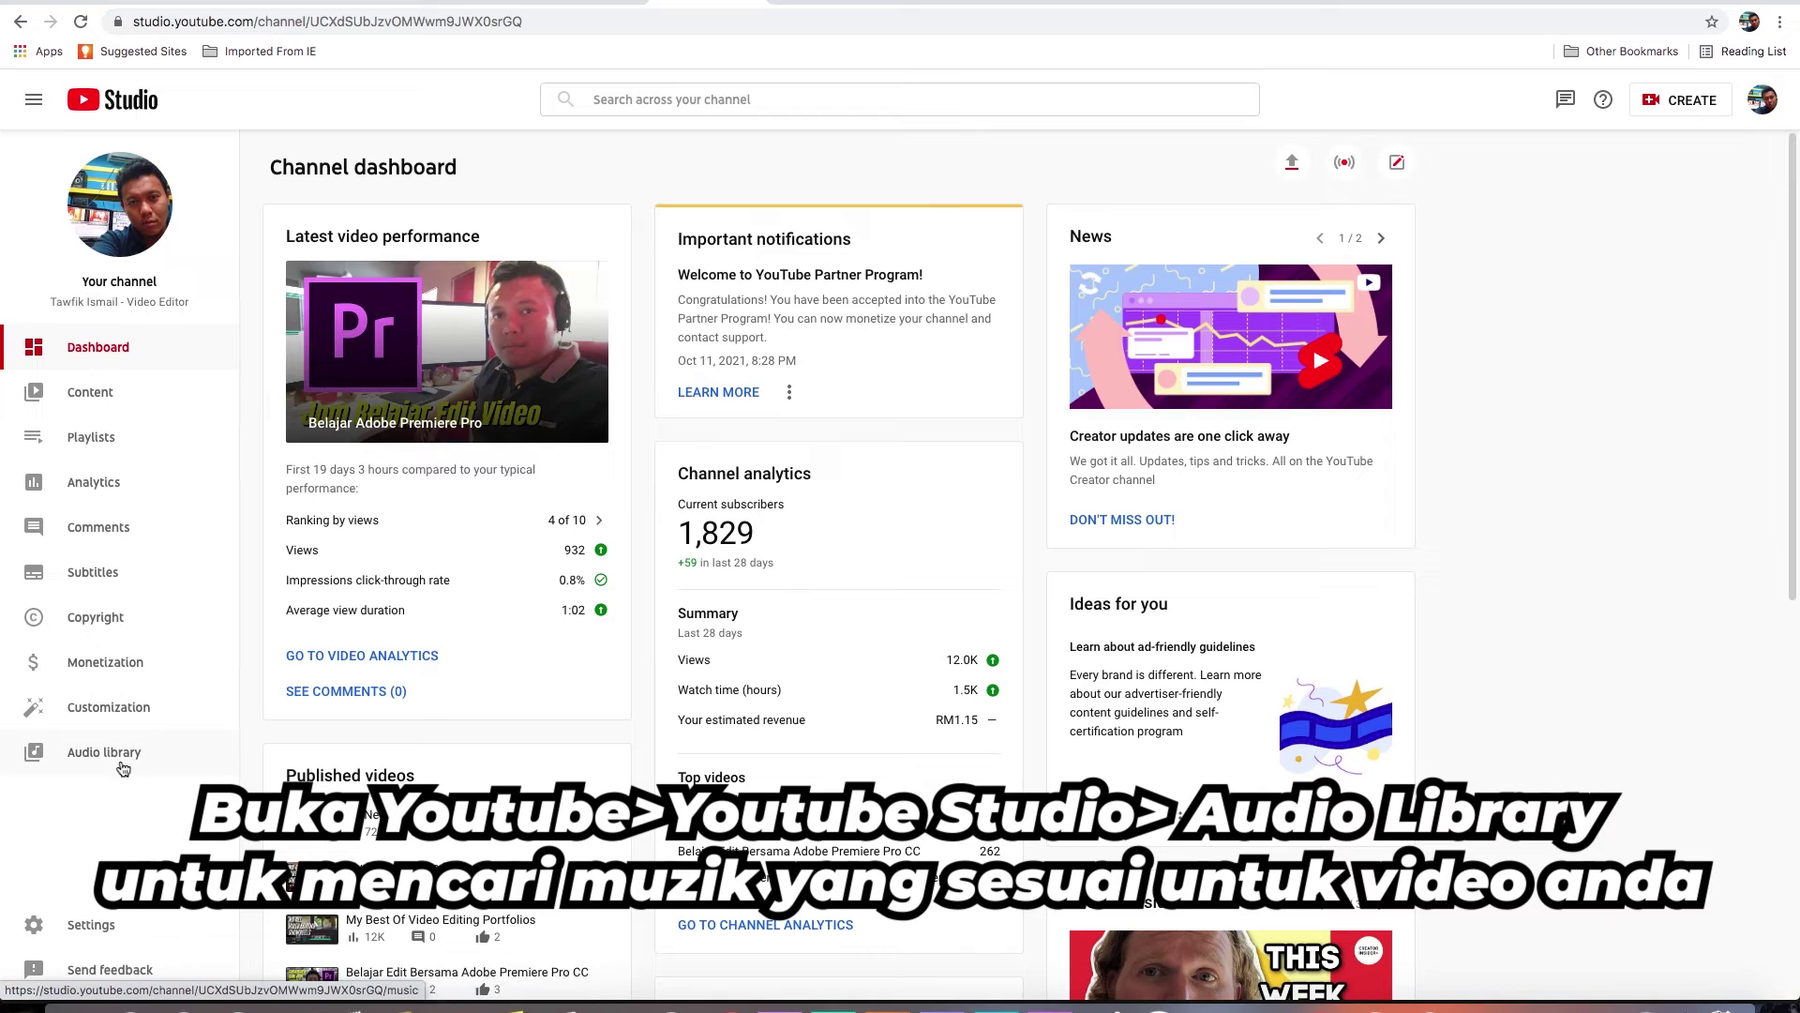
- Switch to YouTube Studio, open the Audio library, and filter the free music by the mood Inspirational
{"action": "left_click", "coordinate": [117, 755]}
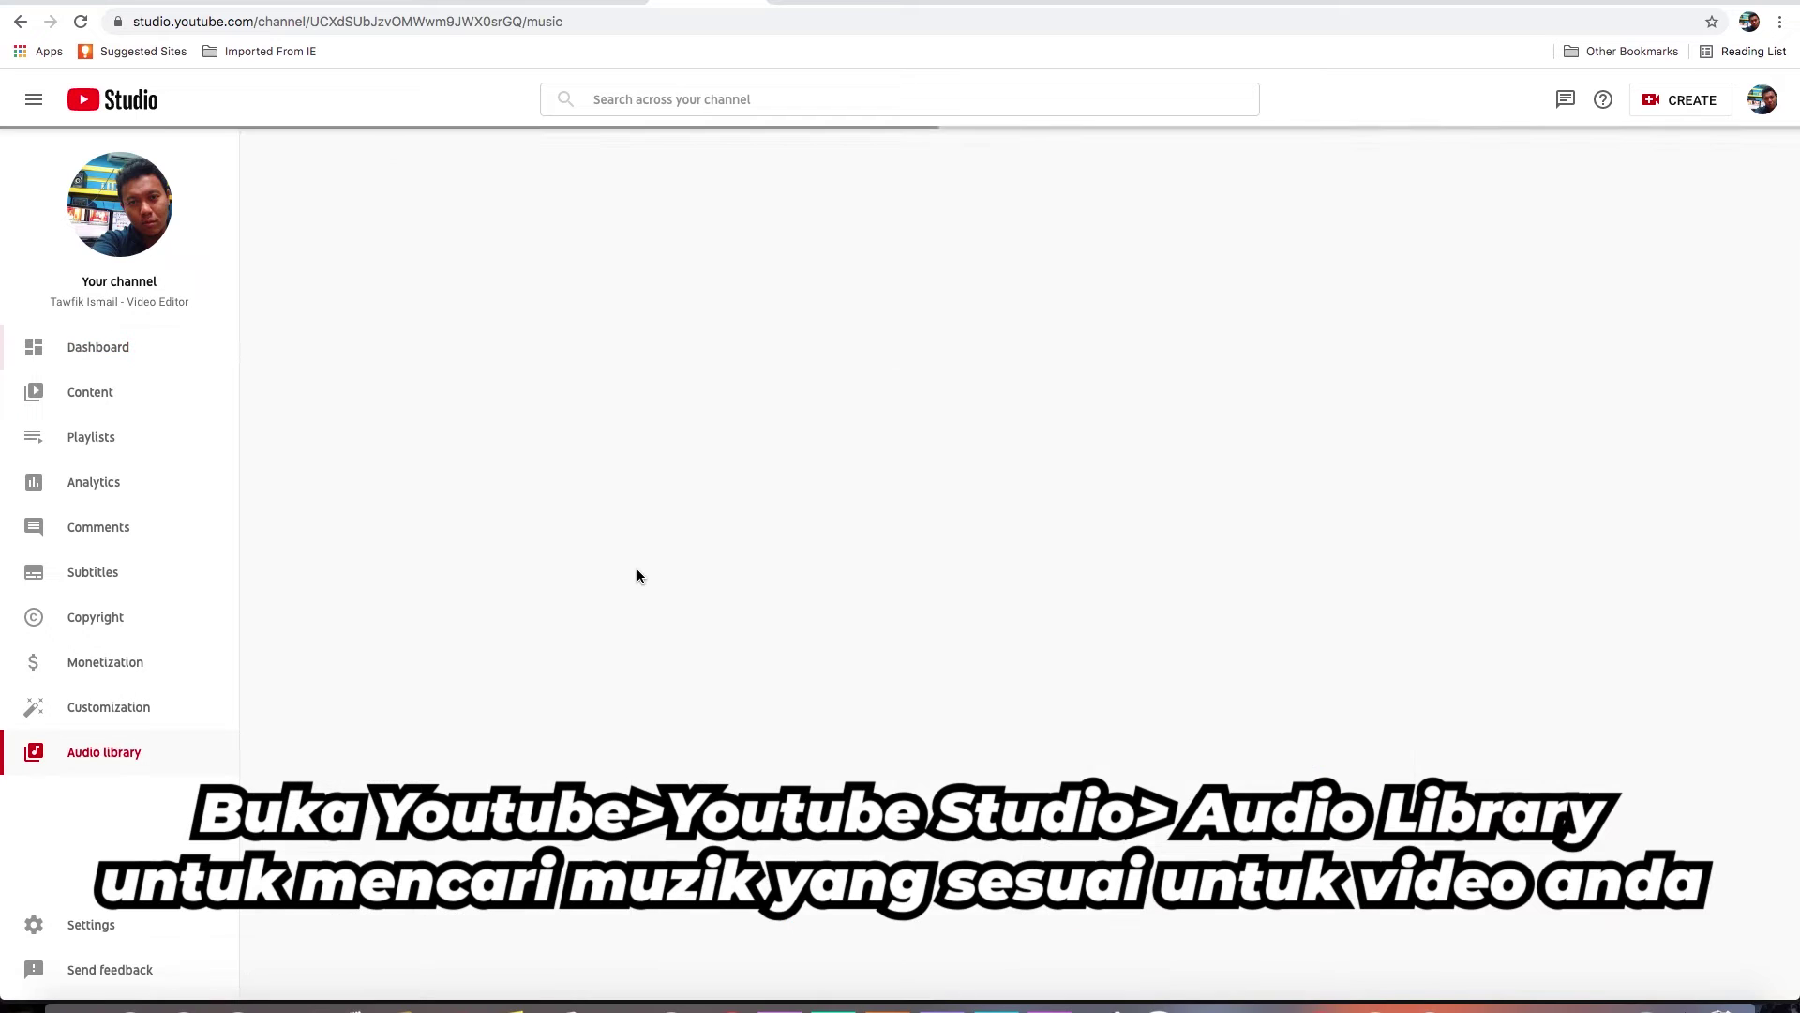
{"action": "left_click", "coordinate": [434, 323]}
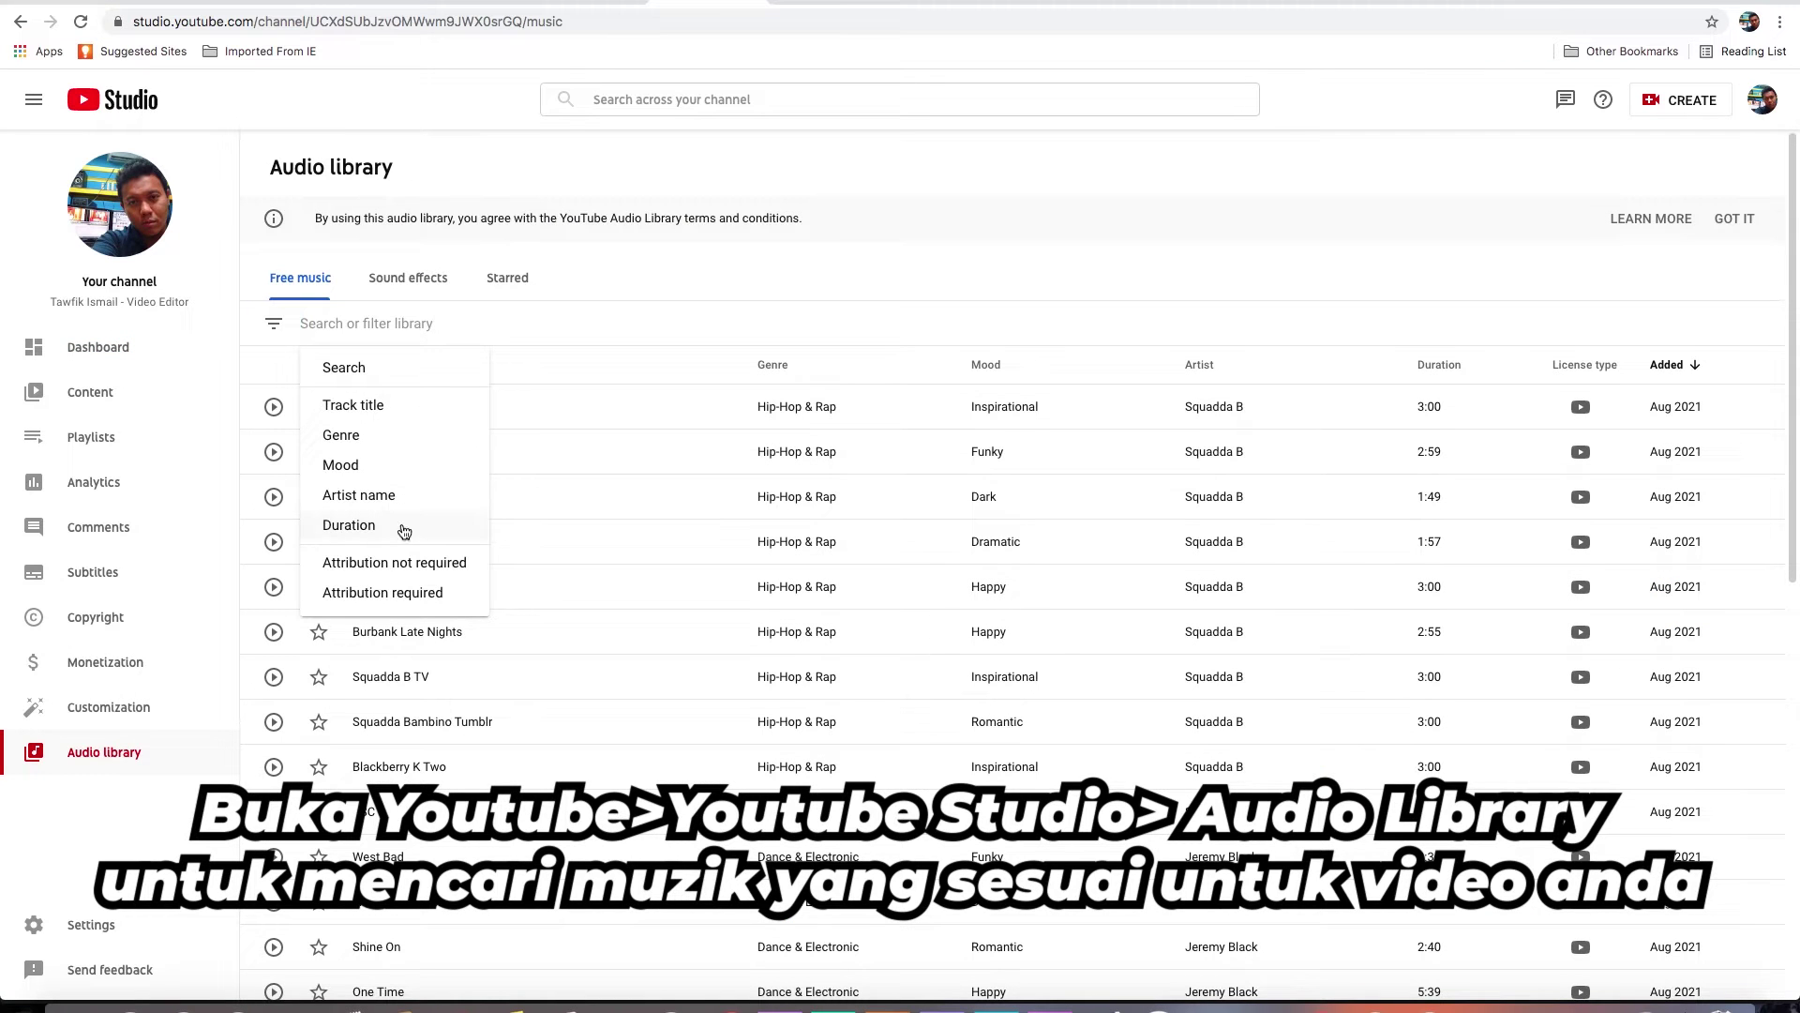
{"action": "left_click", "coordinate": [392, 437]}
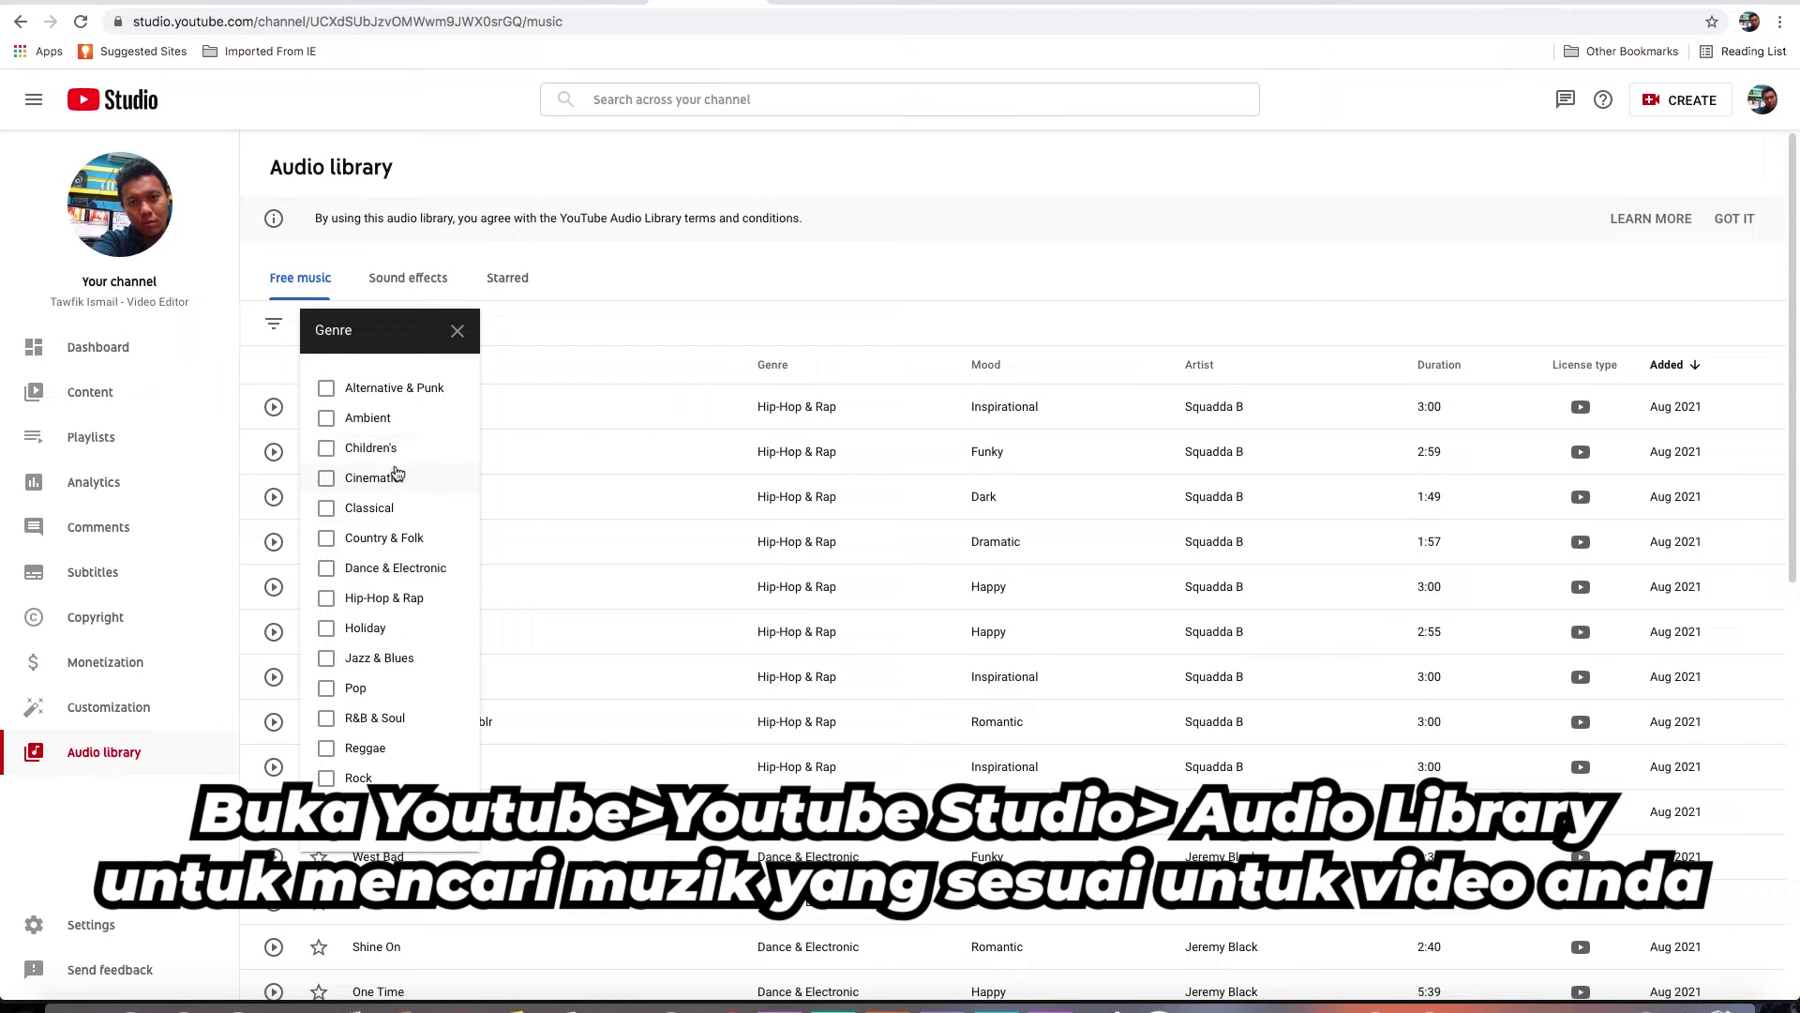
{"action": "left_click", "coordinate": [456, 330]}
{"action": "left_click", "coordinate": [400, 325]}
{"action": "left_click", "coordinate": [356, 465]}
{"action": "left_click", "coordinate": [326, 598]}
{"action": "left_click", "coordinate": [430, 706]}
- Audition several Inspirational tracks, including Beyond, Koto San, Namaster Trip, Before I Go, Orient and Wind Riders, as background music for the video
{"action": "left_click", "coordinate": [273, 407]}
{"action": "left_click", "coordinate": [274, 452]}
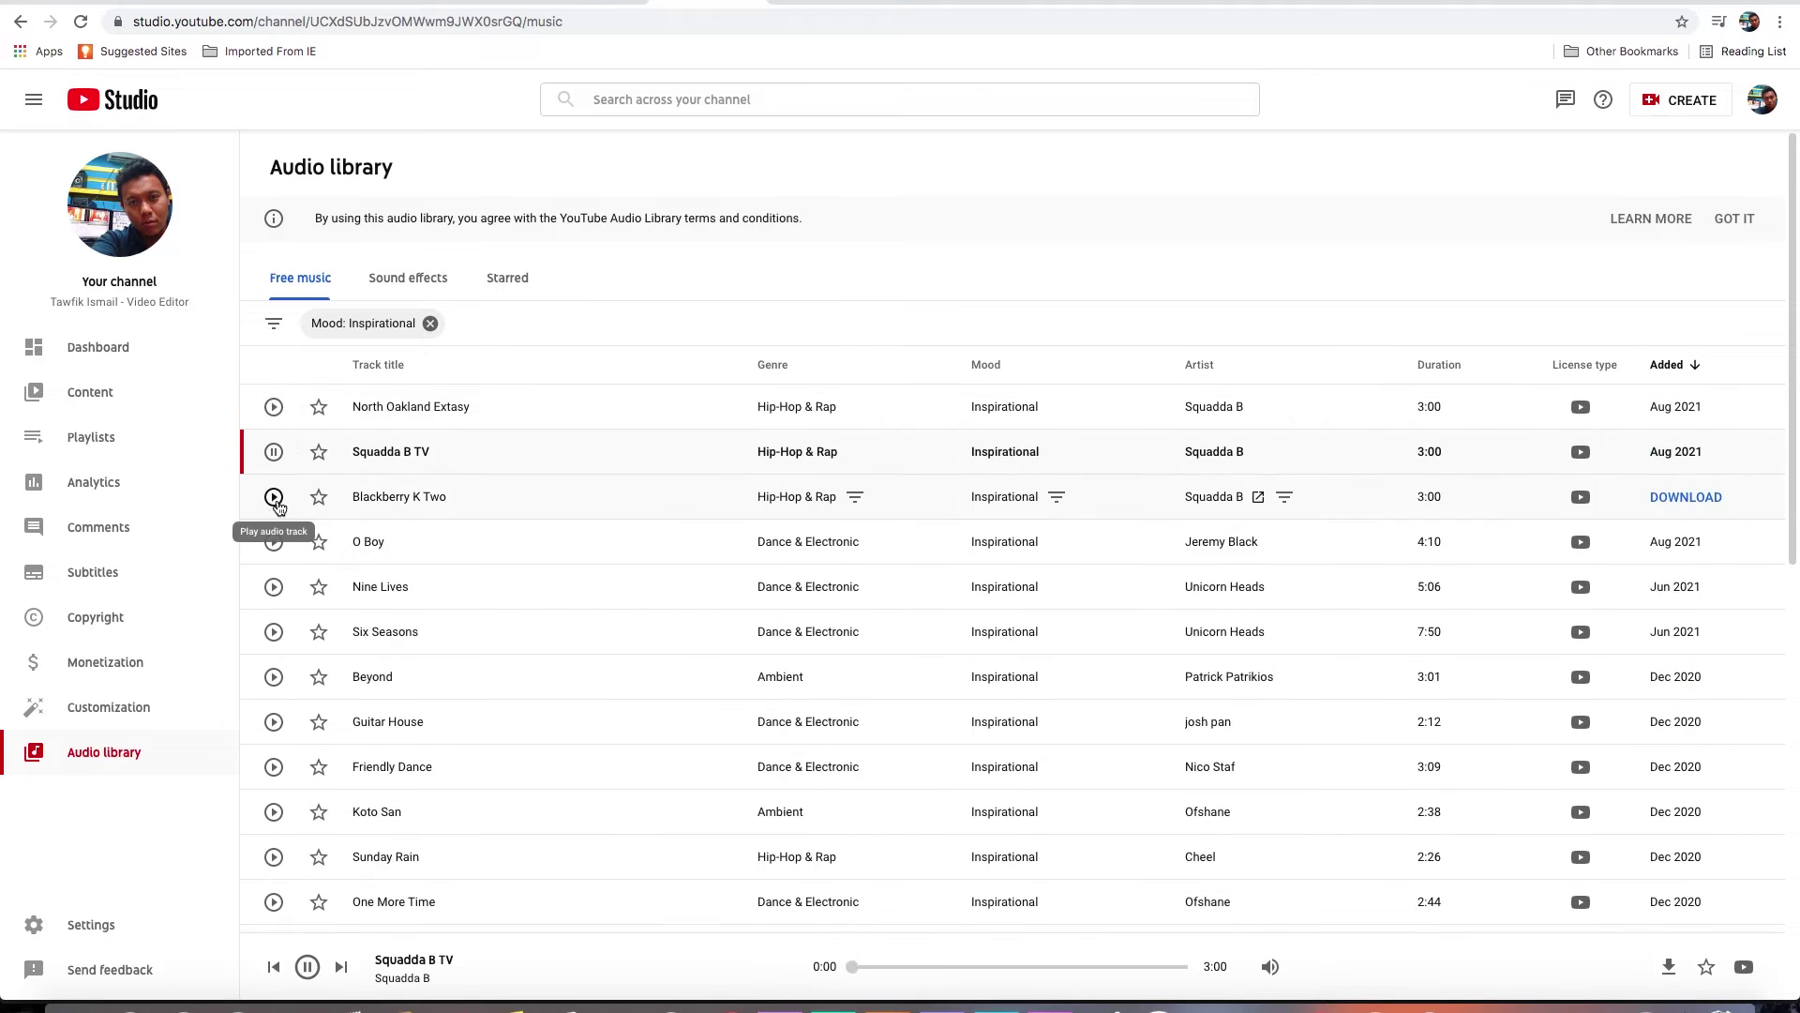
{"action": "left_click", "coordinate": [274, 677]}
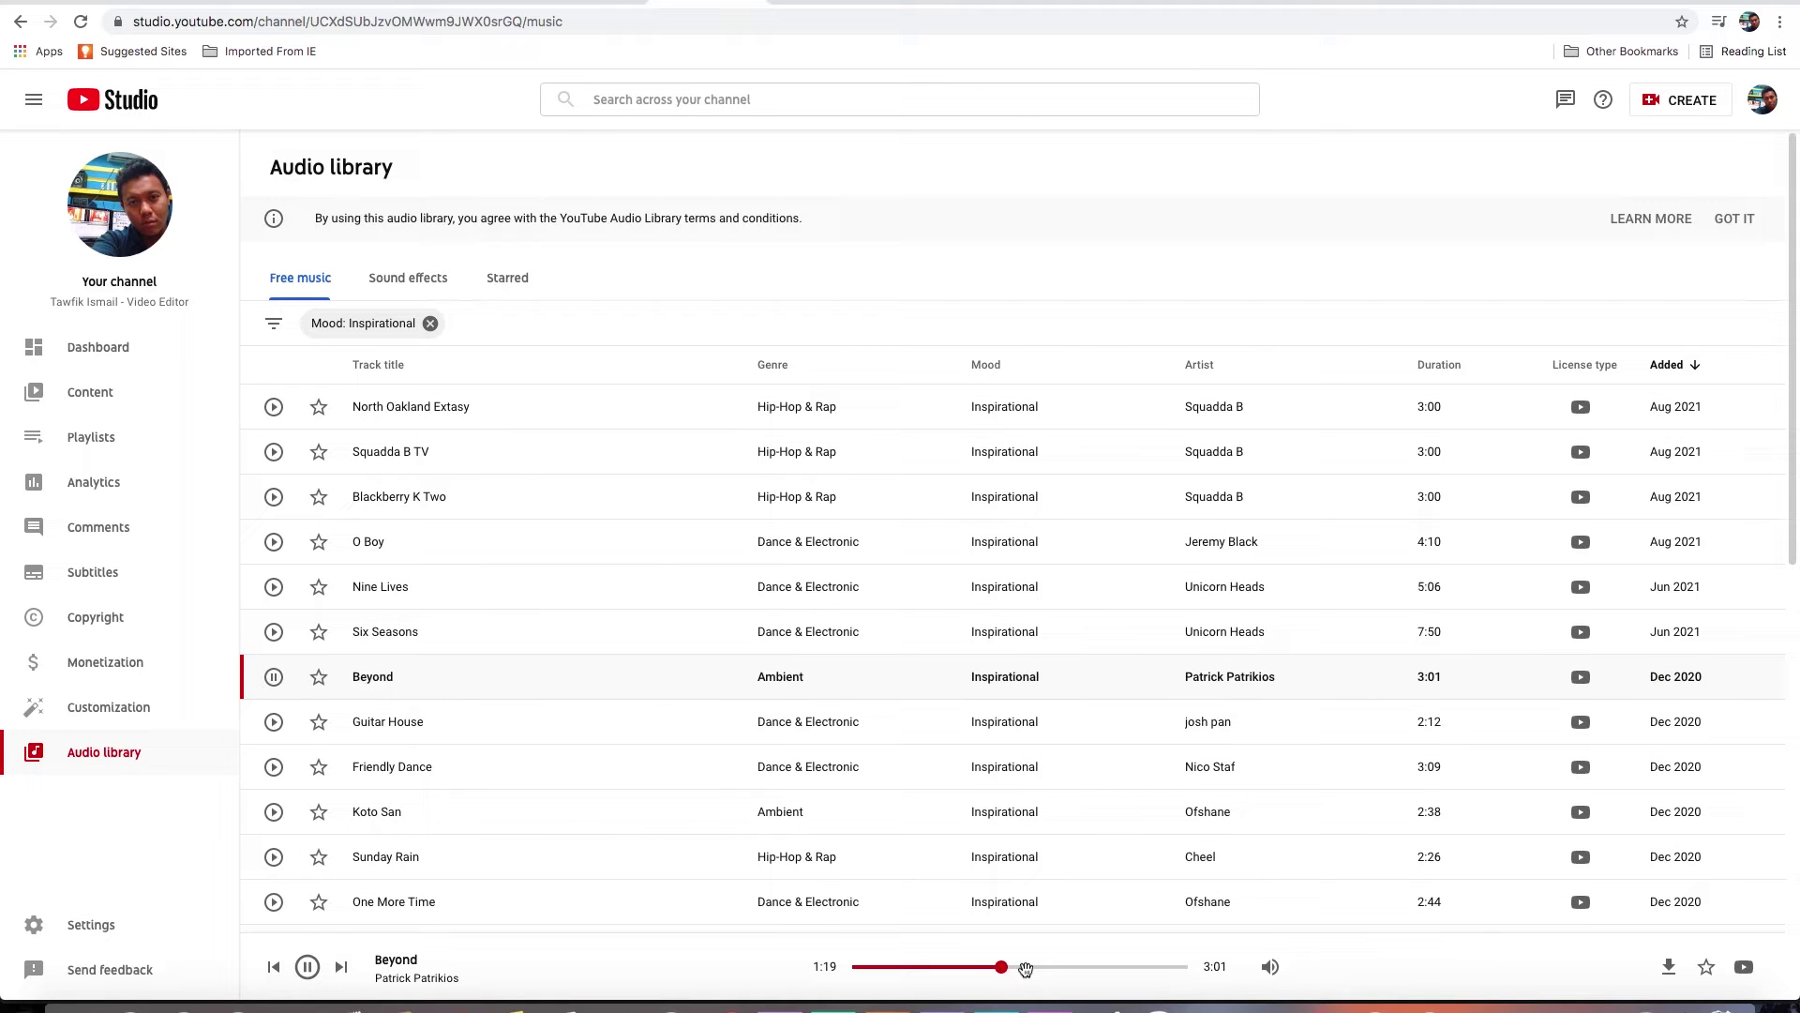
{"action": "left_click", "coordinate": [274, 812]}
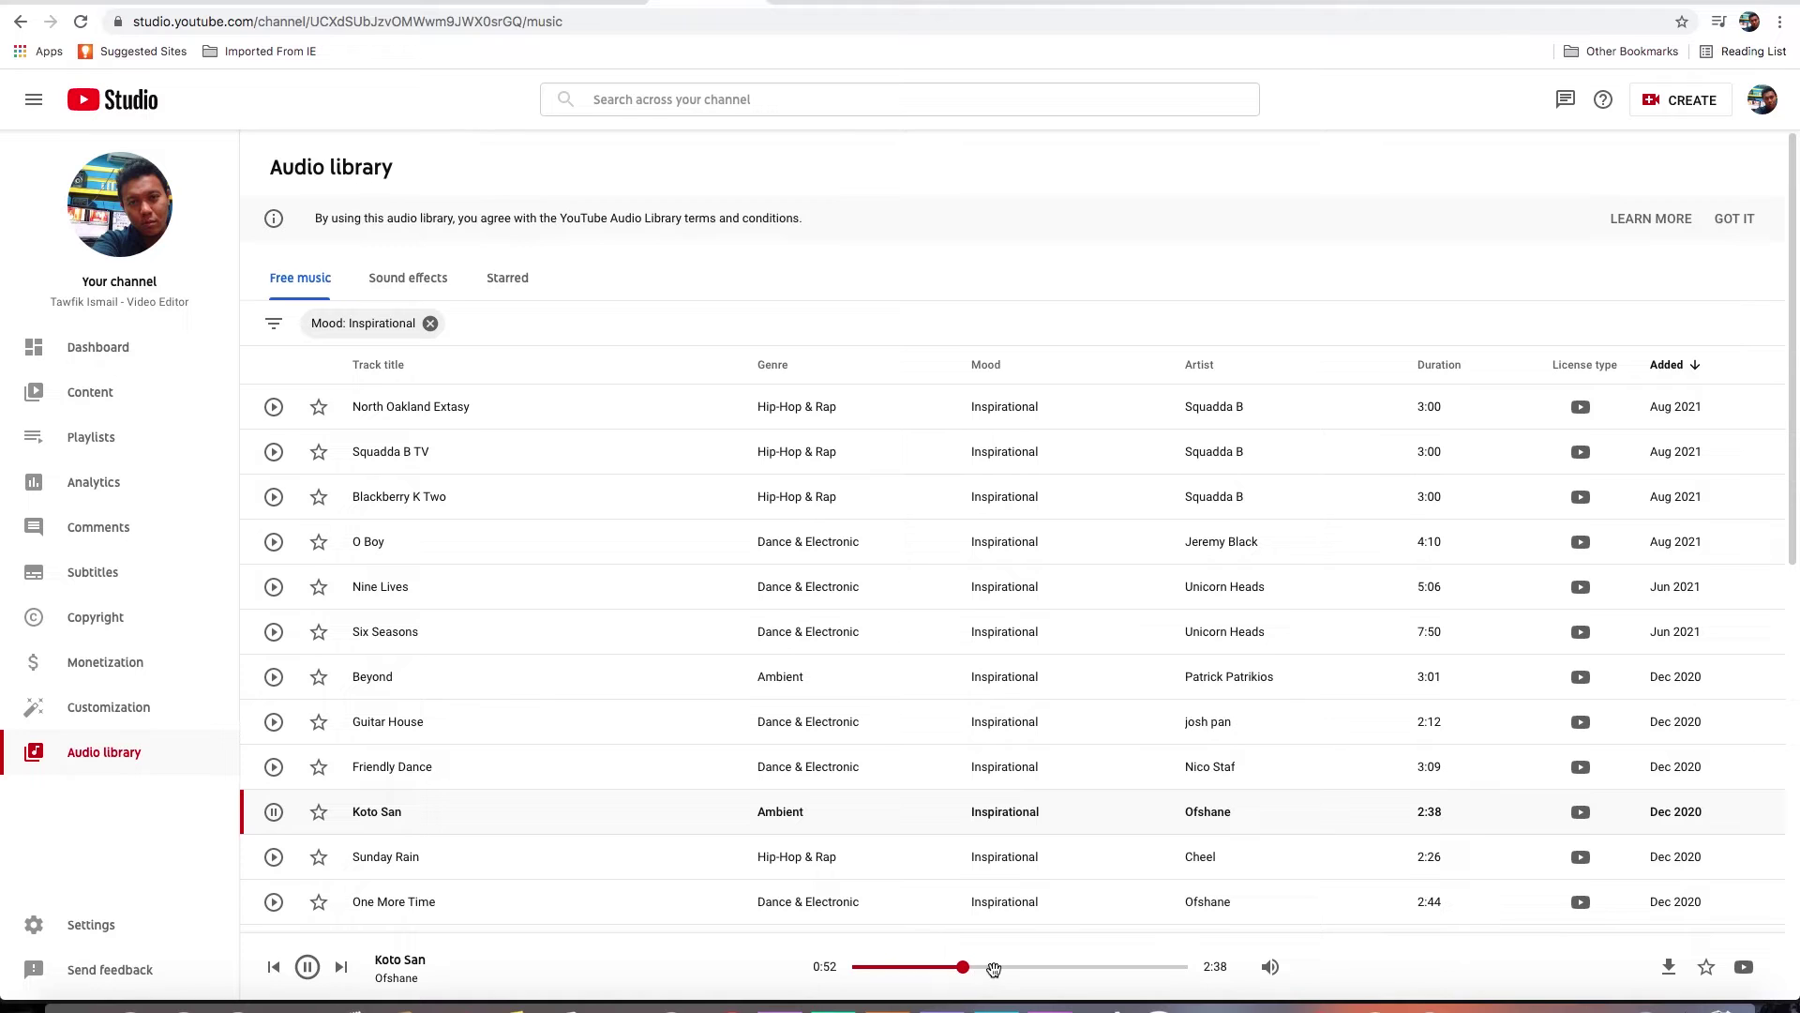
{"action": "scroll", "coordinate": [872, 776], "scroll_direction": "down", "scroll_amount": 3}
{"action": "left_click", "coordinate": [273, 850]}
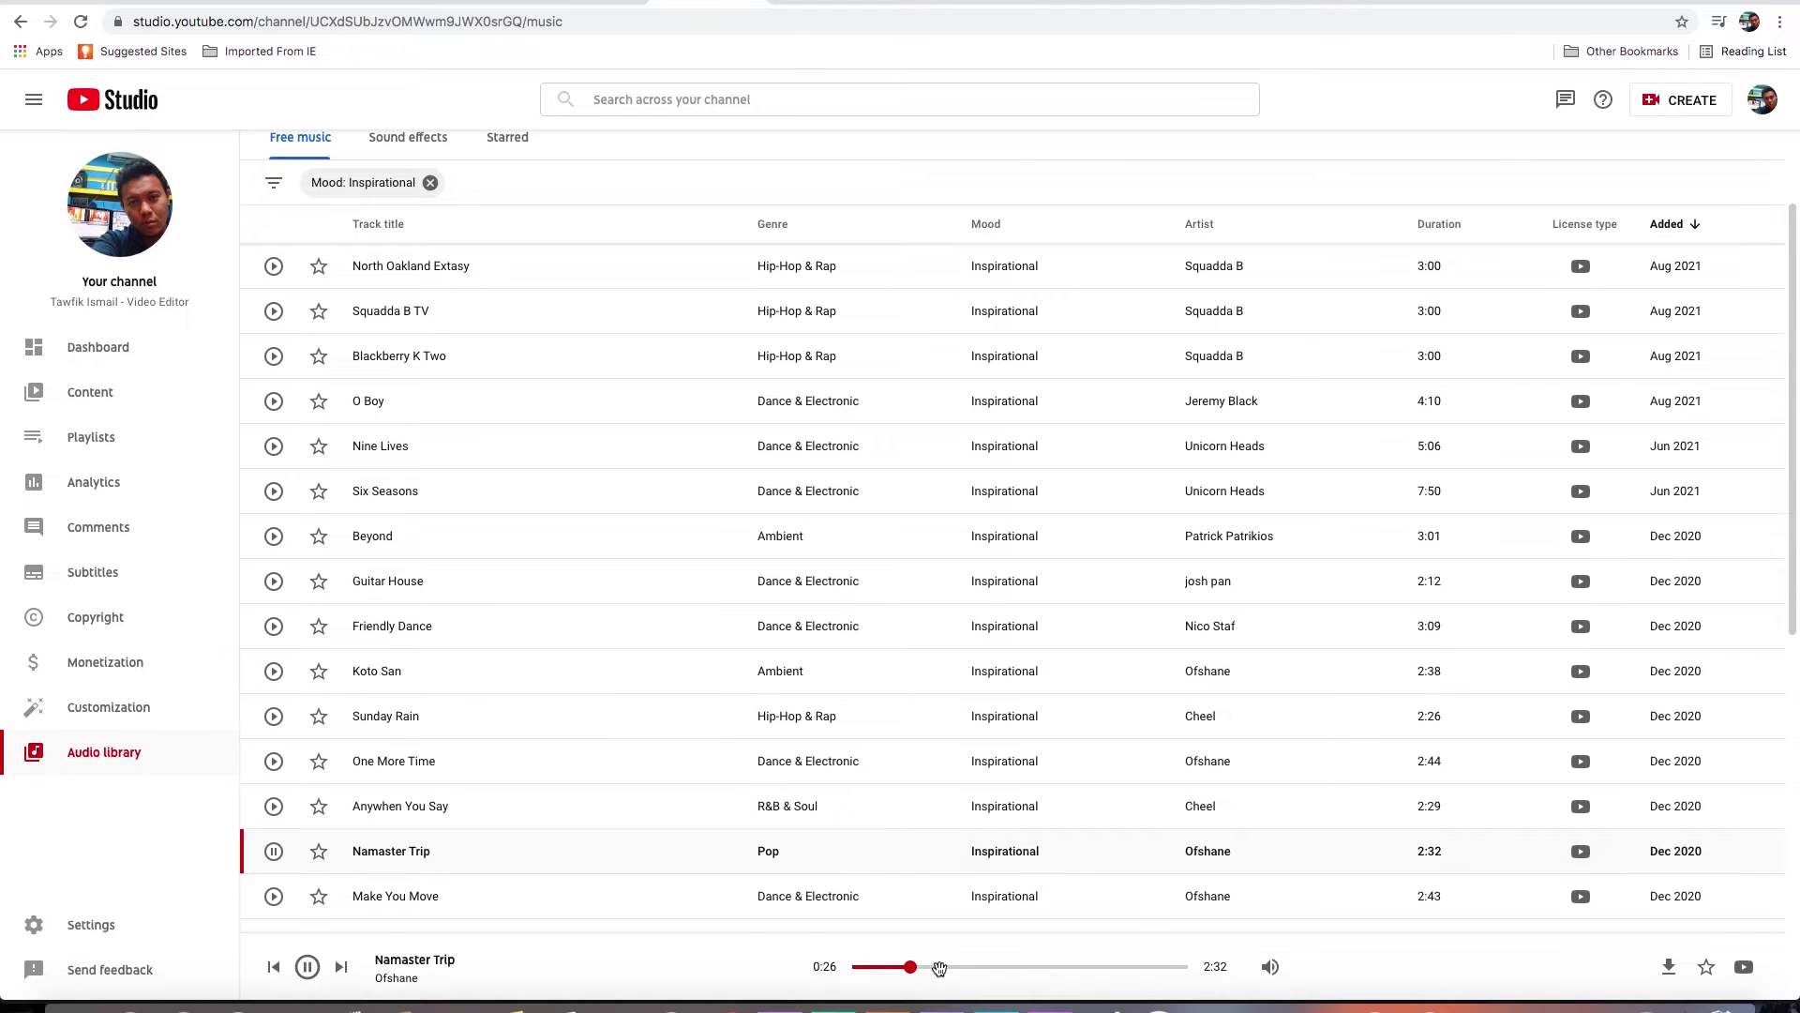
{"action": "scroll", "coordinate": [272, 797], "scroll_direction": "down", "scroll_amount": 3}
{"action": "left_click", "coordinate": [273, 756]}
{"action": "left_click", "coordinate": [962, 967]}
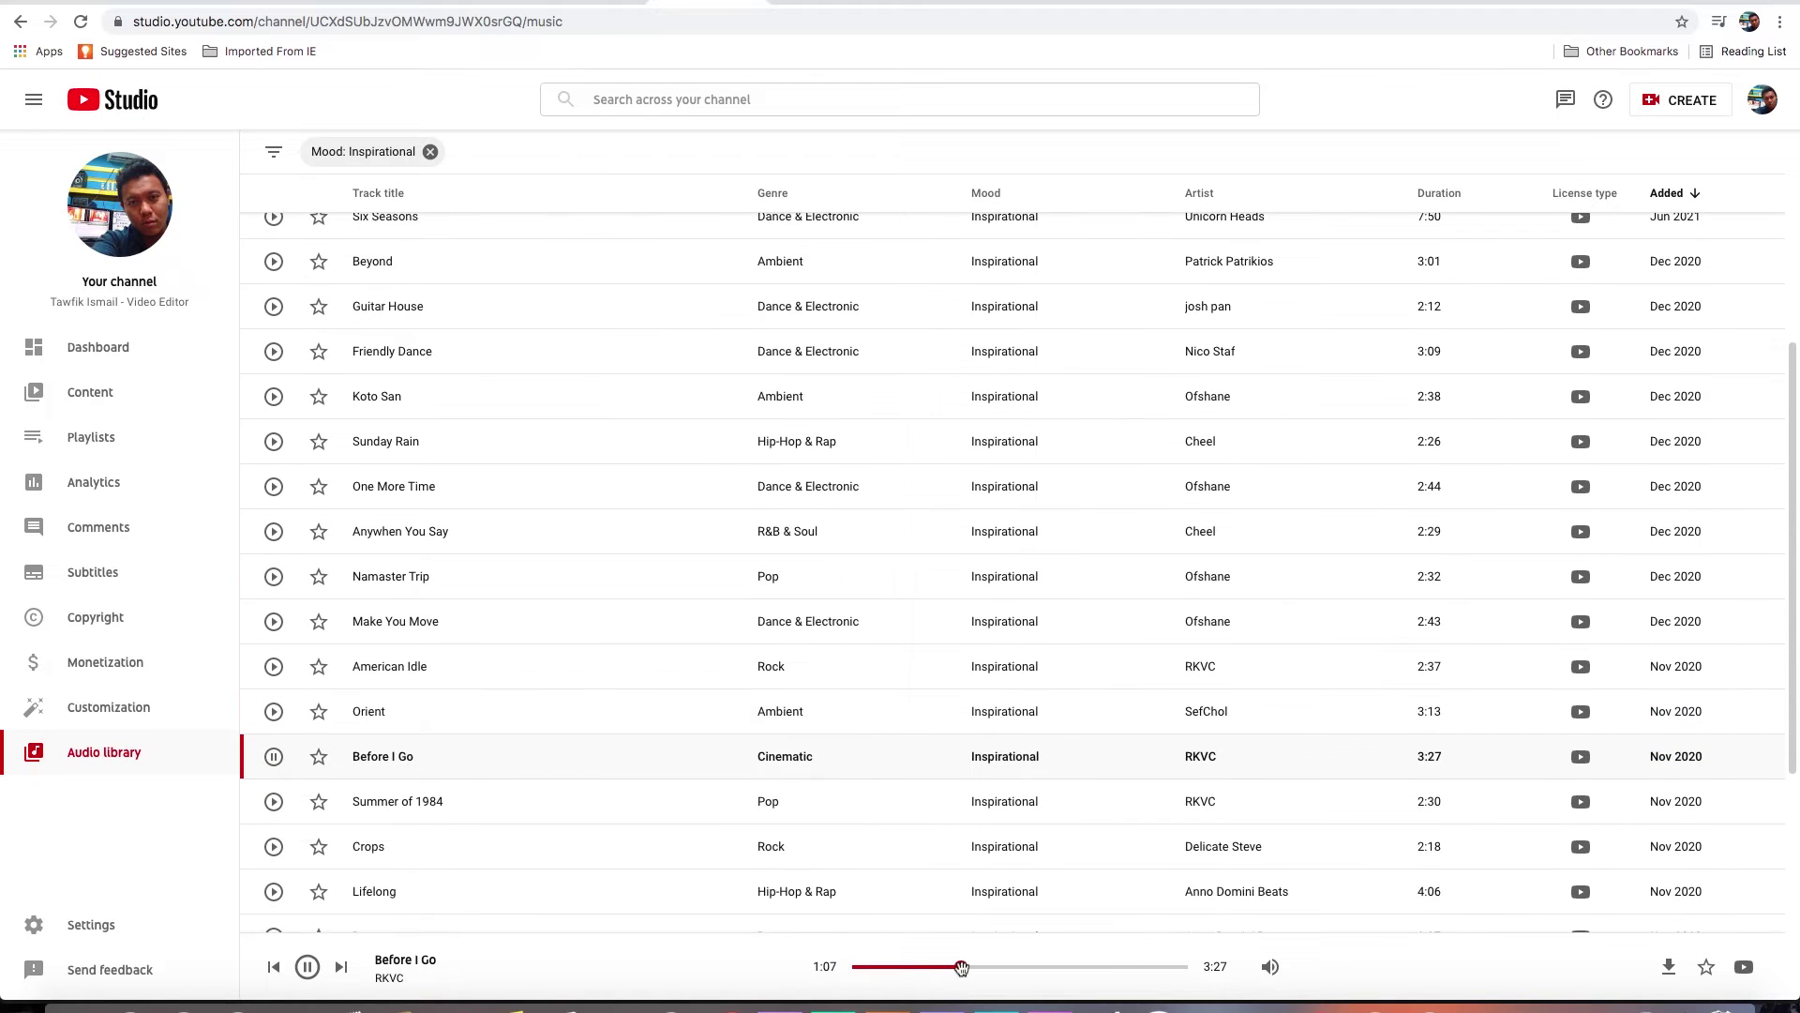
{"action": "left_click", "coordinate": [274, 711]}
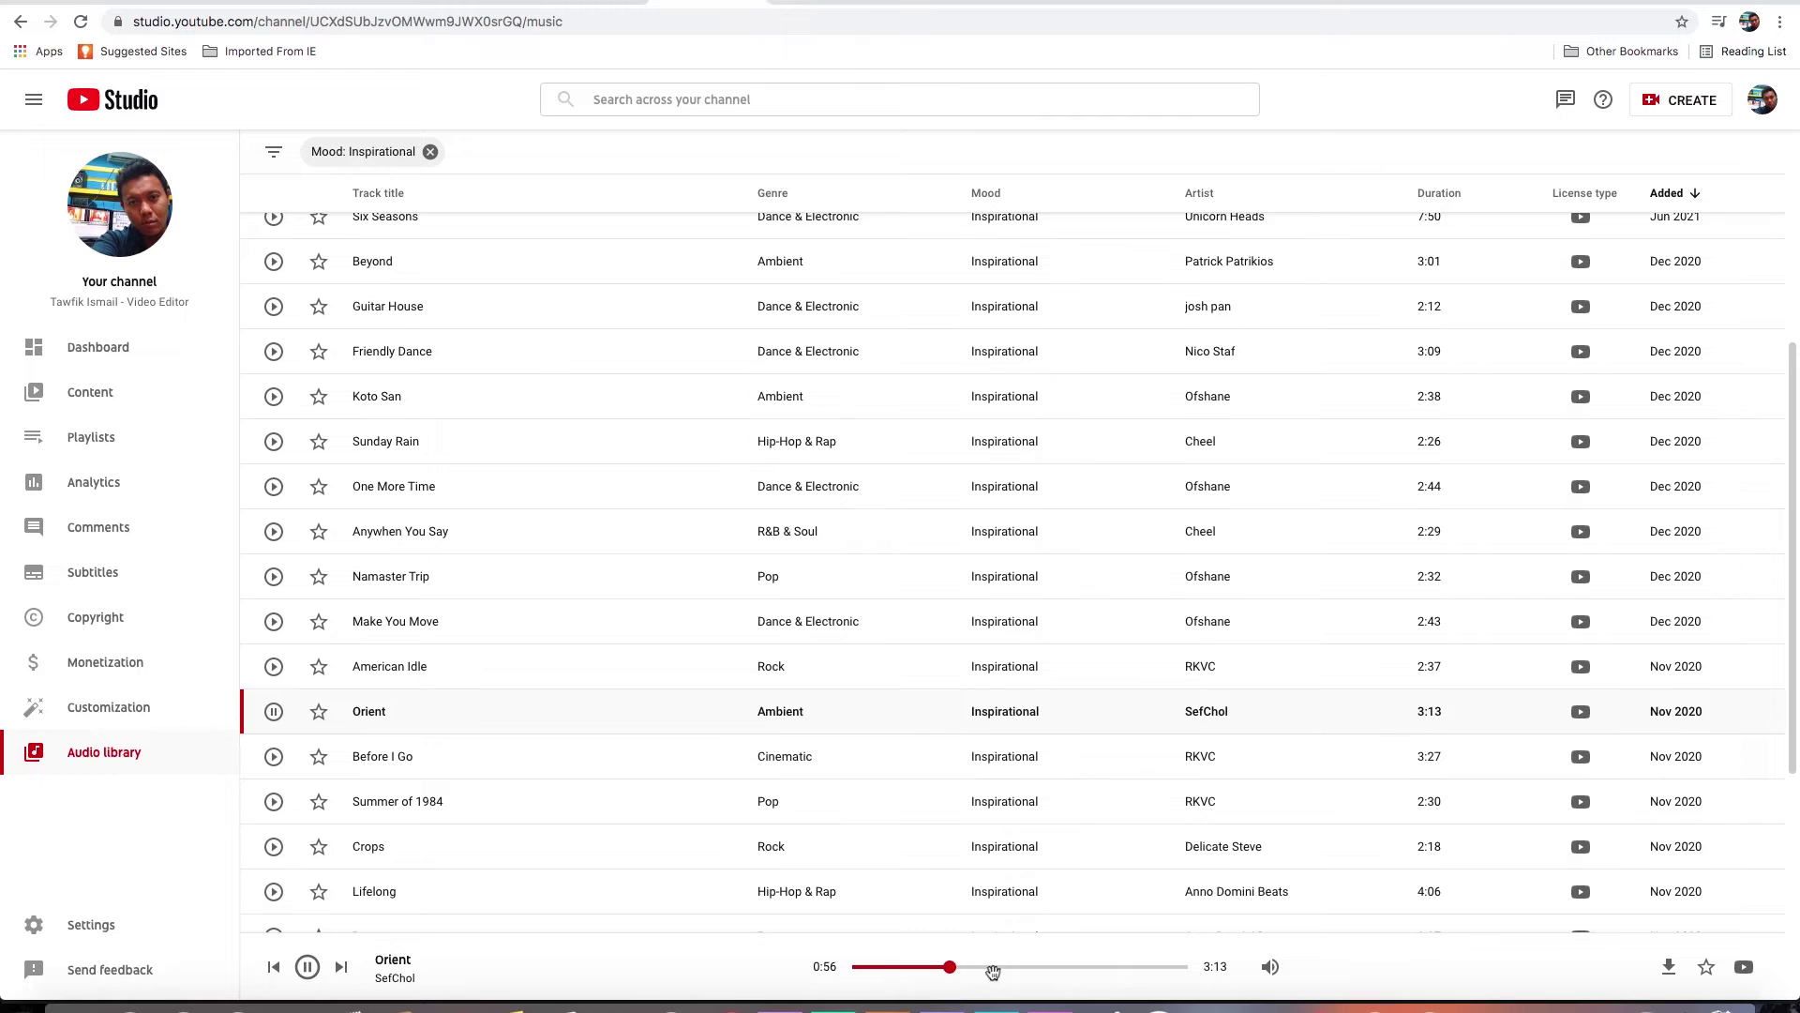
{"action": "scroll", "coordinate": [1014, 779], "scroll_direction": "down", "scroll_amount": 5}
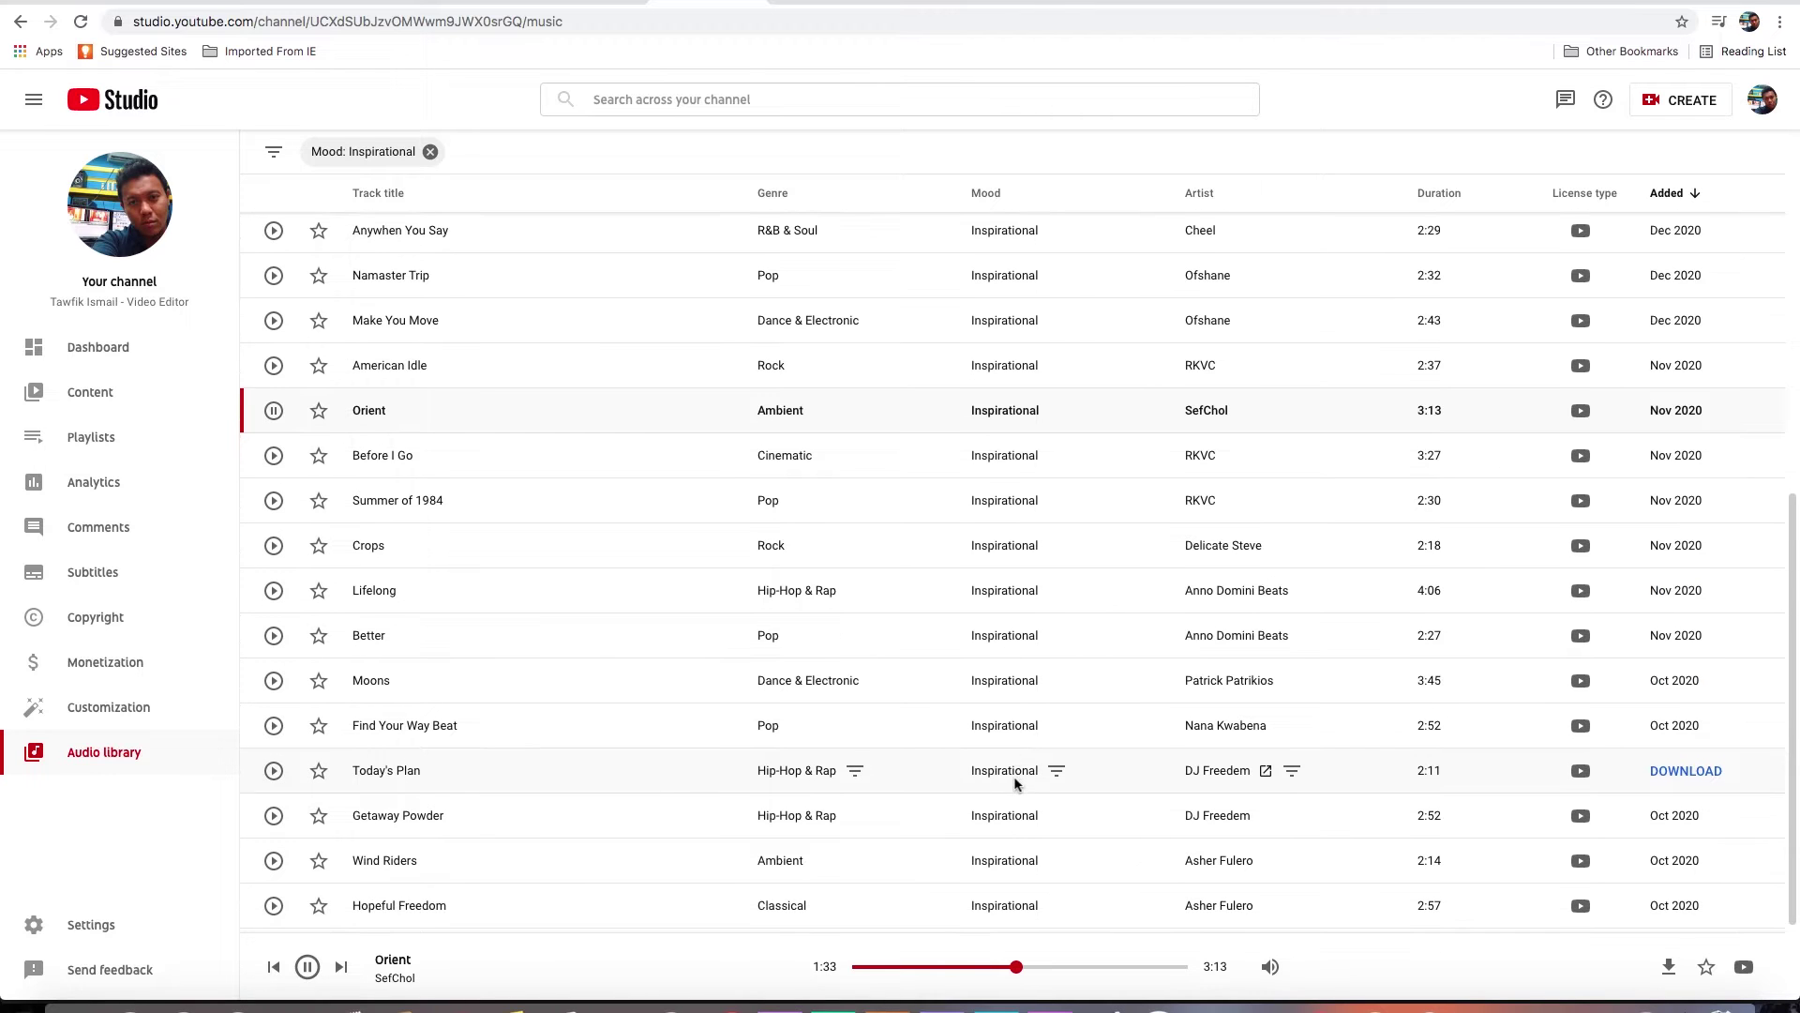
{"action": "left_click", "coordinate": [274, 779]}
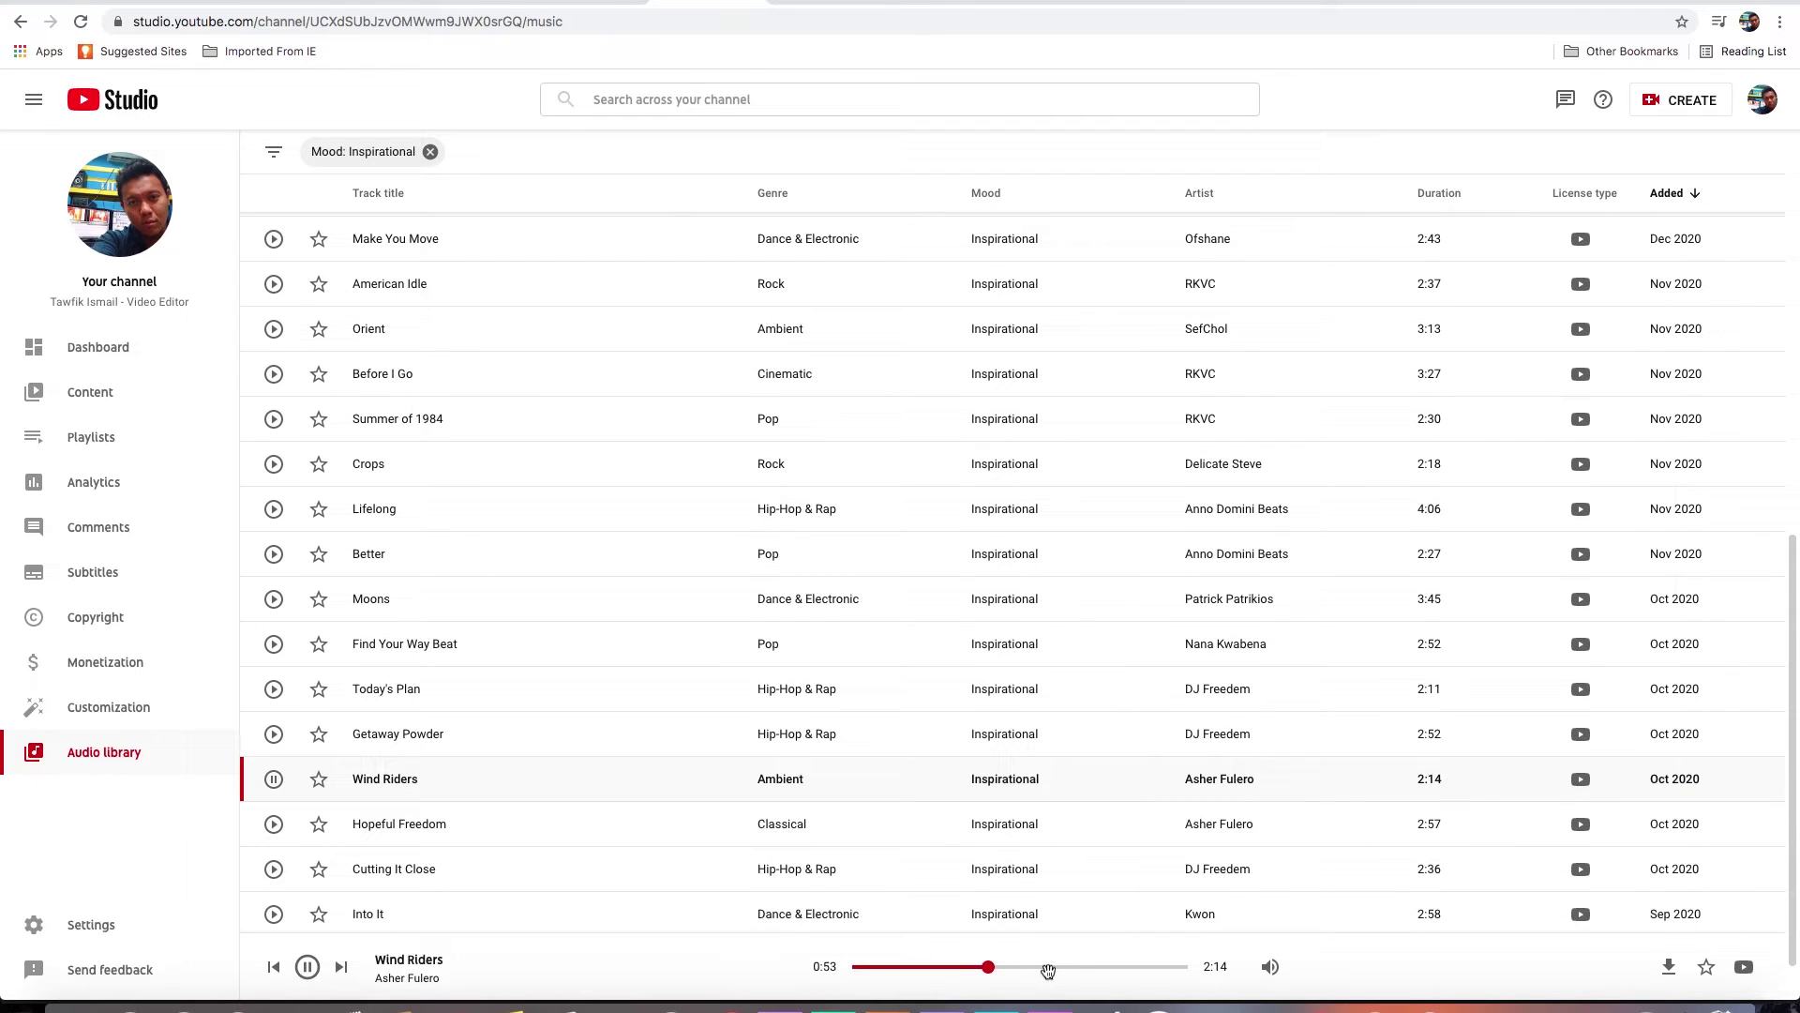
- Download the Wind Riders track from the Audio library and pause its playback
{"action": "scroll", "coordinate": [810, 812], "scroll_direction": "down", "scroll_amount": 2}
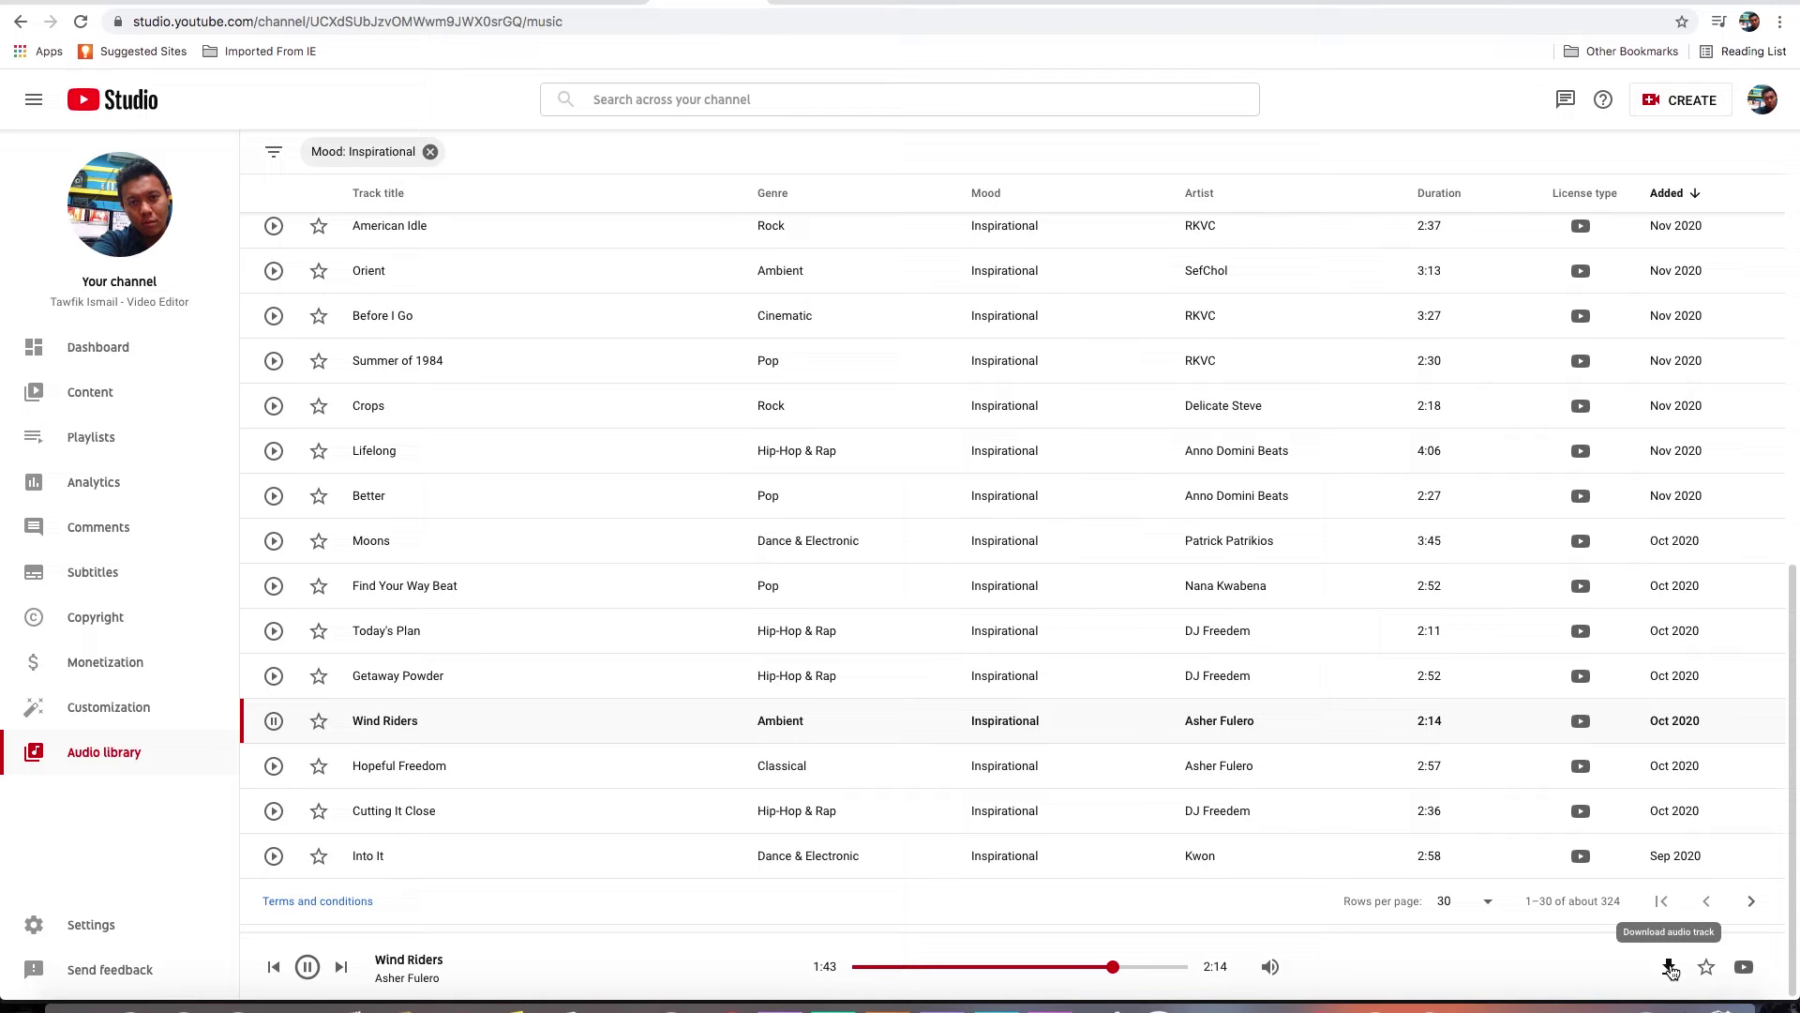
{"action": "left_click", "coordinate": [1670, 969]}
{"action": "left_click", "coordinate": [307, 966]}
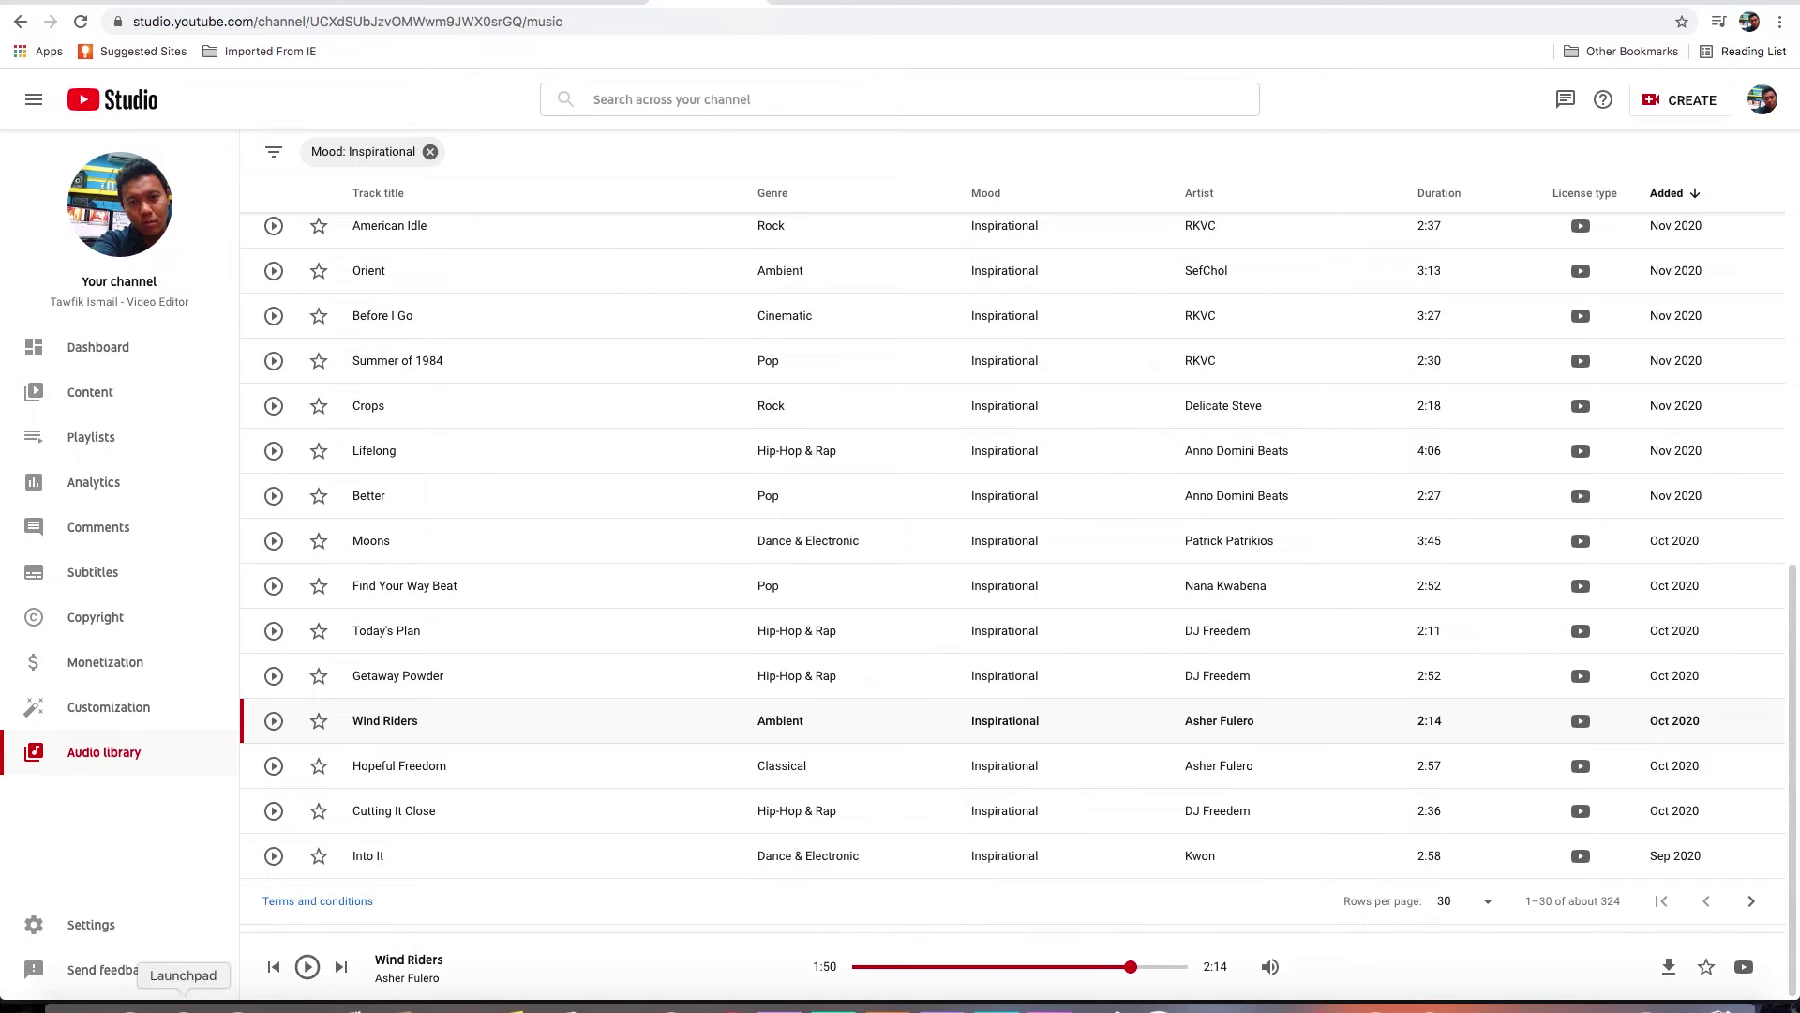
- Copy the Wind Riders mp3 from the Downloads folder into the Vivo X60 Video Test project folder
{"action": "left_click", "coordinate": [75, 1007]}
{"action": "left_click", "coordinate": [1013, 183]}
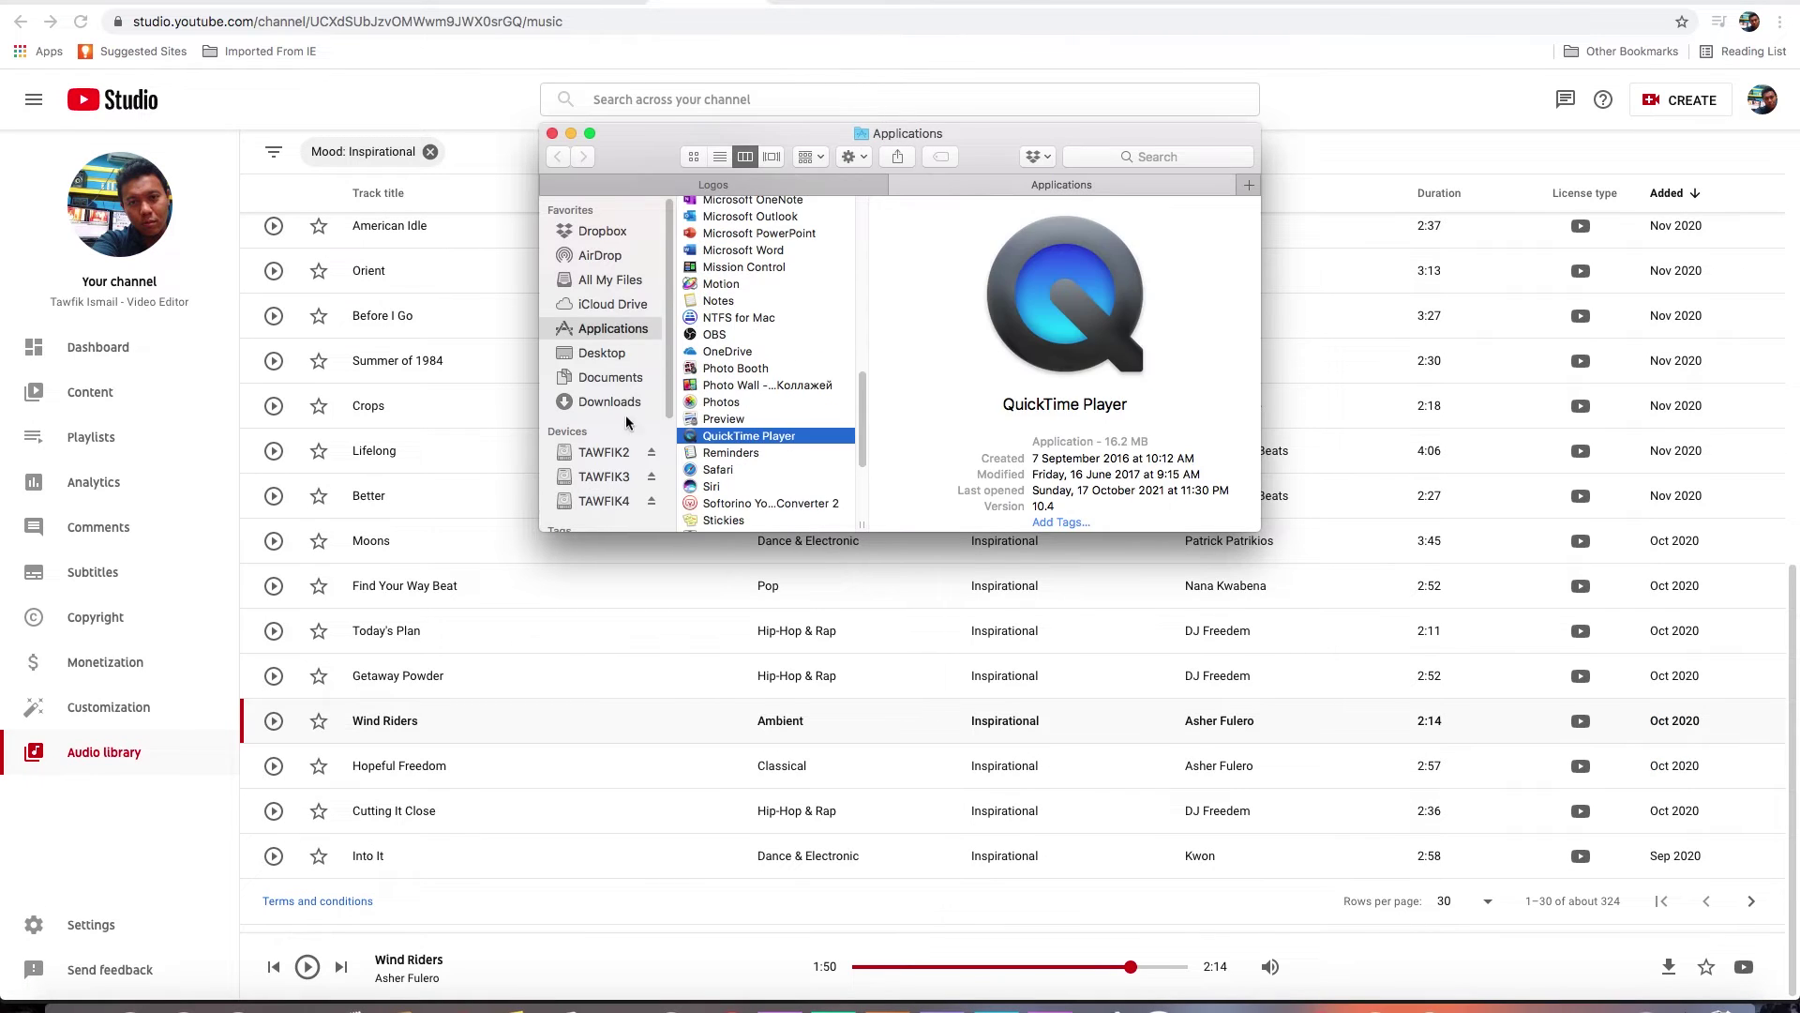
{"action": "left_click", "coordinate": [626, 405]}
{"action": "scroll", "coordinate": [780, 387], "scroll_direction": "down", "scroll_amount": 15}
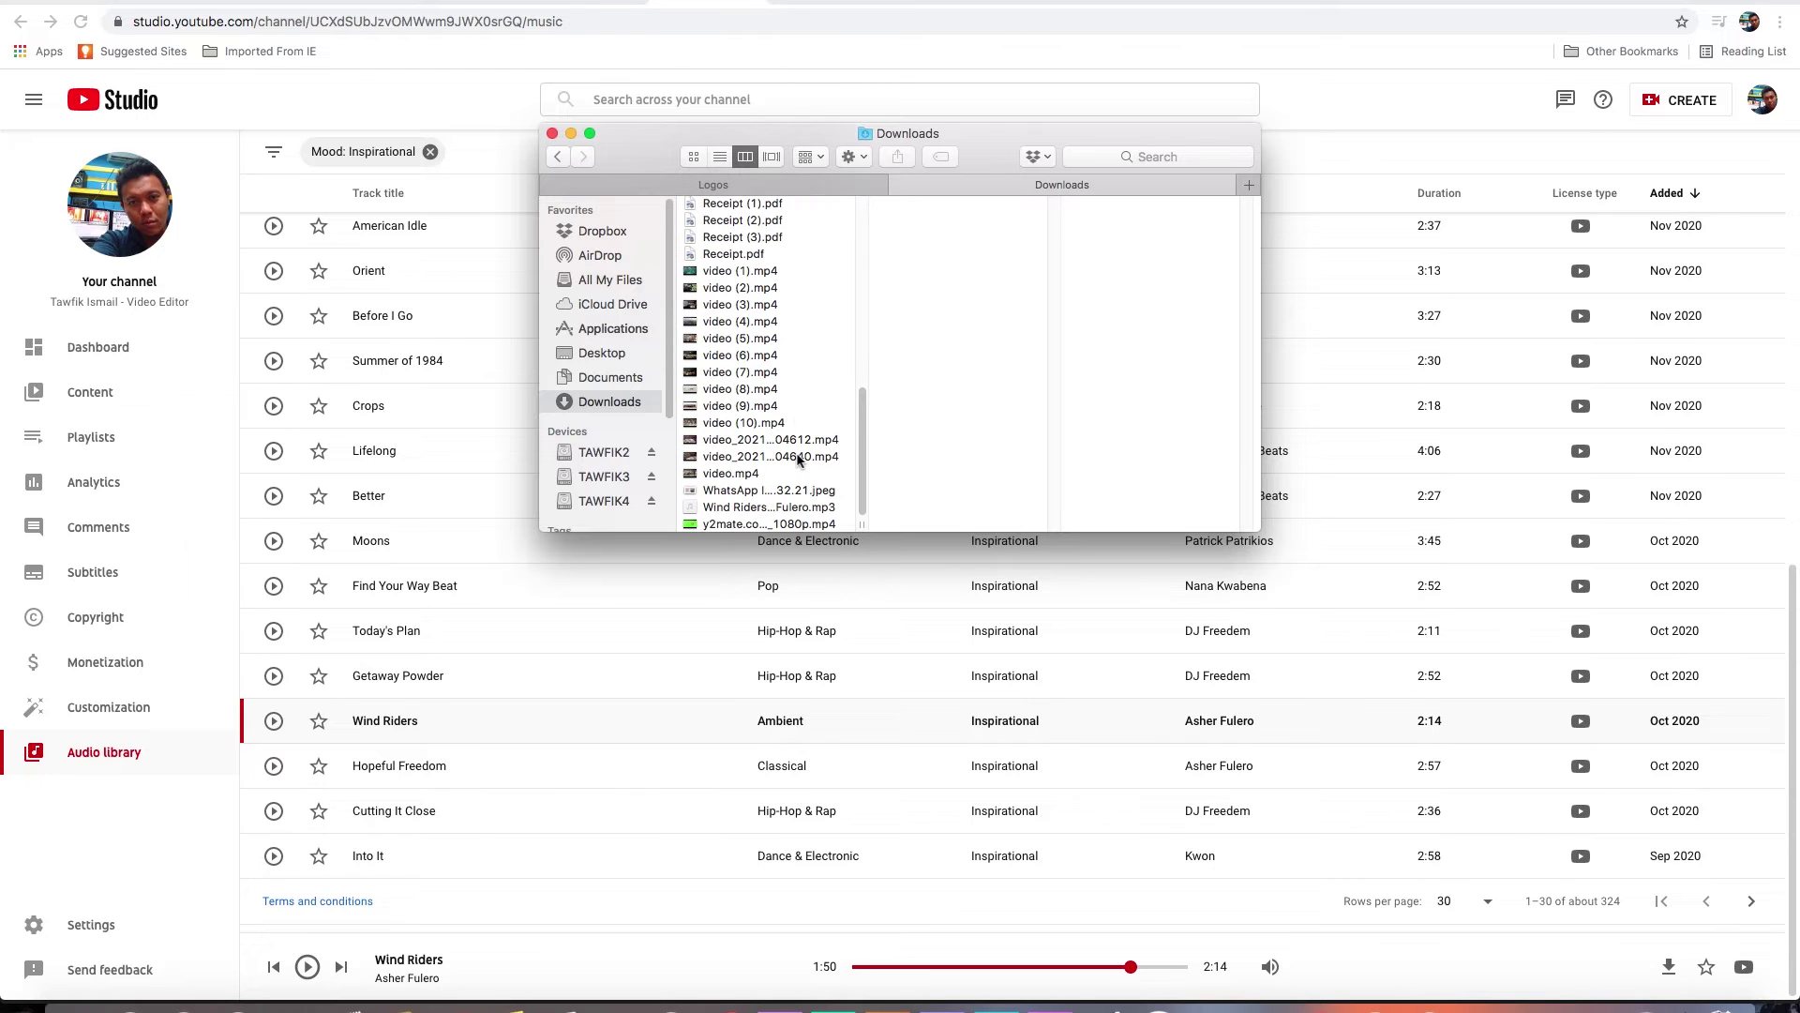
{"action": "left_click", "coordinate": [803, 506]}
{"action": "left_click_drag", "start_coordinate": [790, 508], "coordinate": [917, 463]}
{"action": "left_click_drag", "start_coordinate": [900, 526], "coordinate": [1148, 354]}
{"action": "left_click", "coordinate": [906, 480]}
{"action": "left_click", "coordinate": [984, 187]}
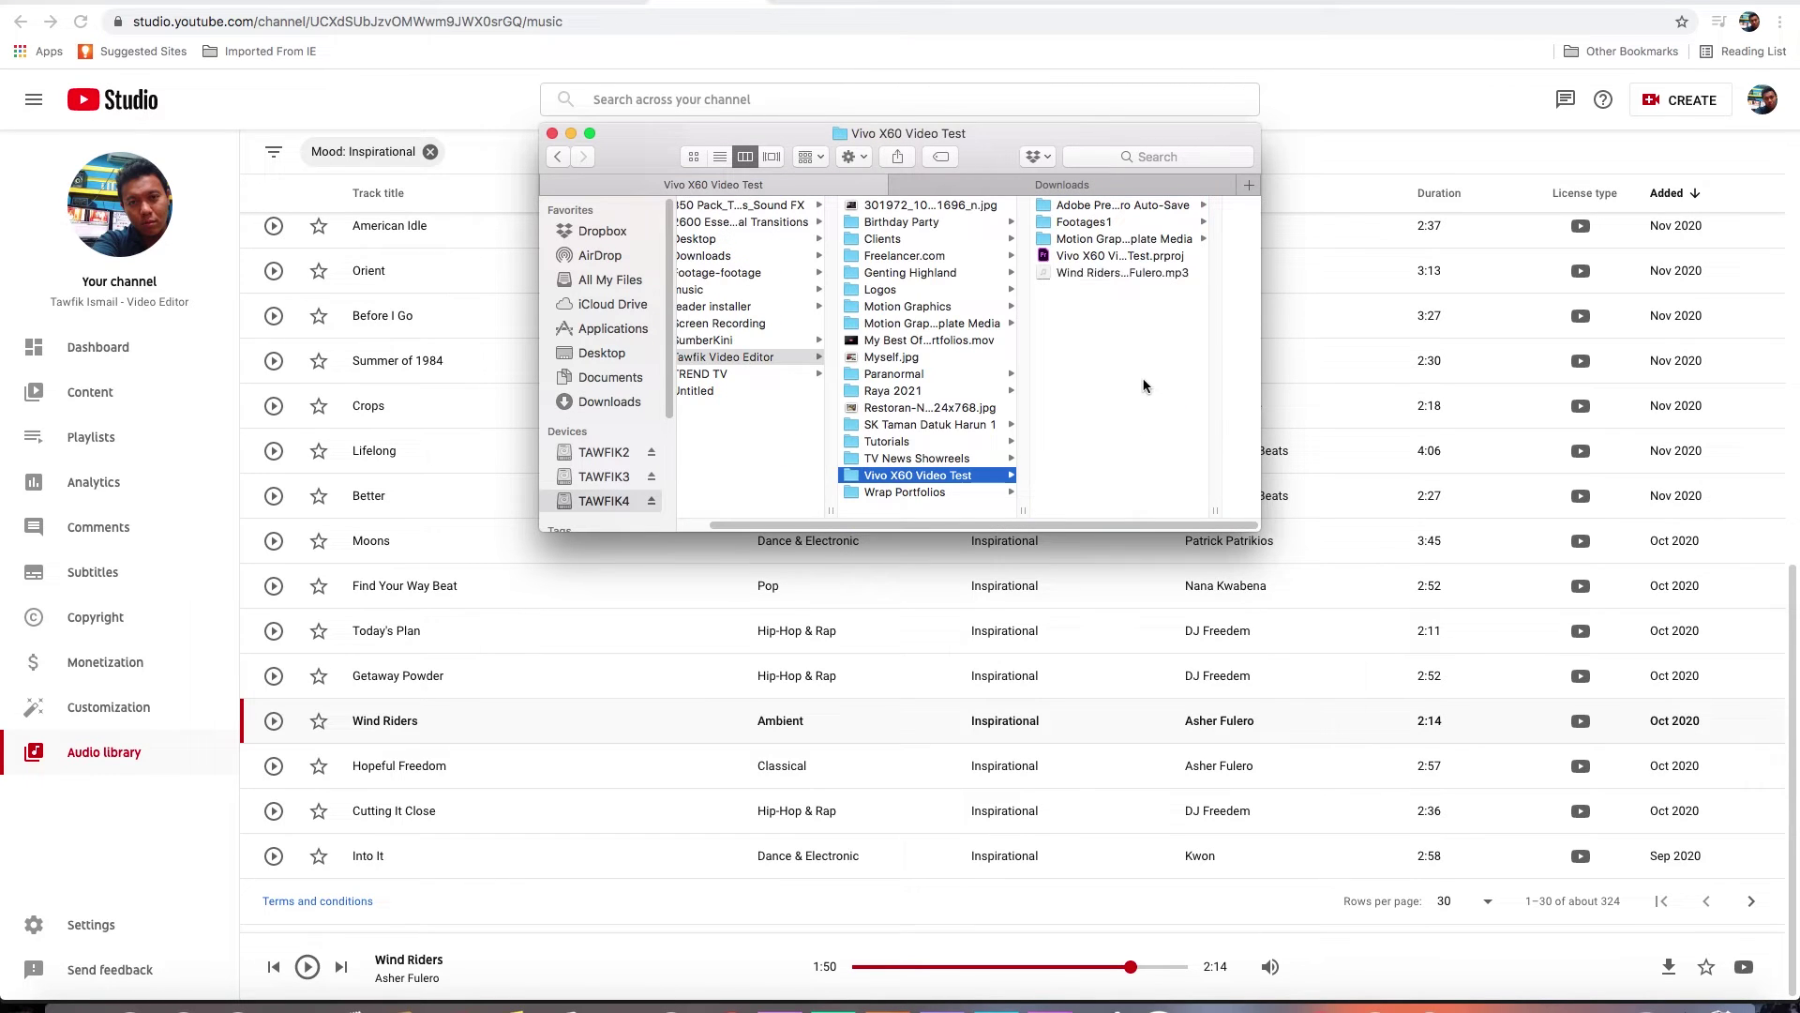
- Move the leftover Wind Riders mp3 in the Downloads folder to the trash
{"action": "left_click", "coordinate": [994, 186]}
{"action": "right_click", "coordinate": [797, 506]}
{"action": "left_click", "coordinate": [831, 563]}
- Switch back to Premiere Pro and import the Wind Riders mp3 from the Vivo X60 Video Test folder into the project
{"action": "left_click", "coordinate": [834, 186]}
{"action": "left_click", "coordinate": [1049, 1008]}
{"action": "left_click", "coordinate": [130, 1008]}
{"action": "left_click_drag", "start_coordinate": [1091, 277], "coordinate": [469, 849]}
- Mark Wind Riders with an In point near its start and an Out point at 00:02:09:20, place it at the start of A1, and play it
{"action": "key", "text": "space"}
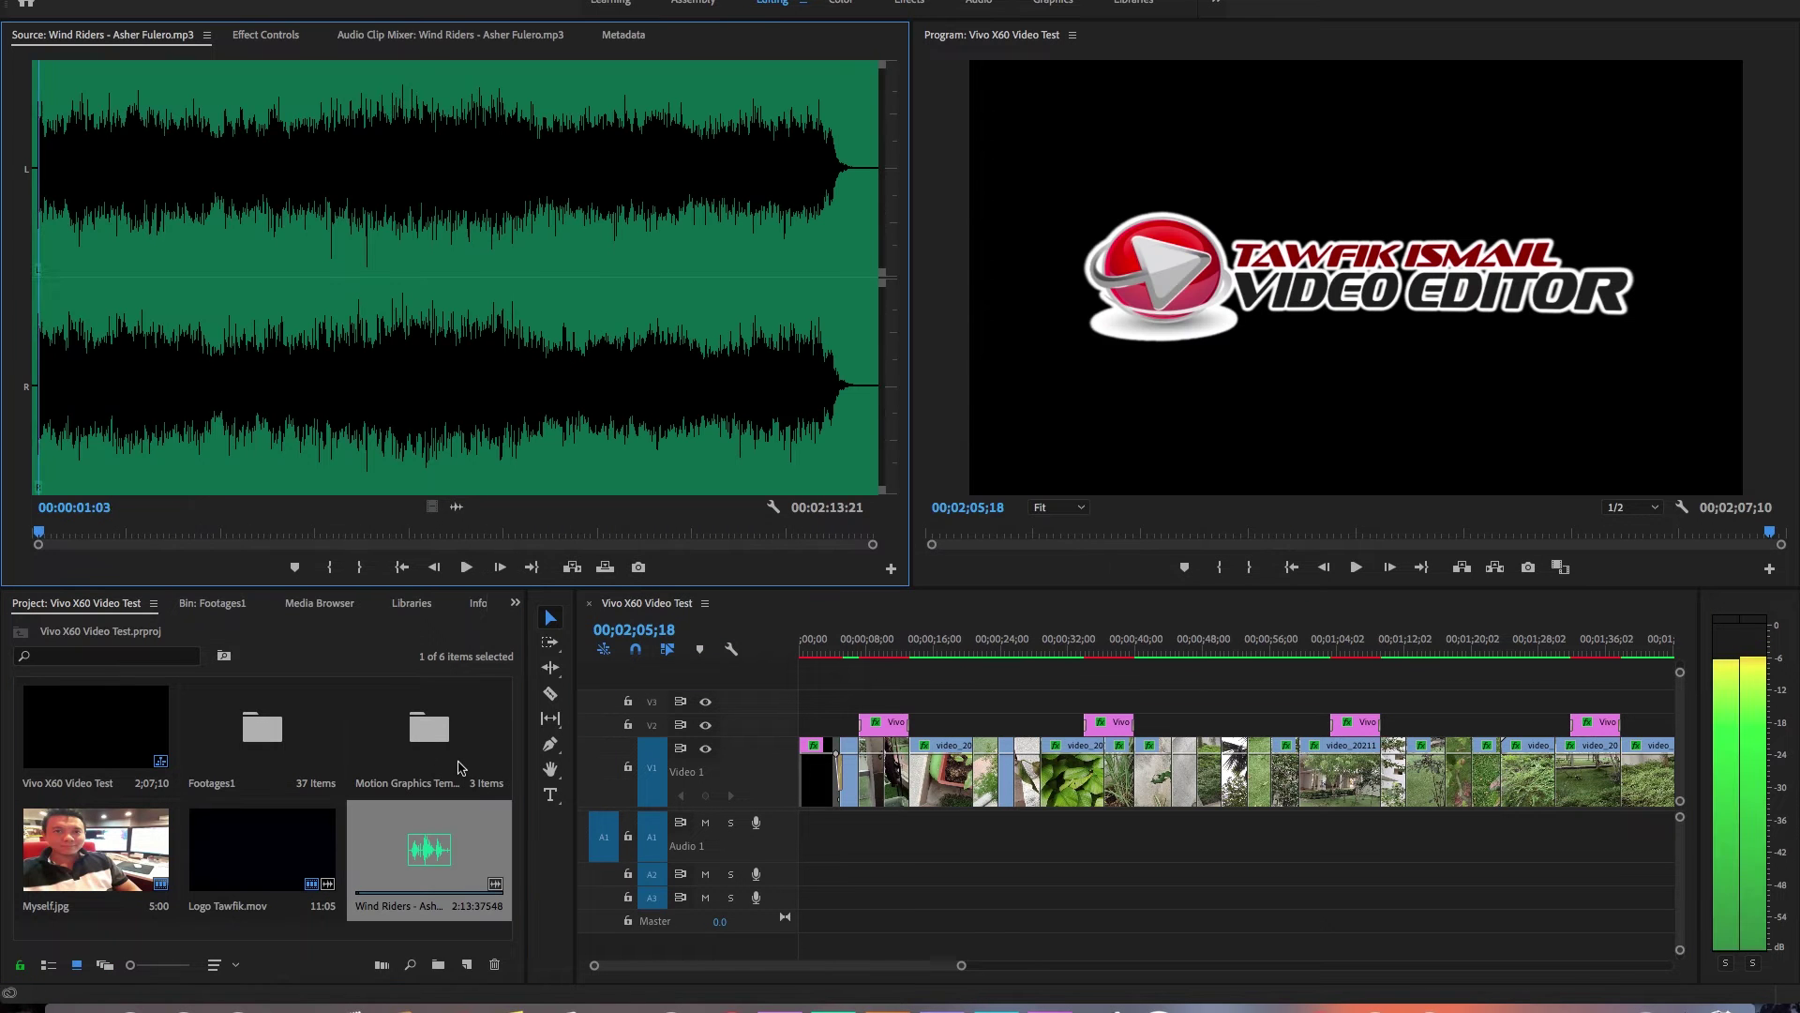
{"action": "left_click", "coordinate": [838, 535]}
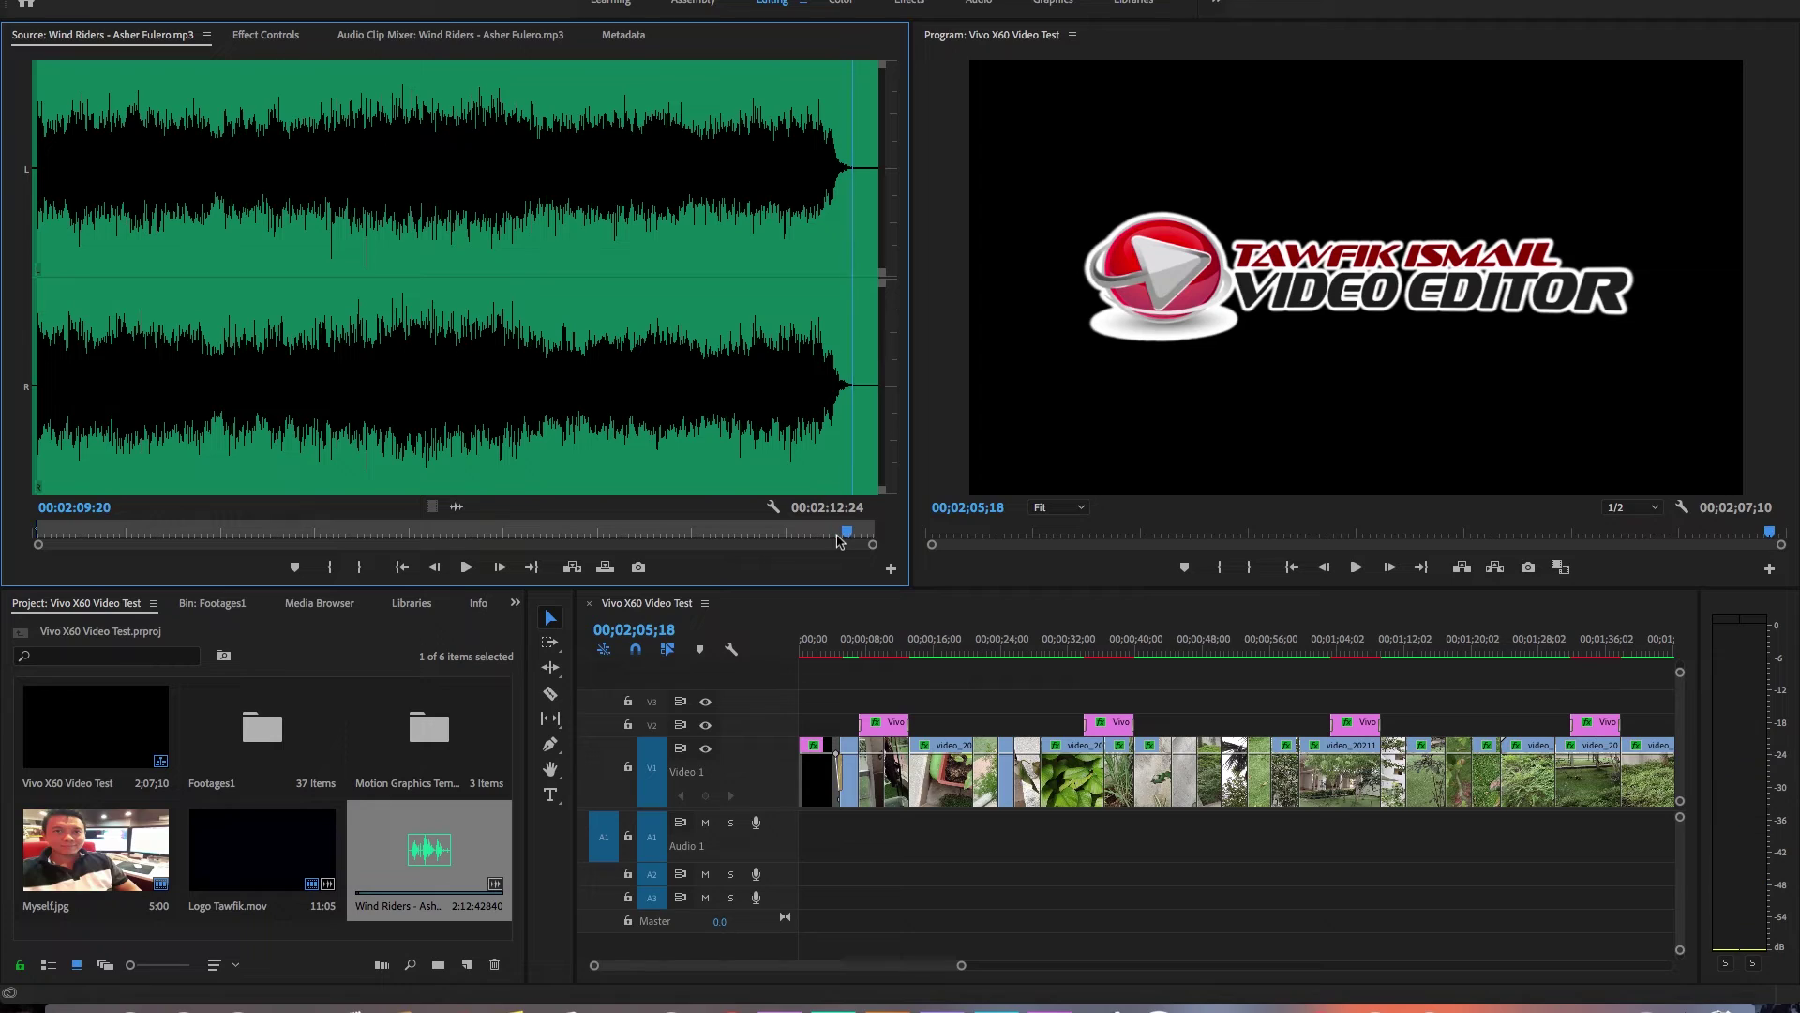
{"action": "key", "text": "space"}
{"action": "key", "text": "o"}
{"action": "left_click_drag", "start_coordinate": [457, 507], "coordinate": [802, 837]}
{"action": "left_click_drag", "start_coordinate": [812, 649], "coordinate": [775, 651]}
{"action": "key", "text": "space"}
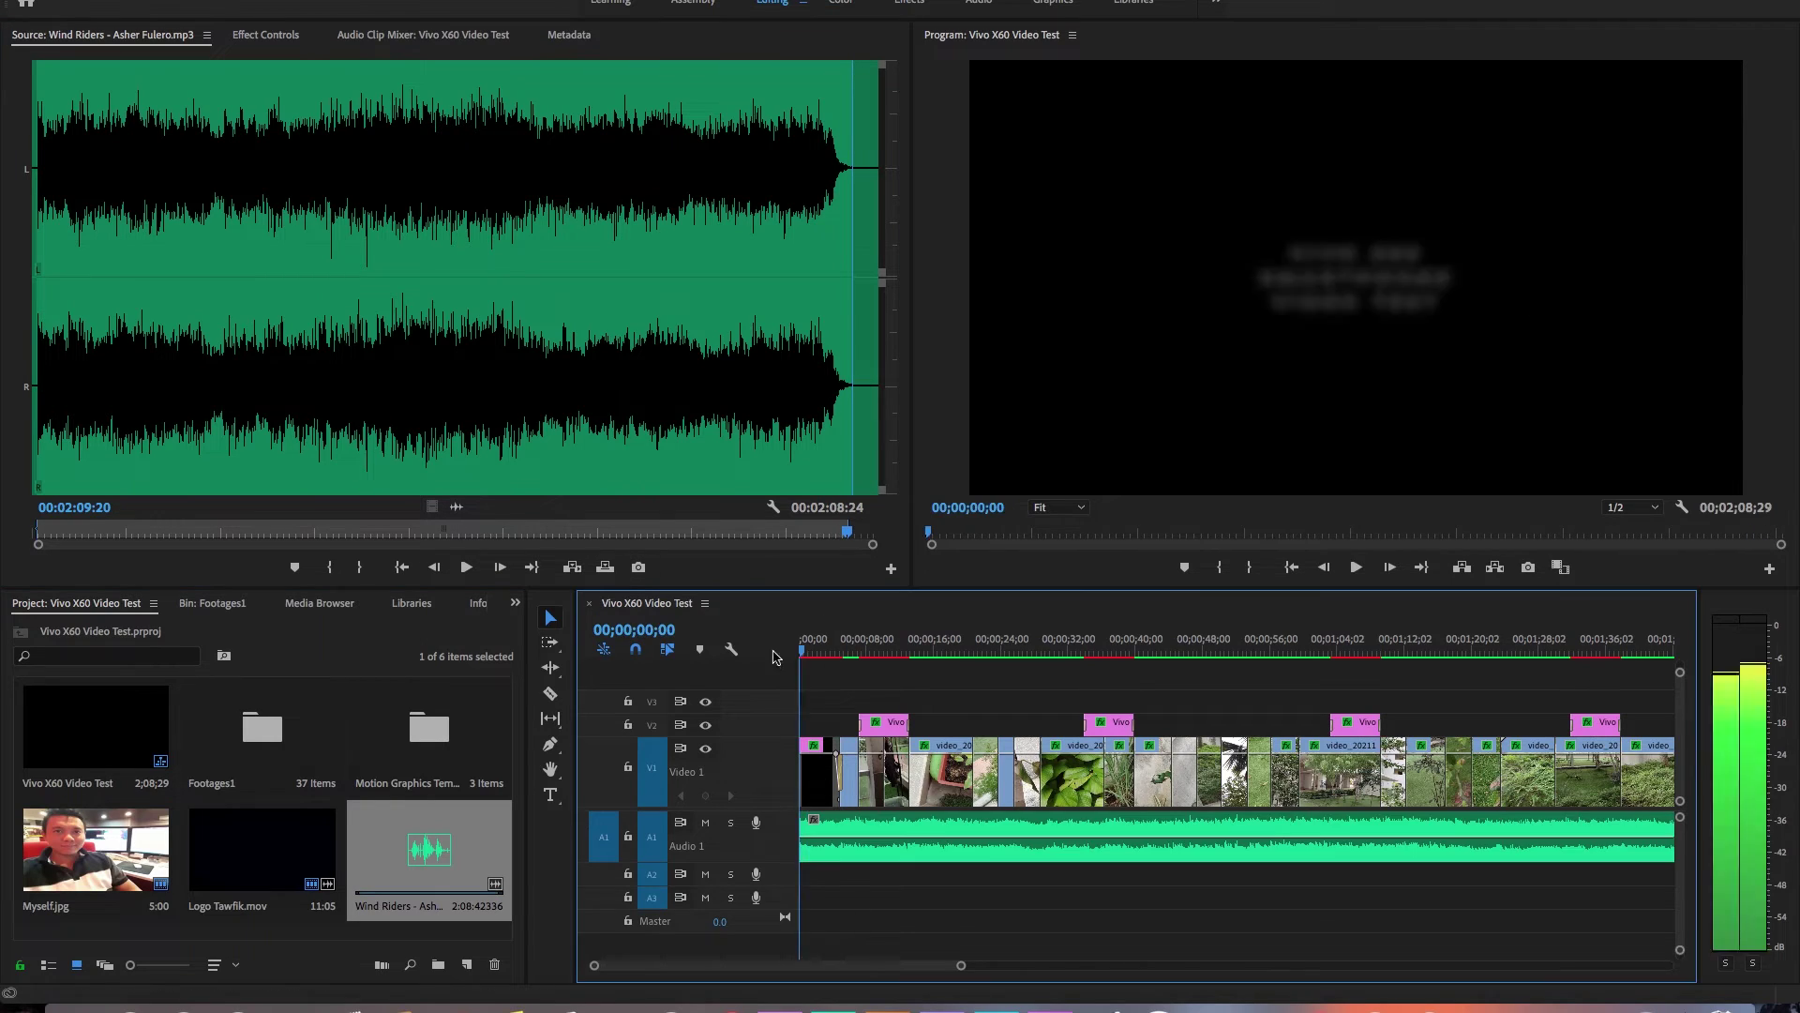
- Modify the music clip's audio channels so that both L and R use the left source channel
{"action": "right_click", "coordinate": [991, 846]}
{"action": "left_click", "coordinate": [1075, 826]}
{"action": "left_click", "coordinate": [691, 329]}
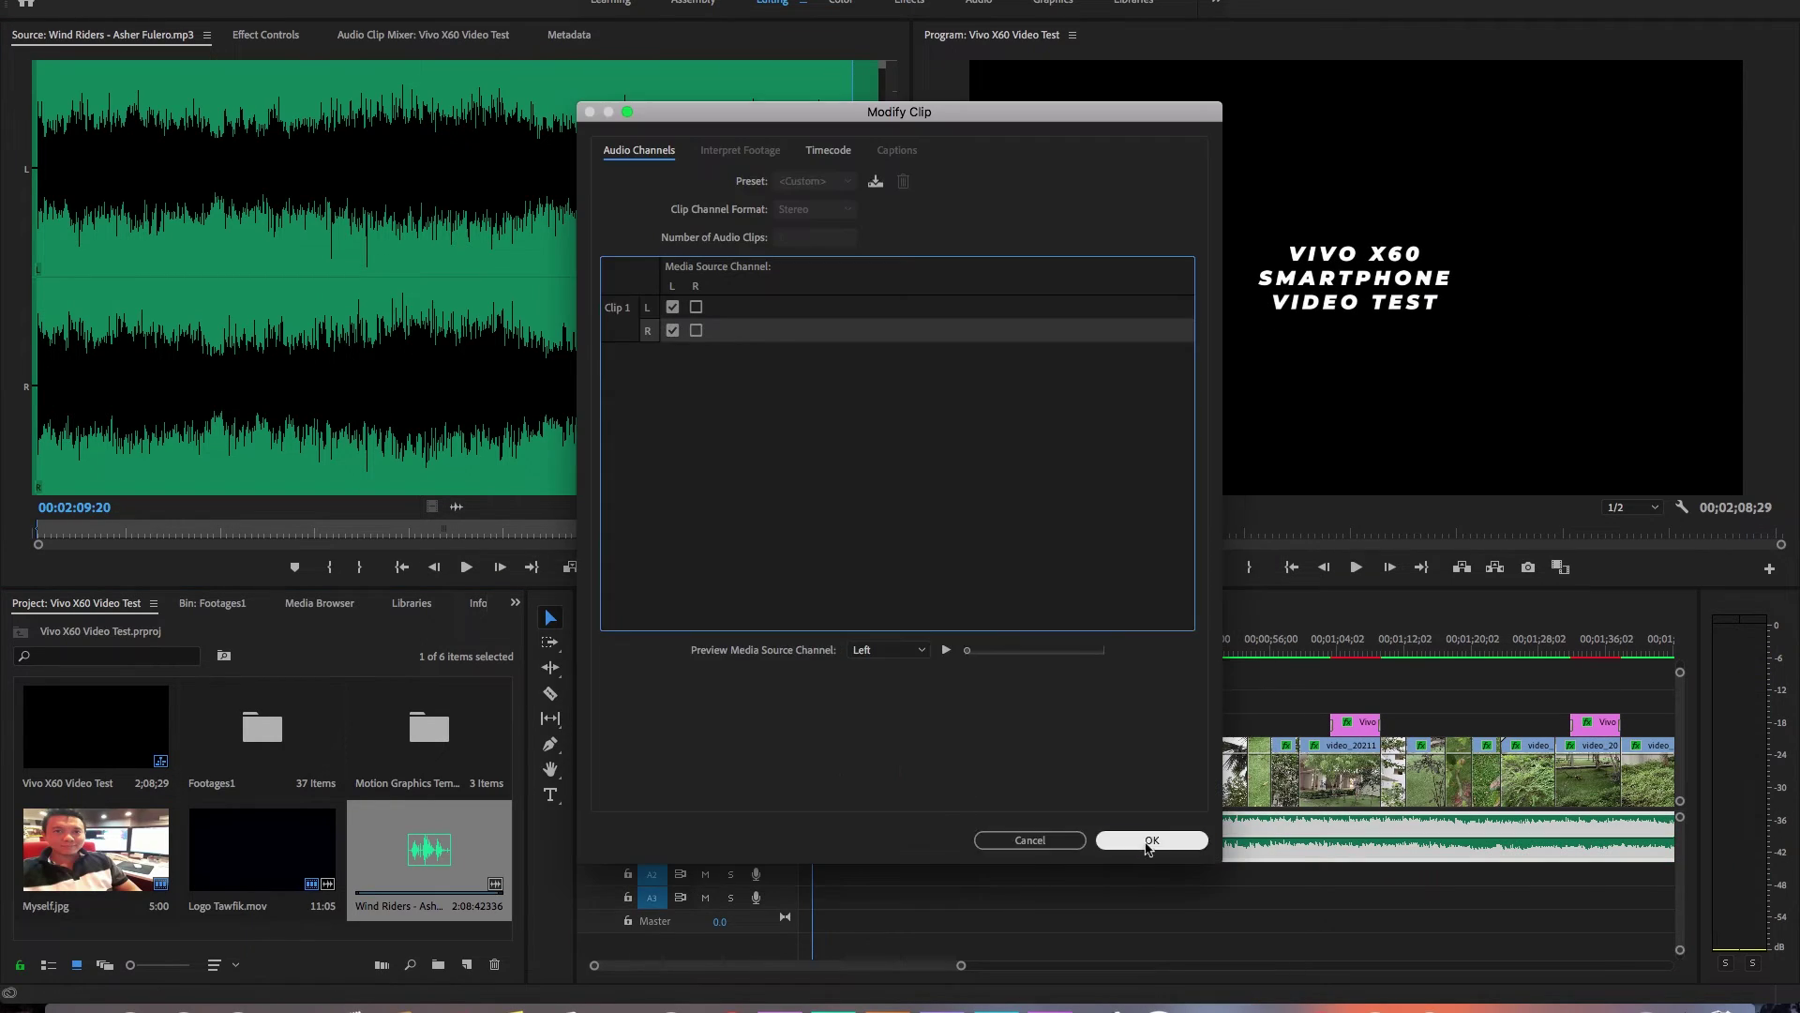
{"action": "left_click", "coordinate": [1154, 839]}
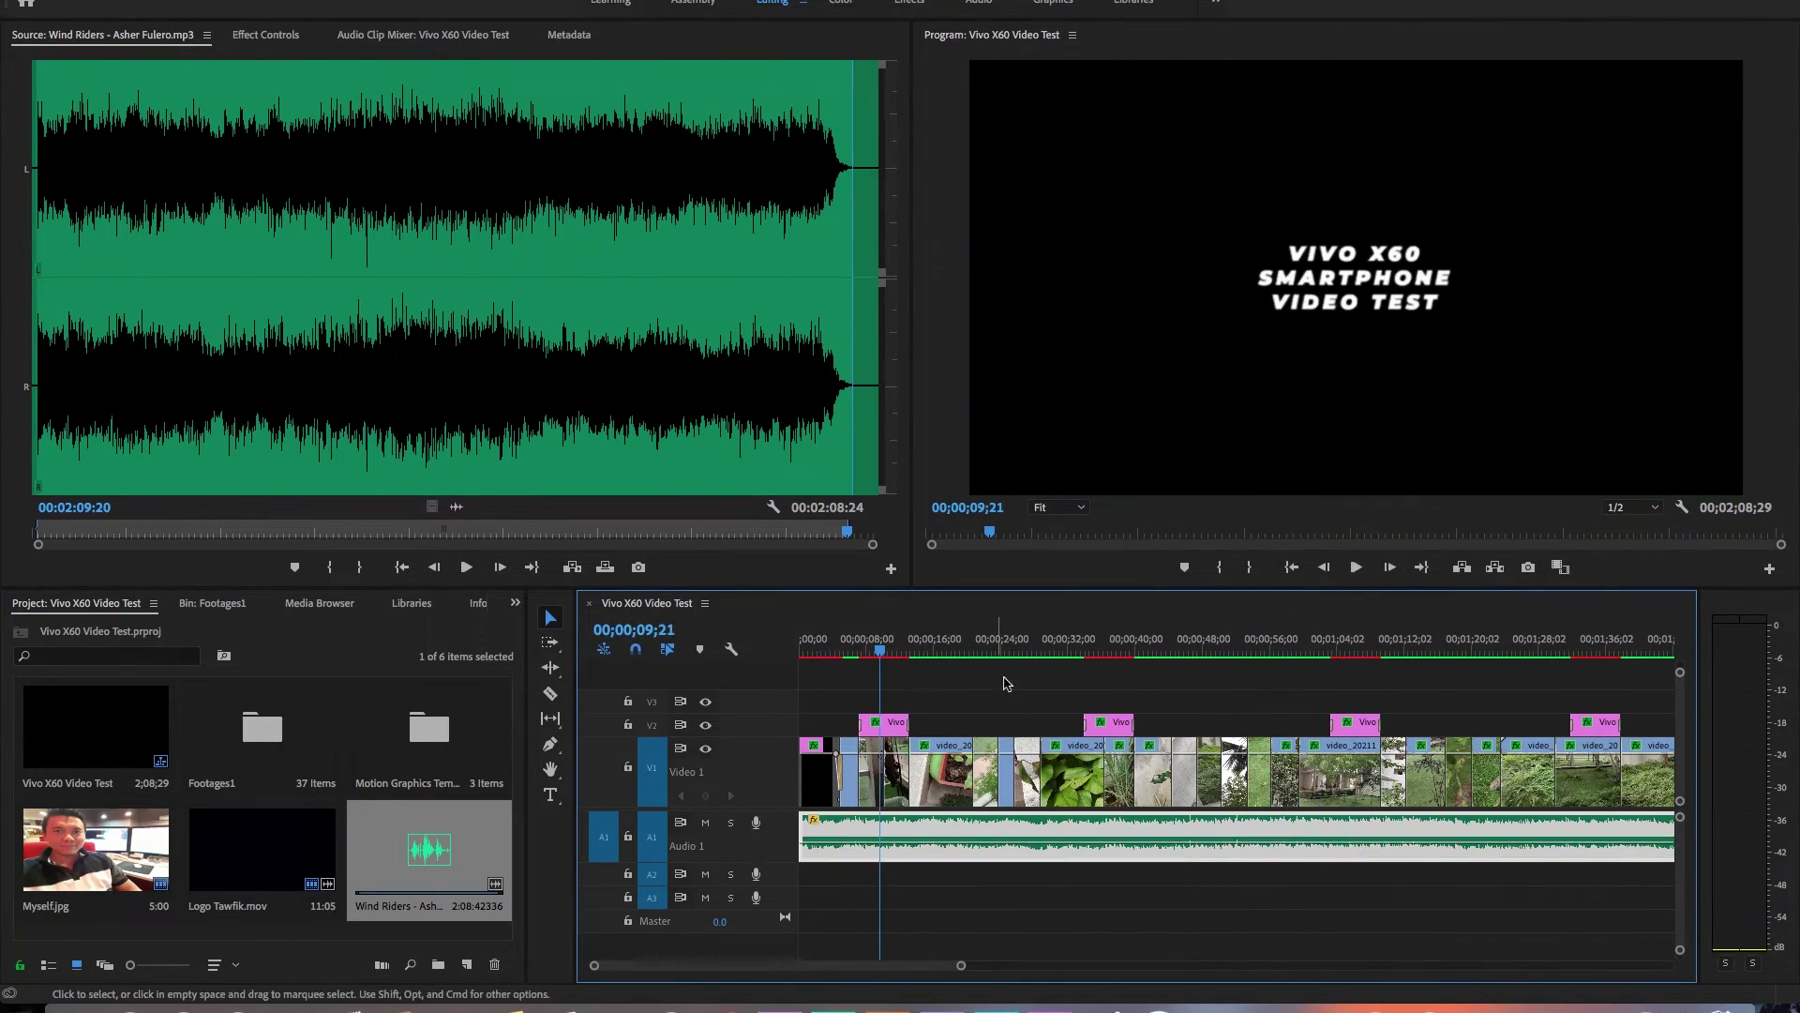
- Insert "X60" after "Vivo" in the first caption so it reads "Vivo X60 Smartphone Video Test"
{"action": "left_click", "coordinate": [1116, 443]}
{"action": "double_click", "coordinate": [1116, 443]}
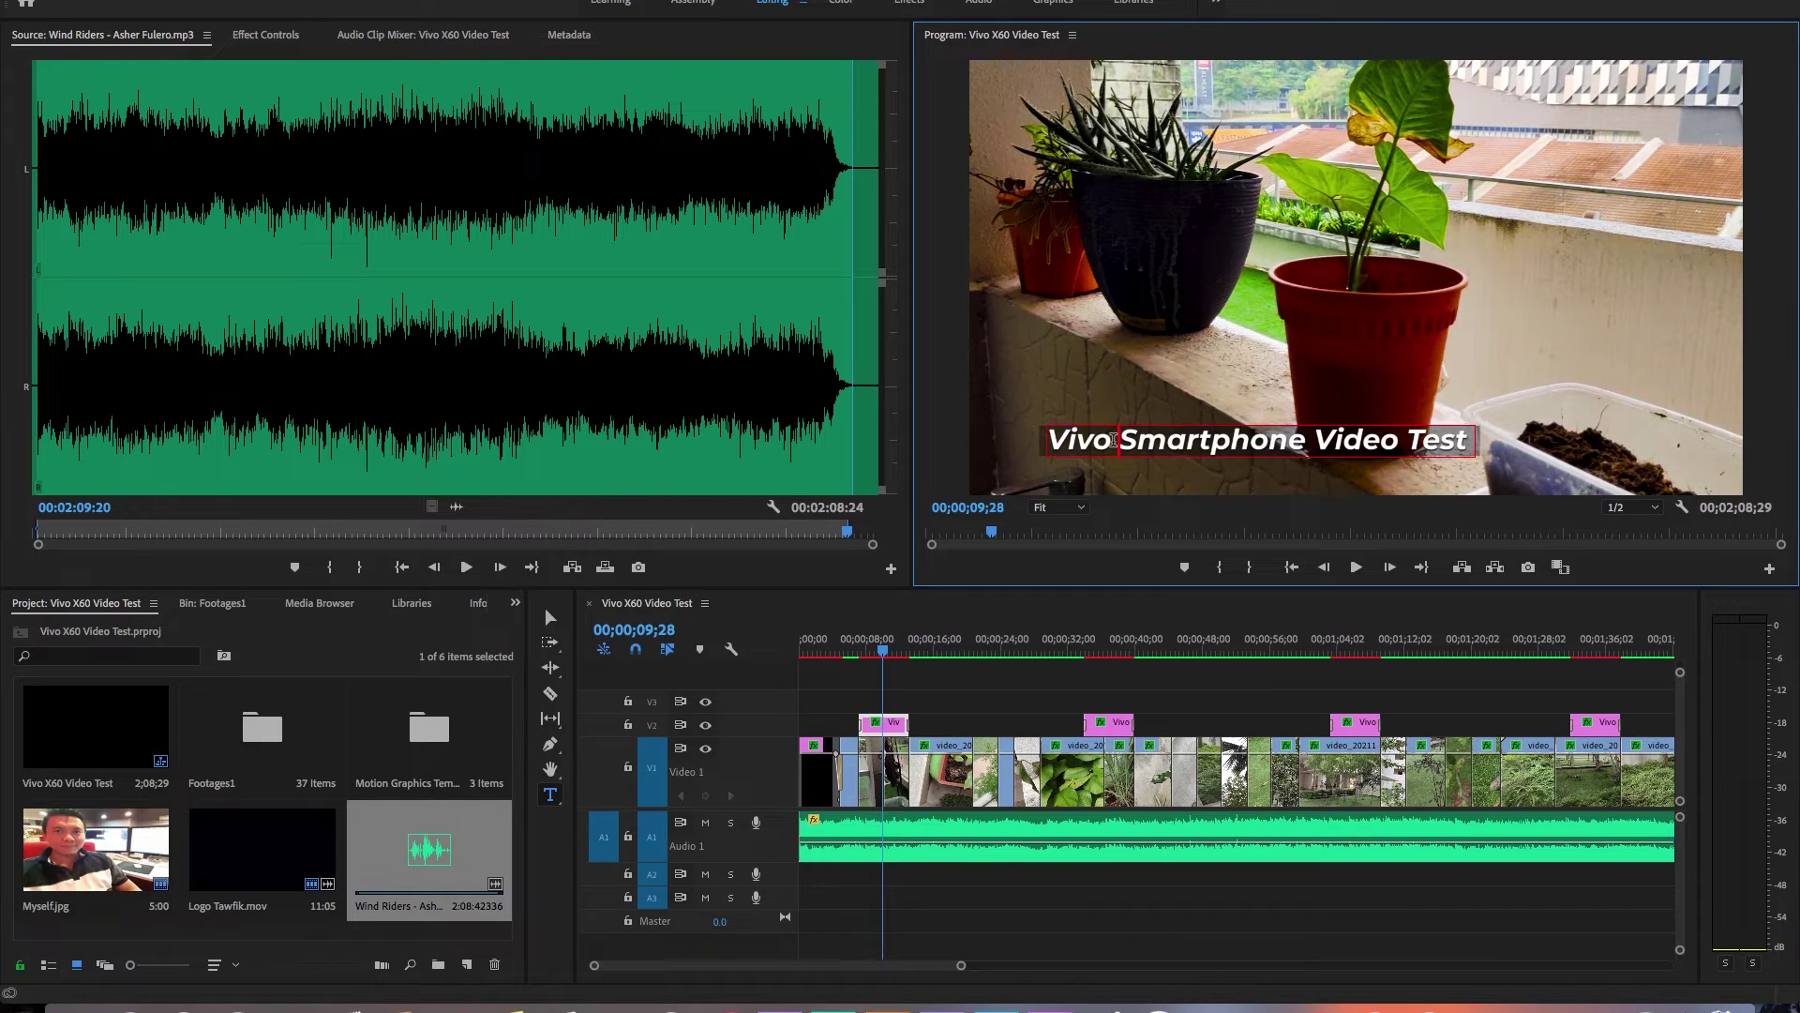
{"action": "type", "text": "X60"}
{"action": "left_click_drag", "start_coordinate": [1169, 441], "coordinate": [1178, 442]}
- Delete the outdated later captions on V2 and replace them with copies of the corrected first caption
{"action": "left_click", "coordinate": [1082, 646]}
{"action": "left_click", "coordinate": [1087, 725]}
{"action": "key", "text": "Delete"}
{"action": "left_click_drag", "start_coordinate": [883, 725], "coordinate": [1110, 727]}
{"action": "left_click_drag", "start_coordinate": [1112, 727], "coordinate": [1532, 729]}
- Trim the end of the music on A1 to the end of the logo clip and save the project
{"action": "scroll", "coordinate": [1519, 750], "scroll_direction": "right", "scroll_amount": 5}
{"action": "scroll", "coordinate": [1186, 816], "scroll_direction": "up", "scroll_amount": 3}
{"action": "scroll", "coordinate": [1159, 829], "scroll_direction": "down", "scroll_amount": 5}
{"action": "scroll", "coordinate": [1045, 860], "scroll_direction": "up", "scroll_amount": 1}
{"action": "scroll", "coordinate": [1046, 860], "scroll_direction": "up", "scroll_amount": 2}
{"action": "left_click_drag", "start_coordinate": [1007, 966], "coordinate": [872, 972]}
{"action": "left_click_drag", "start_coordinate": [1481, 825], "coordinate": [1471, 826]}
{"action": "key", "text": "super+s"}
- Apply the Constant Power audio crossfade to the end of the music clip on A1
{"action": "left_click", "coordinate": [515, 603]}
{"action": "left_click", "coordinate": [540, 729]}
{"action": "left_click", "coordinate": [15, 710]}
{"action": "left_click", "coordinate": [25, 728]}
{"action": "left_click_drag", "start_coordinate": [103, 765], "coordinate": [1468, 834]}
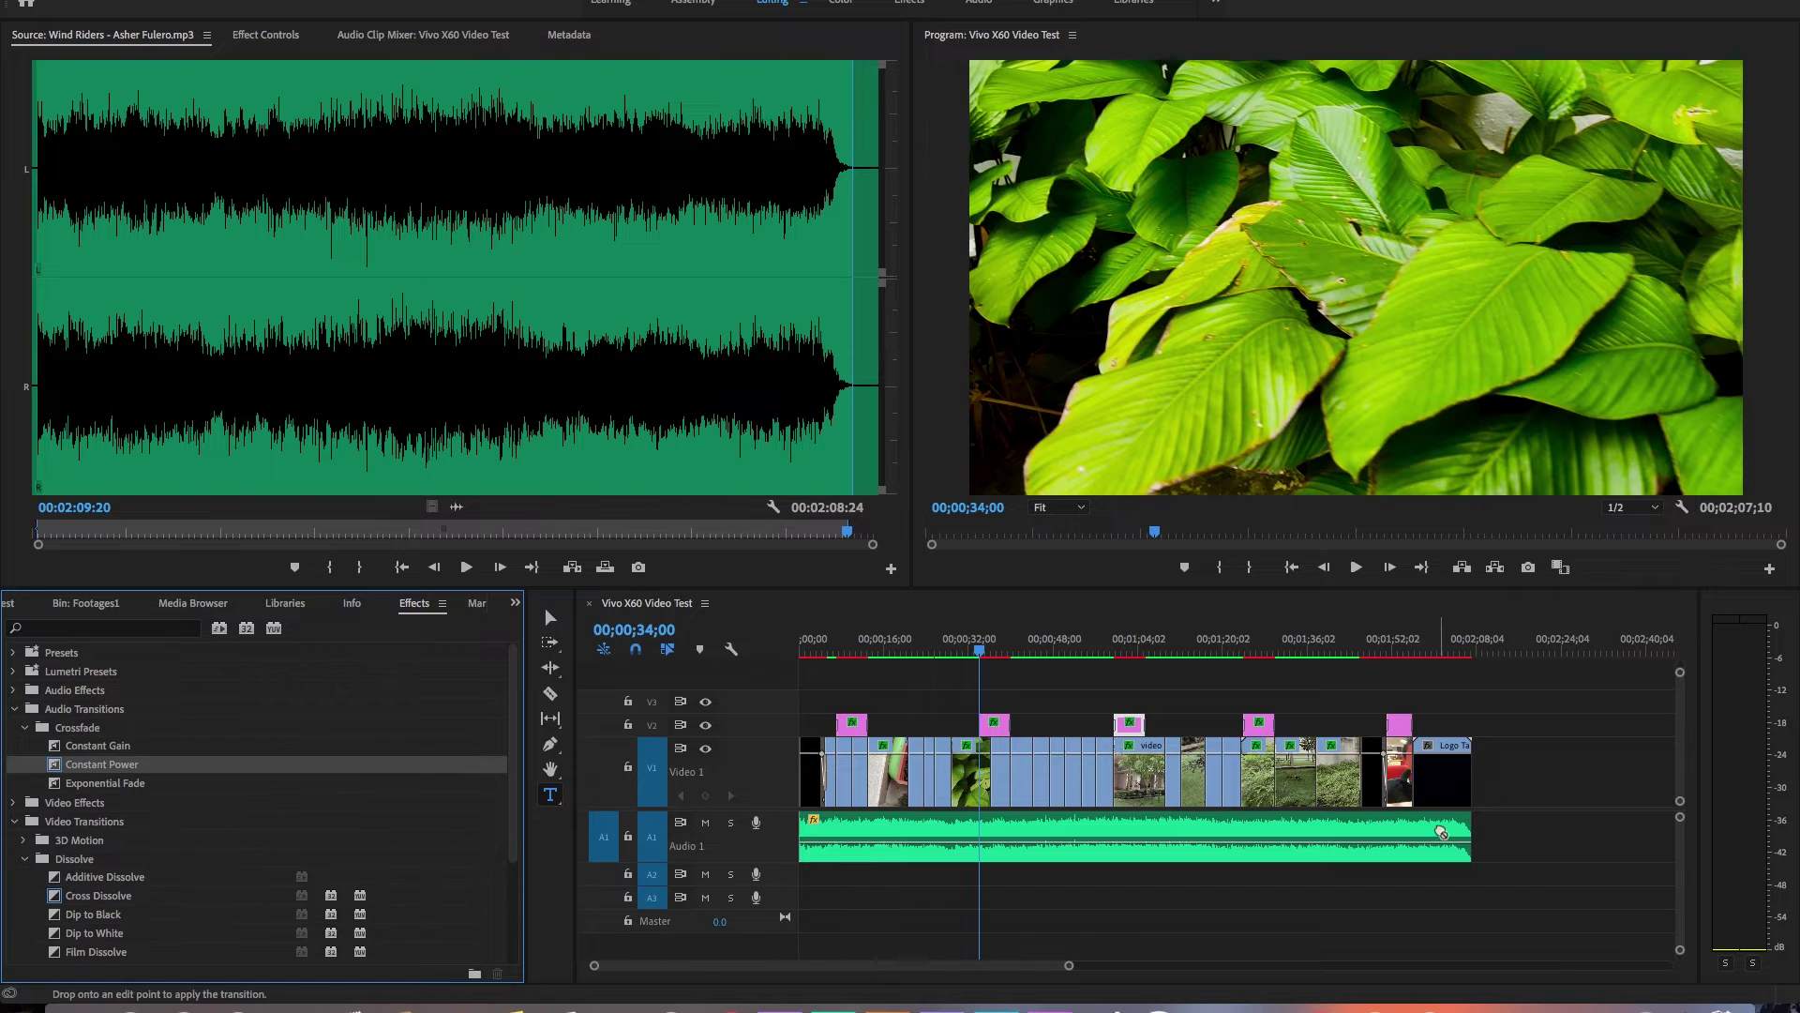
- Lengthen the Constant Power fade at the end of the music so it starts midway through the logo clip, and preview it
{"action": "scroll", "coordinate": [1462, 834], "scroll_direction": "right", "scroll_amount": 5}
{"action": "scroll", "coordinate": [1230, 842], "scroll_direction": "up", "scroll_amount": 4}
{"action": "left_click_drag", "start_coordinate": [1244, 836], "coordinate": [1157, 836]}
{"action": "left_click", "coordinate": [1138, 647]}
{"action": "key", "text": "space"}
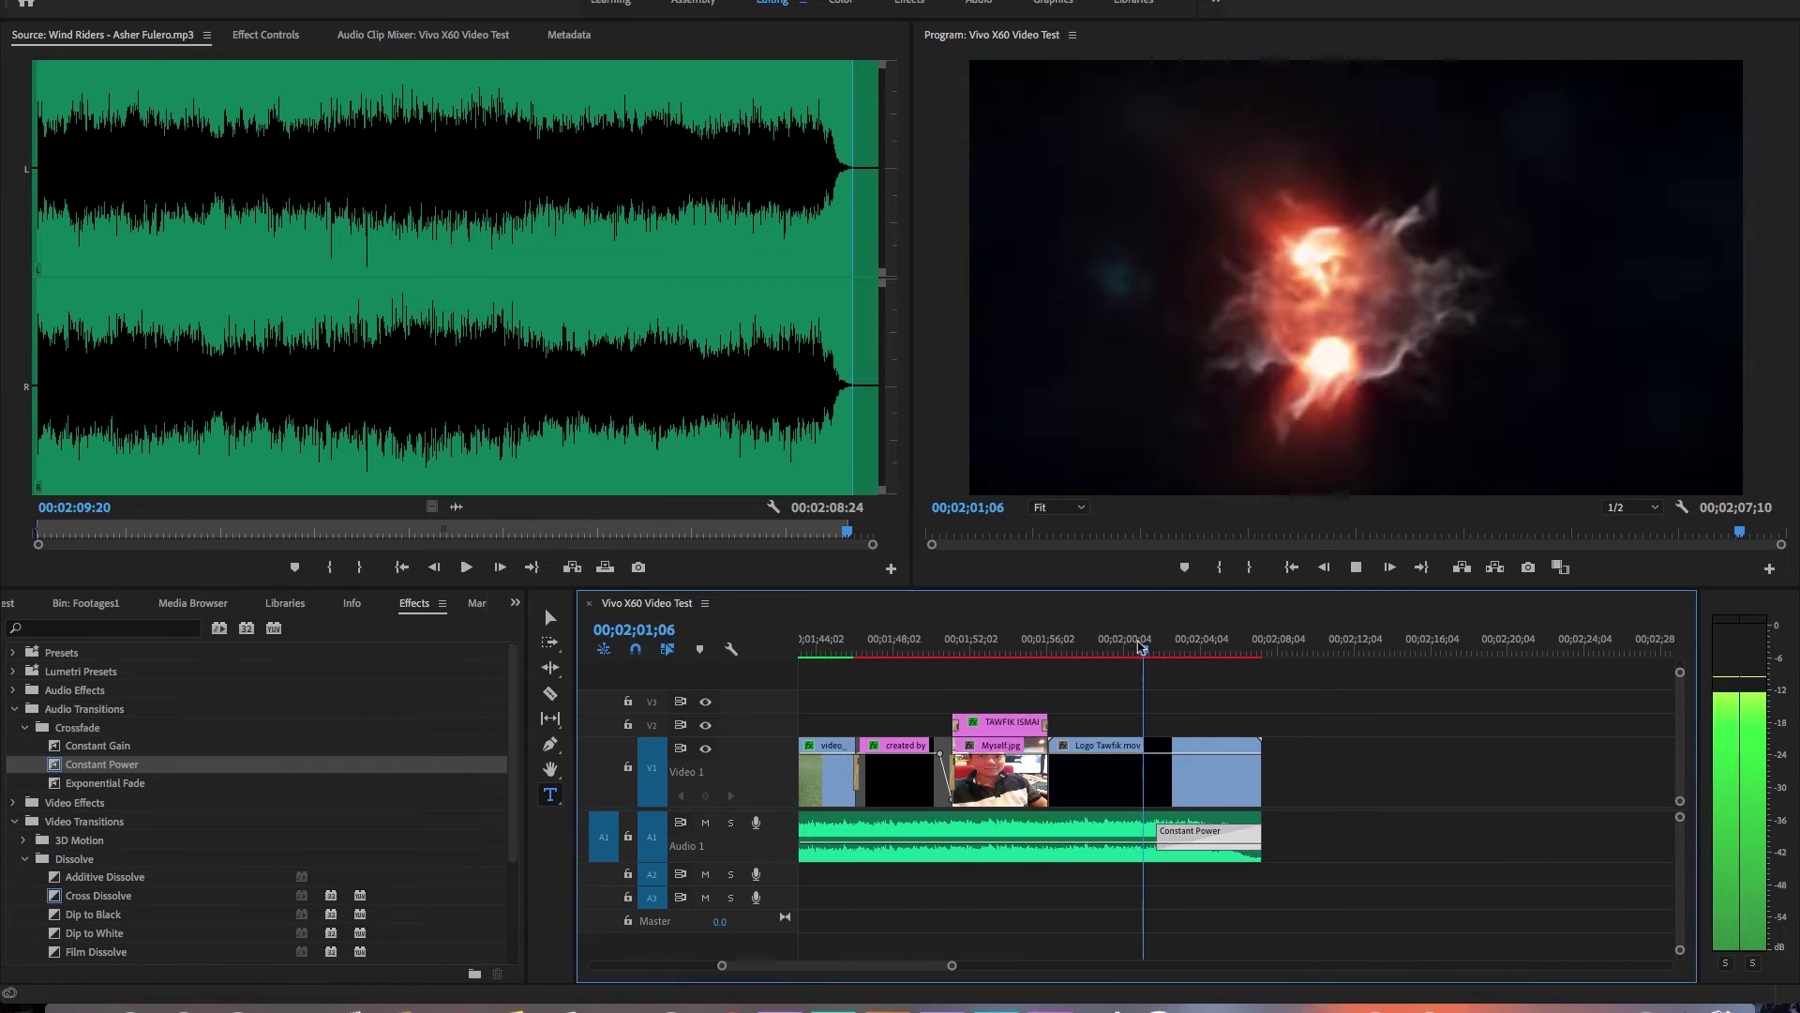
{"action": "key", "text": "space"}
- Apply Dip to White between the closing photo and the logo clip on V1 and set its duration to 10 frames
{"action": "scroll", "coordinate": [1139, 780], "scroll_direction": "down", "scroll_amount": 4}
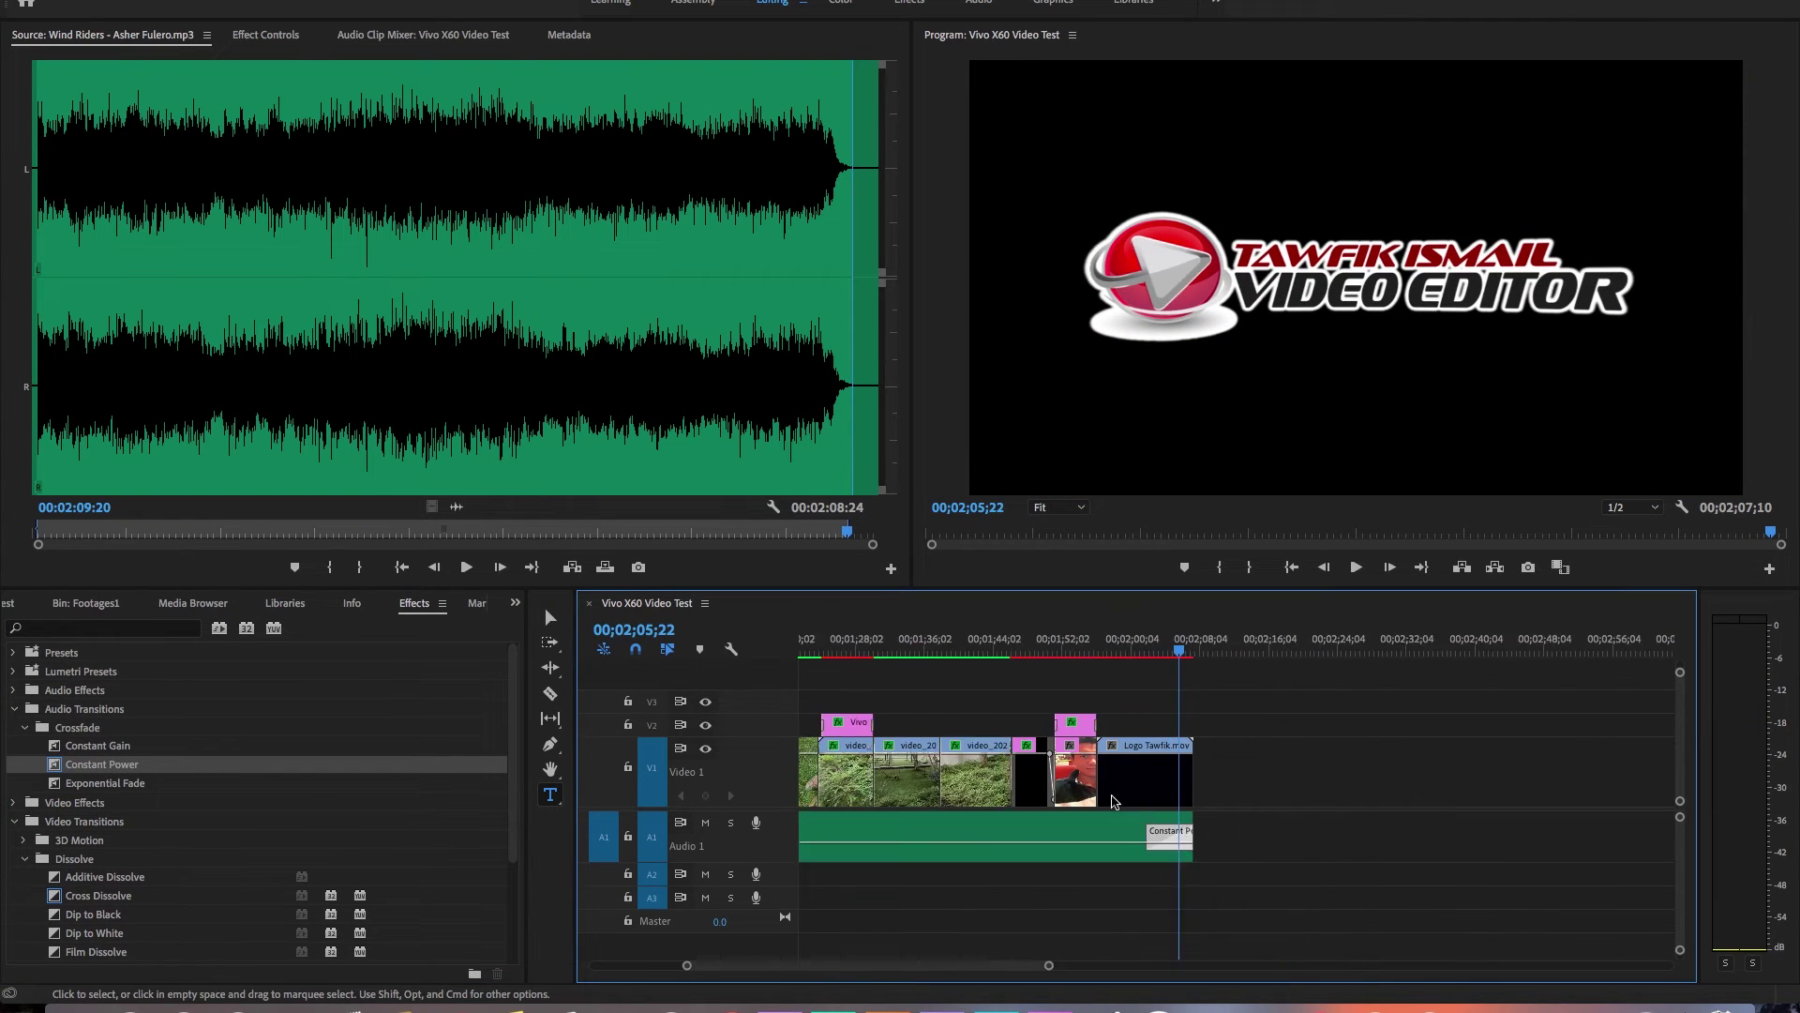
{"action": "scroll", "coordinate": [1113, 802], "scroll_direction": "up", "scroll_amount": 4}
{"action": "left_click_drag", "start_coordinate": [137, 934], "coordinate": [1085, 773]}
{"action": "right_click", "coordinate": [1085, 765]}
{"action": "left_click", "coordinate": [1097, 787]}
{"action": "type", "text": "10"}
{"action": "key", "text": "Return"}
{"action": "scroll", "coordinate": [1088, 776], "scroll_direction": "up", "scroll_amount": 4}
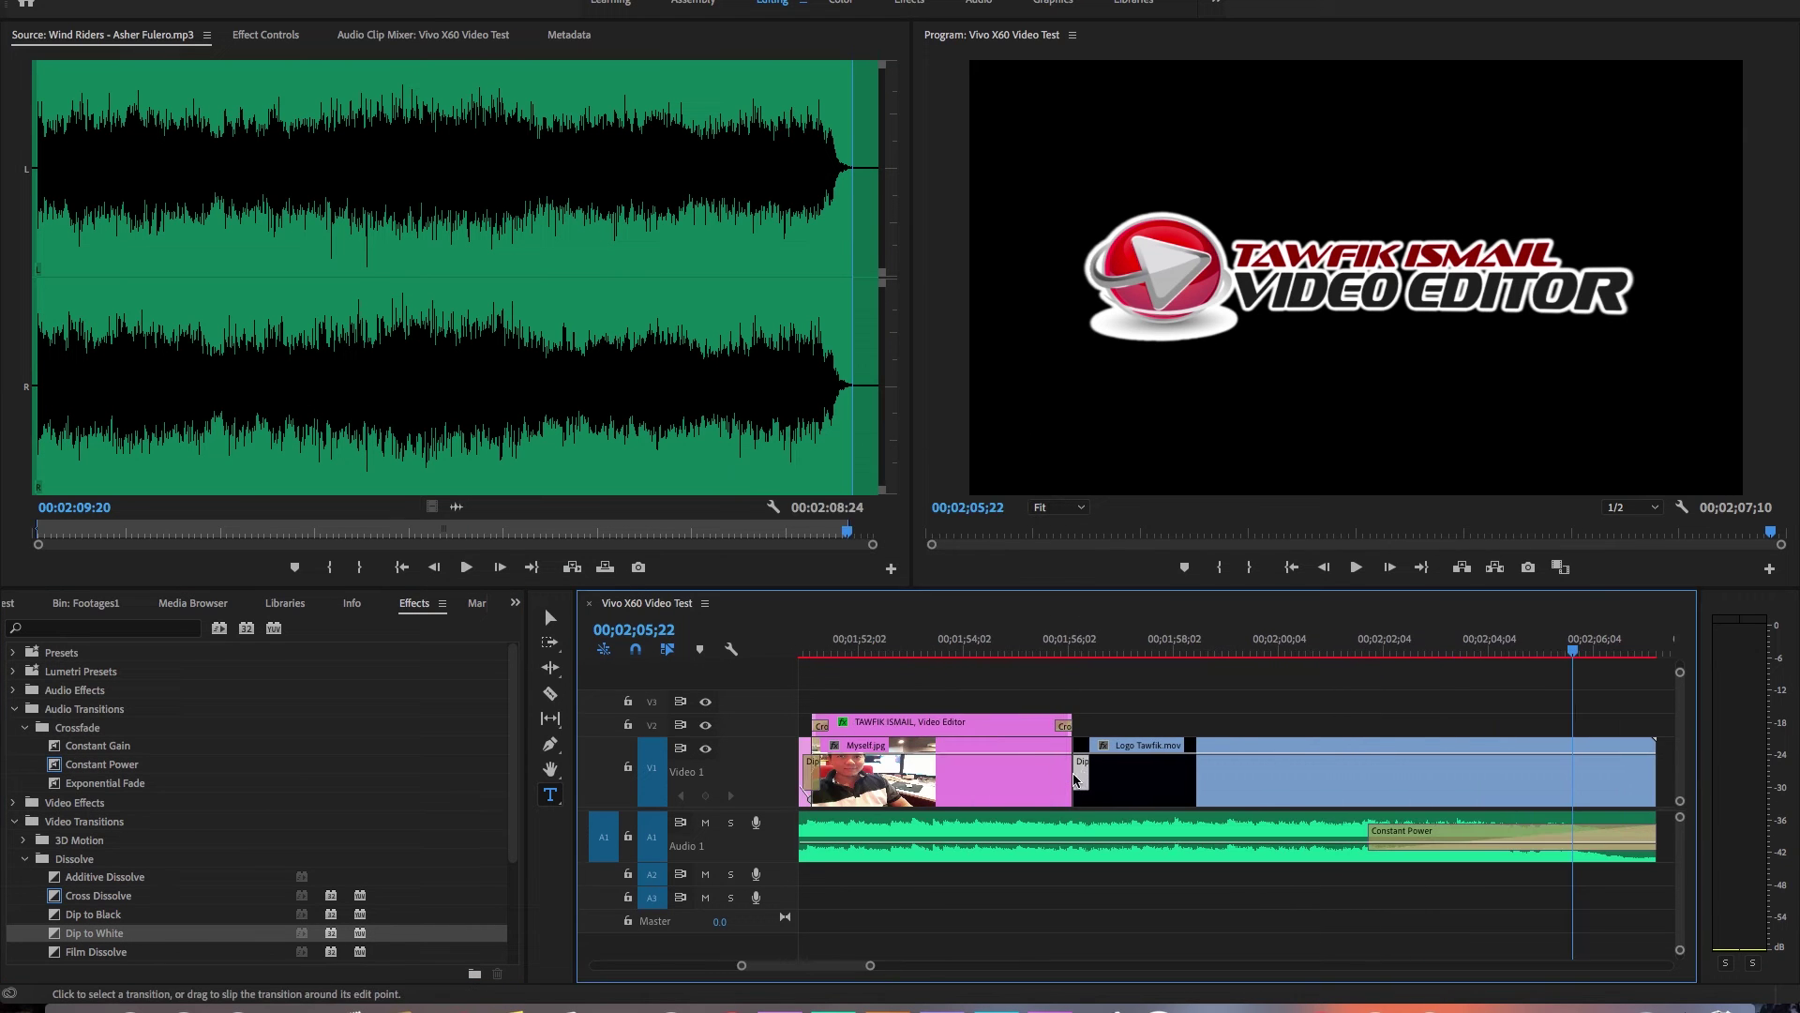
{"action": "left_click", "coordinate": [905, 4]}
{"action": "left_click", "coordinate": [773, 4]}
{"action": "scroll", "coordinate": [976, 796], "scroll_direction": "down", "scroll_amount": 4}
{"action": "left_click_drag", "start_coordinate": [973, 968], "coordinate": [816, 967]}
{"action": "scroll", "coordinate": [972, 909], "scroll_direction": "down", "scroll_amount": 4}
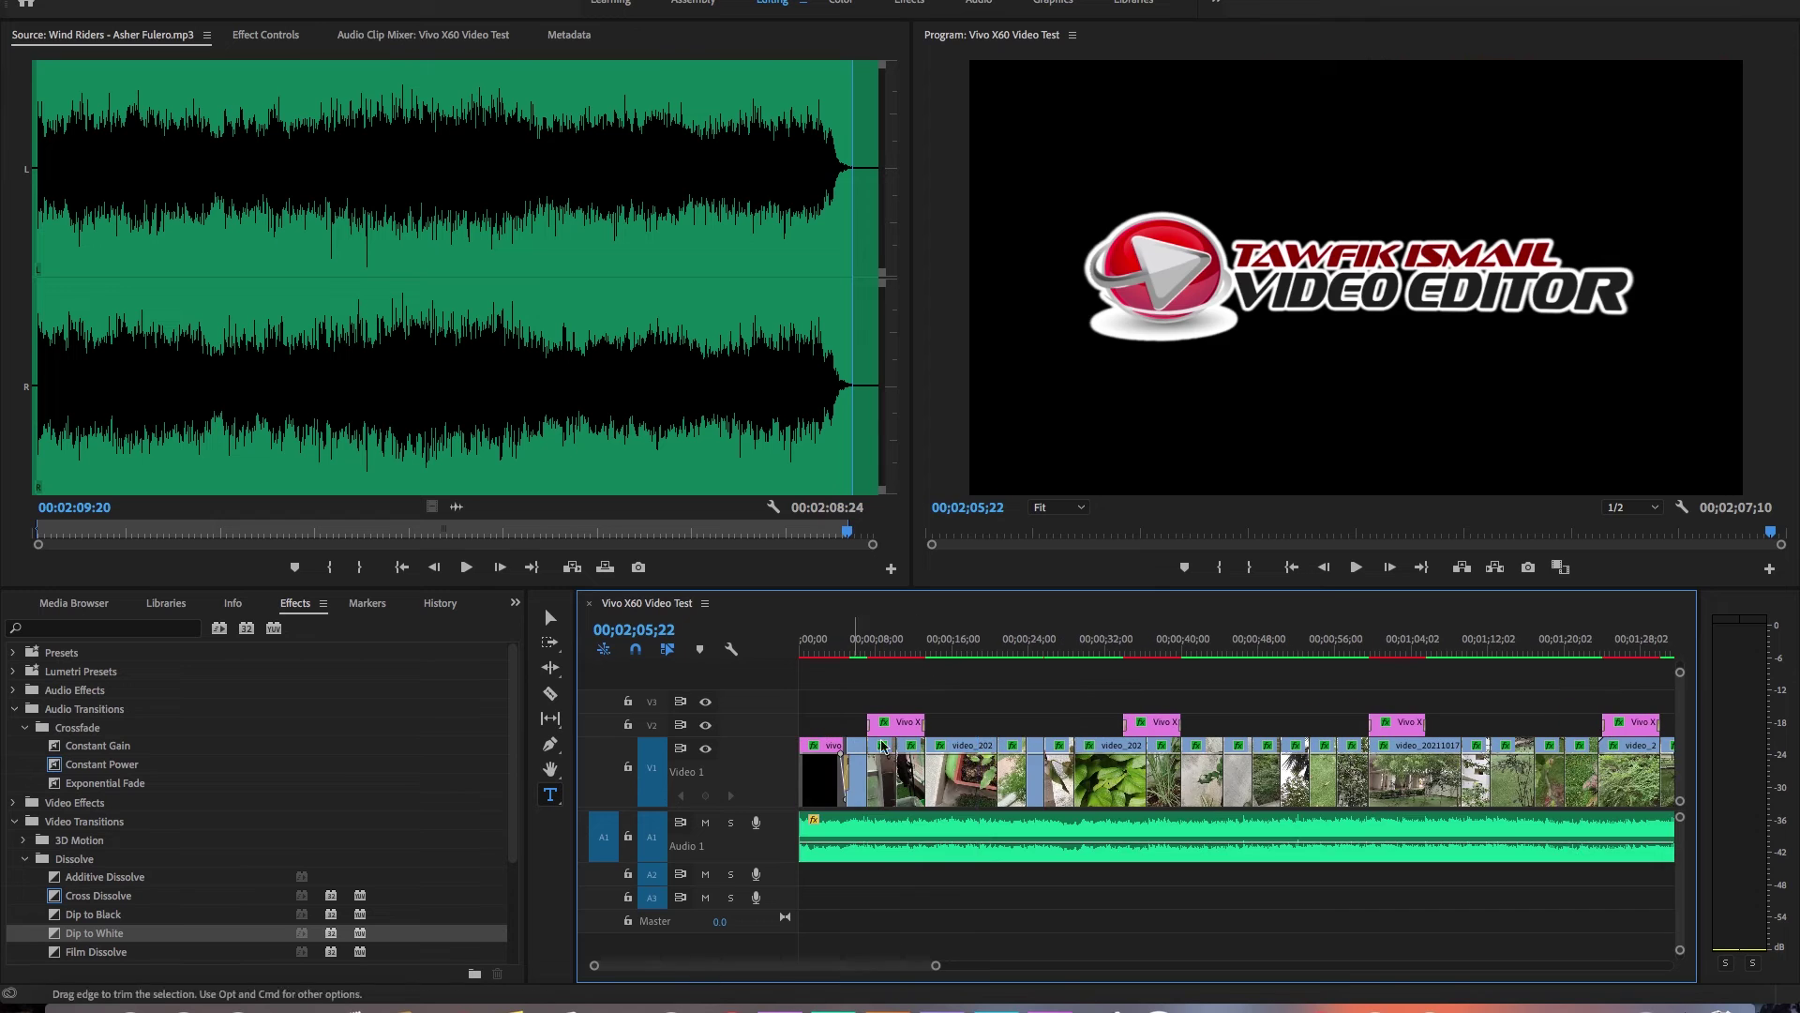
- Save the project and move the playhead to the large green leaf clip at about 00;00;32;03
{"action": "left_click", "coordinate": [977, 645]}
{"action": "key", "text": "super+s"}
{"action": "scroll", "coordinate": [974, 749], "scroll_direction": "down", "scroll_amount": 2}
{"action": "scroll", "coordinate": [976, 747], "scroll_direction": "down", "scroll_amount": 1}
{"action": "left_click", "coordinate": [1001, 649]}
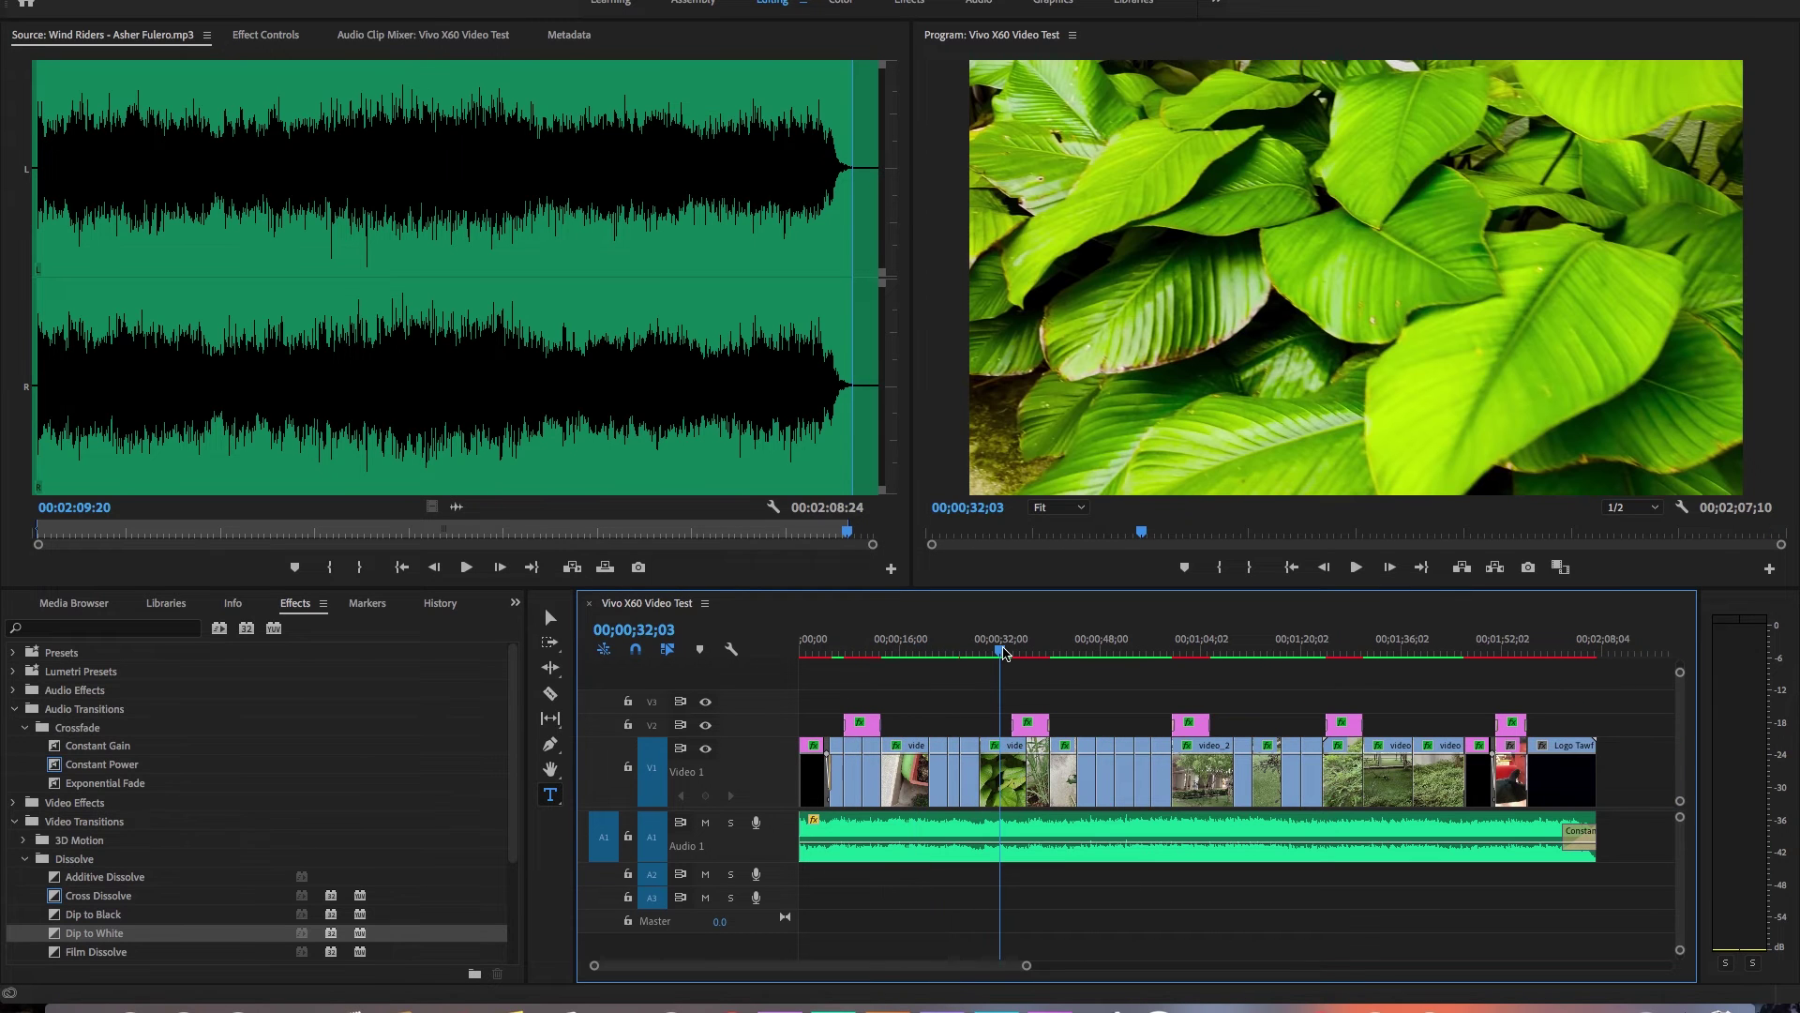
- Open the export settings for the sequence and choose the Mobile Device 1080p HD preset
{"action": "key", "text": "super+m"}
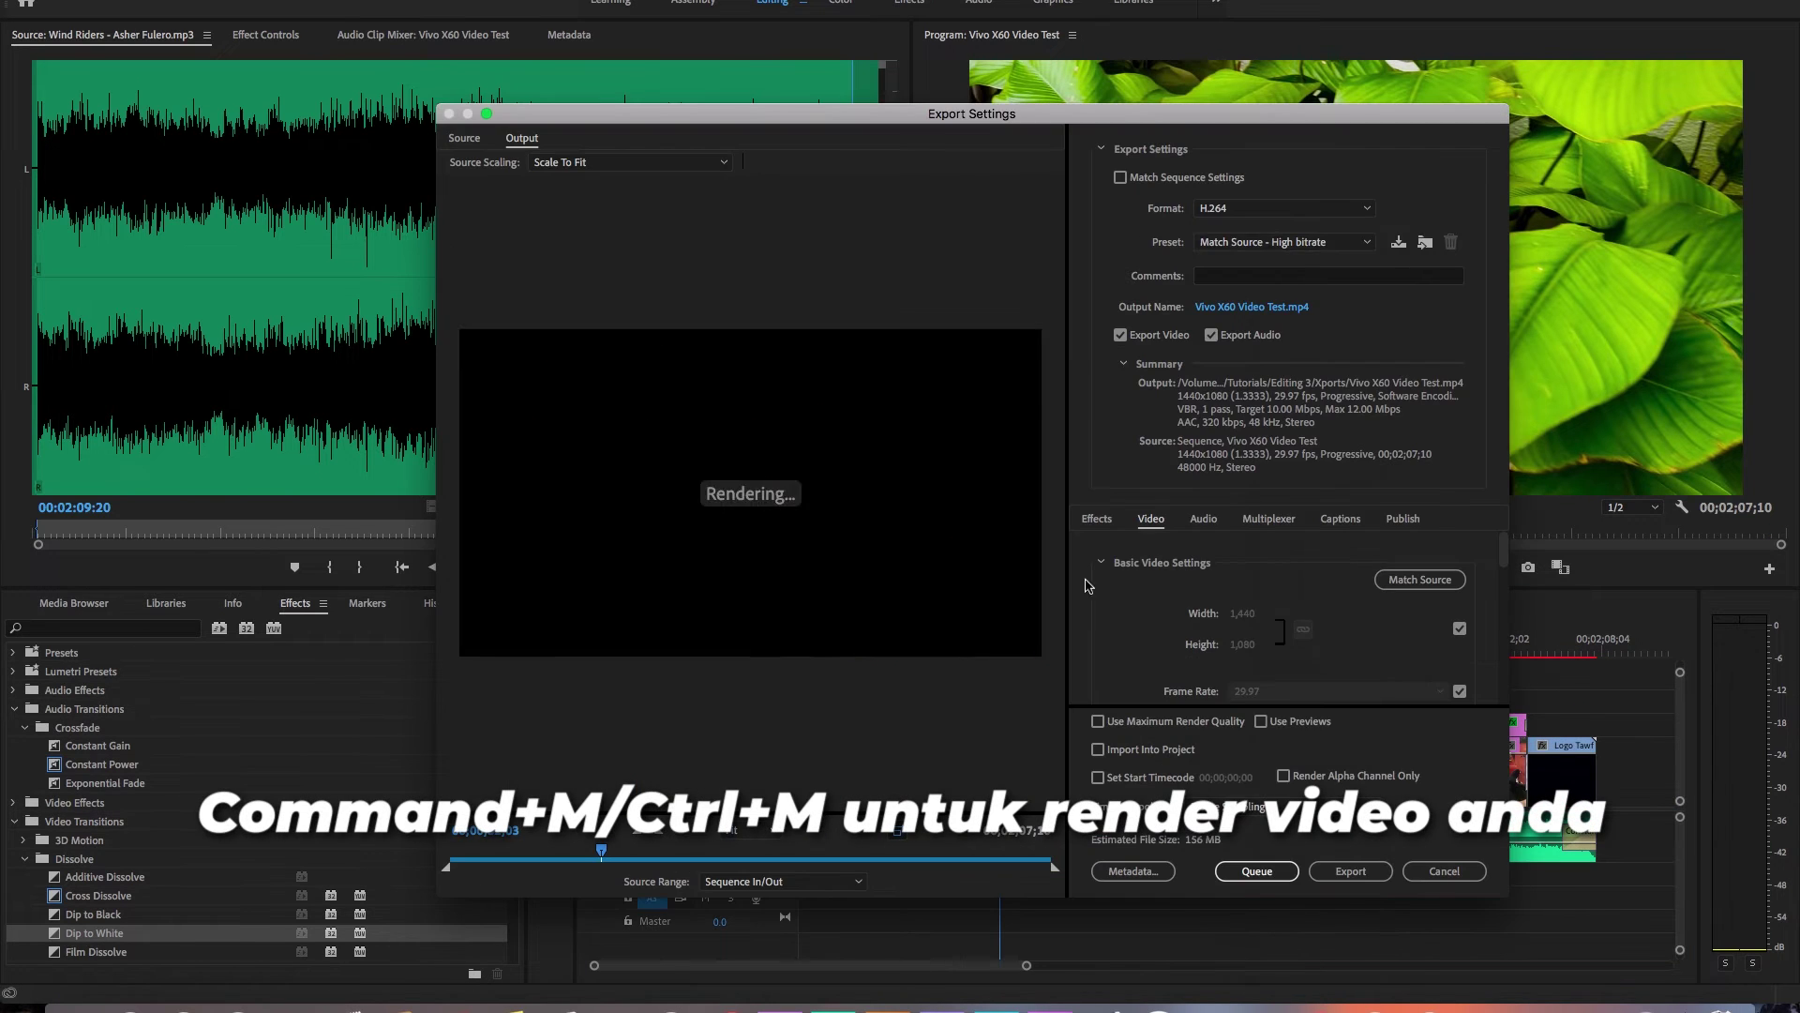
{"action": "left_click", "coordinate": [1283, 242]}
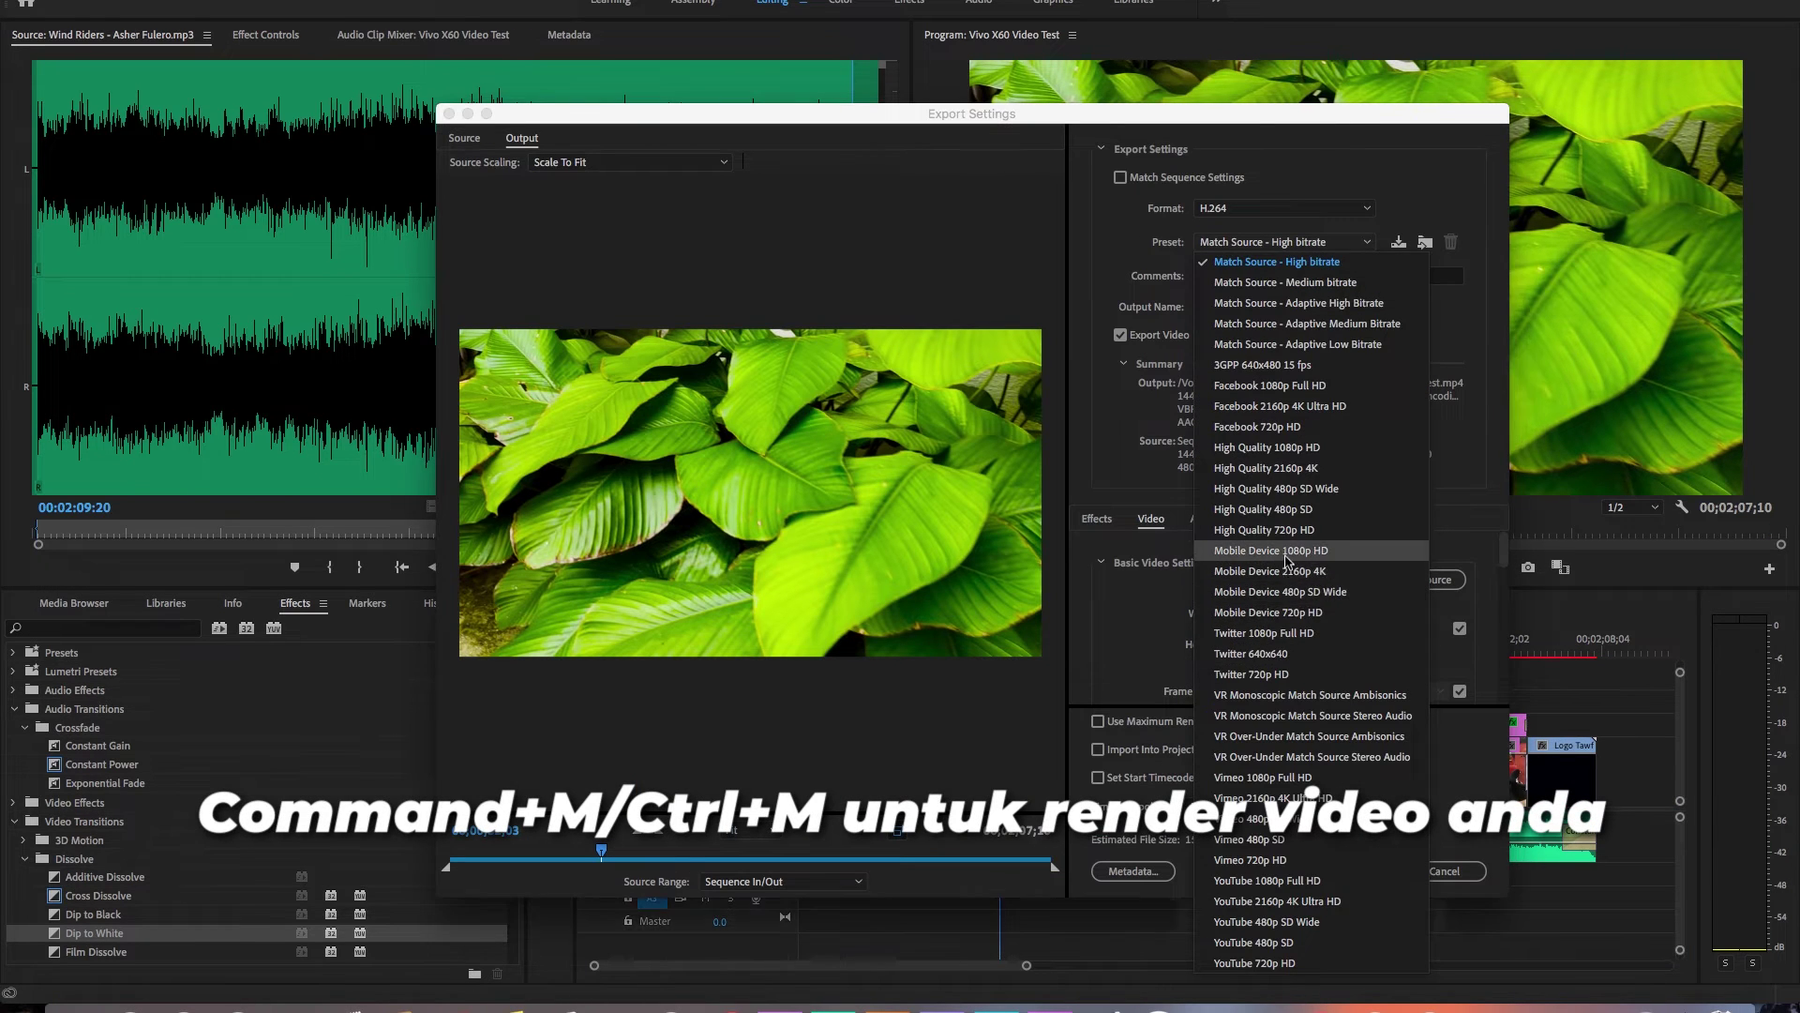
{"action": "left_click", "coordinate": [1271, 550]}
- Set the export location to a new folder named Xports inside the Vivo X60 Video Test folder
{"action": "left_click", "coordinate": [1252, 307]}
{"action": "left_click", "coordinate": [785, 555]}
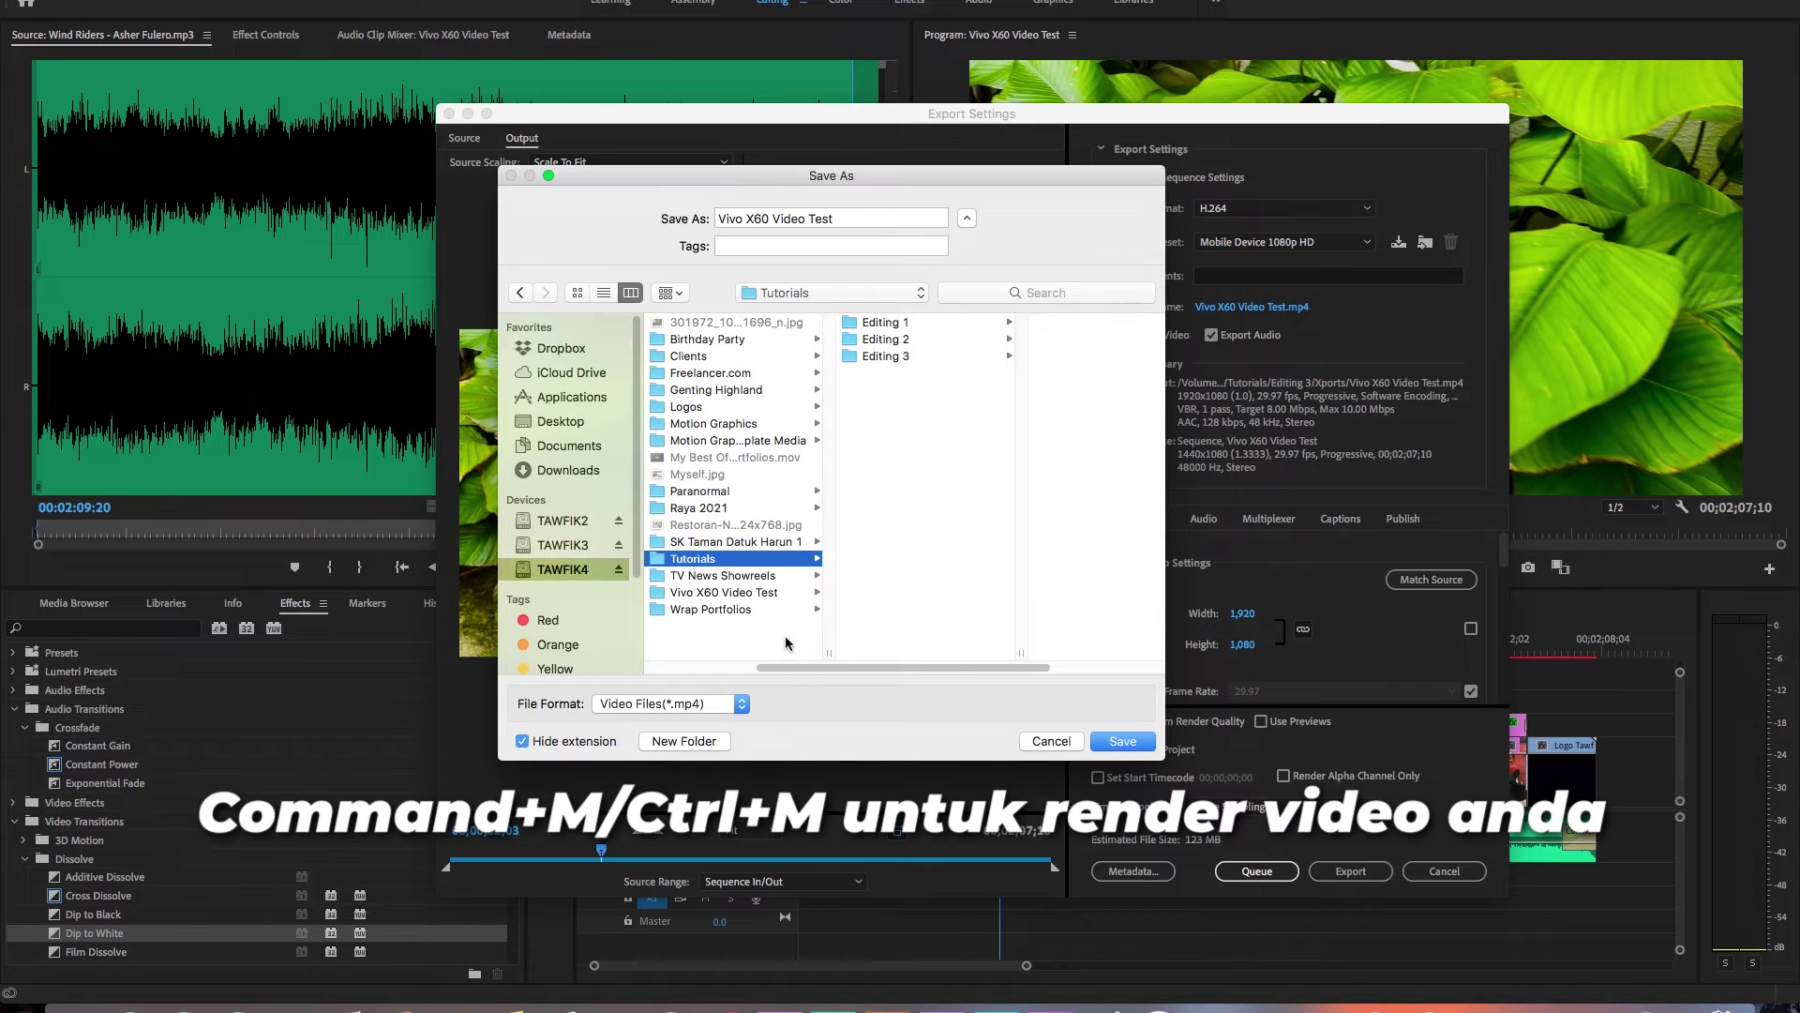
{"action": "left_click", "coordinate": [784, 644]}
{"action": "left_click", "coordinate": [897, 592]}
{"action": "left_click", "coordinate": [695, 742]}
{"action": "type", "text": "Xports"}
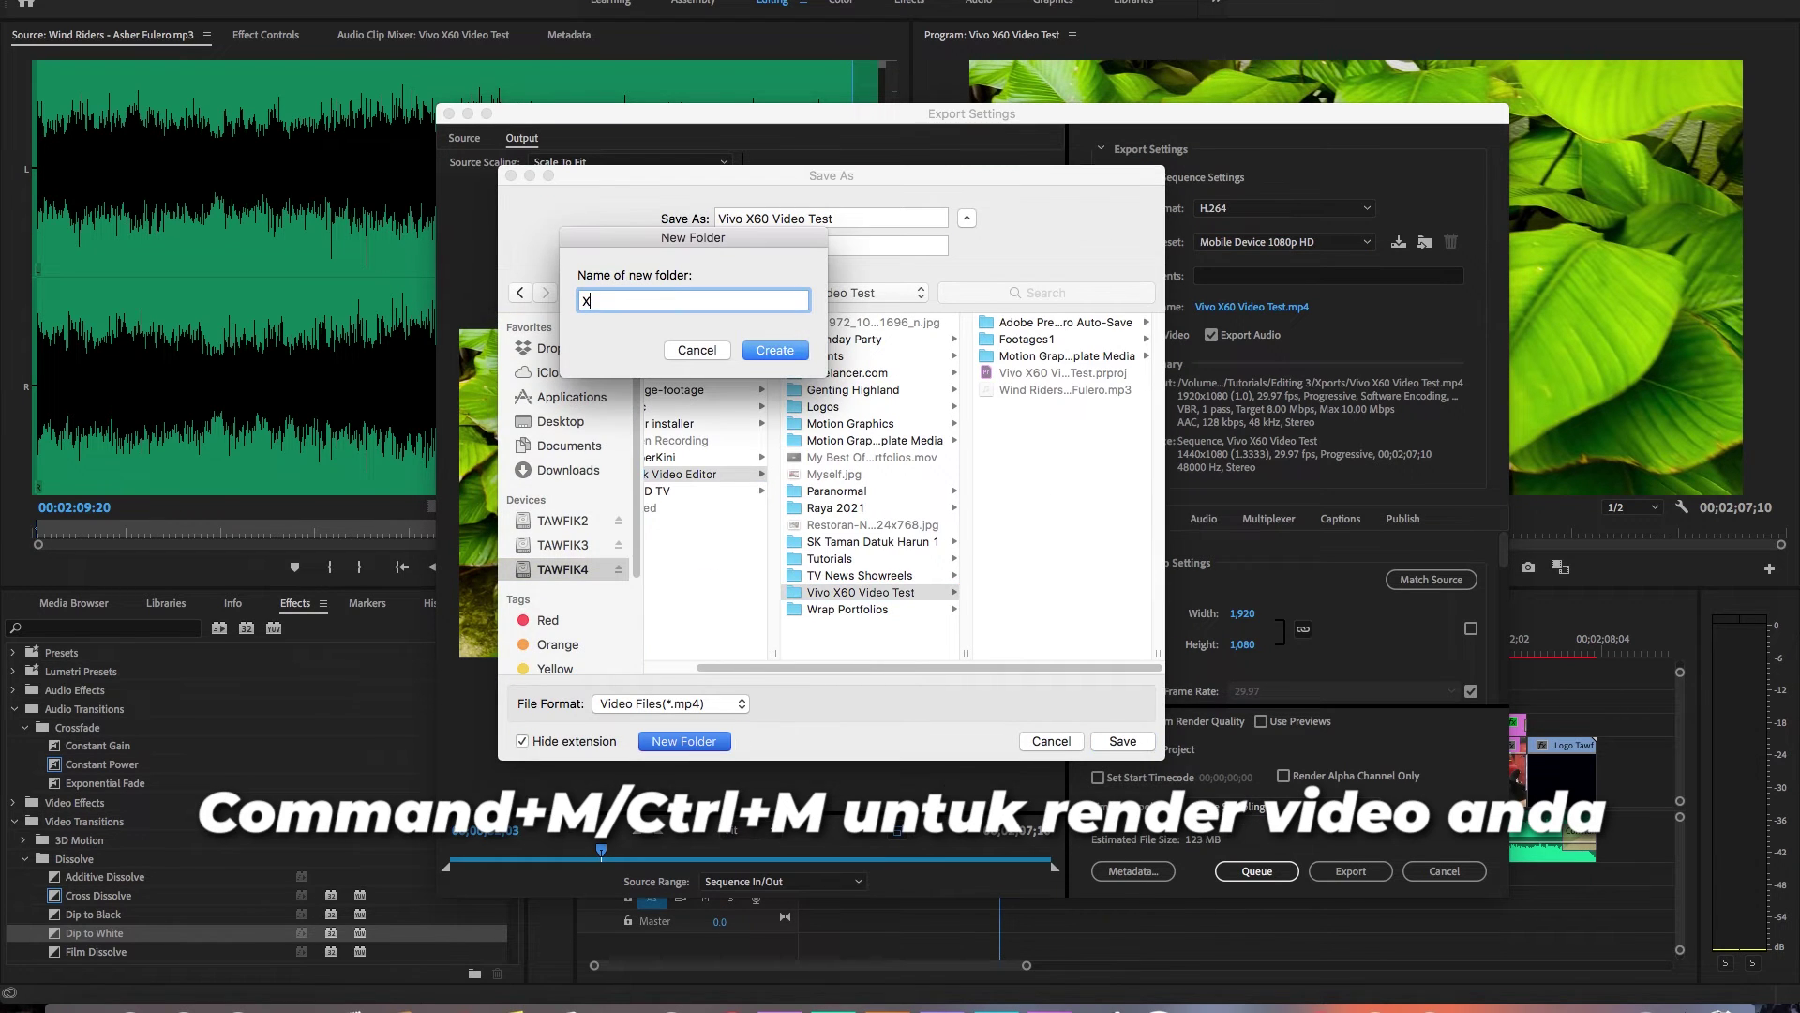
{"action": "left_click", "coordinate": [783, 351]}
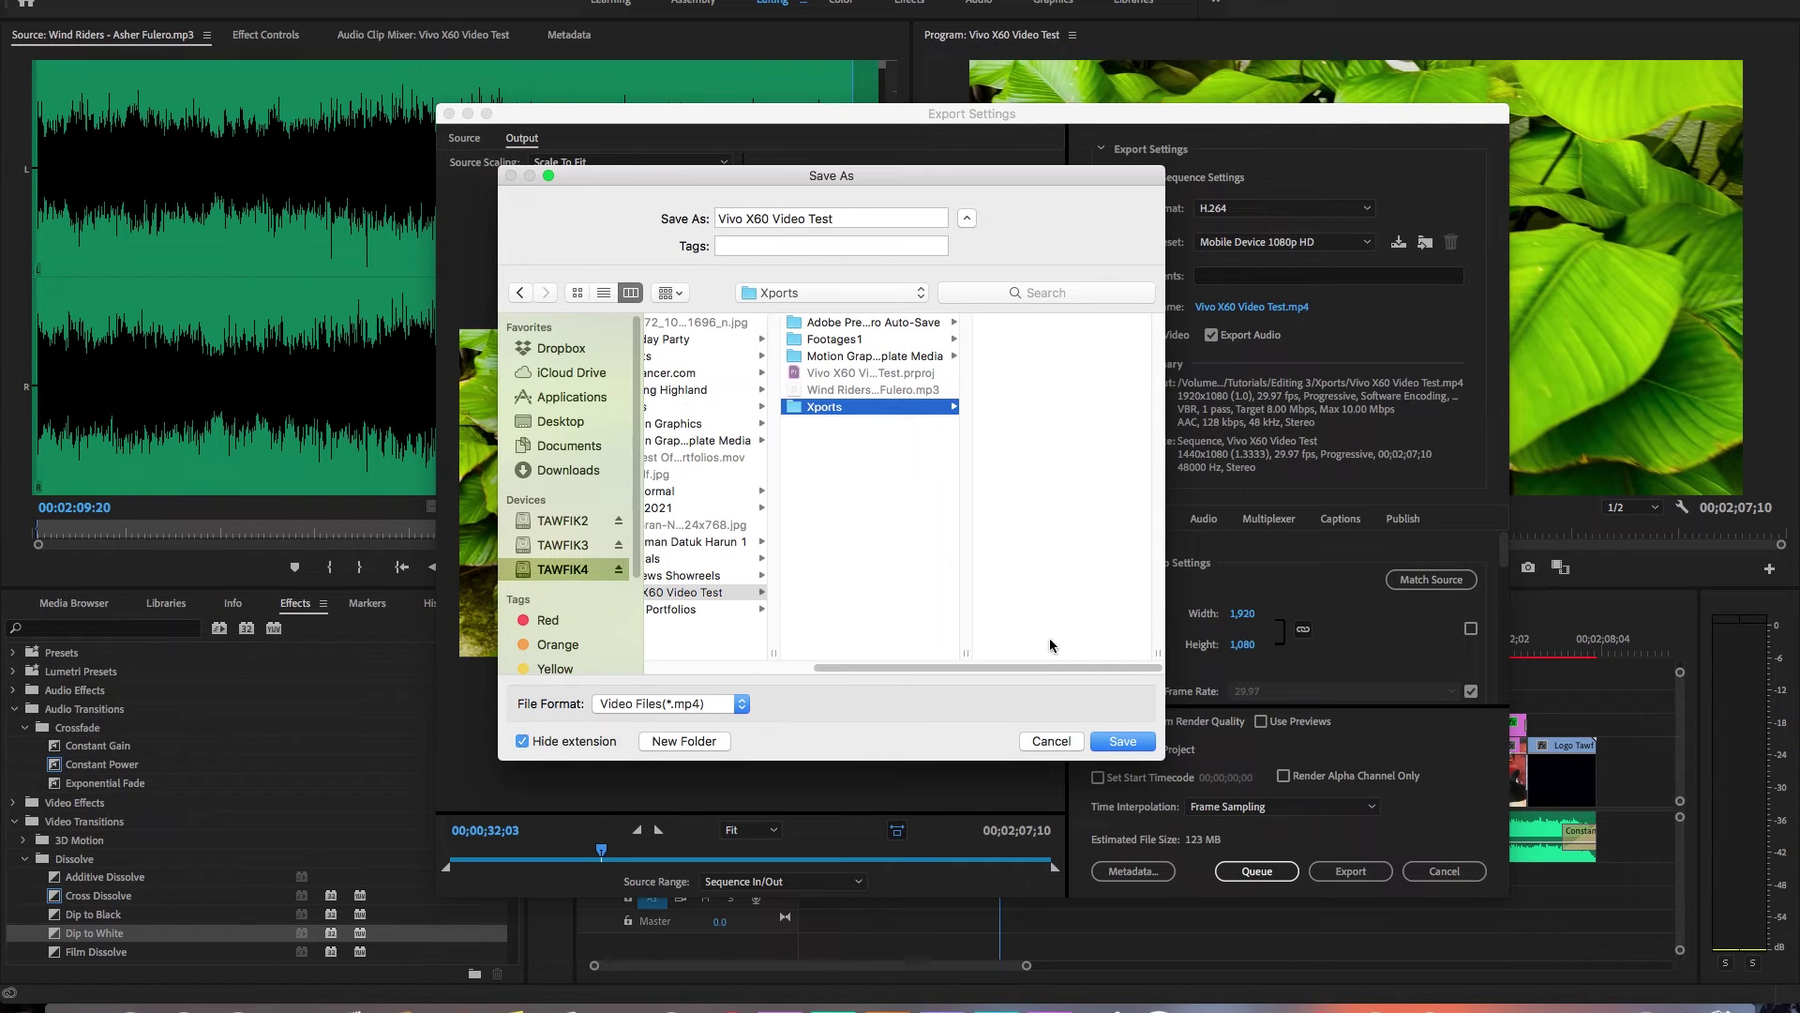
- Name the output file Vivo X60 Smartphone Video Test, save it in Xports and start the export
{"action": "left_click", "coordinate": [775, 218]}
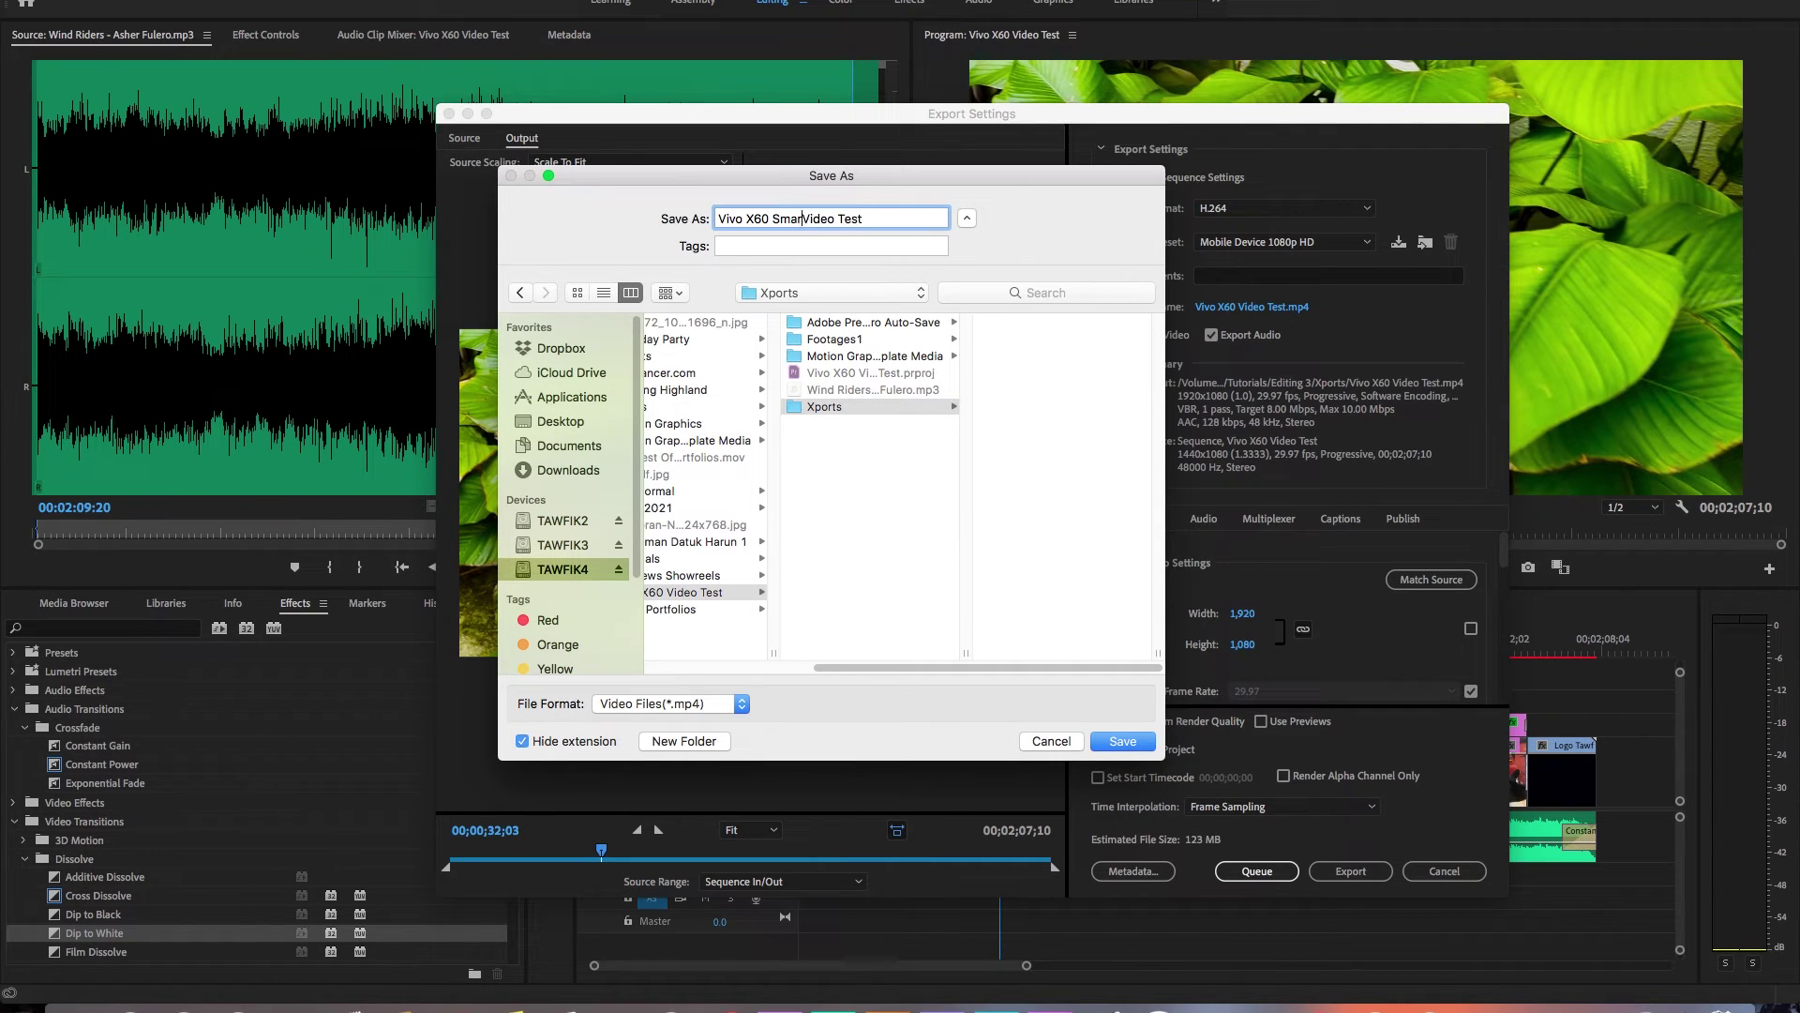
{"action": "left_click", "coordinate": [1123, 743]}
{"action": "left_click", "coordinate": [1338, 875]}
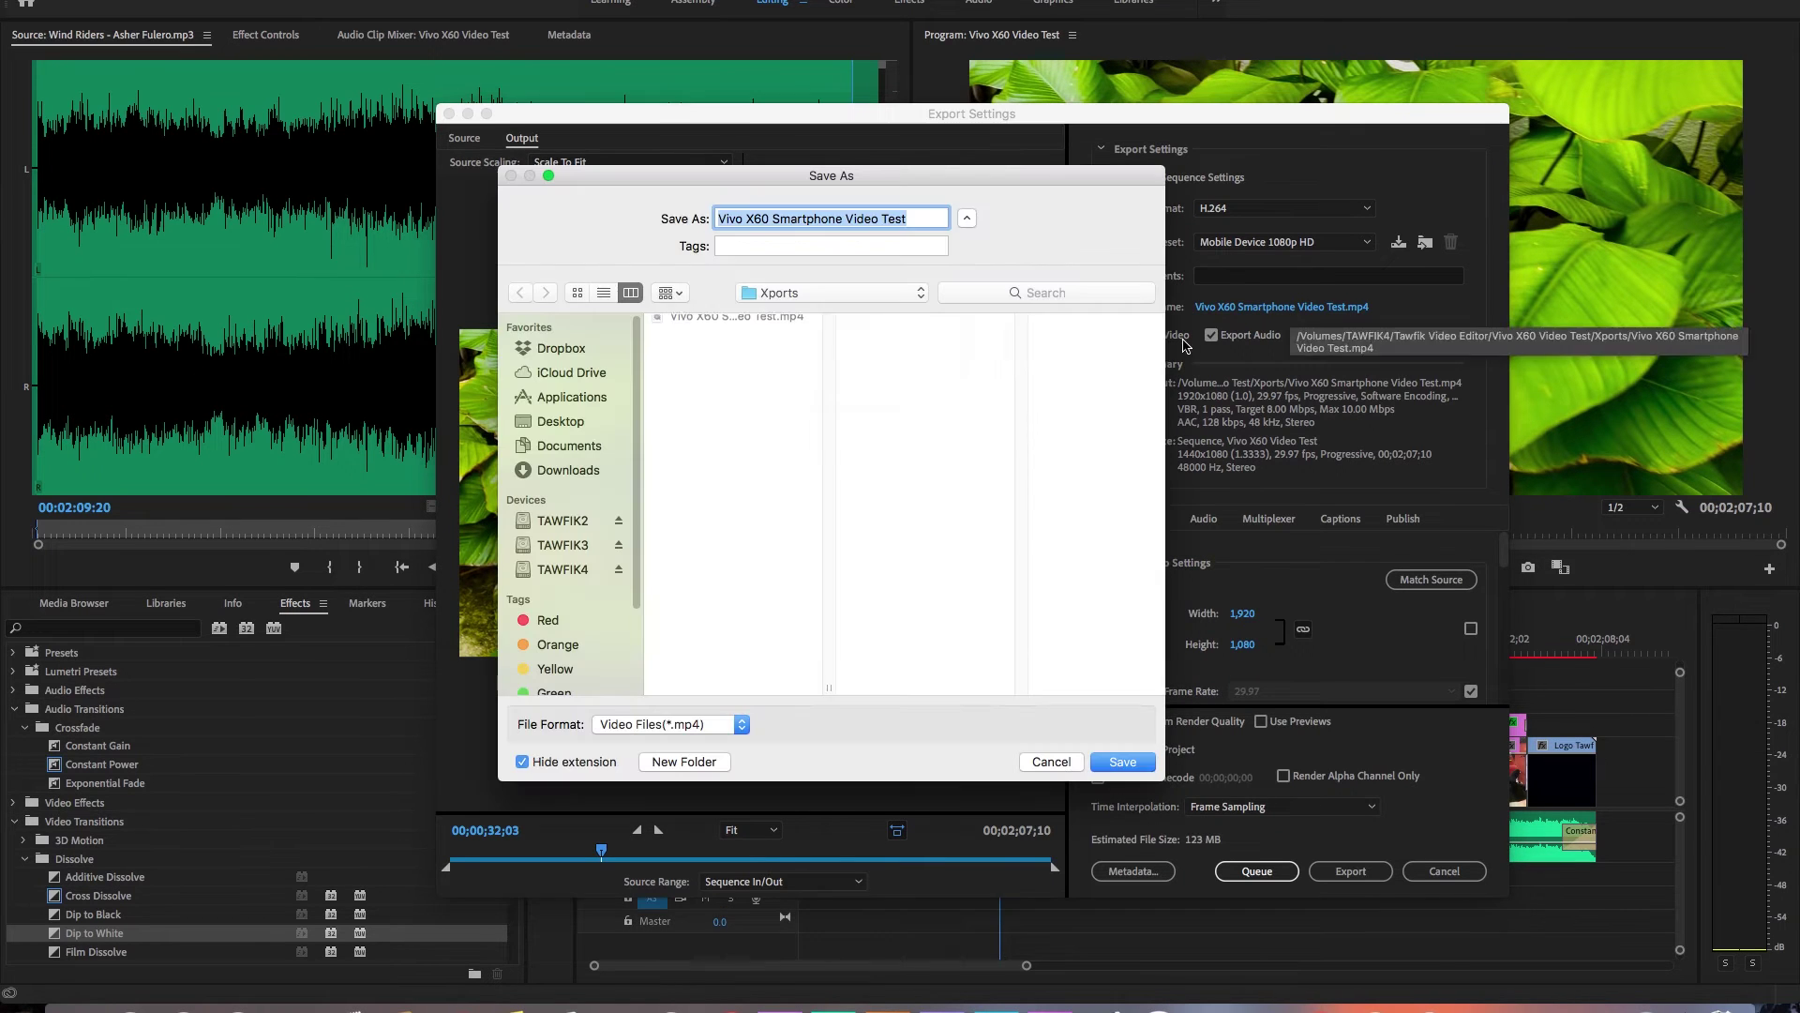
- Change the output name to Vivo X60 Video Test in the Xports folder and try to export the sequence
{"action": "right_click", "coordinate": [791, 323]}
{"action": "right_click", "coordinate": [698, 326]}
{"action": "left_click", "coordinate": [697, 328]}
{"action": "right_click", "coordinate": [695, 329]}
{"action": "left_click", "coordinate": [717, 348]}
{"action": "left_click", "coordinate": [775, 218]}
{"action": "left_click_drag", "start_coordinate": [775, 217], "coordinate": [848, 217]}
{"action": "key", "text": "BackSpace"}
{"action": "left_click", "coordinate": [1122, 761]}
{"action": "left_click", "coordinate": [1351, 871]}
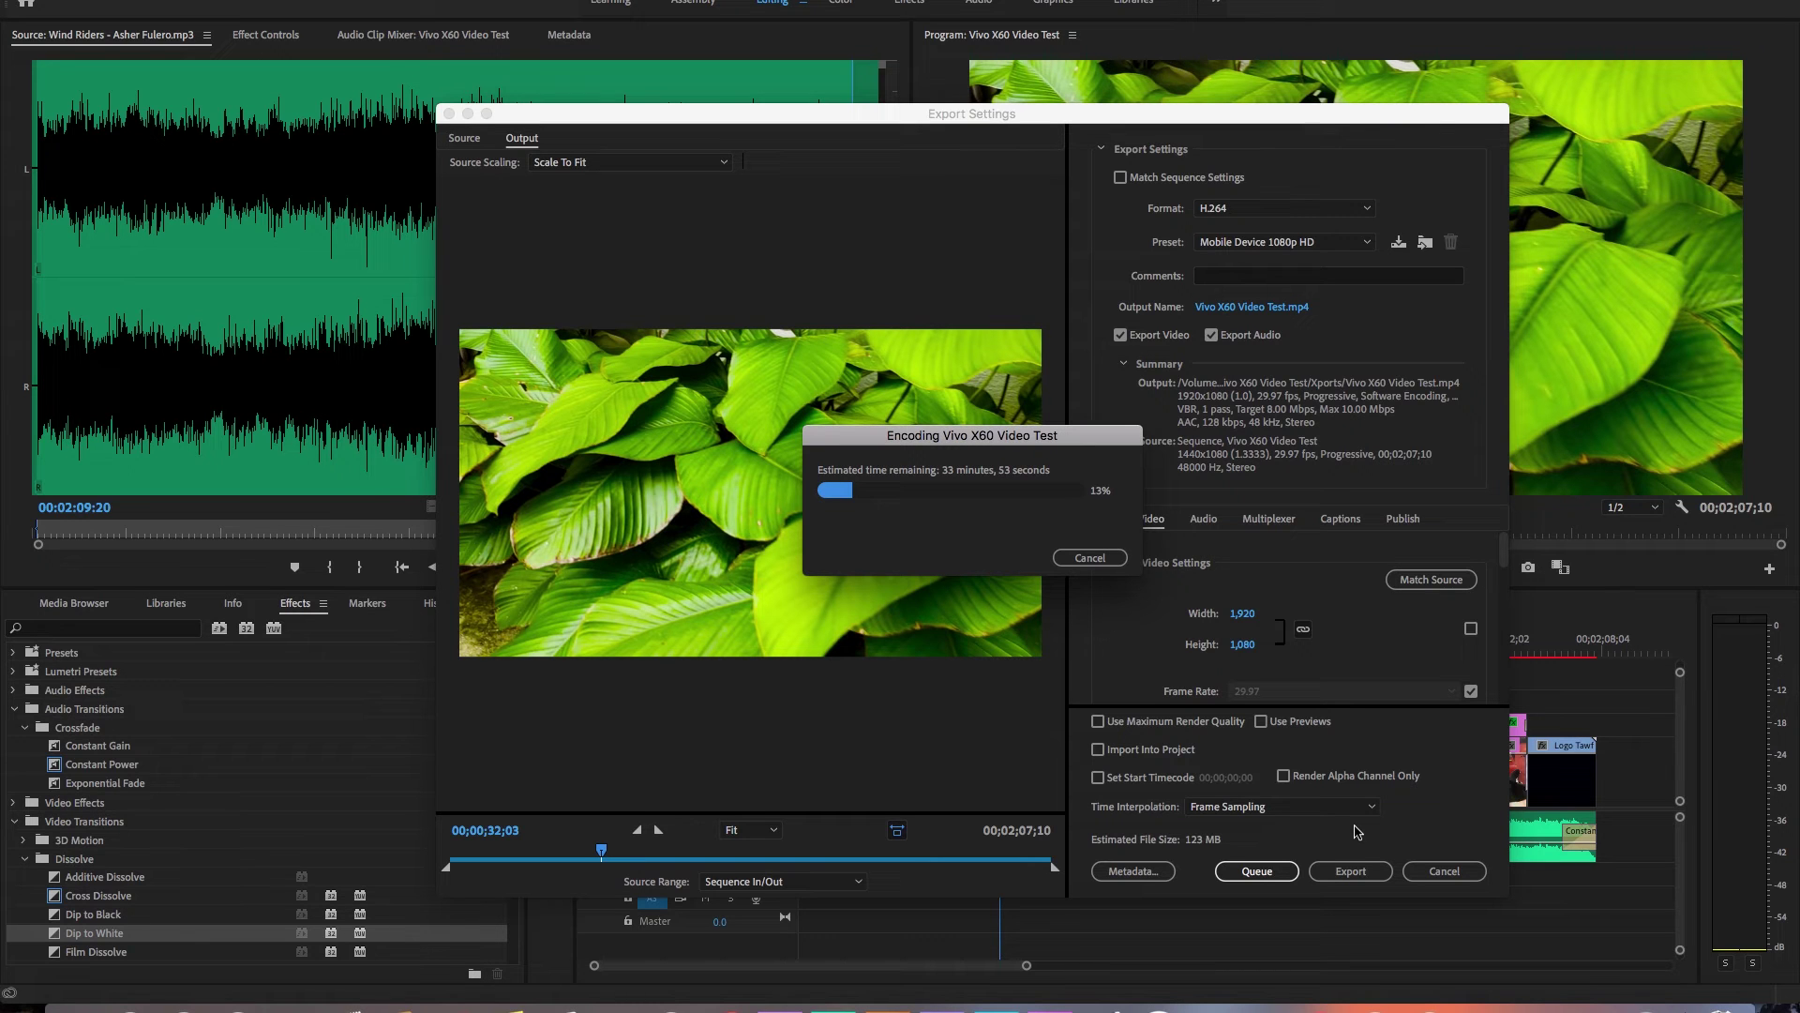
{"action": "left_click", "coordinate": [1450, 878]}
- Mark the In point at the start of the sequence and the Out point at the end of the logo clip
{"action": "key", "text": "Home"}
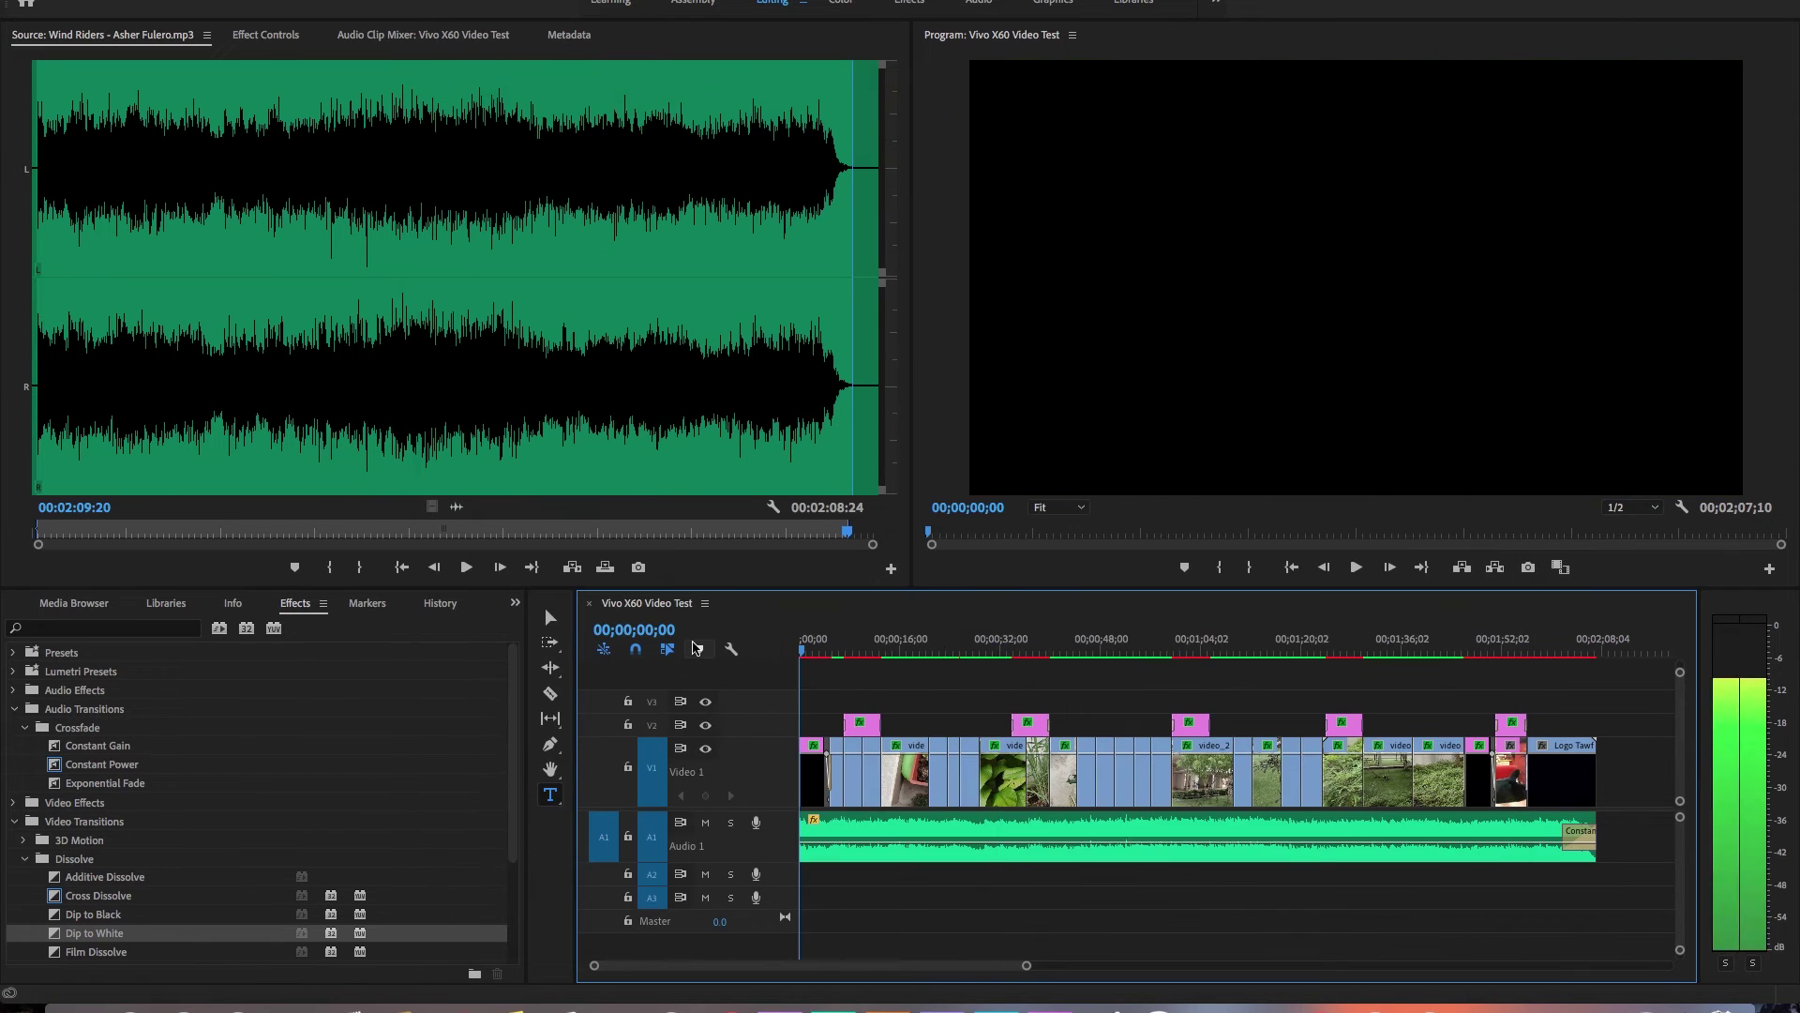
{"action": "key", "text": "i"}
{"action": "left_click", "coordinate": [1579, 647]}
{"action": "key", "text": "Down"}
{"action": "key", "text": "o"}
- Reopen the export settings for the marked range and select the Mobile Device 1080p HD preset
{"action": "key", "text": "super+m"}
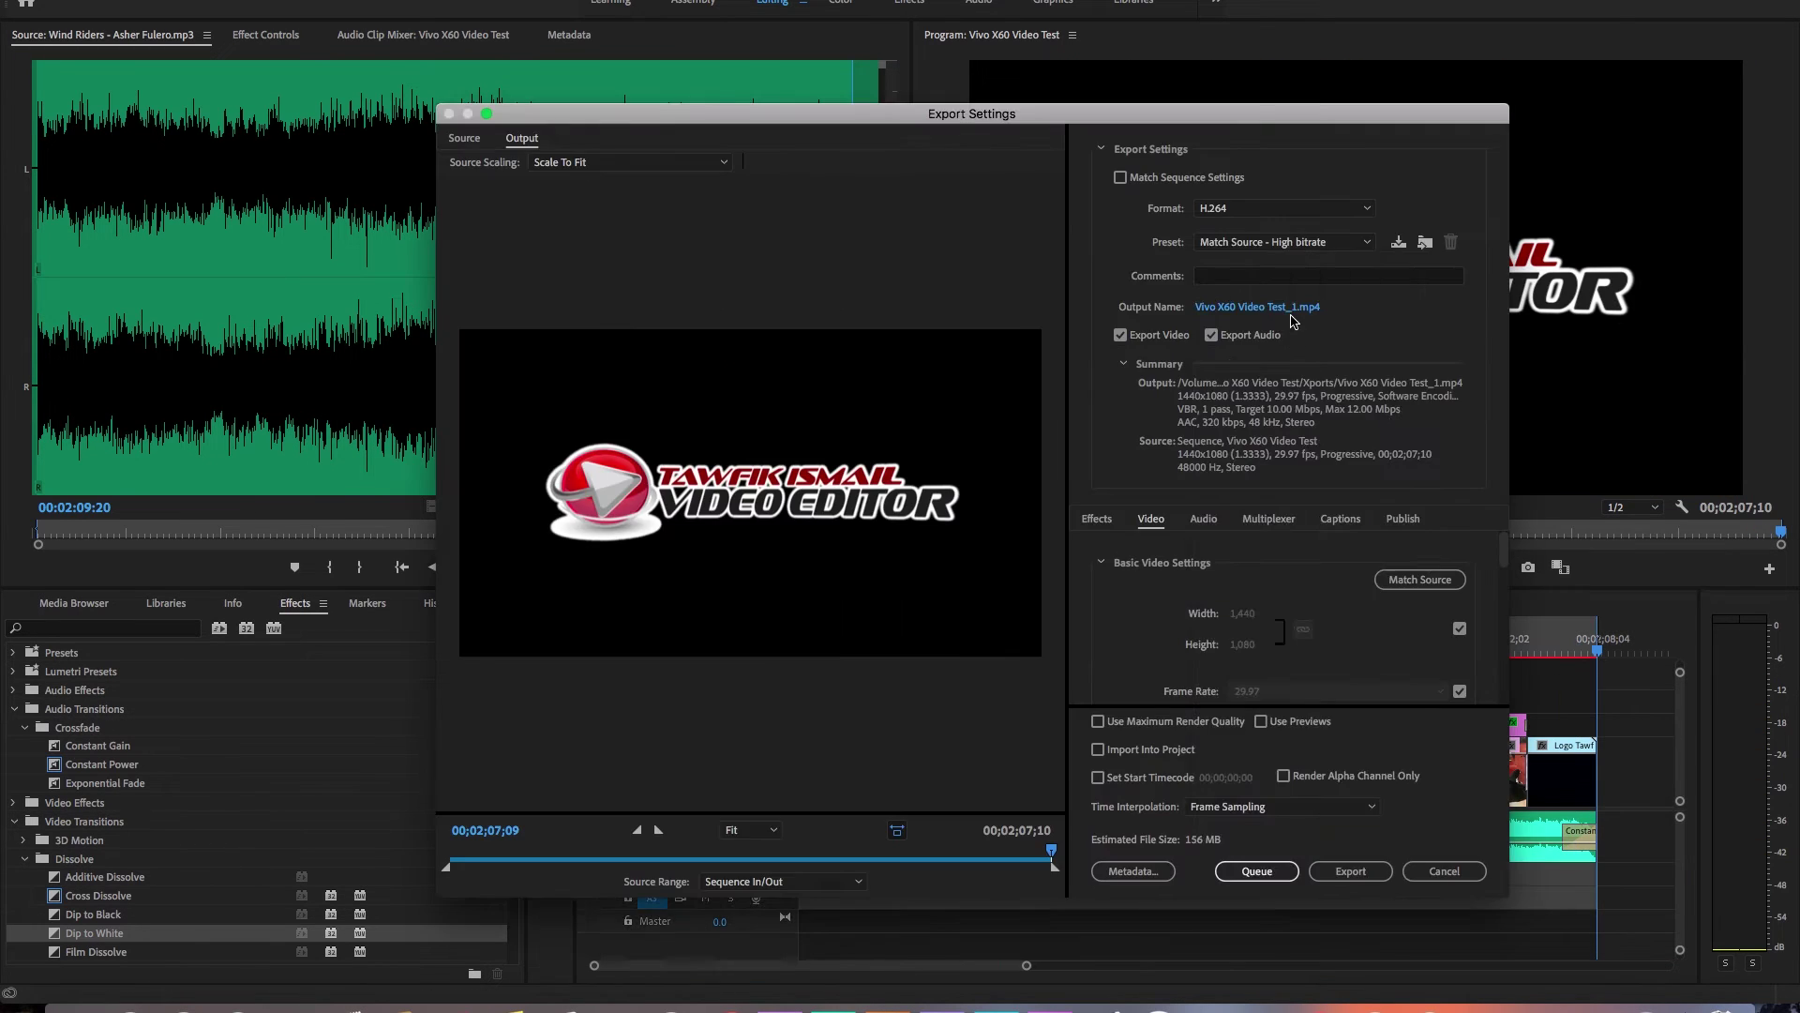
{"action": "left_click", "coordinate": [1283, 242]}
{"action": "left_click", "coordinate": [1280, 552]}
- Set the output to Vivo X60 Video Test.mp4 in Xports and export the video, replacing the existing file
{"action": "left_click", "coordinate": [1258, 307]}
{"action": "left_click", "coordinate": [784, 330]}
{"action": "left_click", "coordinate": [1125, 783]}
{"action": "left_click", "coordinate": [984, 297]}
{"action": "left_click", "coordinate": [1353, 872]}
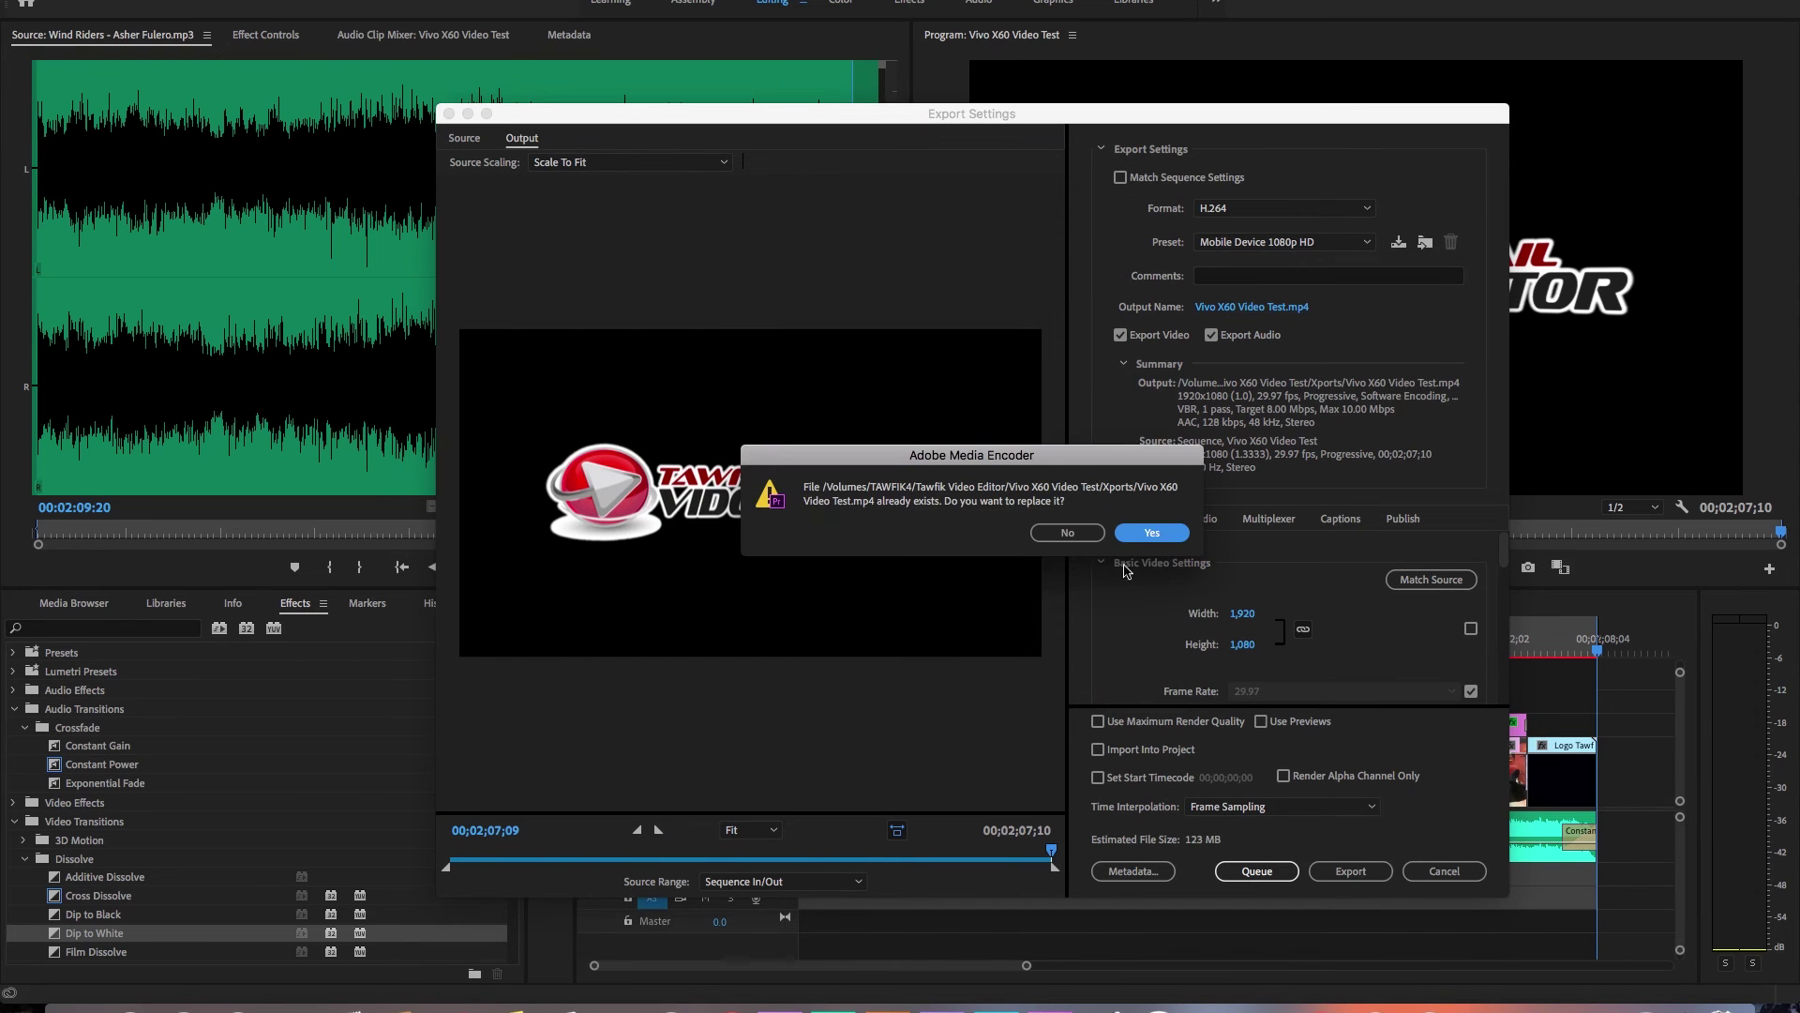
{"action": "left_click", "coordinate": [1150, 532]}
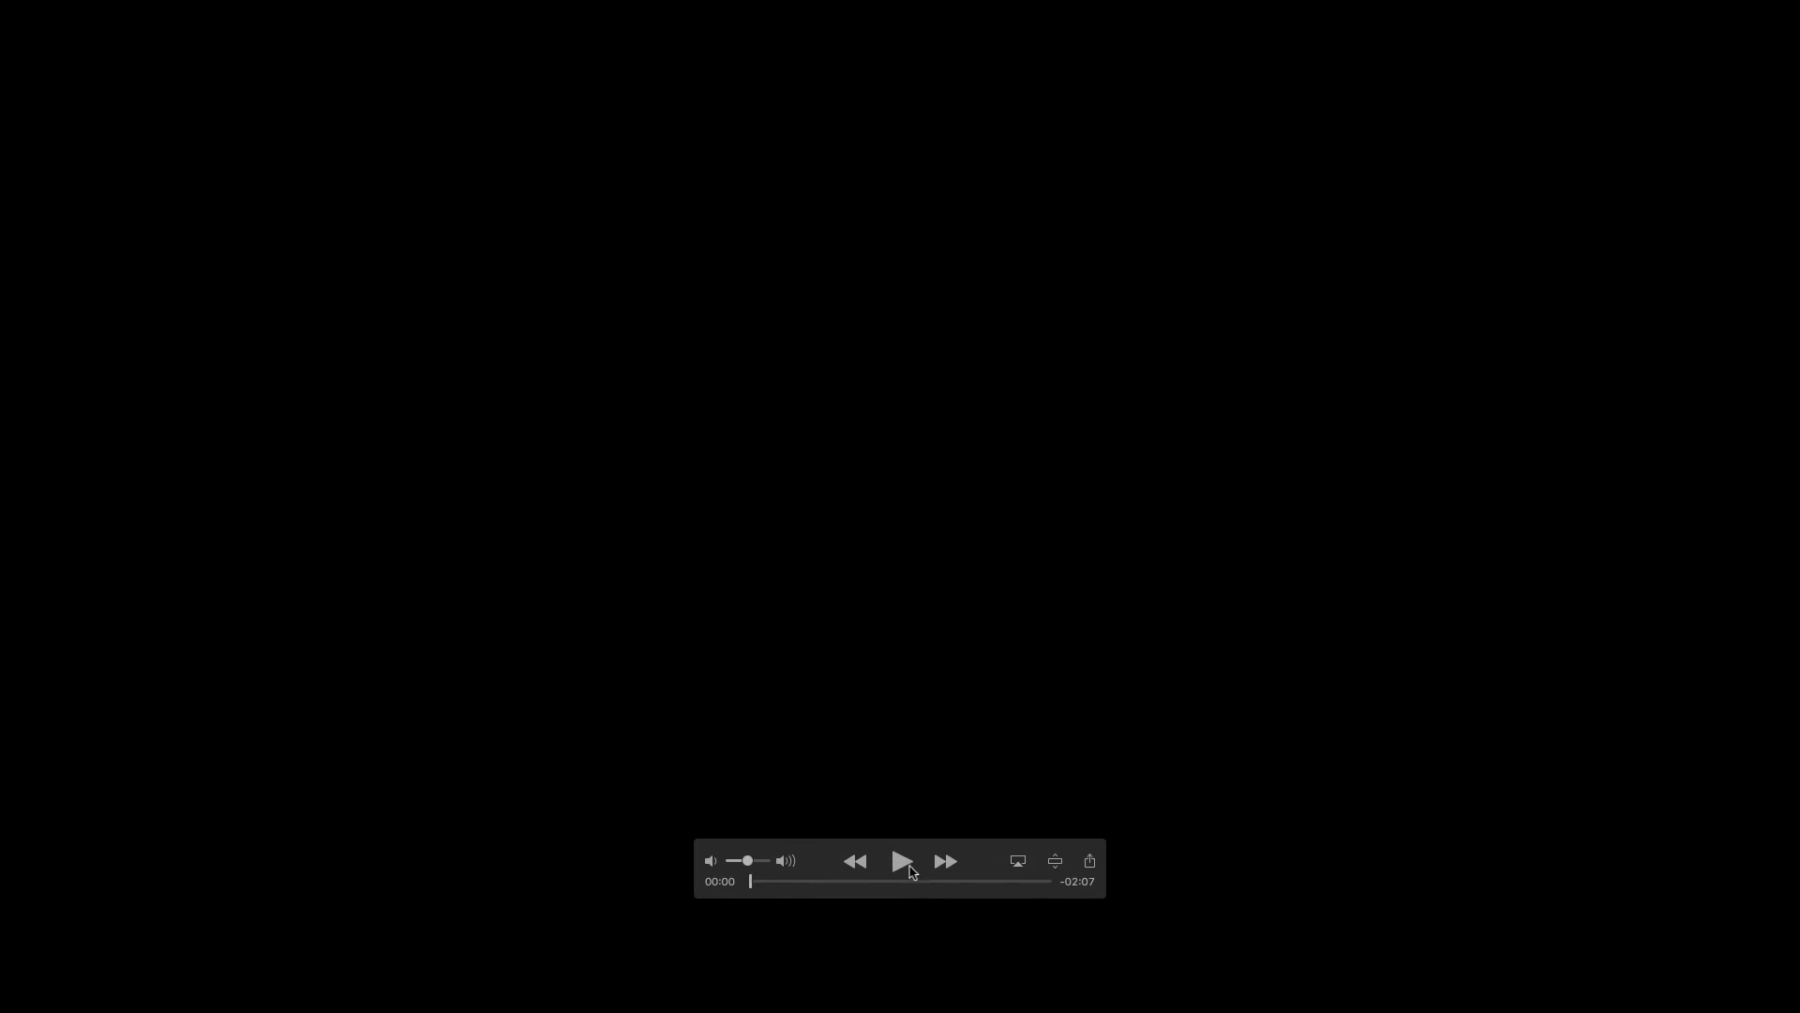
- Play the exported video in the media player with the volume raised and close the player to return to the sequence
{"action": "key", "text": "space"}
{"action": "left_click_drag", "start_coordinate": [748, 862], "coordinate": [779, 861]}
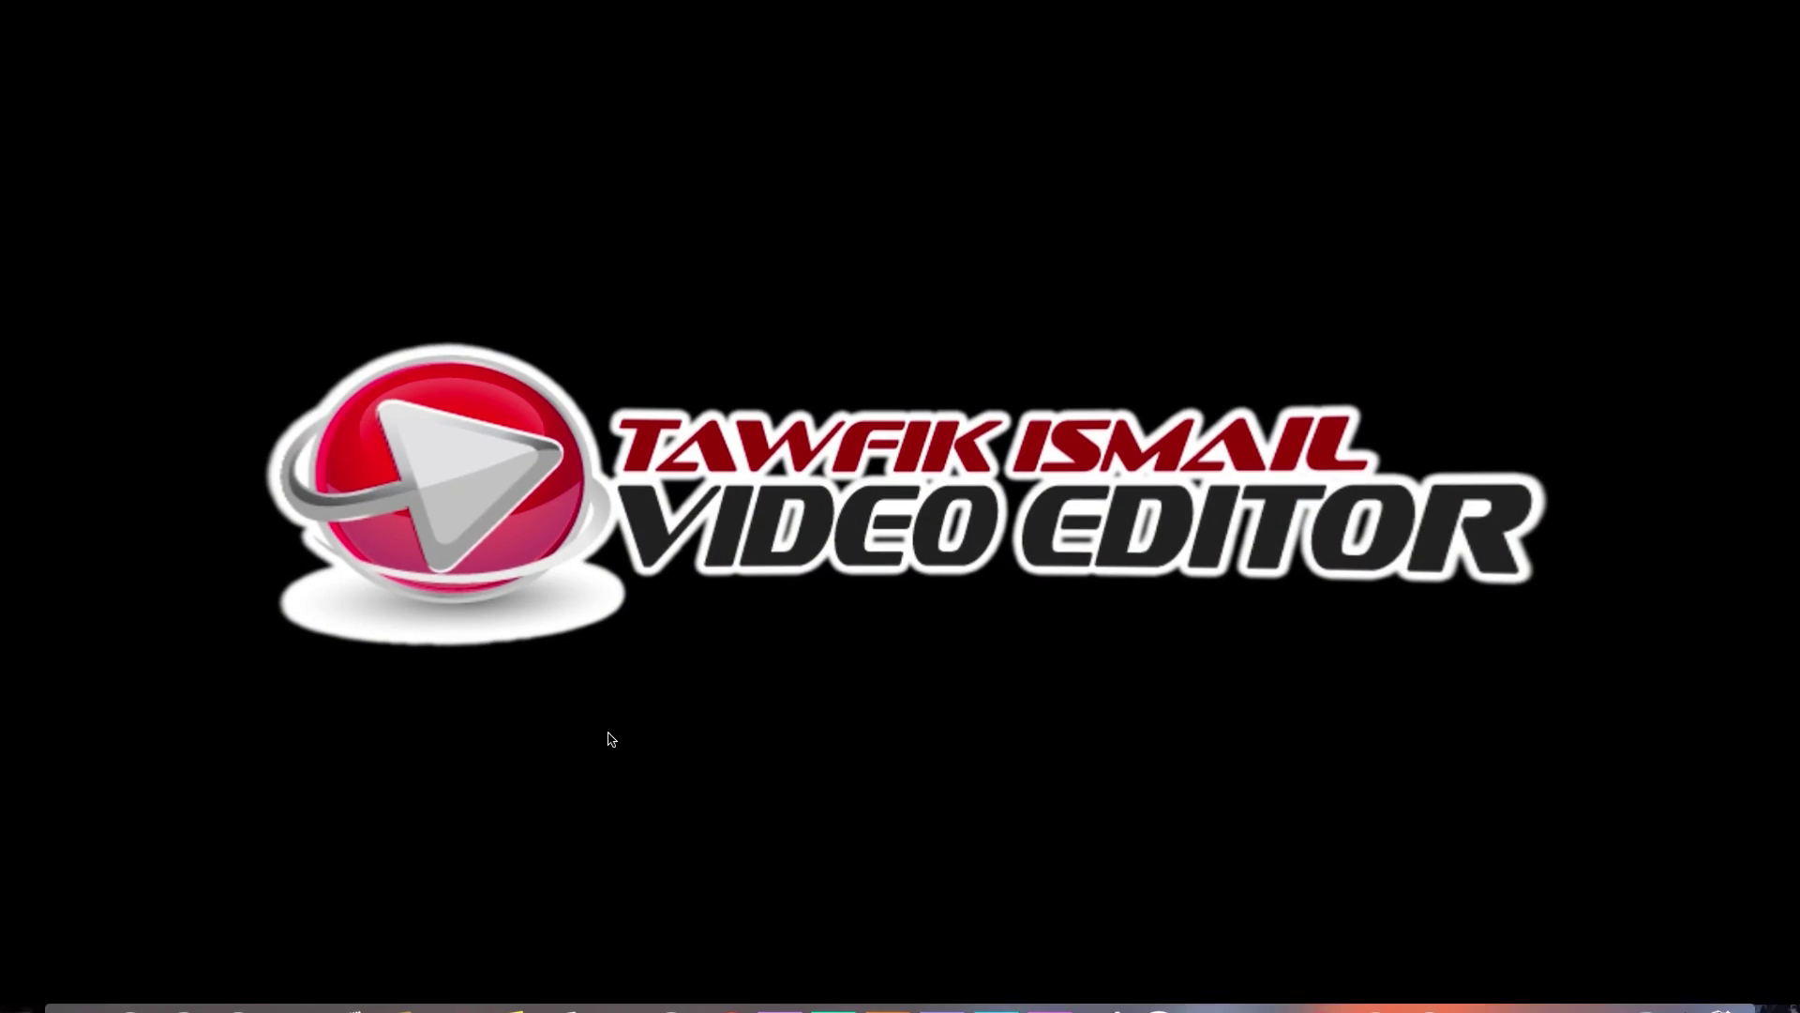
{"action": "left_click", "coordinate": [16, 8]}
{"action": "left_click", "coordinate": [443, 133]}
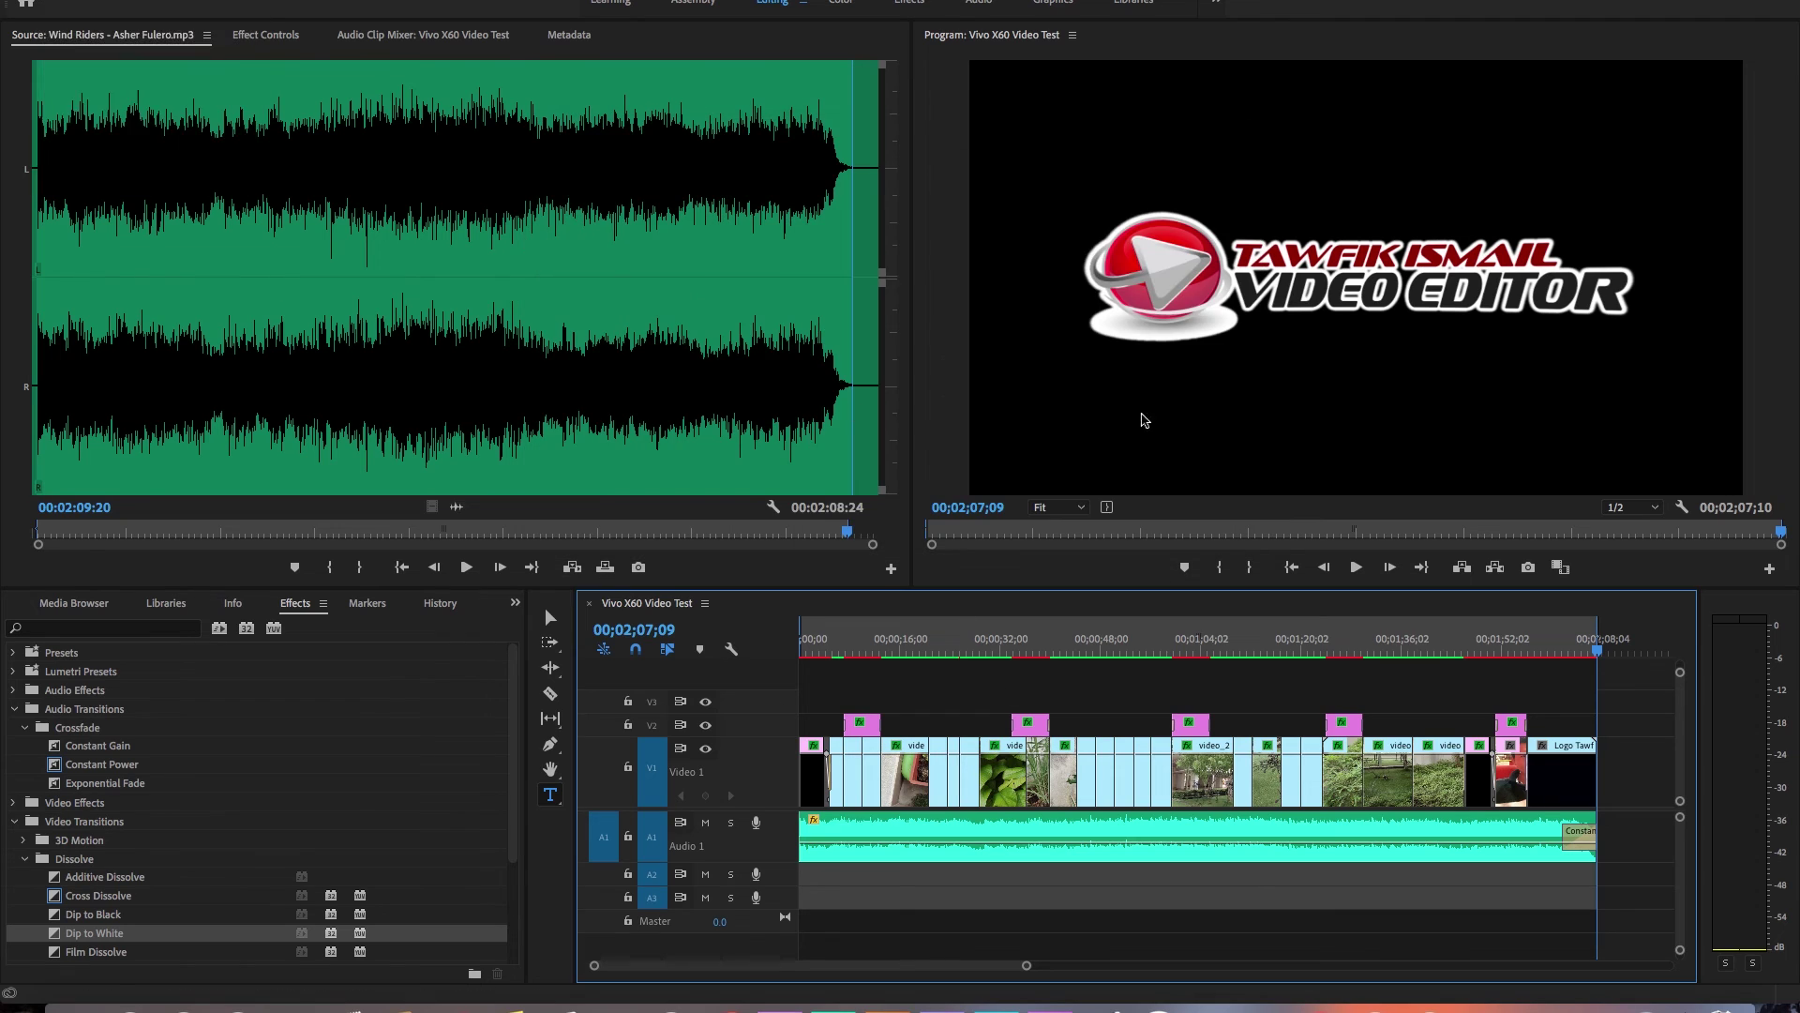